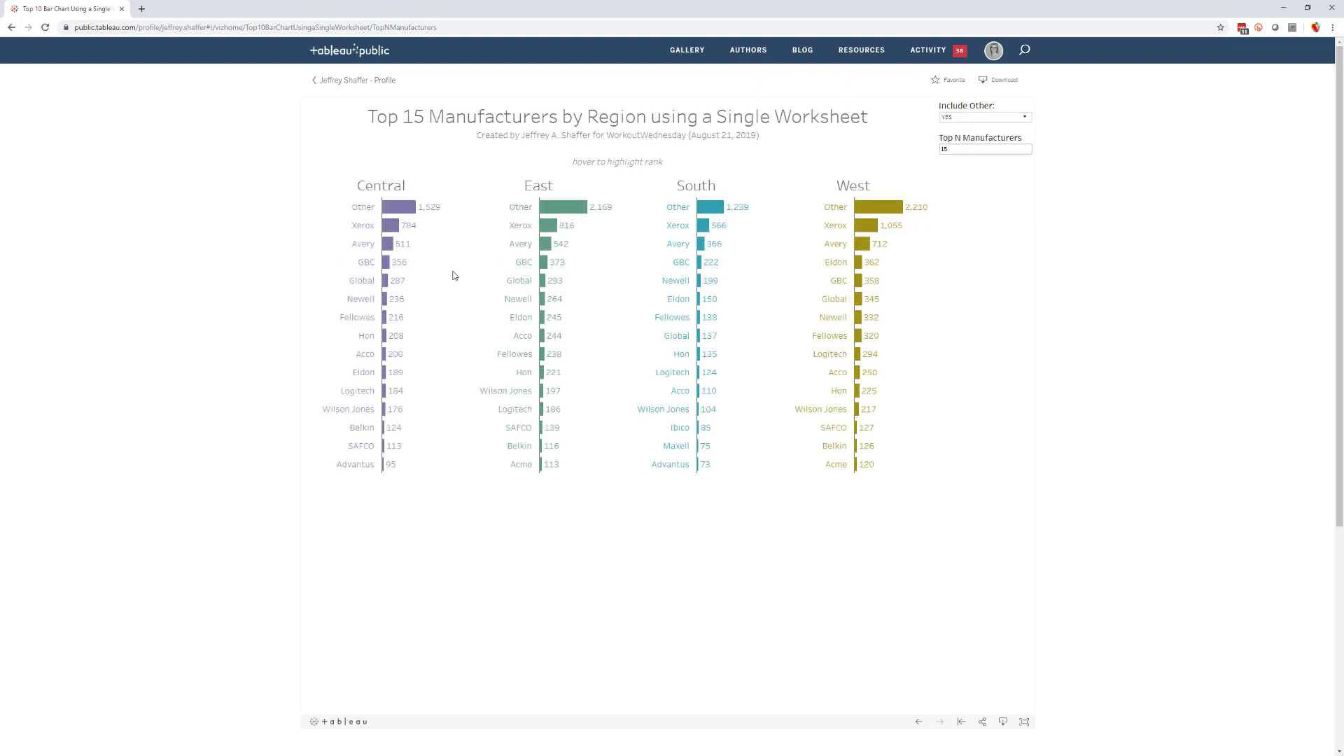
In the published viz, set Include Other to NO and try Top N Manufacturers at 10 and at 25
click(976, 118)
click(969, 139)
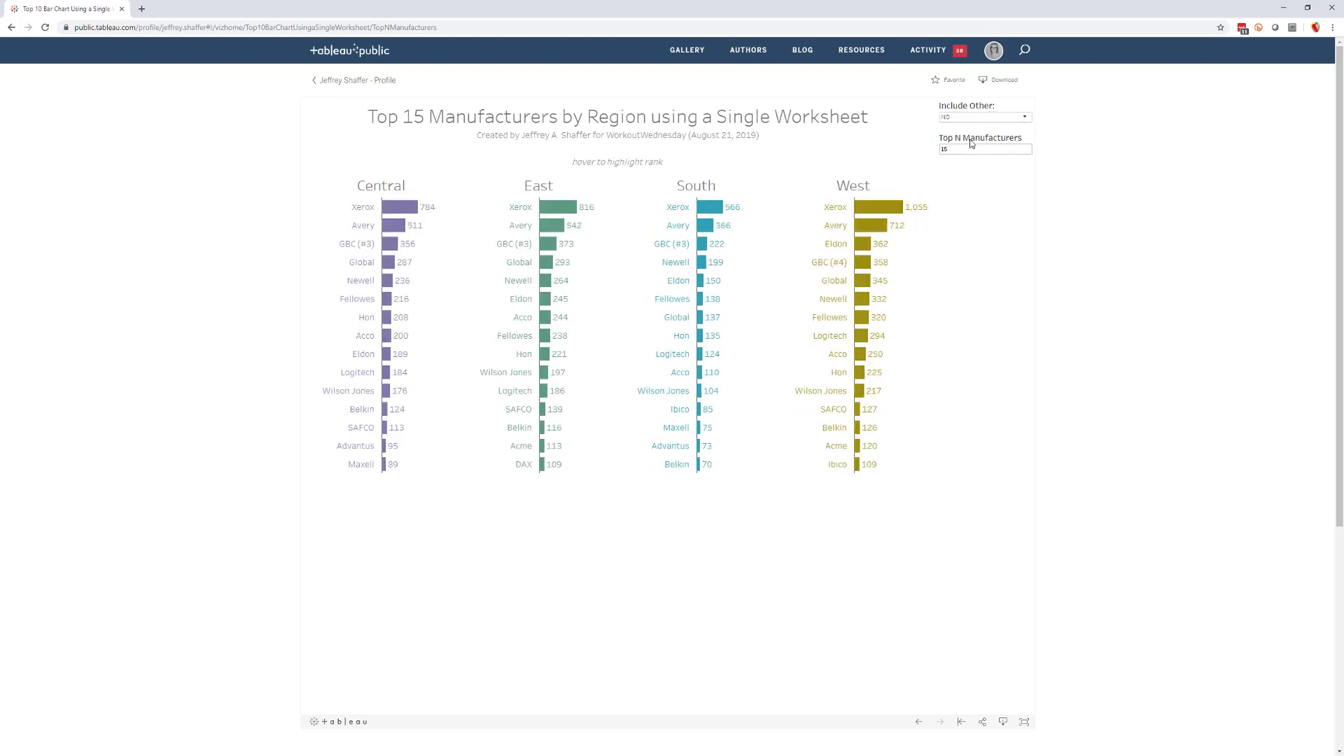
click(965, 149)
text(0)
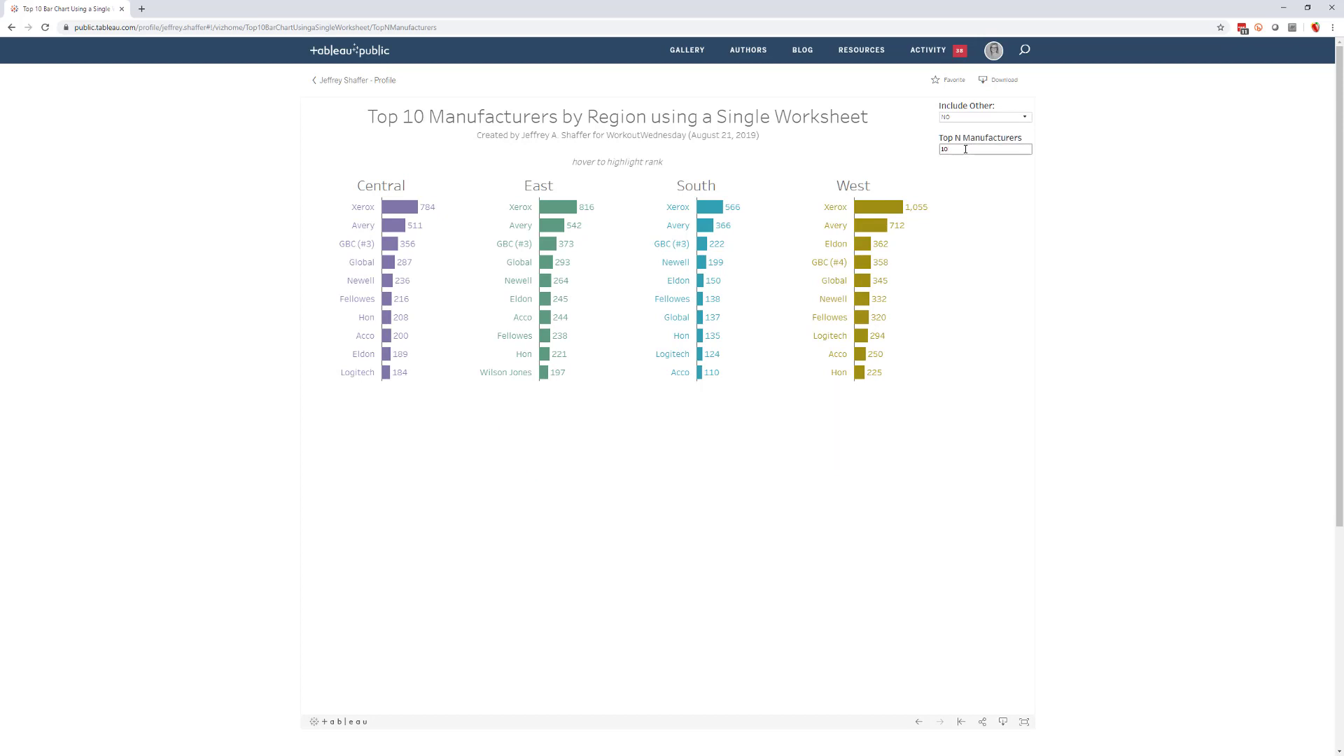
text(25)
key(Return)
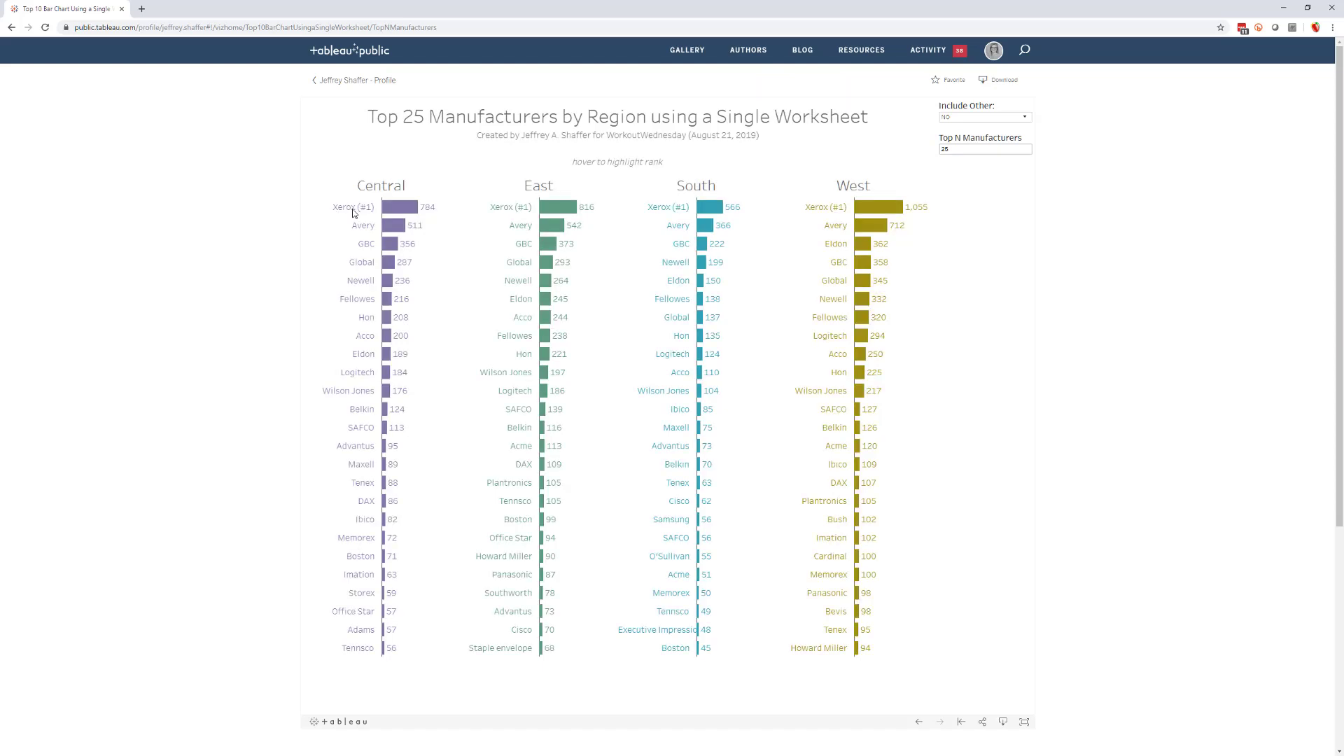
Switch to the Tableau workbook and chart the sum of Quantity in columns by Manufacturer in rows
click(1283, 7)
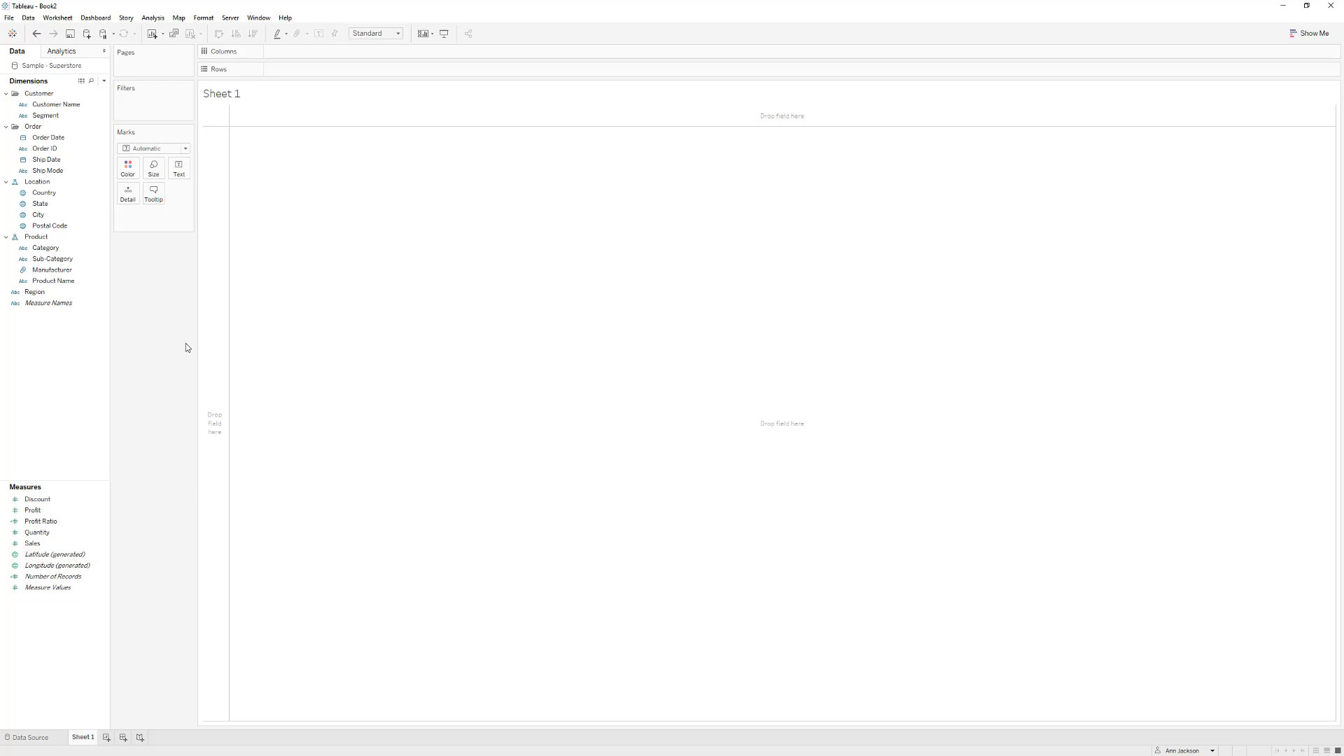
click(51, 282)
drag(55, 275, 214, 264)
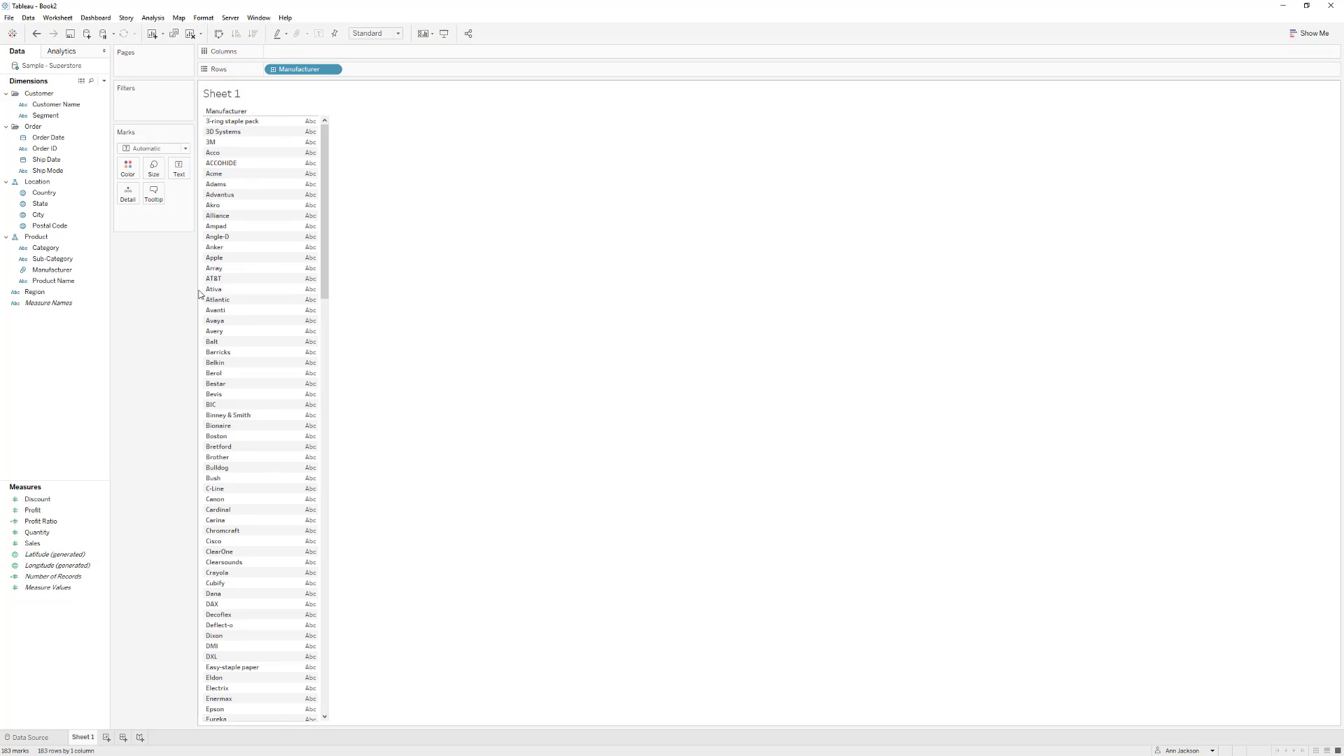
drag(35, 534, 333, 54)
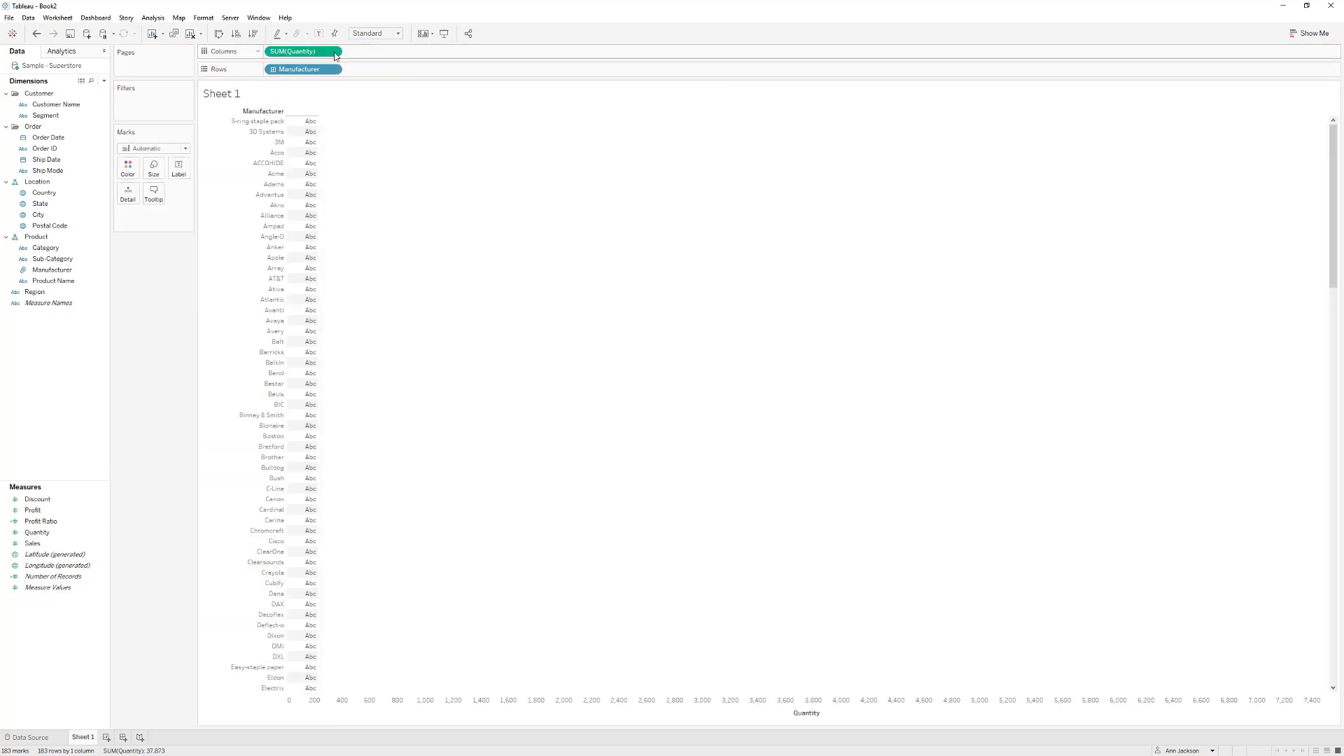
Sort the manufacturers in descending order of Quantity and split the bars into columns by Region
click(253, 35)
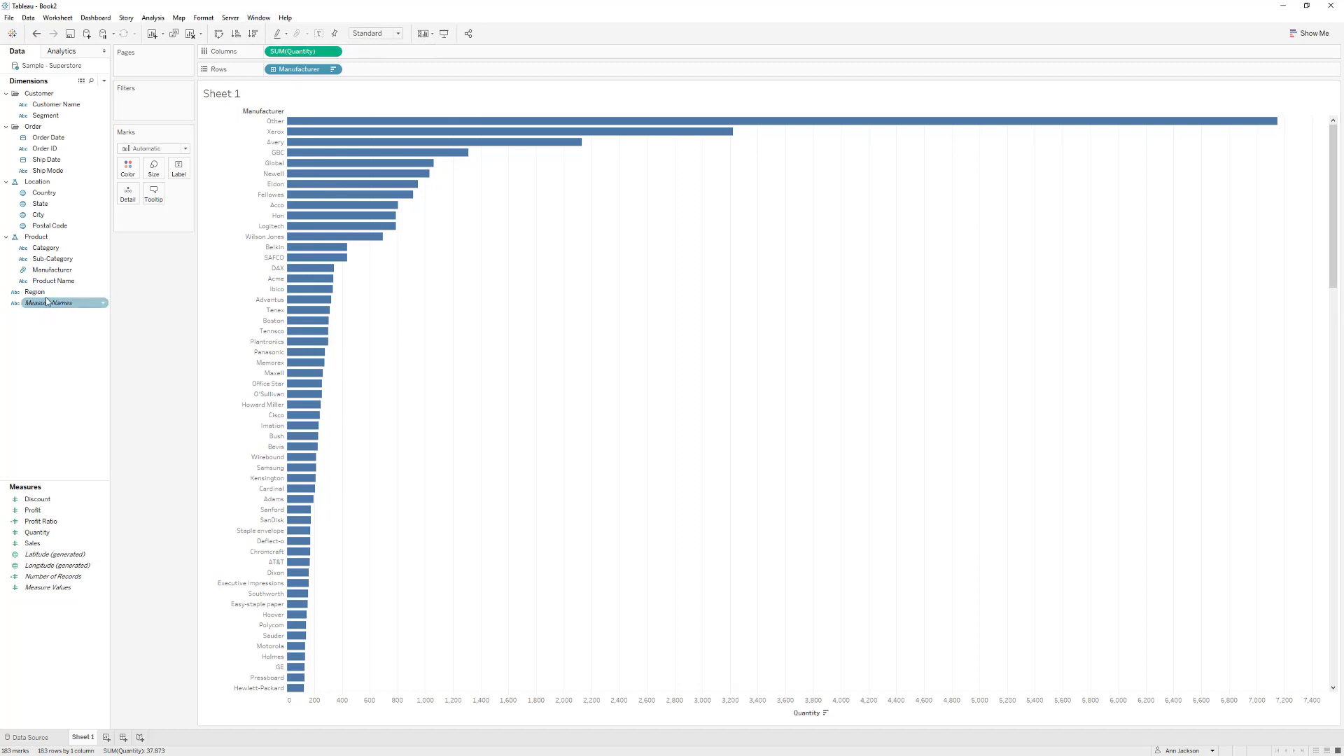
drag(42, 292, 270, 51)
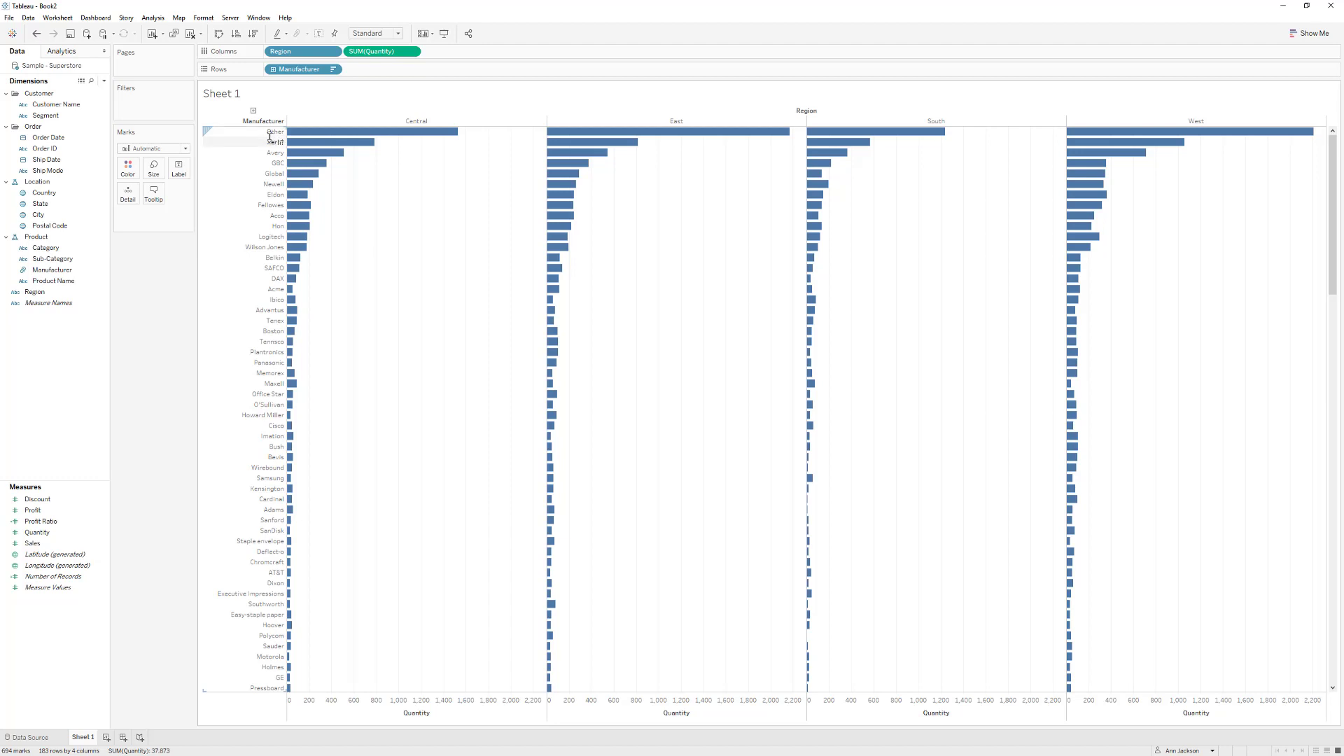
click(246, 135)
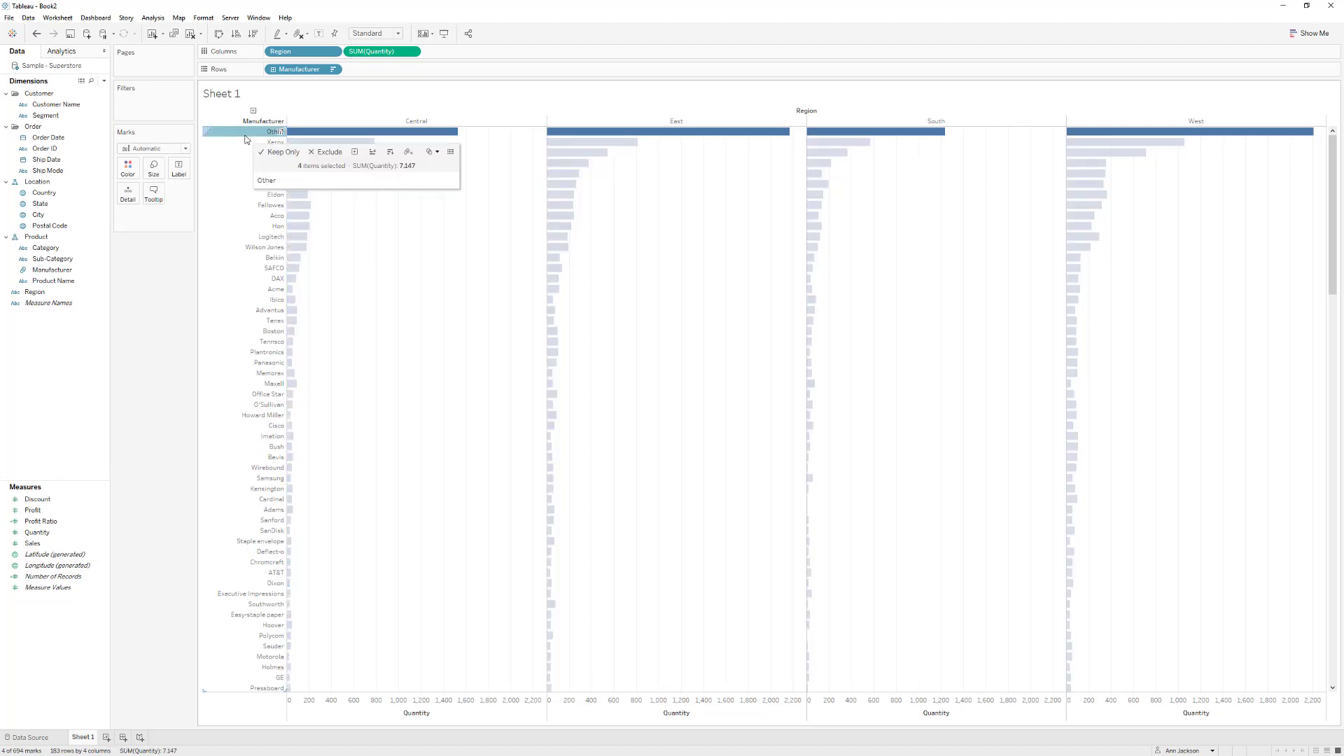
key(Escape)
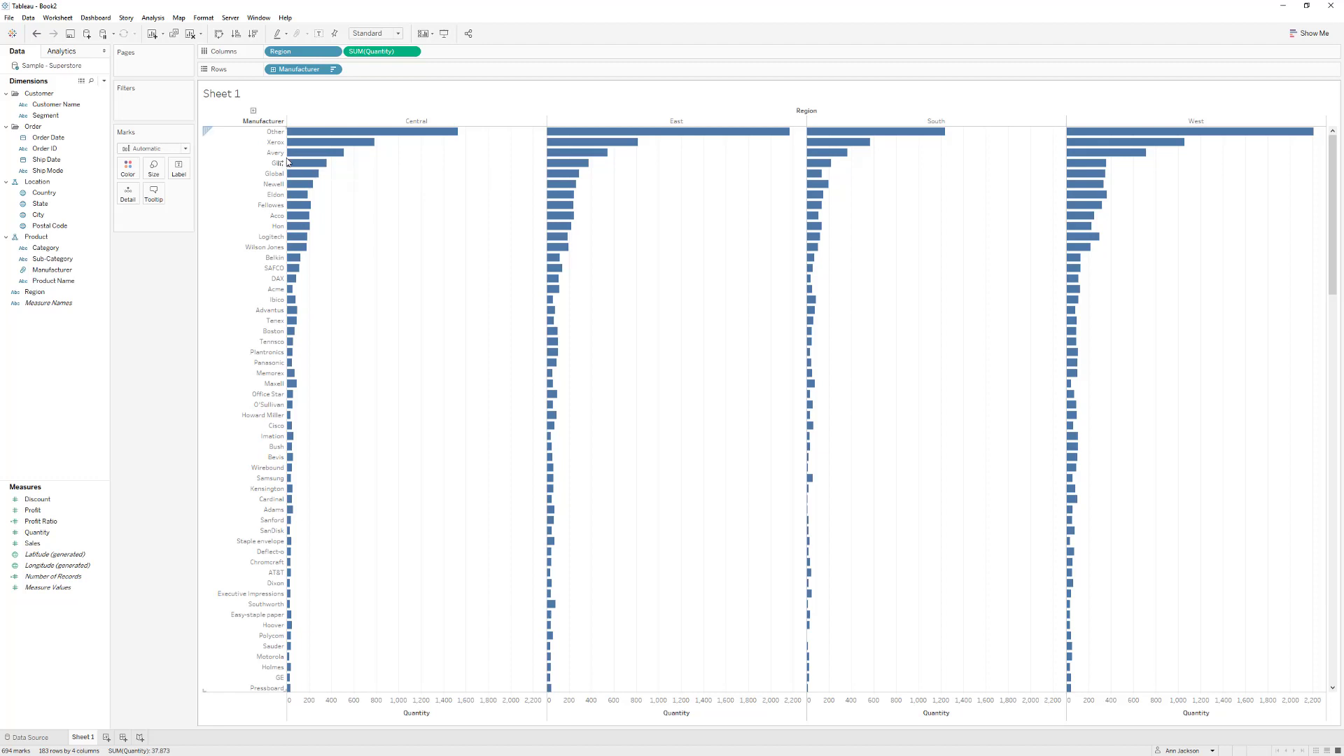
Add an ad hoc INDEX() calculation after Manufacturer on Rows and make it discrete
double_click(368, 70)
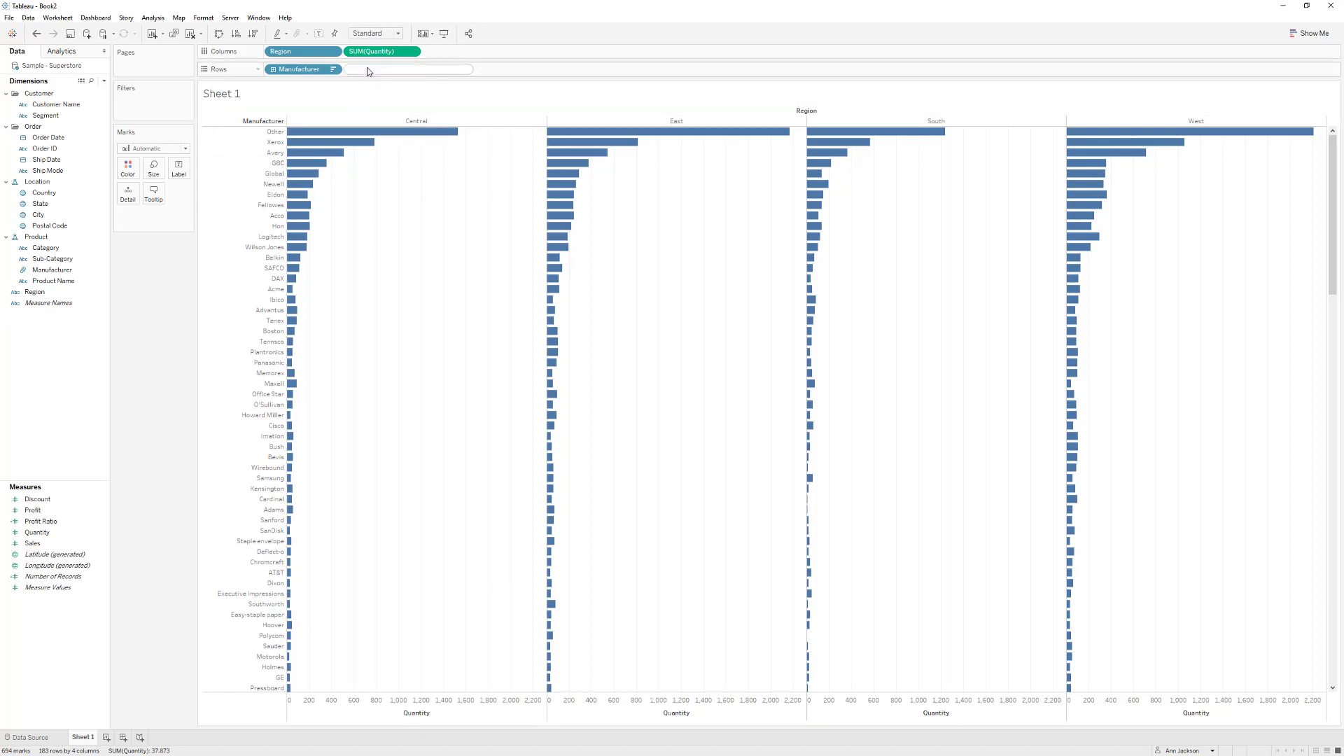
text(INDEX())
key(Return)
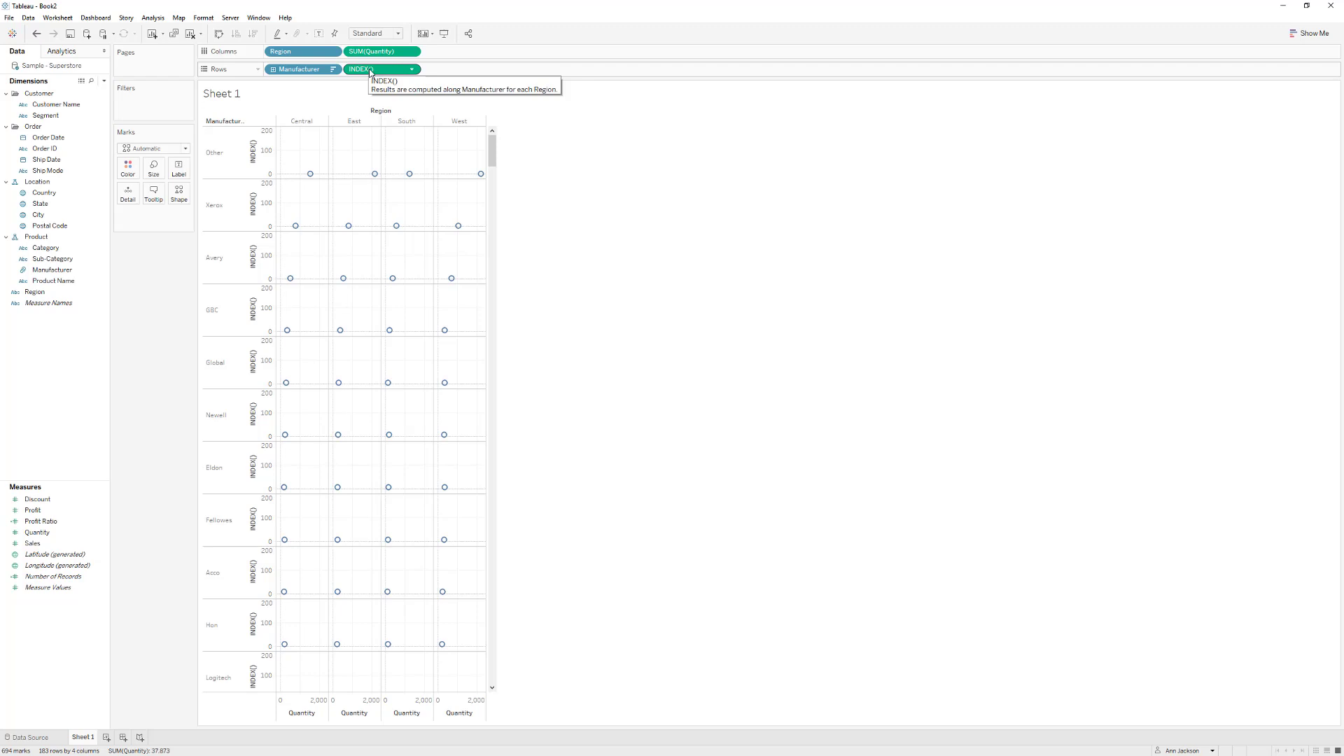
right_click(369, 71)
click(430, 166)
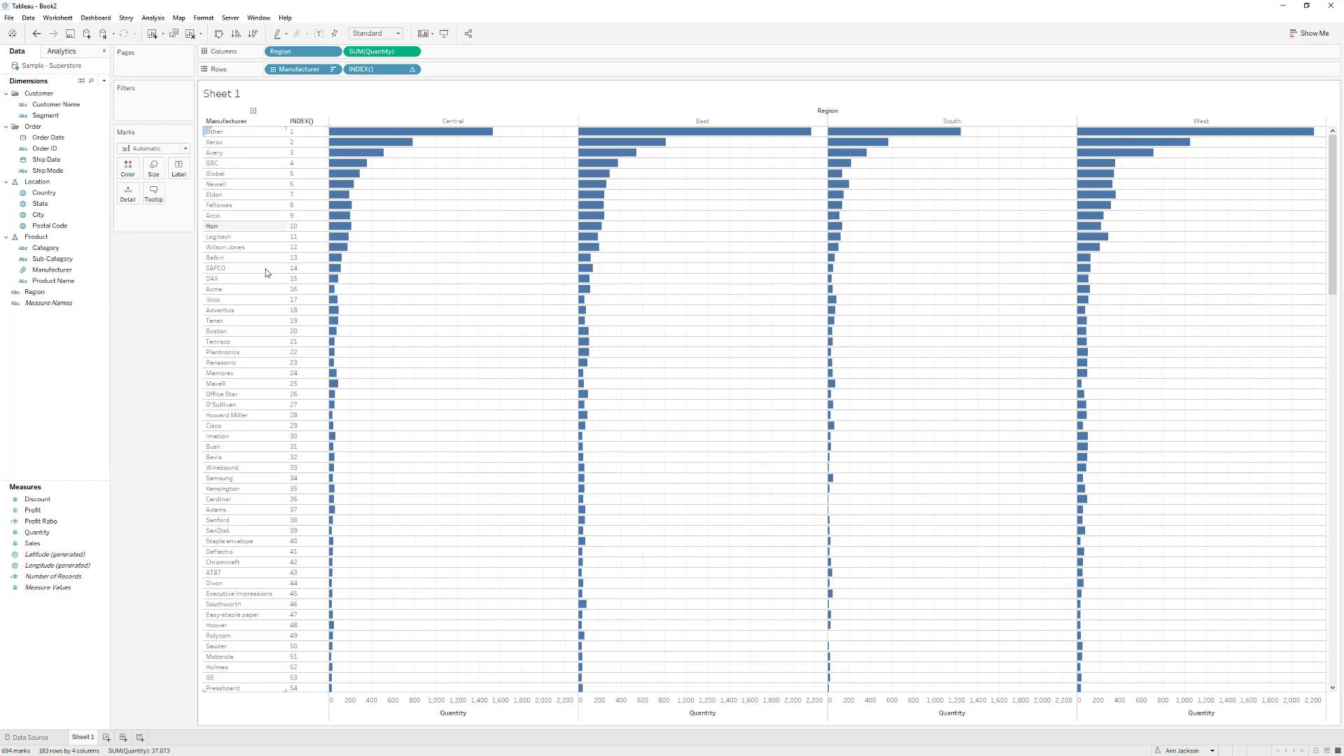
Move Manufacturer off Rows and use it as the label on the marks
scroll(297, 229, down, 10)
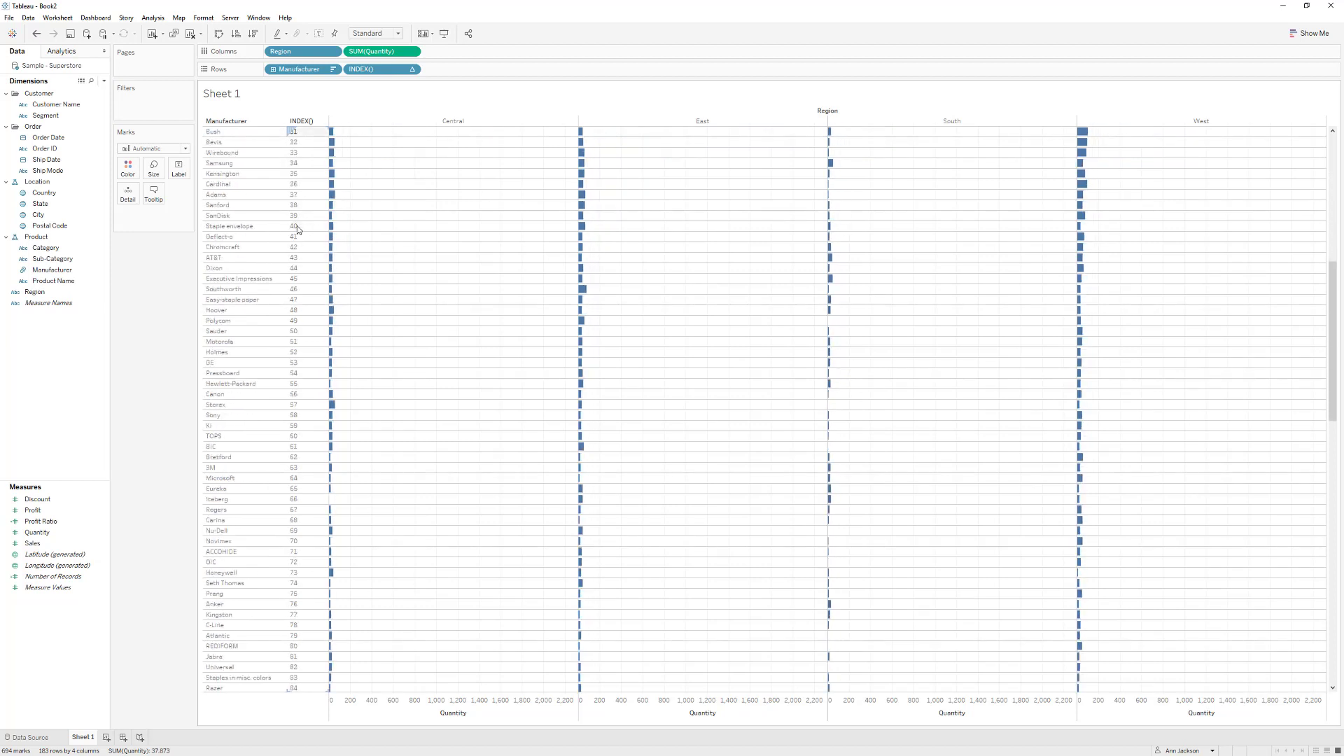
scroll(297, 229, down, 12)
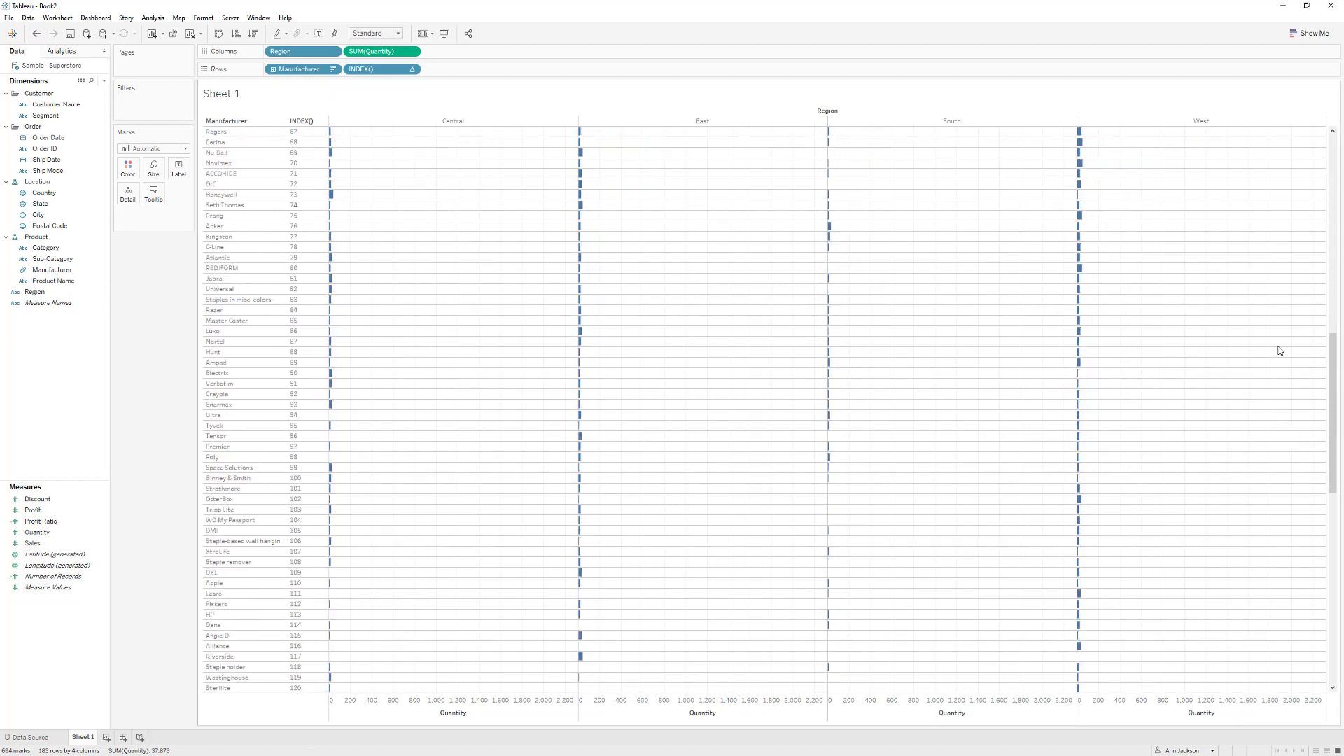
drag(1332, 350, 1271, 126)
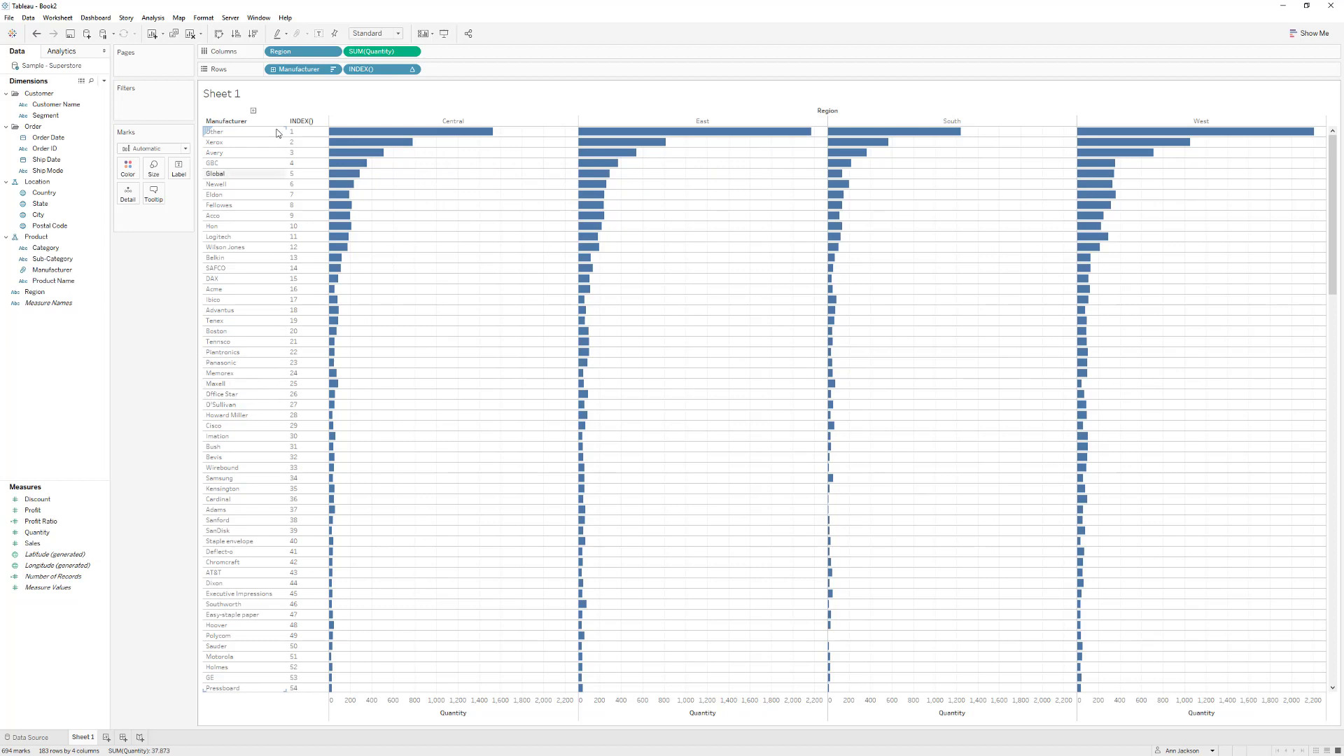
drag(300, 72, 179, 170)
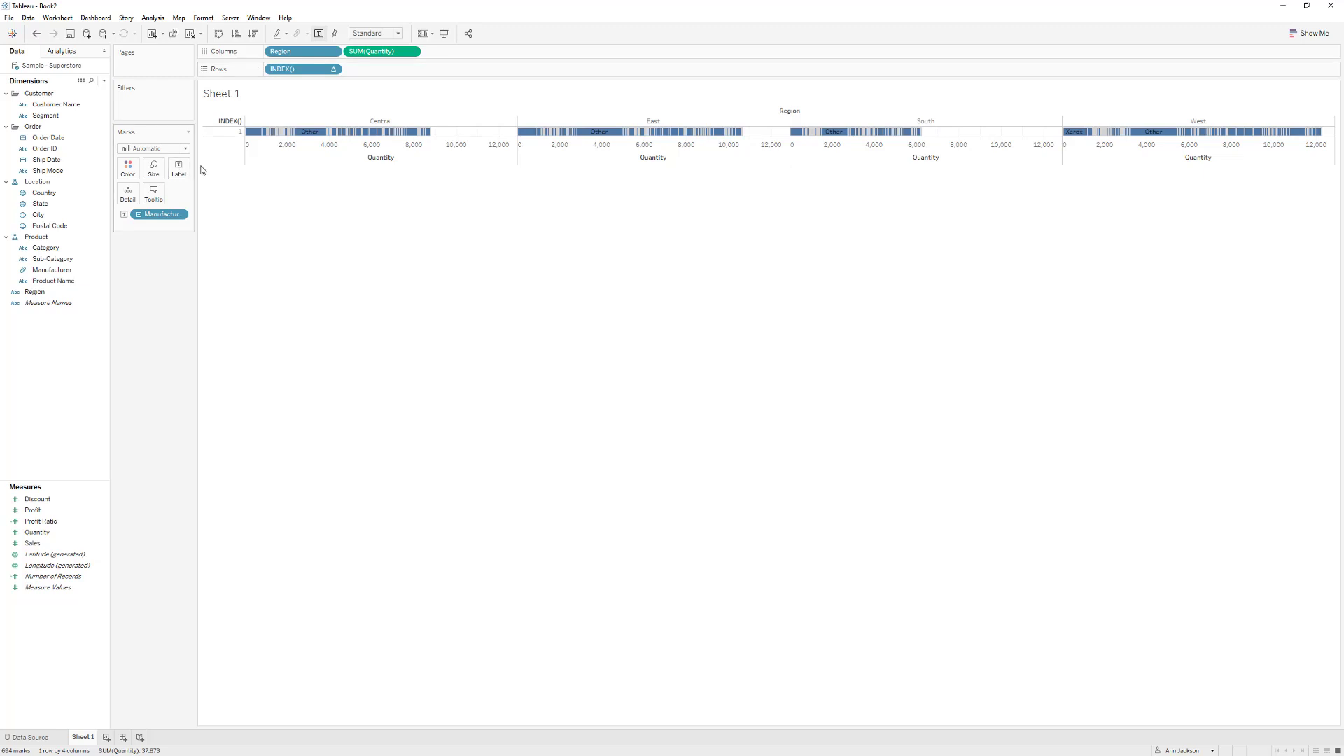
mouse_move(254, 139)
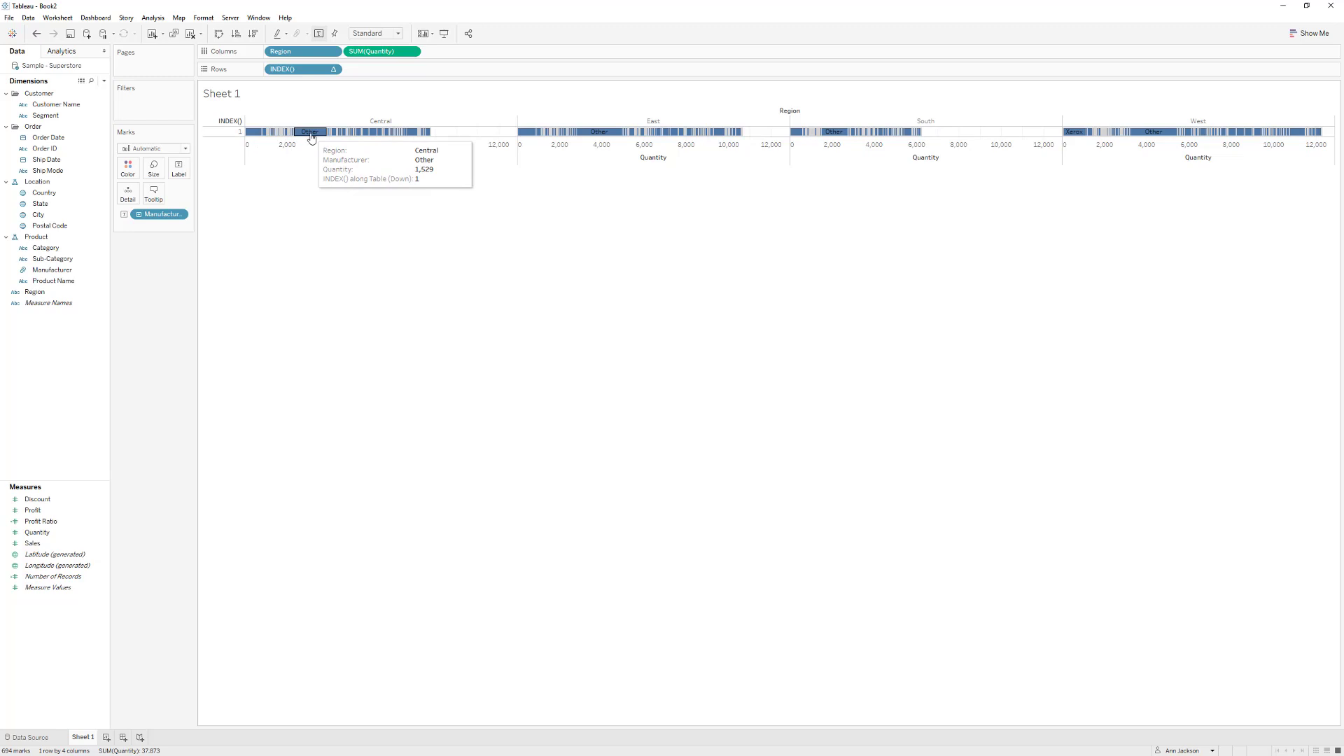
Compute the INDEX() table calculation using the specific dimensions Region and Manufacturer, with Region ordered above Manufacturer
right_click(312, 69)
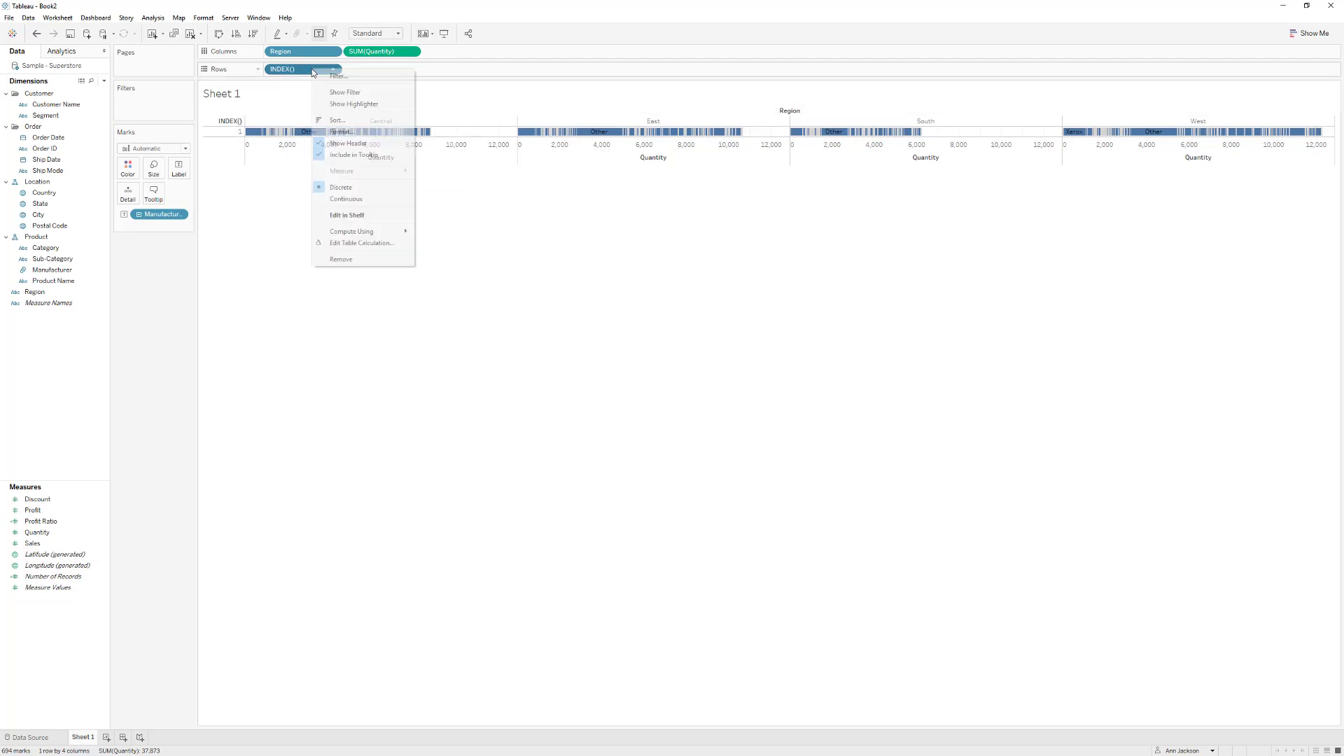
click(361, 243)
drag(0, 238, 462, 166)
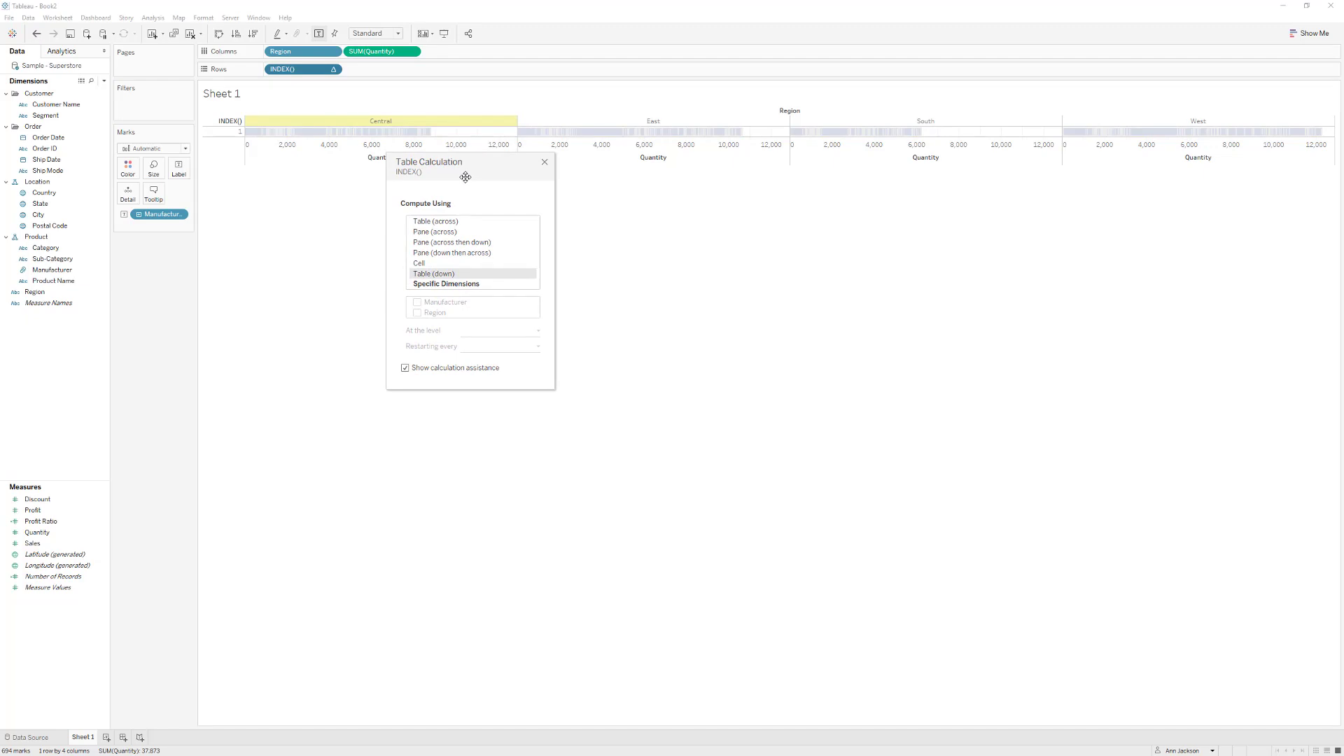
click(439, 284)
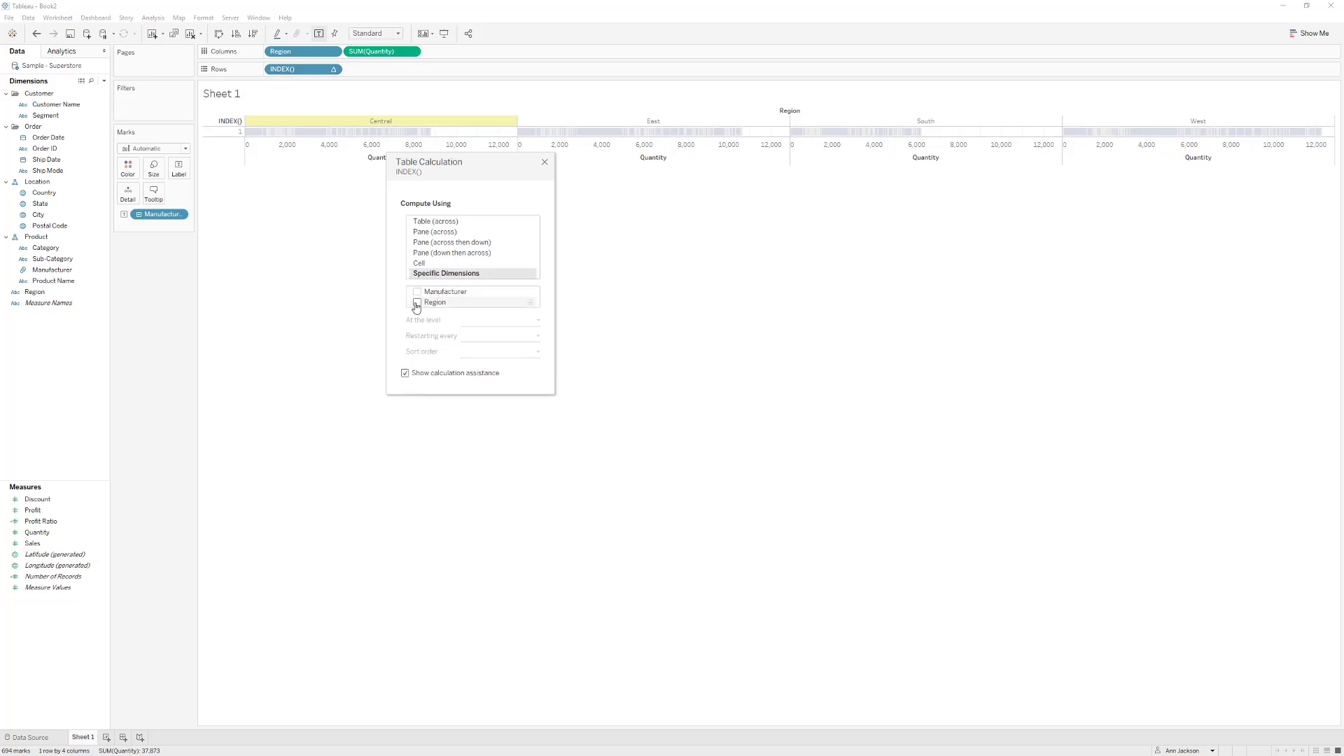
click(426, 301)
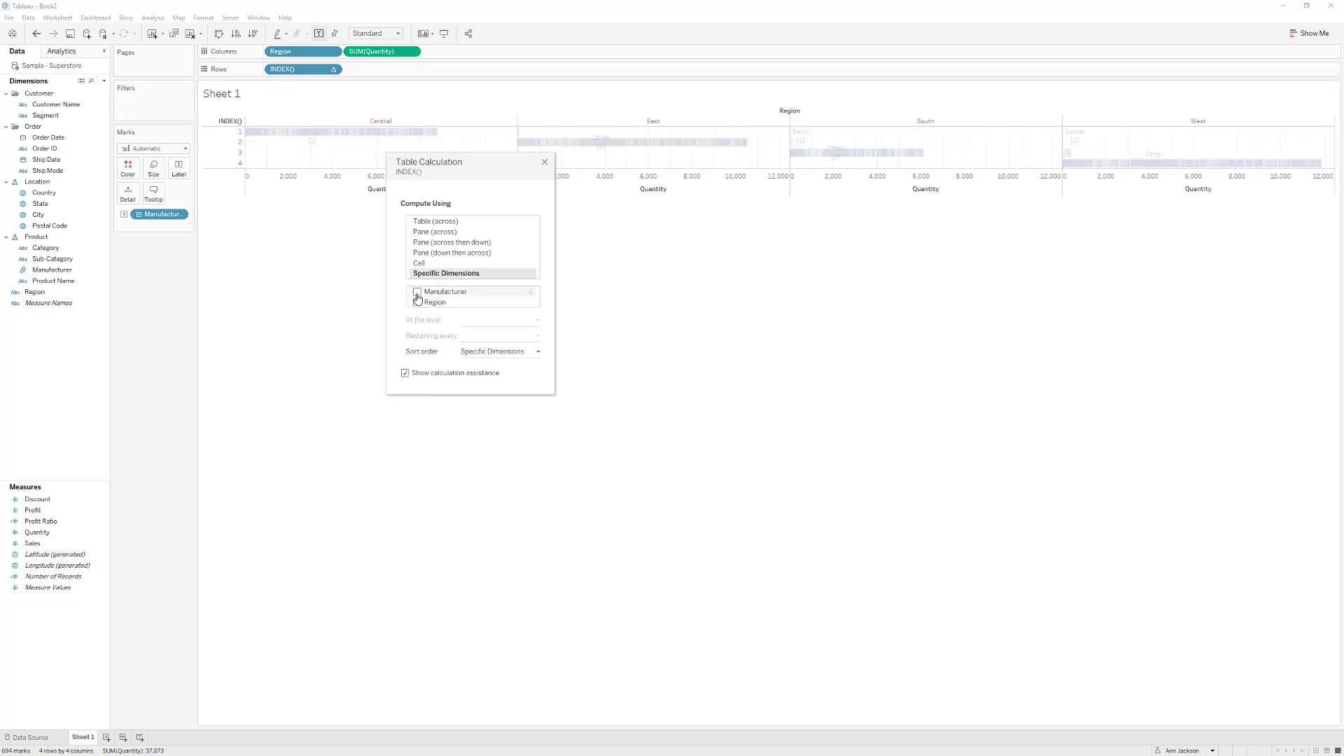
click(427, 291)
drag(435, 302, 442, 288)
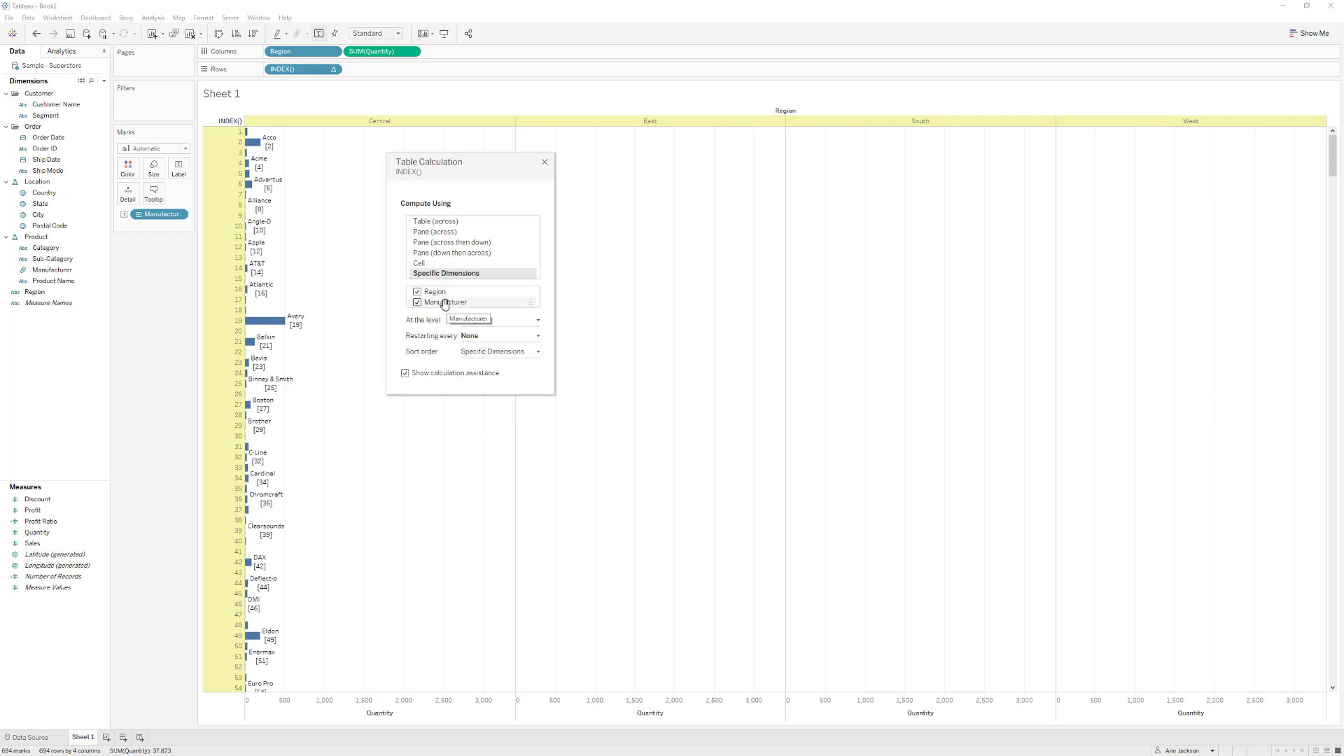
Make the INDEX() calculation restart every Region, and move its settings dialog clear of the Central bars
drag(444, 302, 446, 336)
click(490, 337)
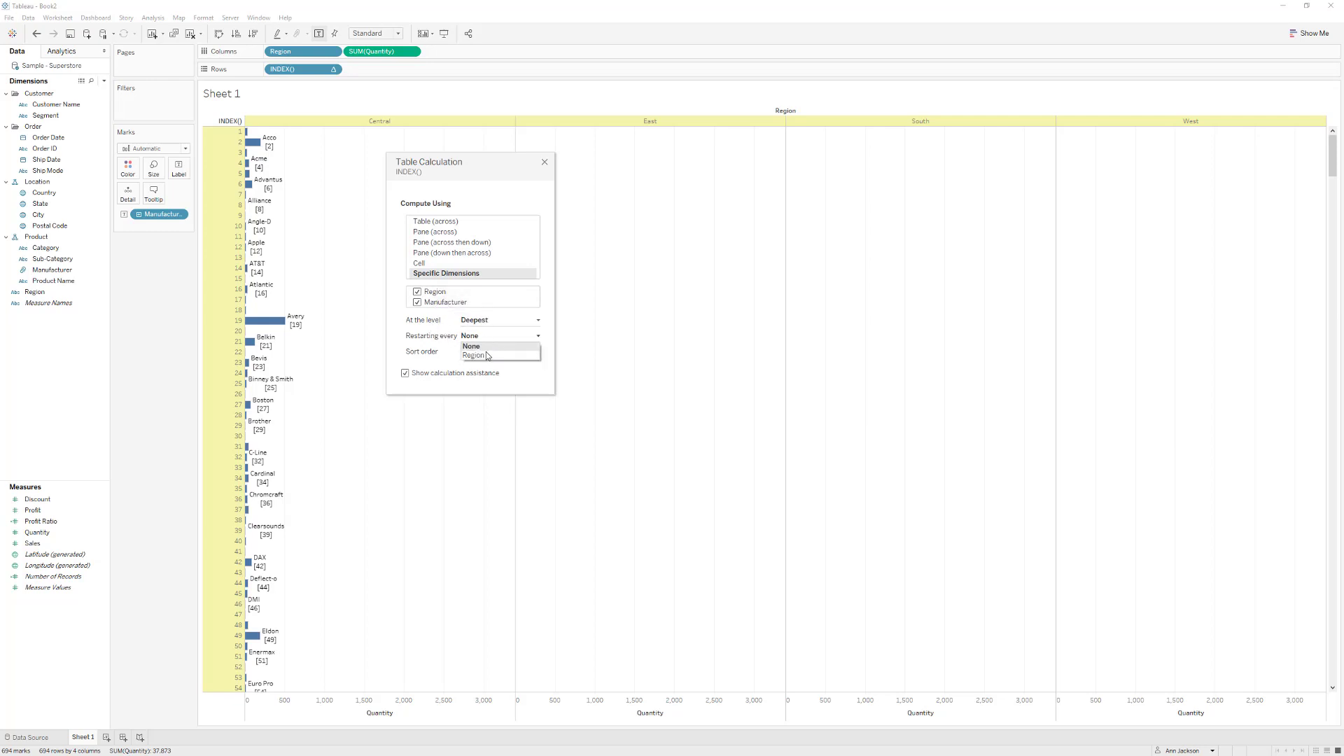
click(486, 353)
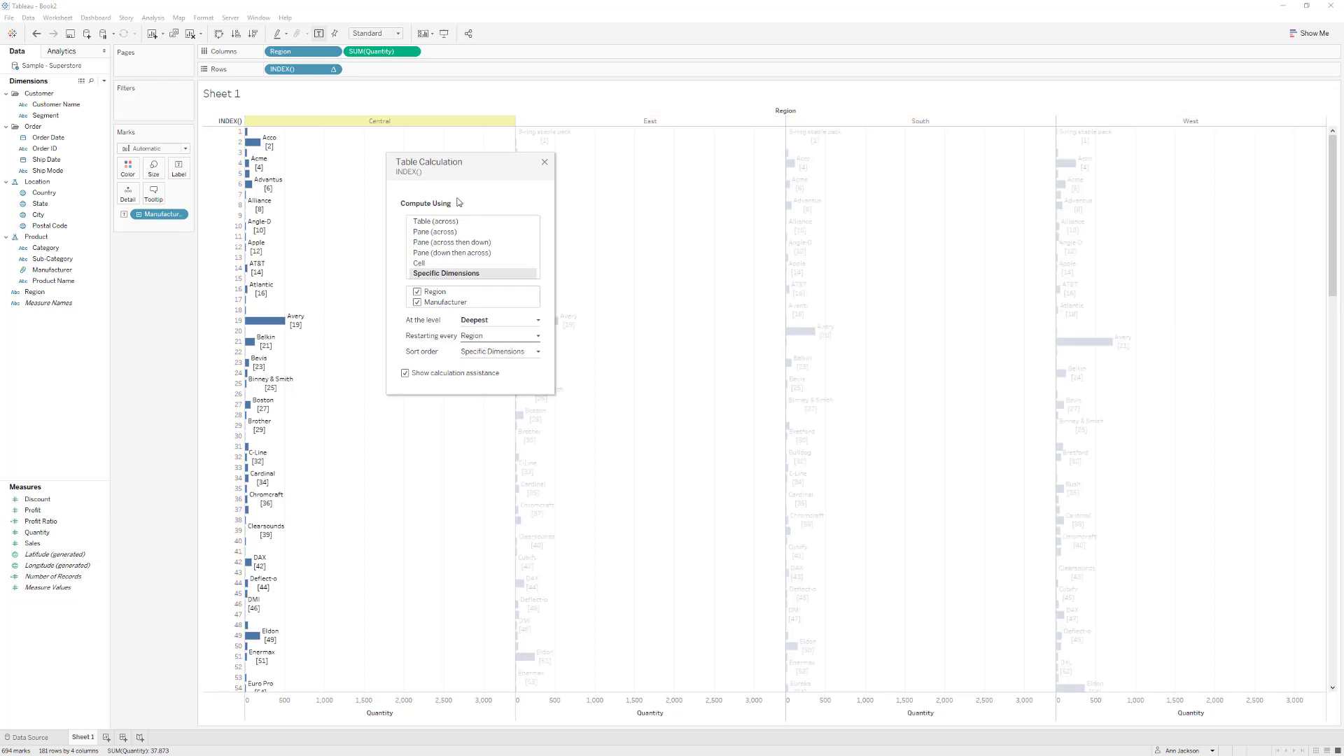
drag(457, 167, 616, 257)
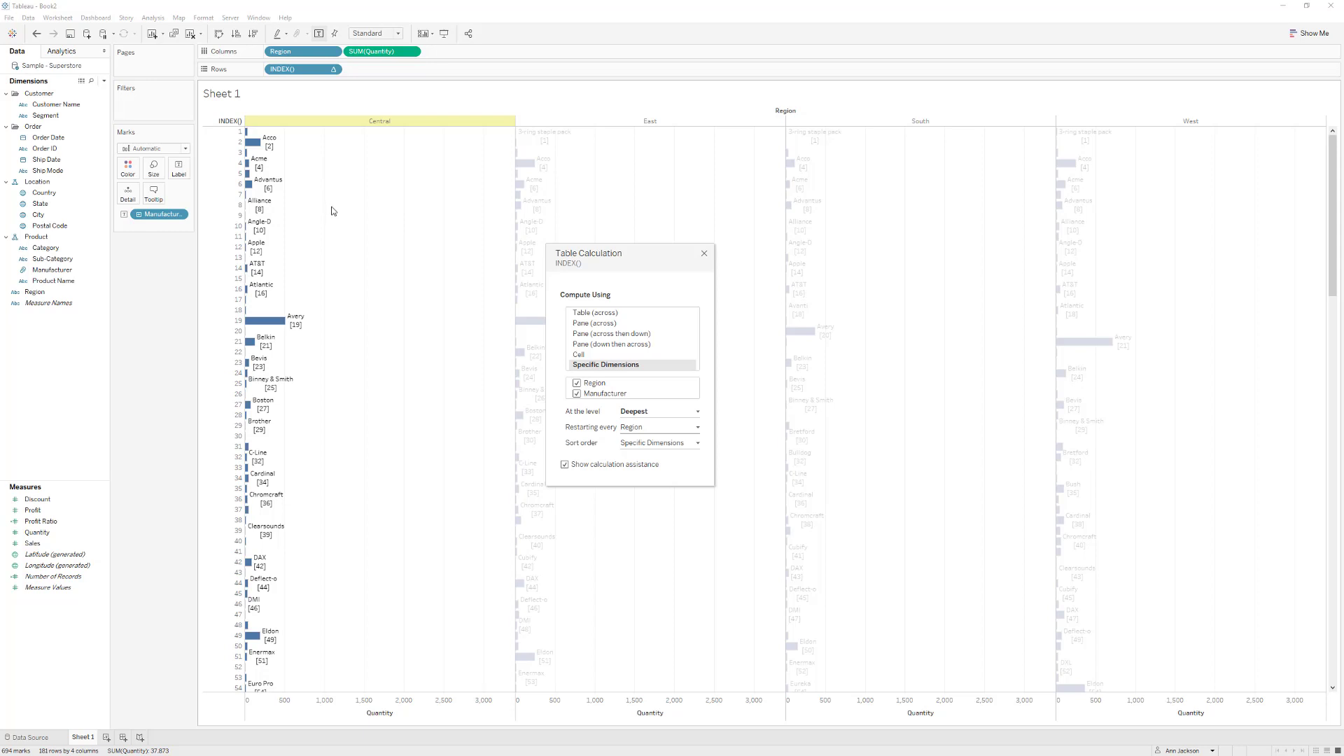
Give the INDEX() calculation a custom sort order by the sum of Quantity, descending
mouse_move(539, 215)
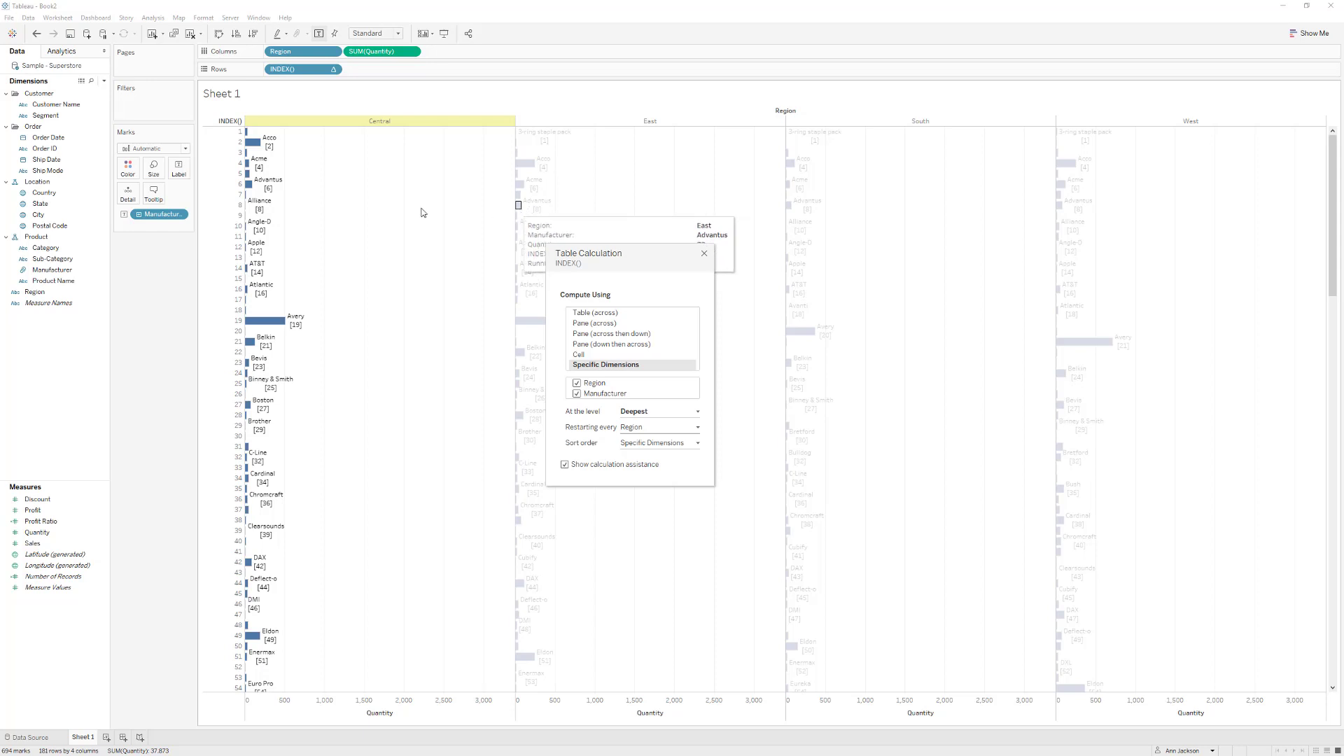
mouse_move(265, 212)
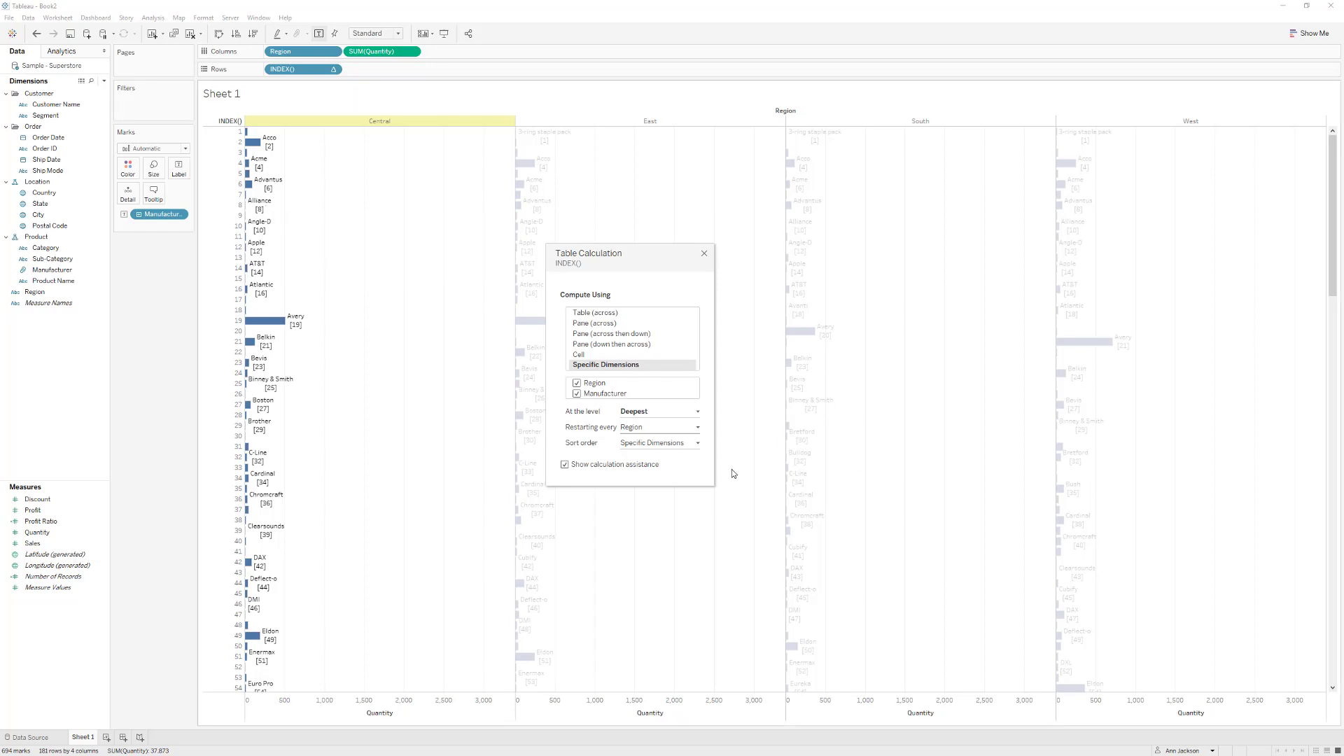
click(684, 444)
click(708, 460)
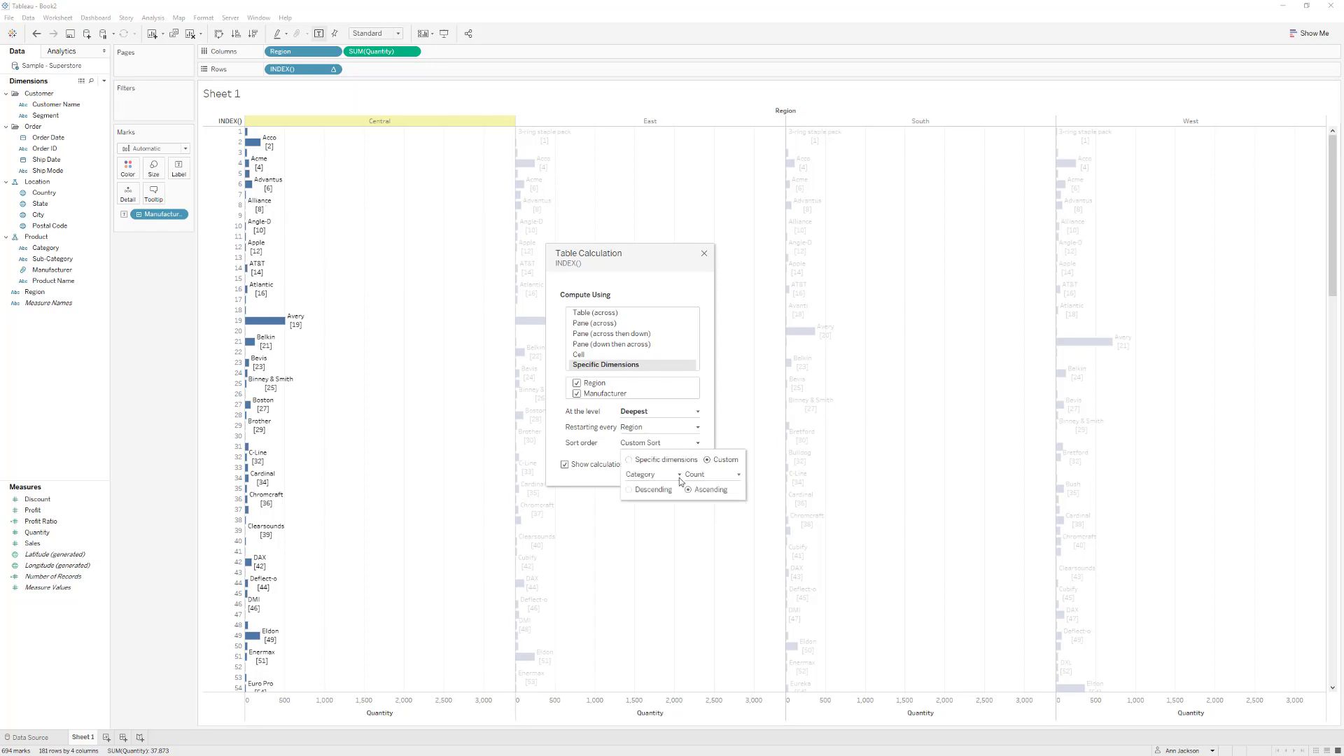
click(646, 492)
click(653, 475)
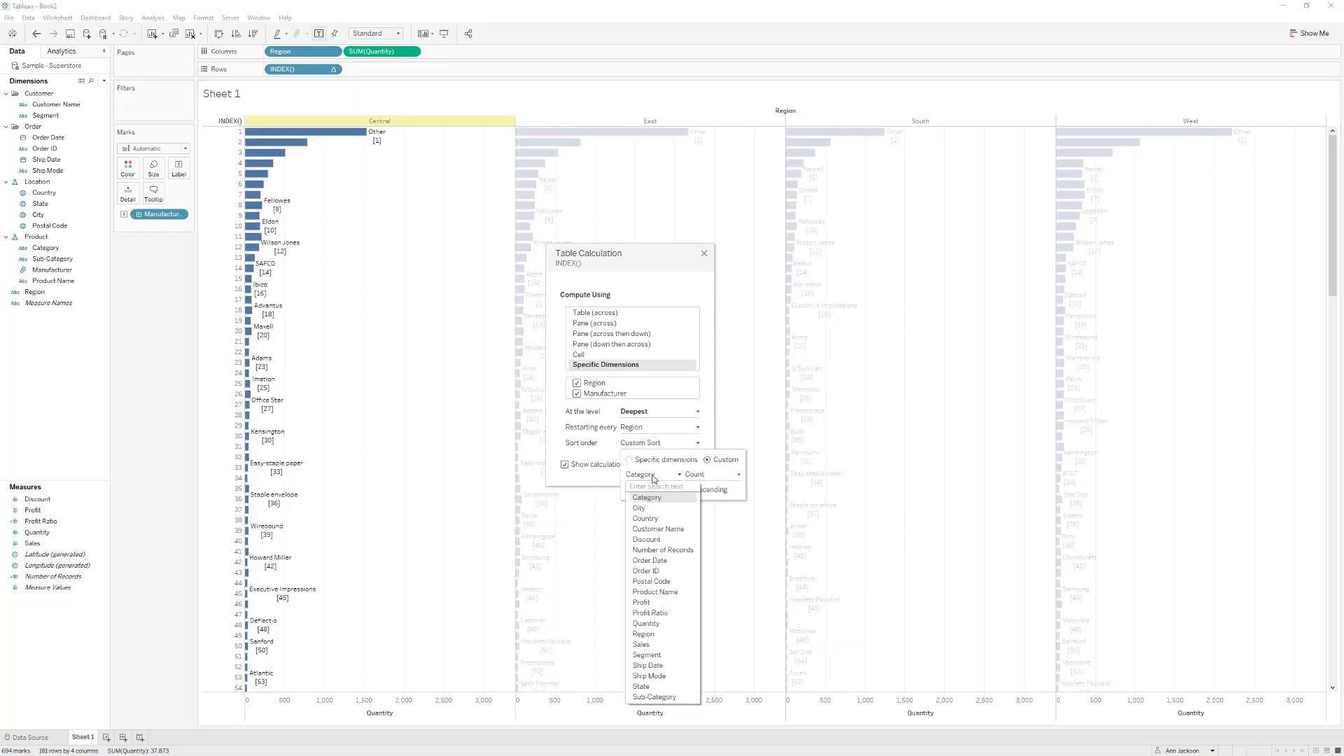
text(QUA)
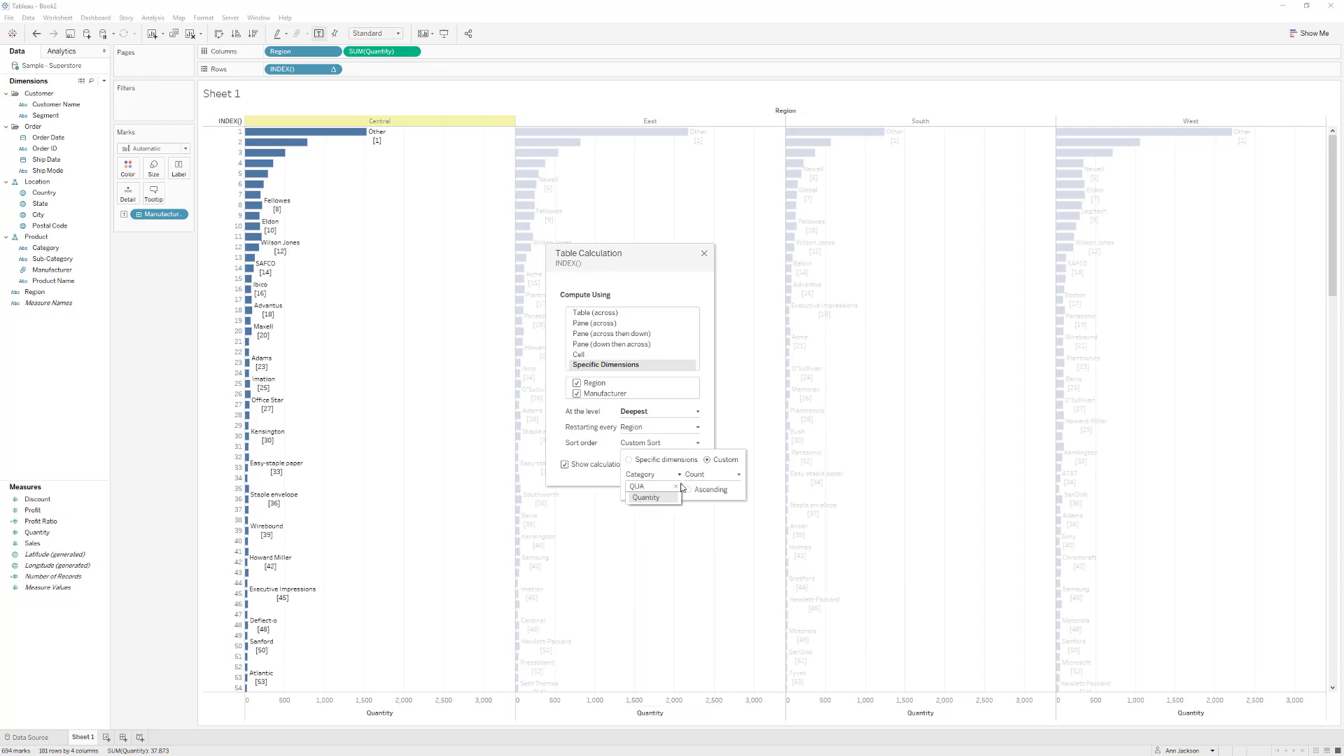
click(645, 498)
click(707, 475)
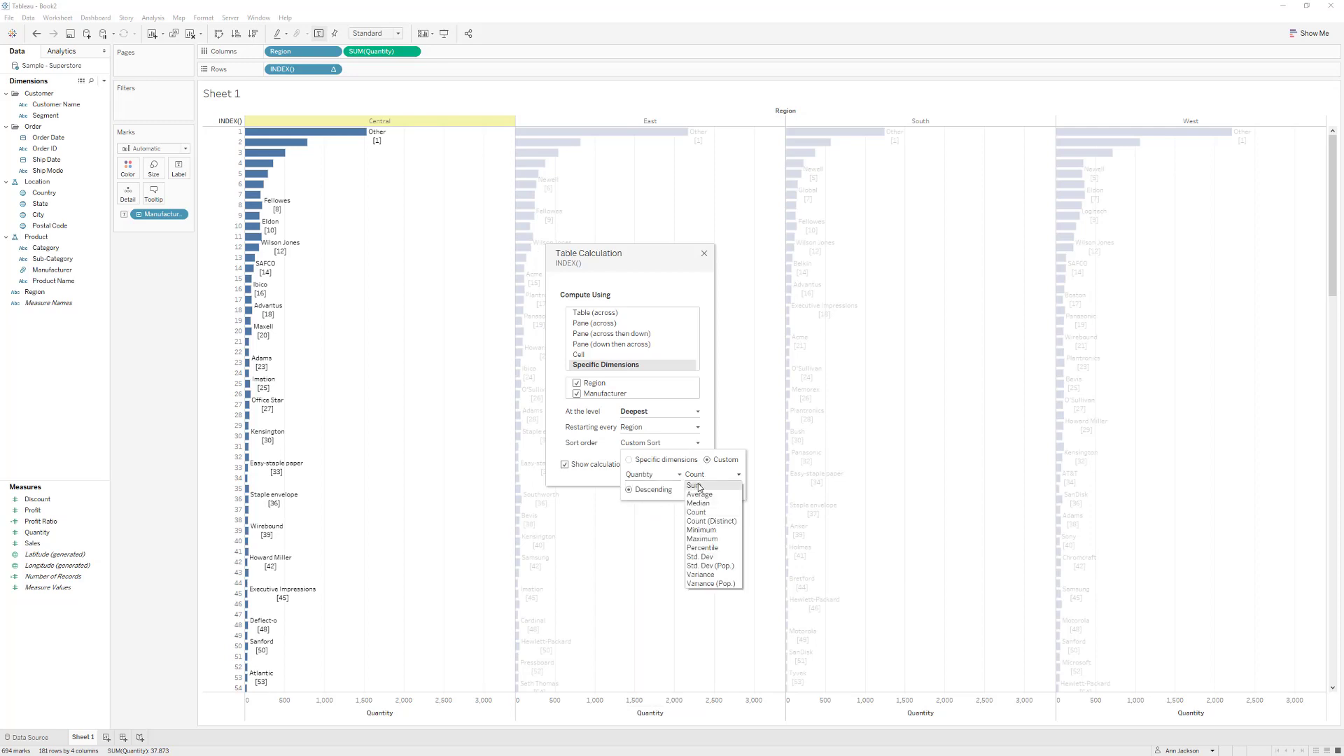
click(699, 485)
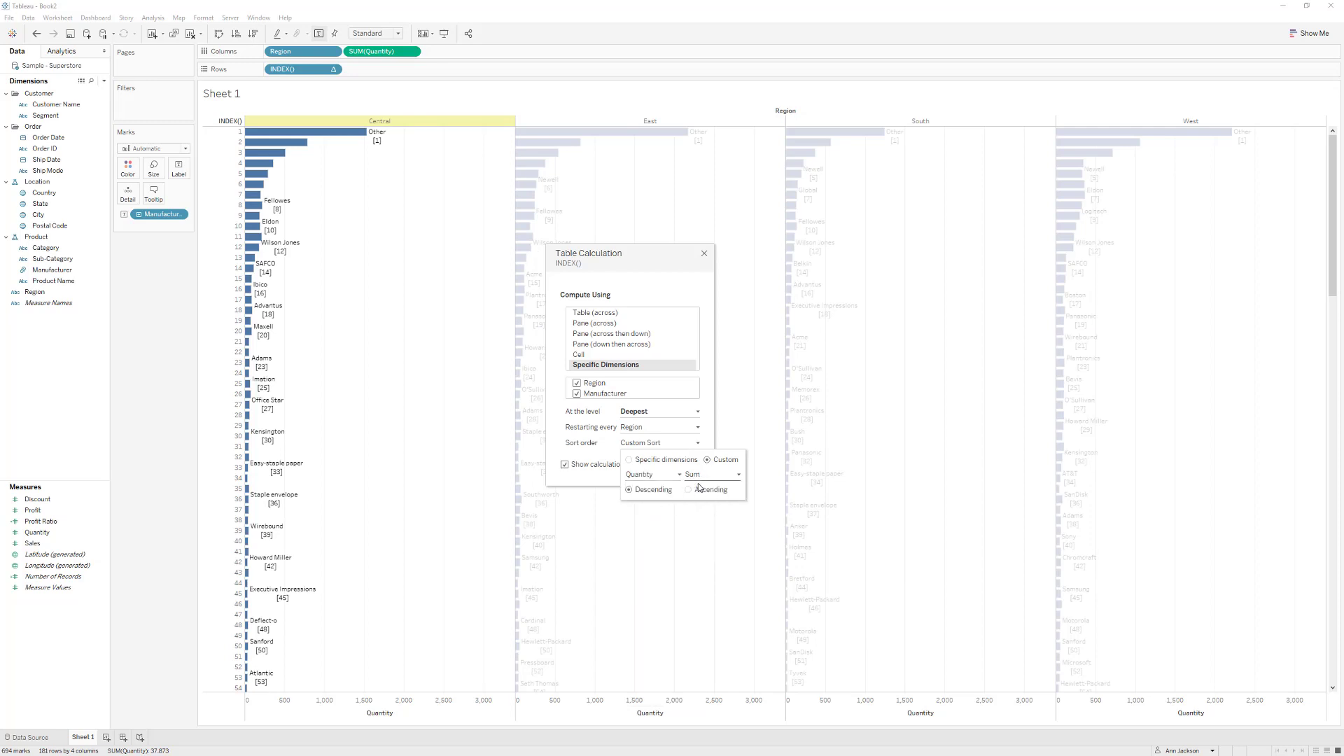
click(598, 254)
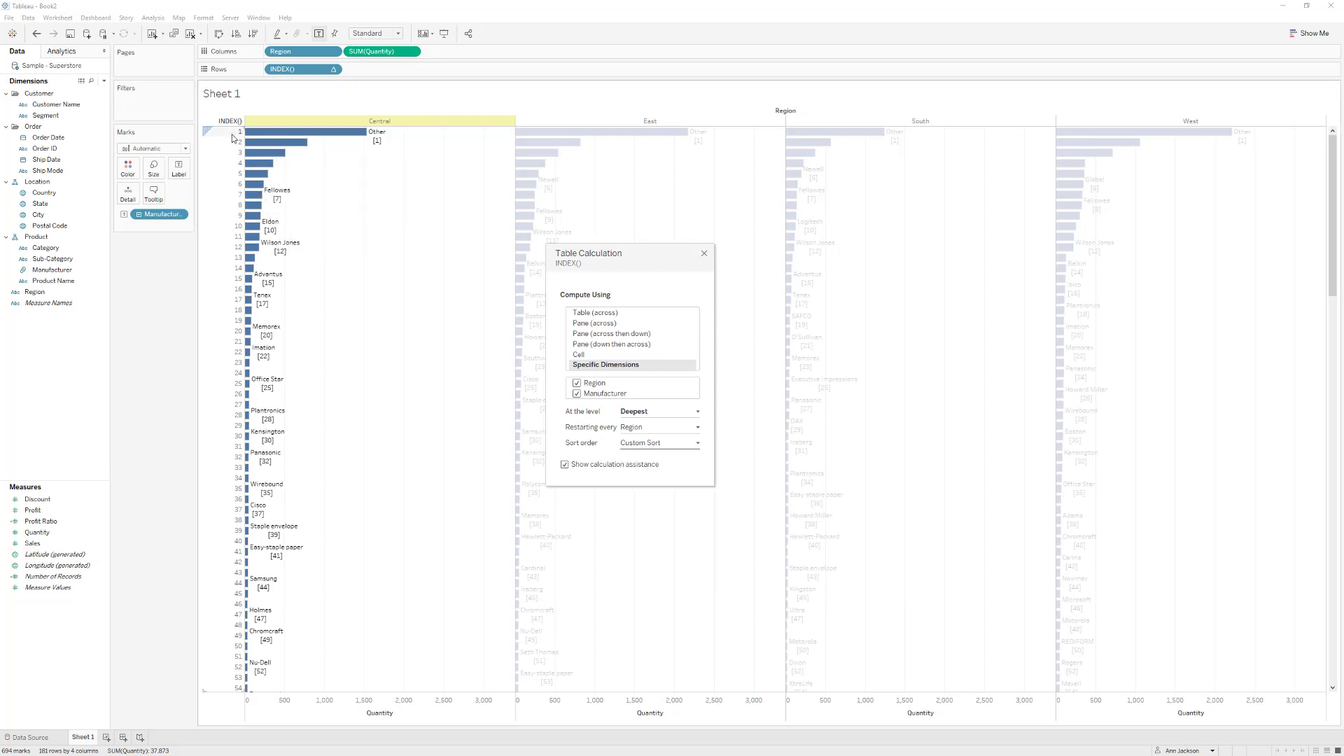
drag(232, 136, 233, 144)
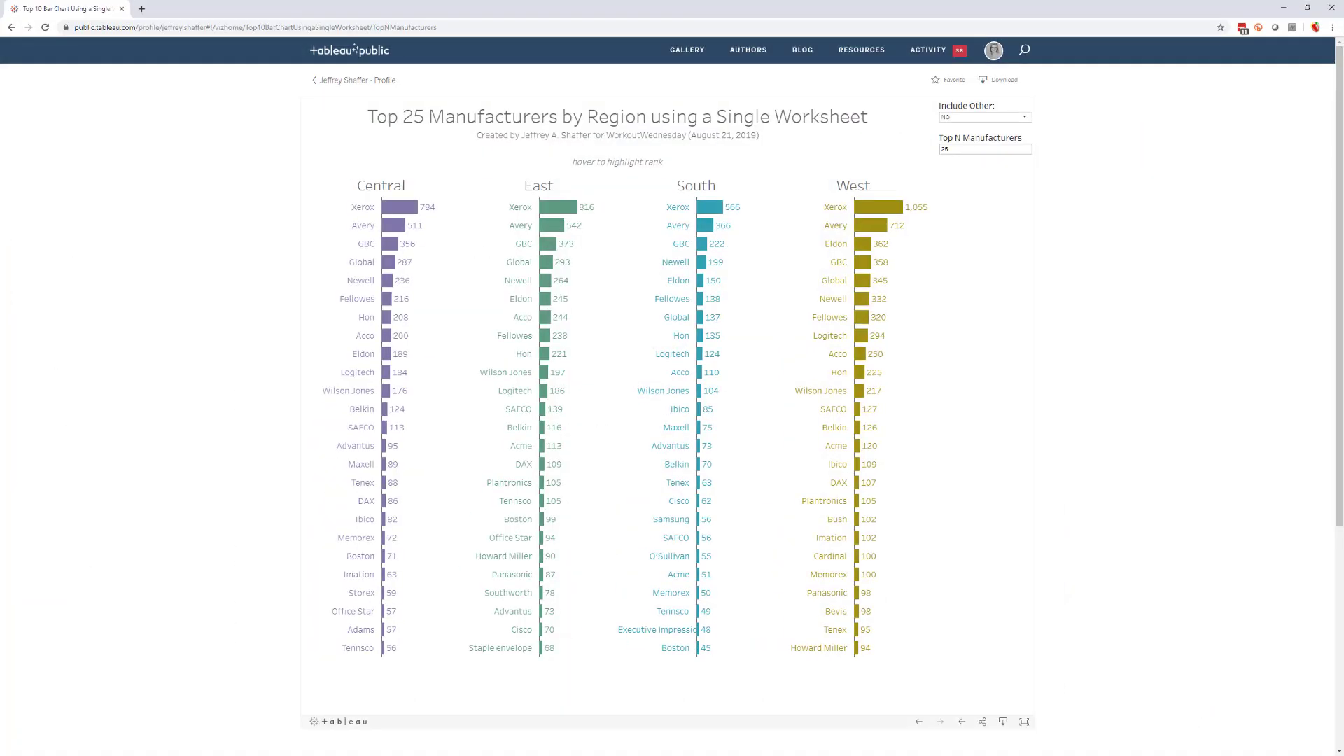
Set Include Other to YES in the reference dashboard and place its window over the worksheet to compare the regional rankings
drag(397, 5, 786, 54)
click(1230, 160)
click(1235, 177)
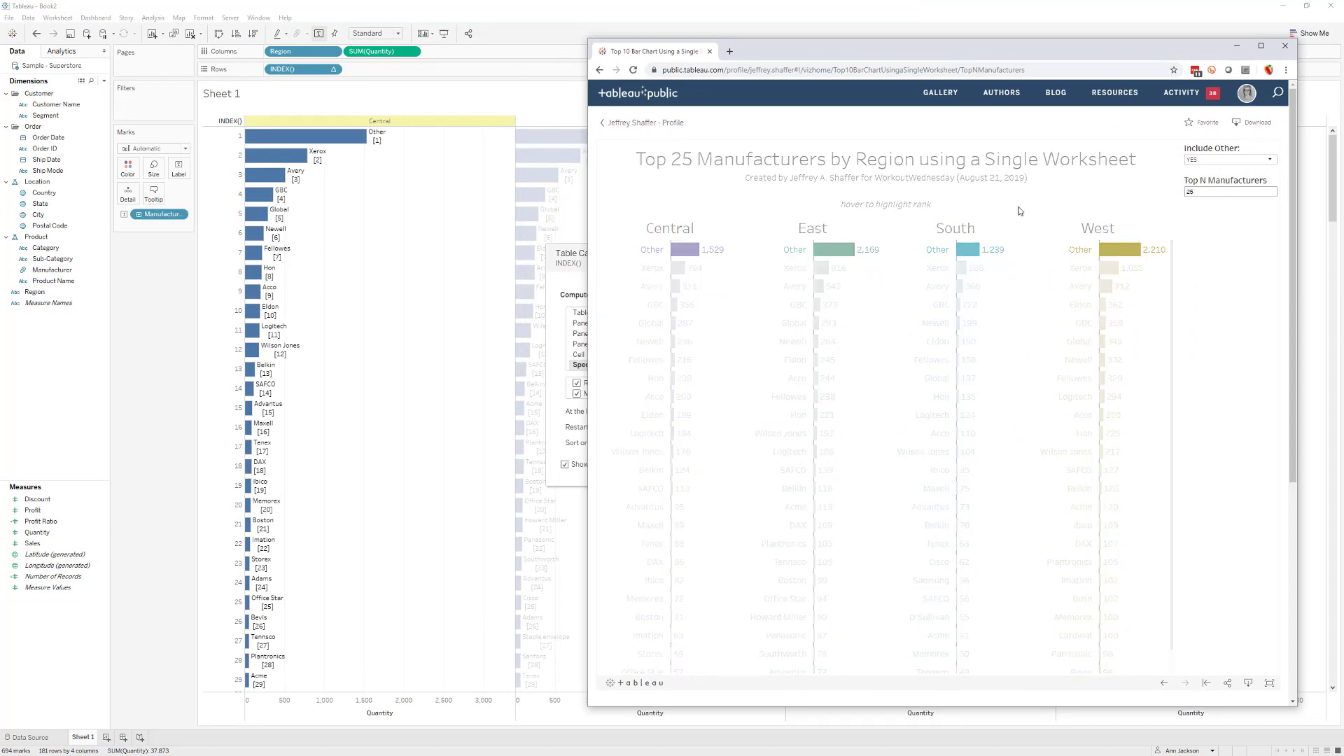
mouse_move(889, 53)
mouse_down()
mouse_move(973, 54)
mouse_move(984, 80)
mouse_move(938, 185)
mouse_move(882, 57)
mouse_up()
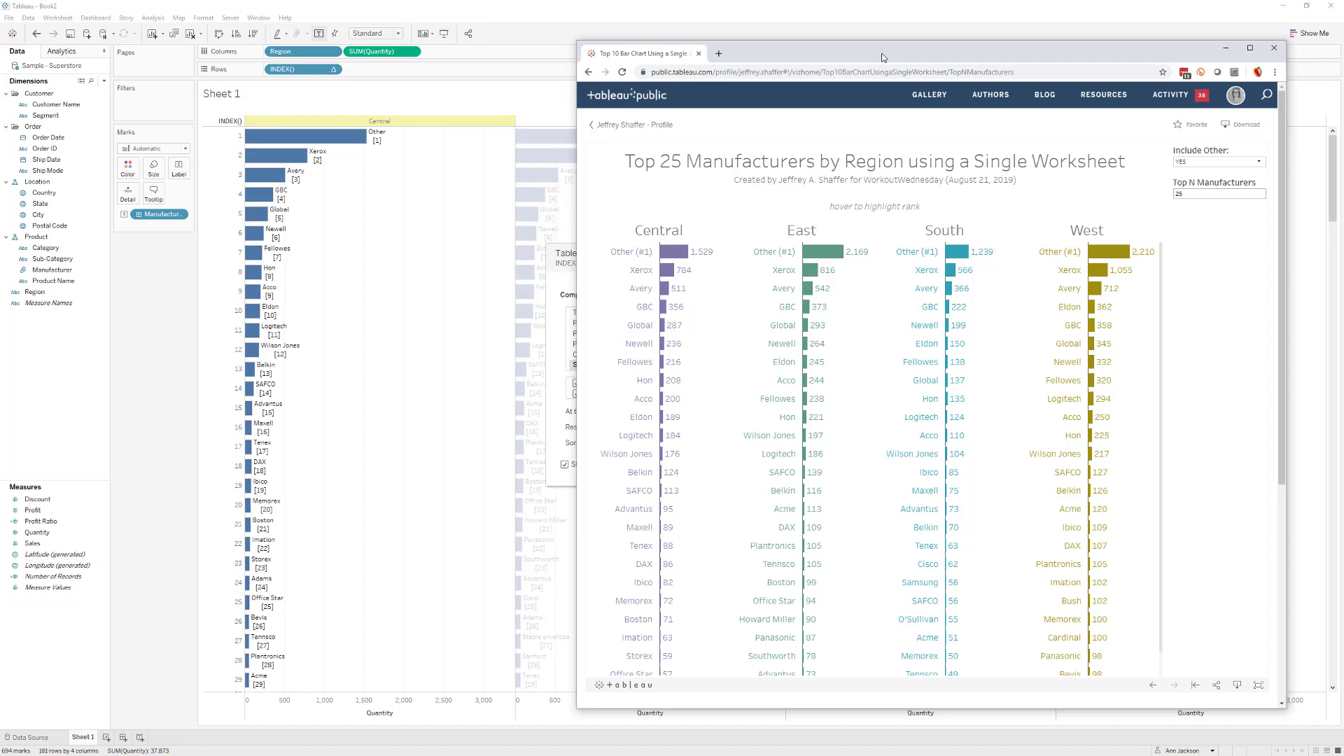
drag(881, 53, 844, 57)
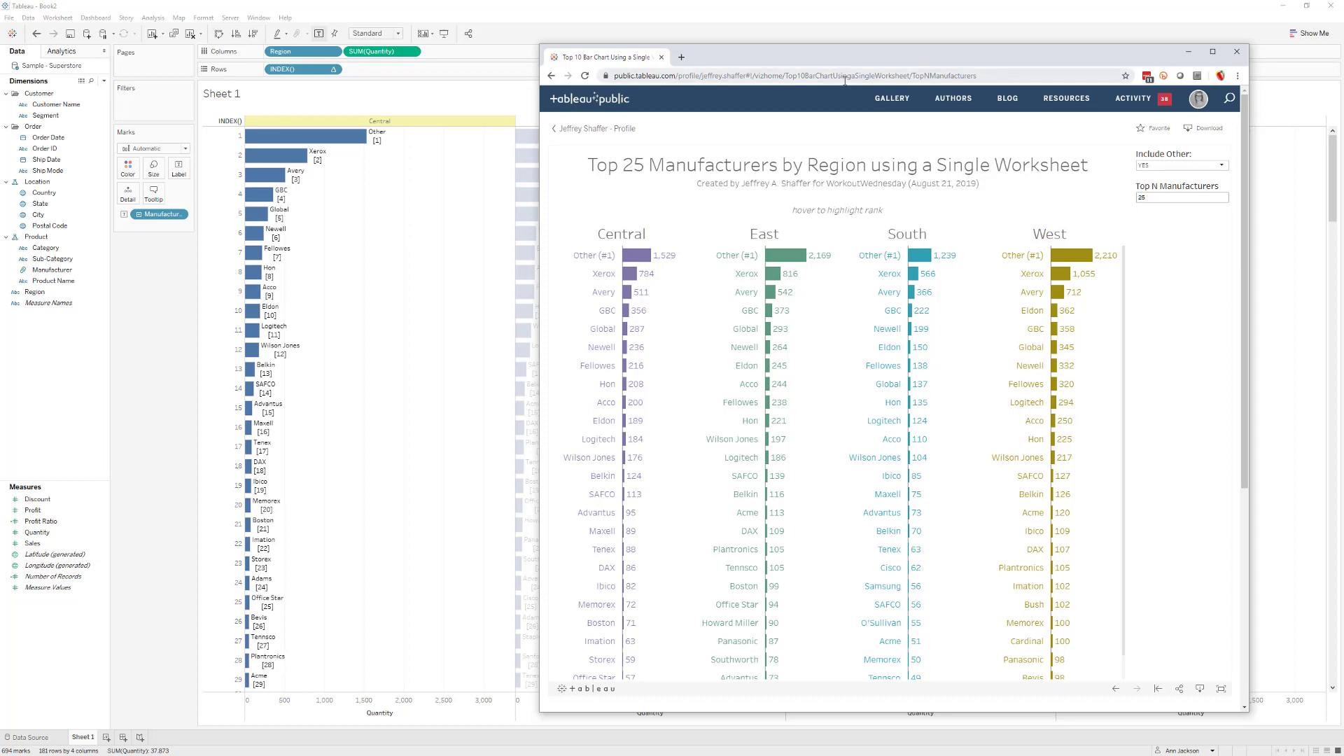
drag(1133, 59, 1092, 56)
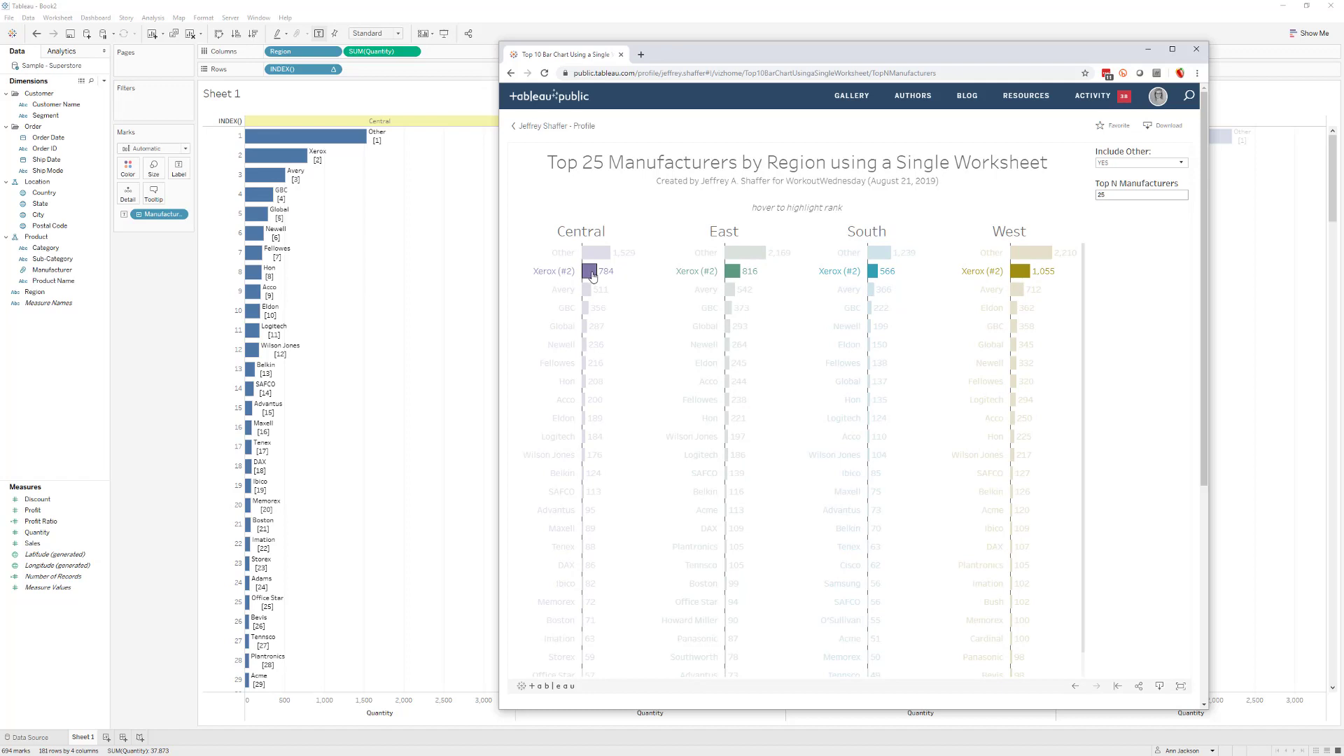
Return to Tableau, close the INDEX() calculation settings, and add an ad-hoc MIN(0) calculation to Columns after SUM(Quantity)
click(182, 301)
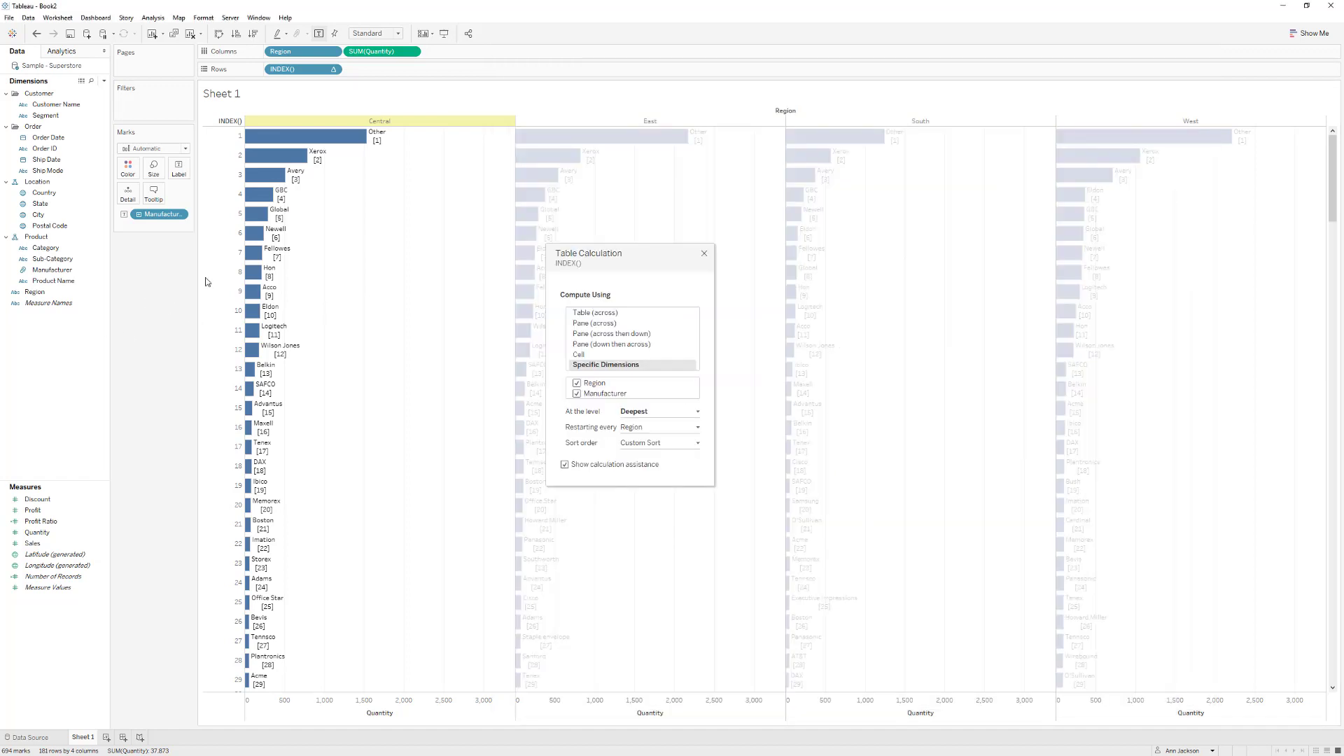
click(704, 254)
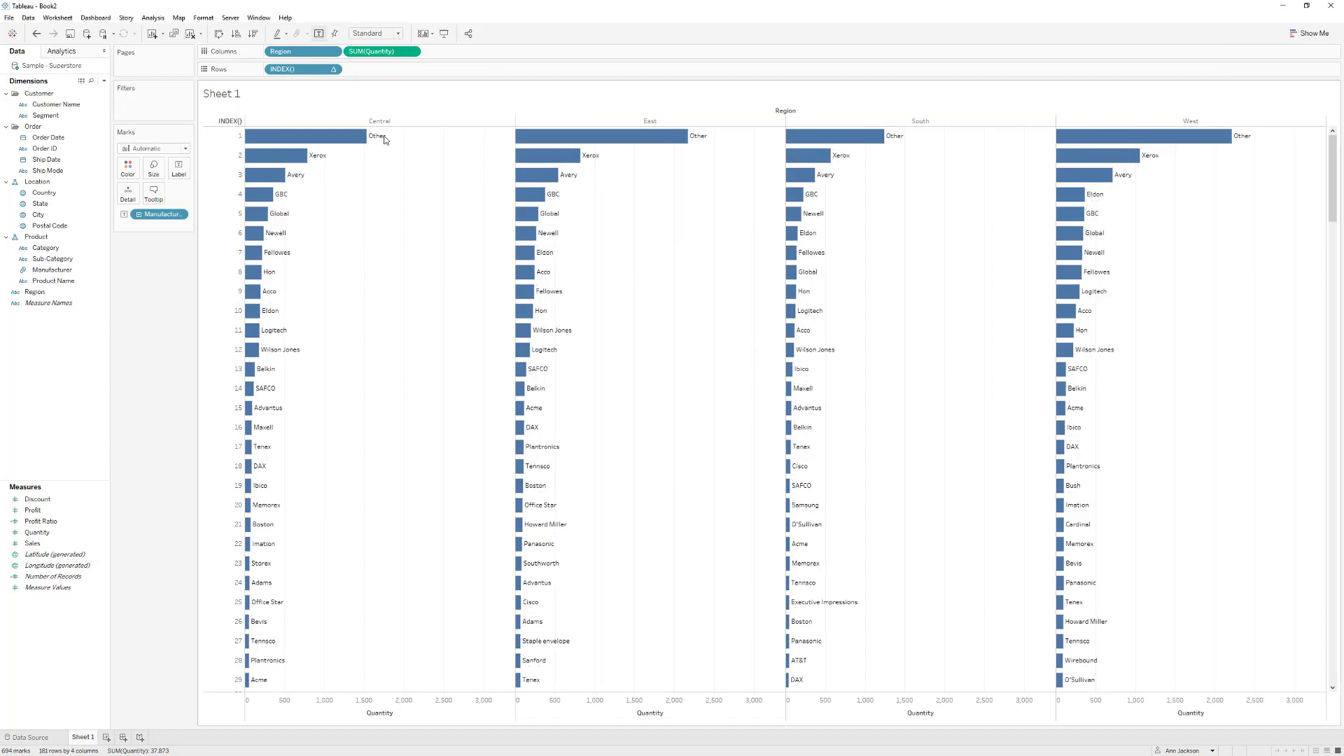
double_click(443, 54)
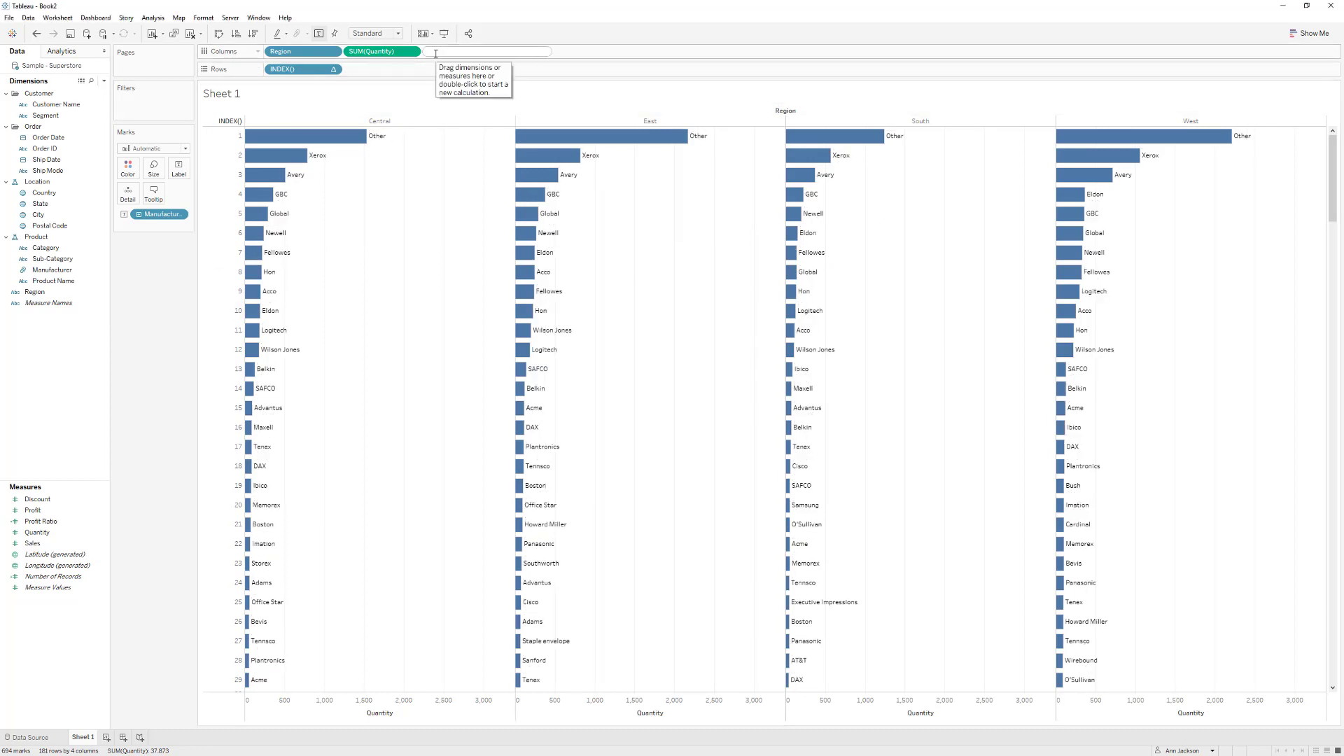
text(min()
key(BackSpace)
key(BackSpace)
key(BackSpace)
key(BackSpace)
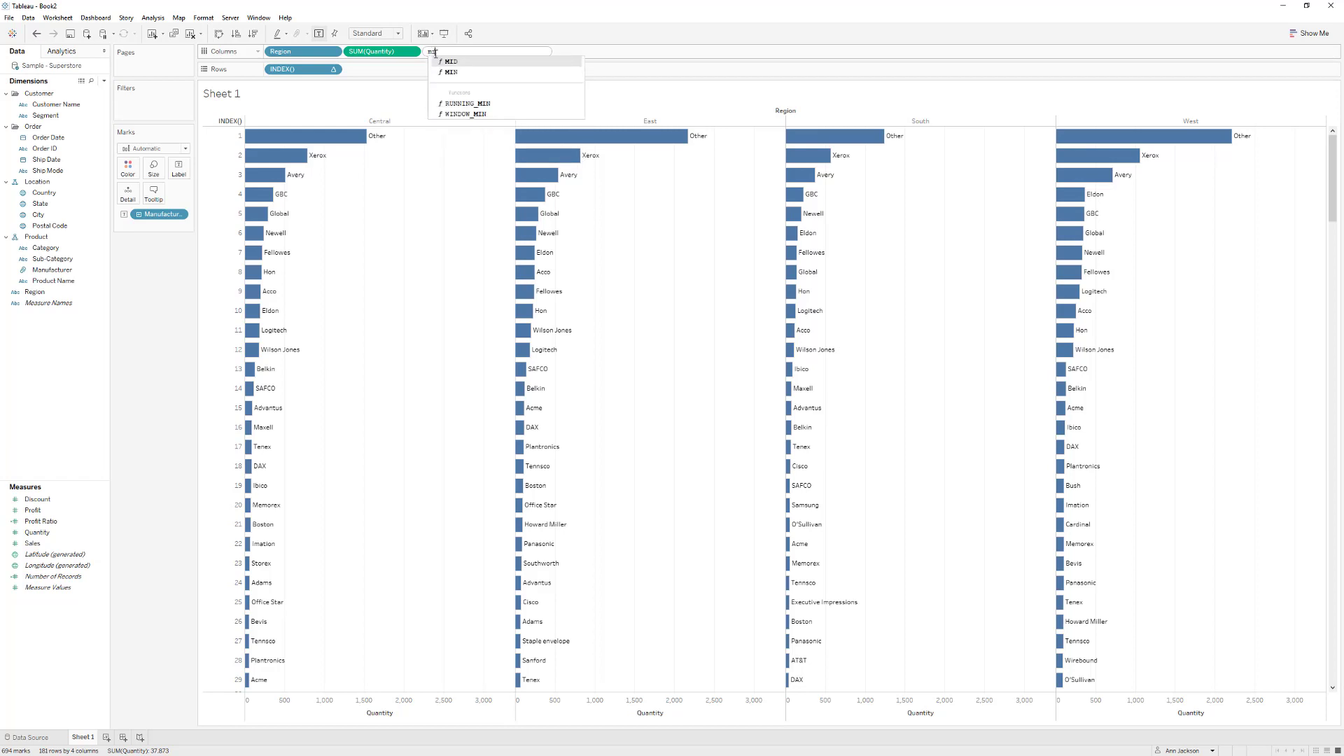
text(MIN(0))
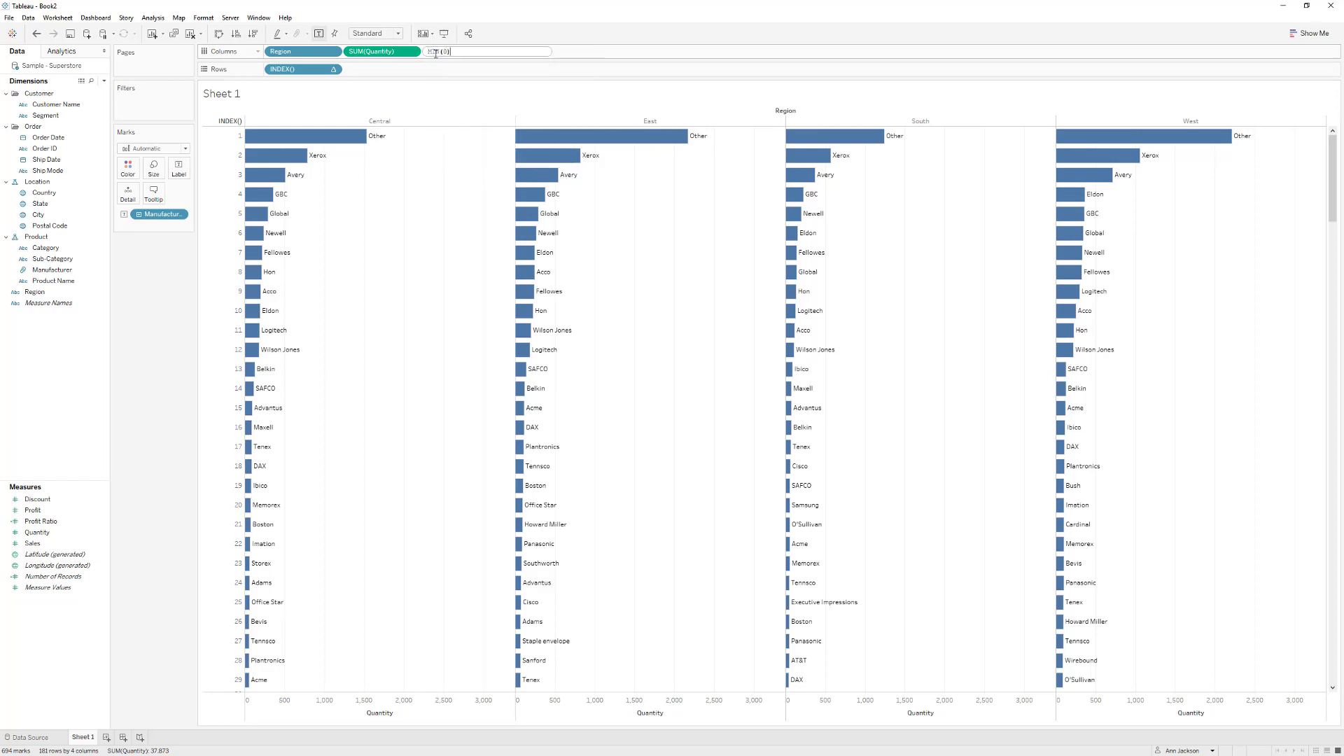
key(Return)
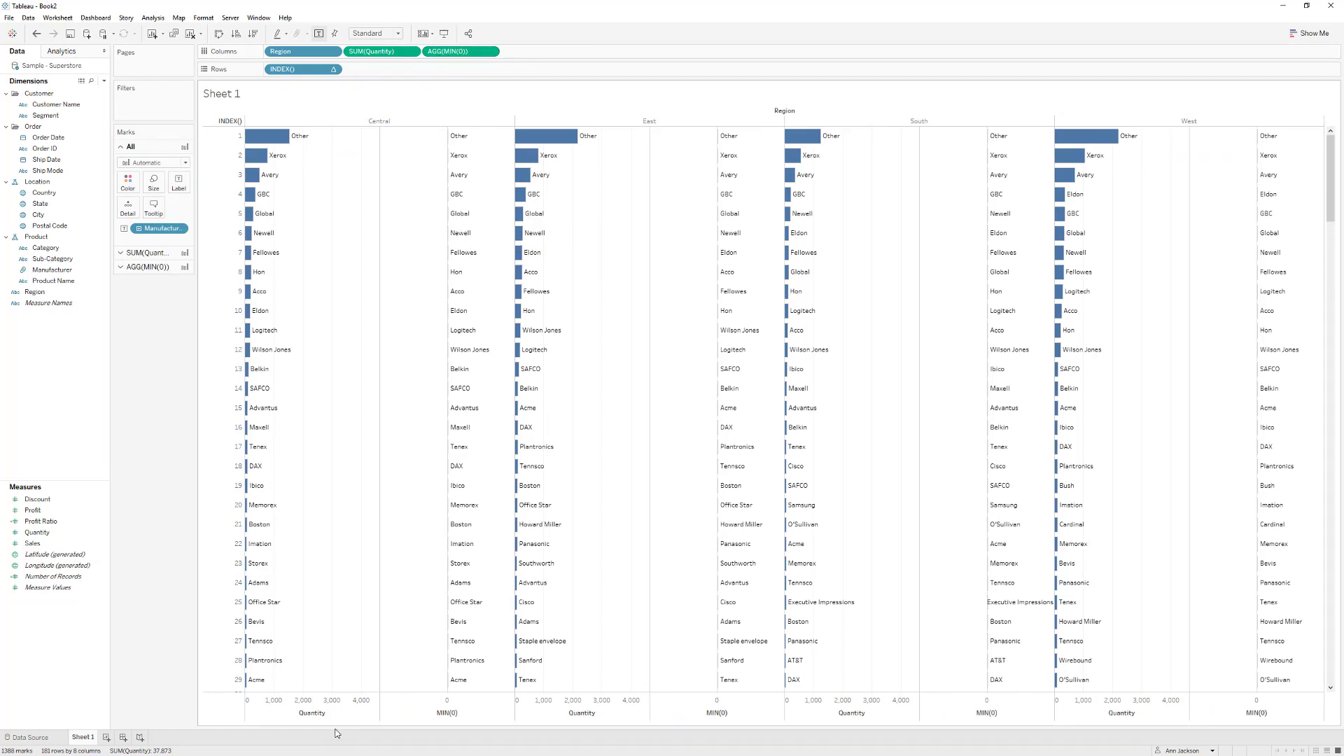
Change the mark type of the MIN(0) measure to Gantt Bar
click(143, 267)
click(154, 190)
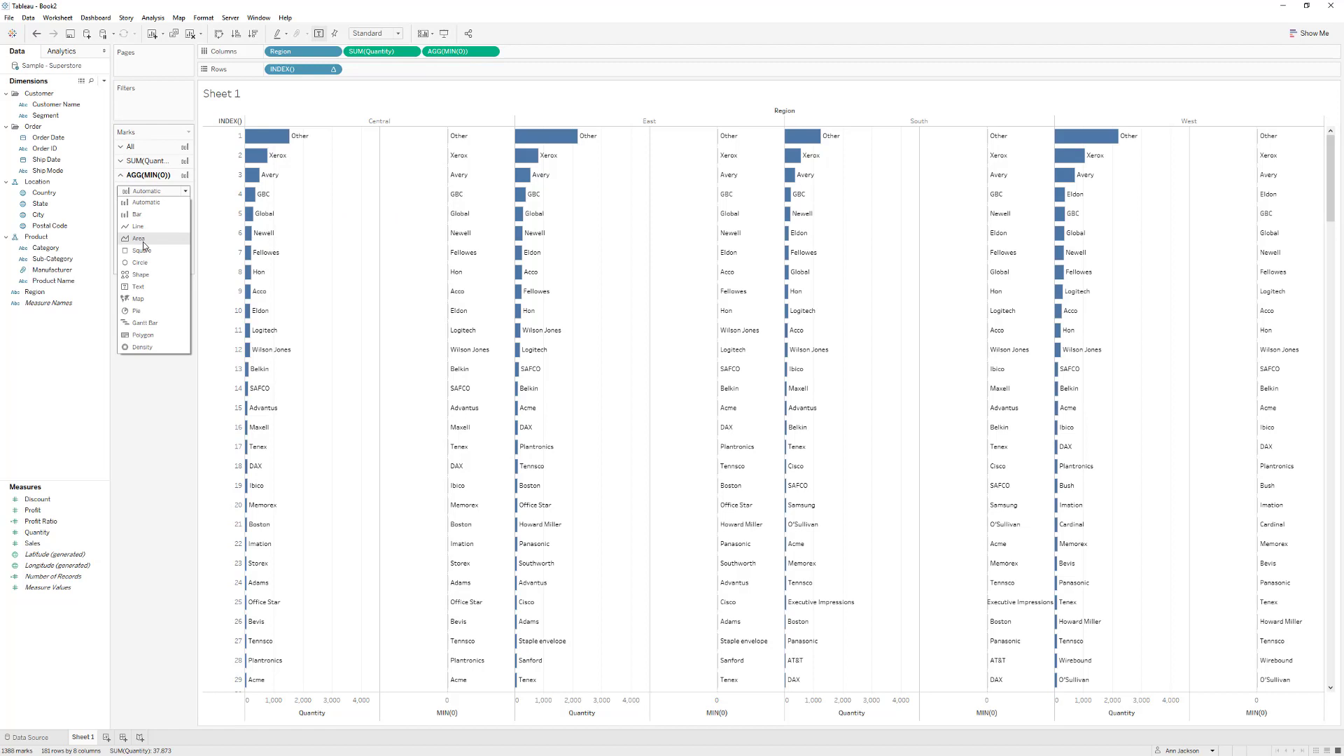
click(146, 322)
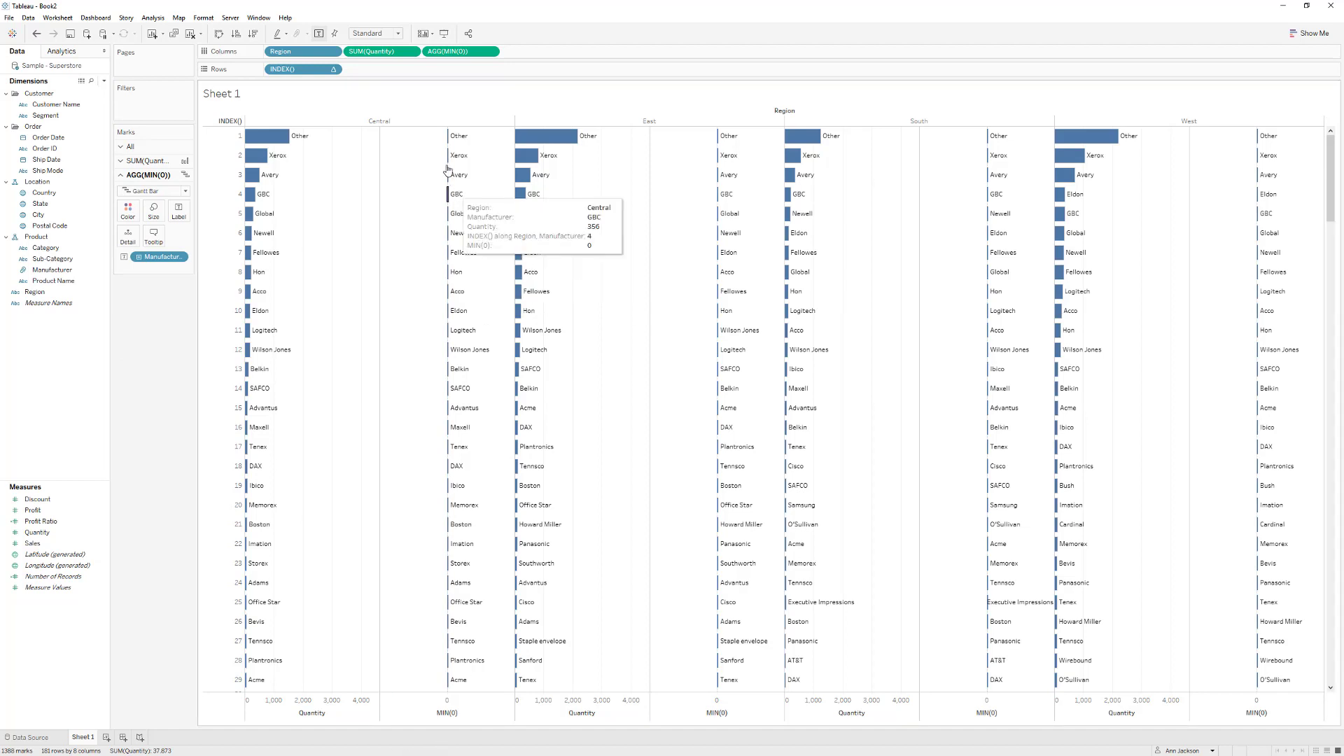
mouse_move(447, 139)
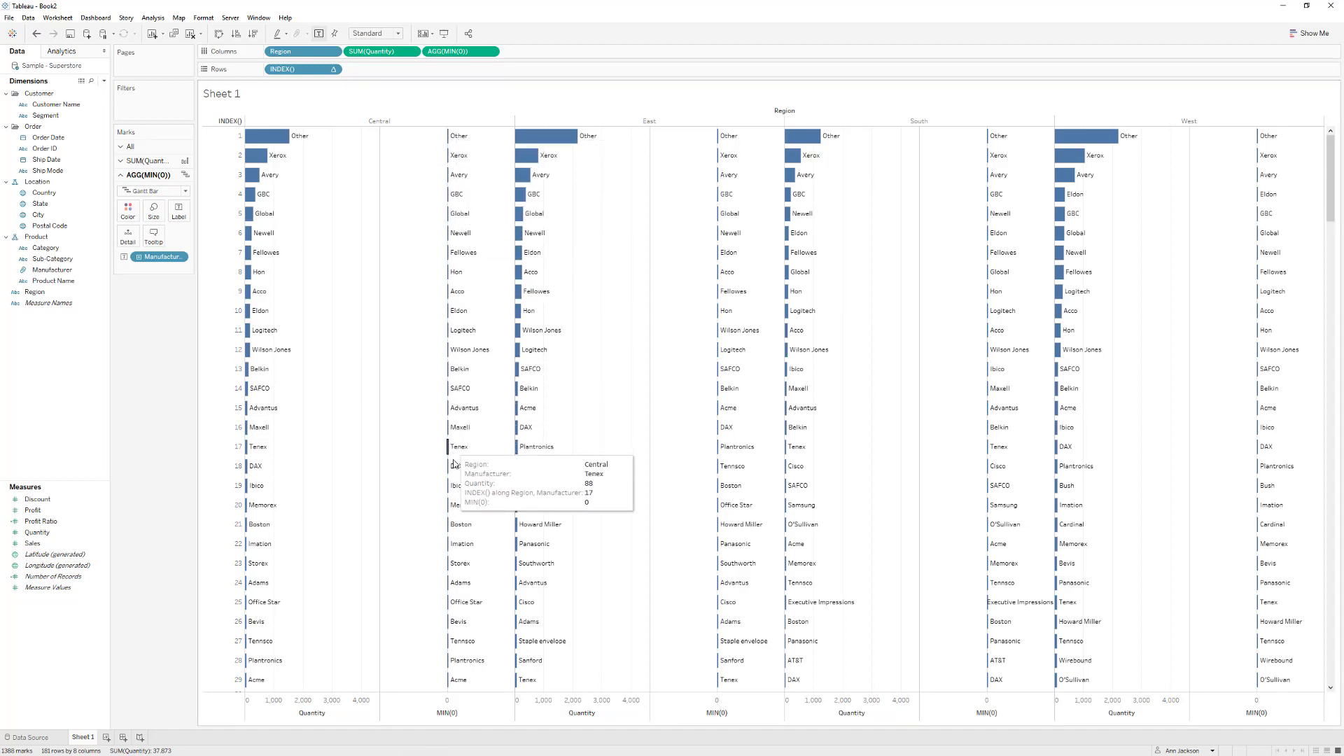
Combine MIN(0) and SUM(Quantity) into a dual axis and synchronize the two axes
right_click(476, 703)
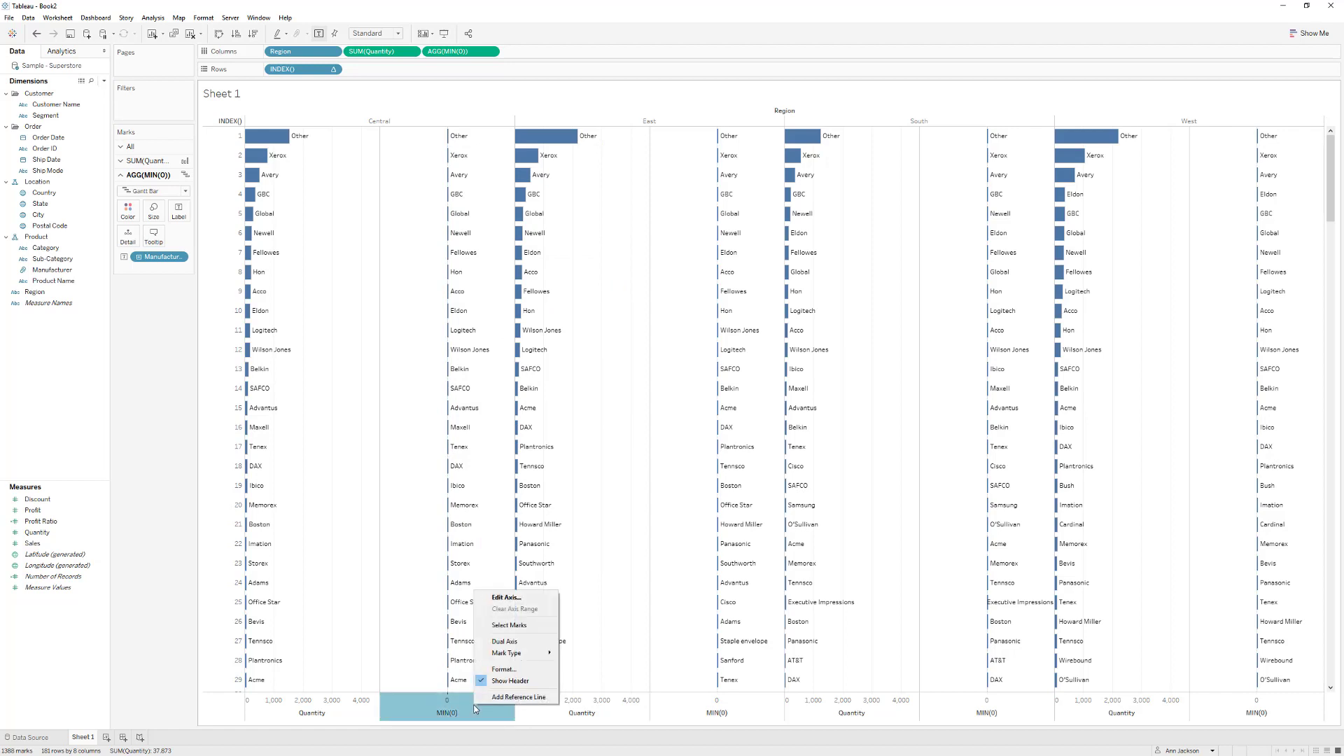
click(507, 644)
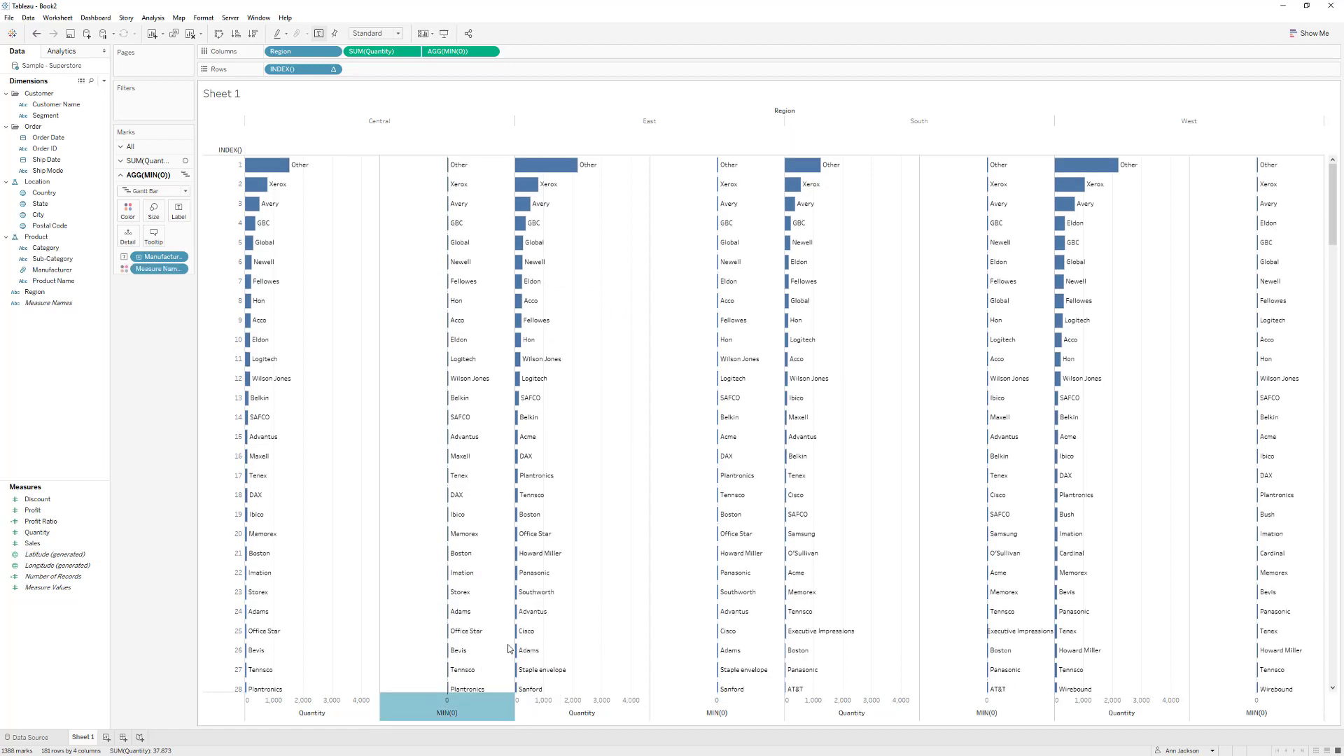
right_click(282, 141)
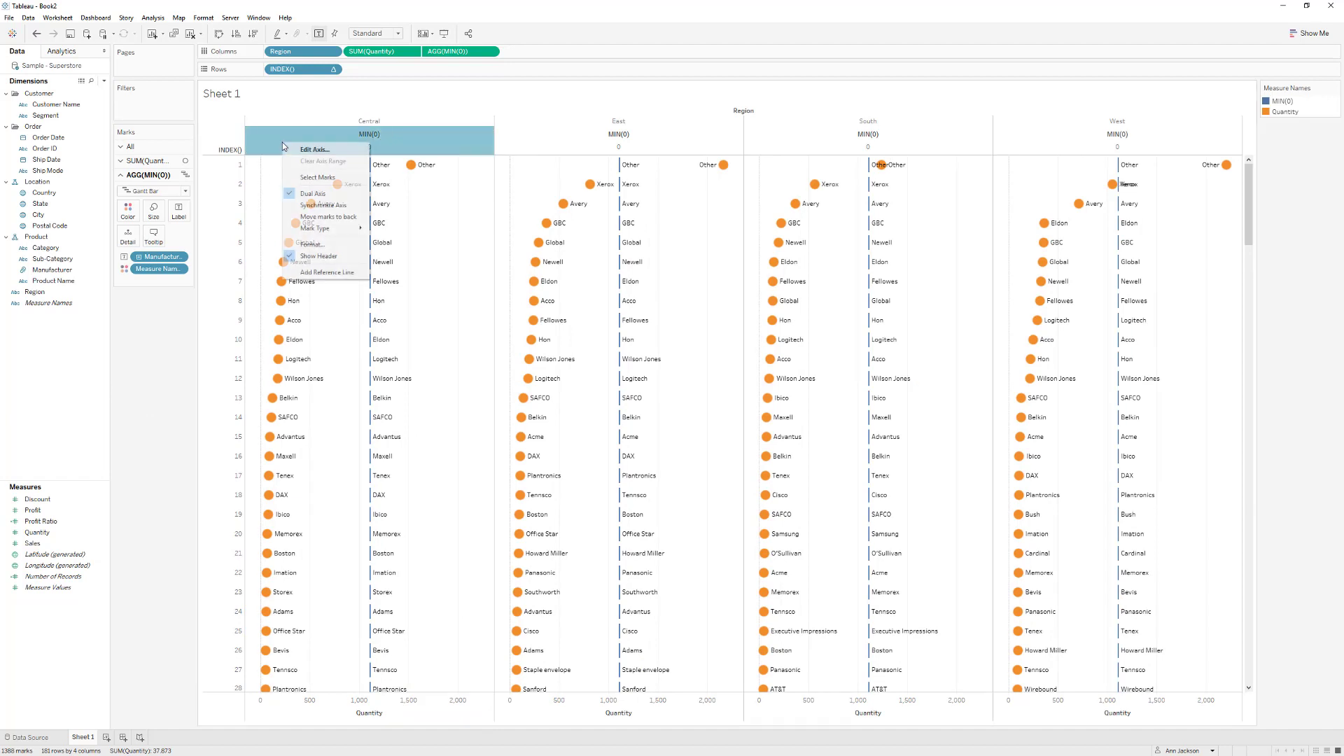
click(313, 205)
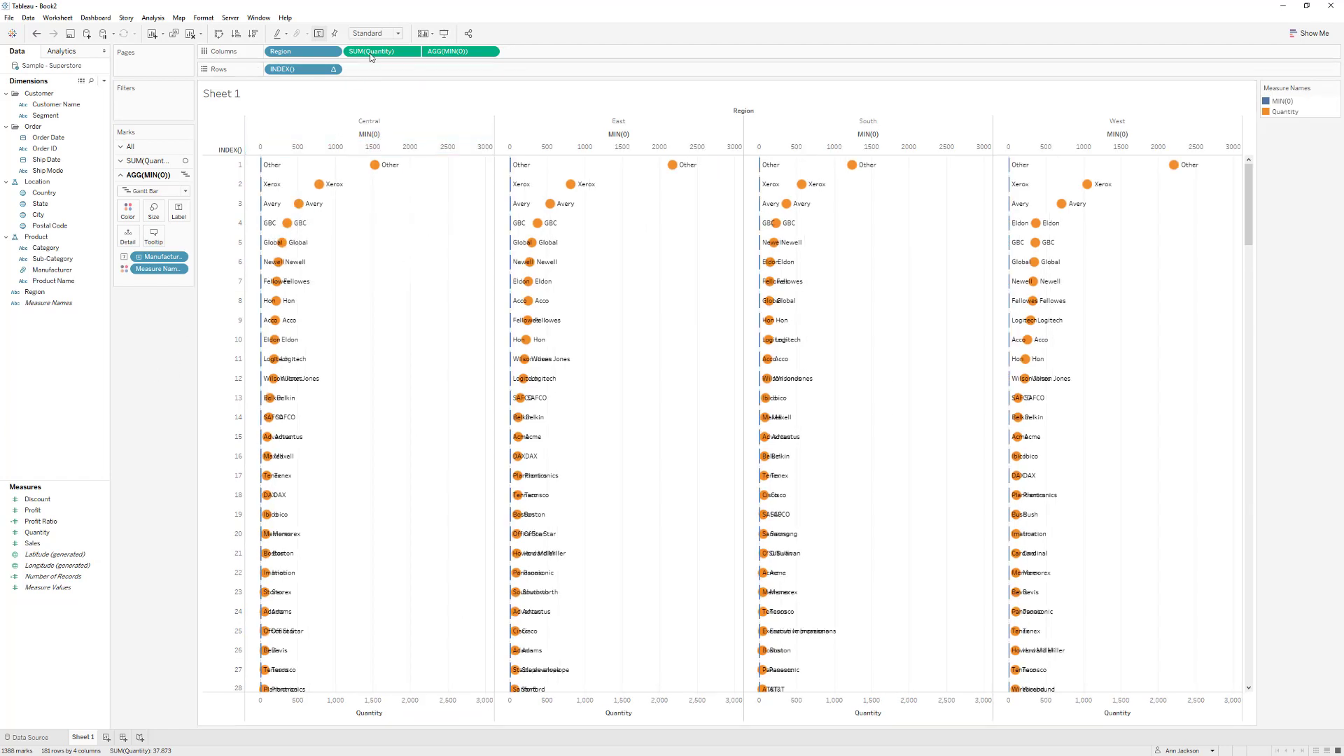
Change the mark type of the SUM(Quantity) measure to Bar
click(148, 161)
click(153, 176)
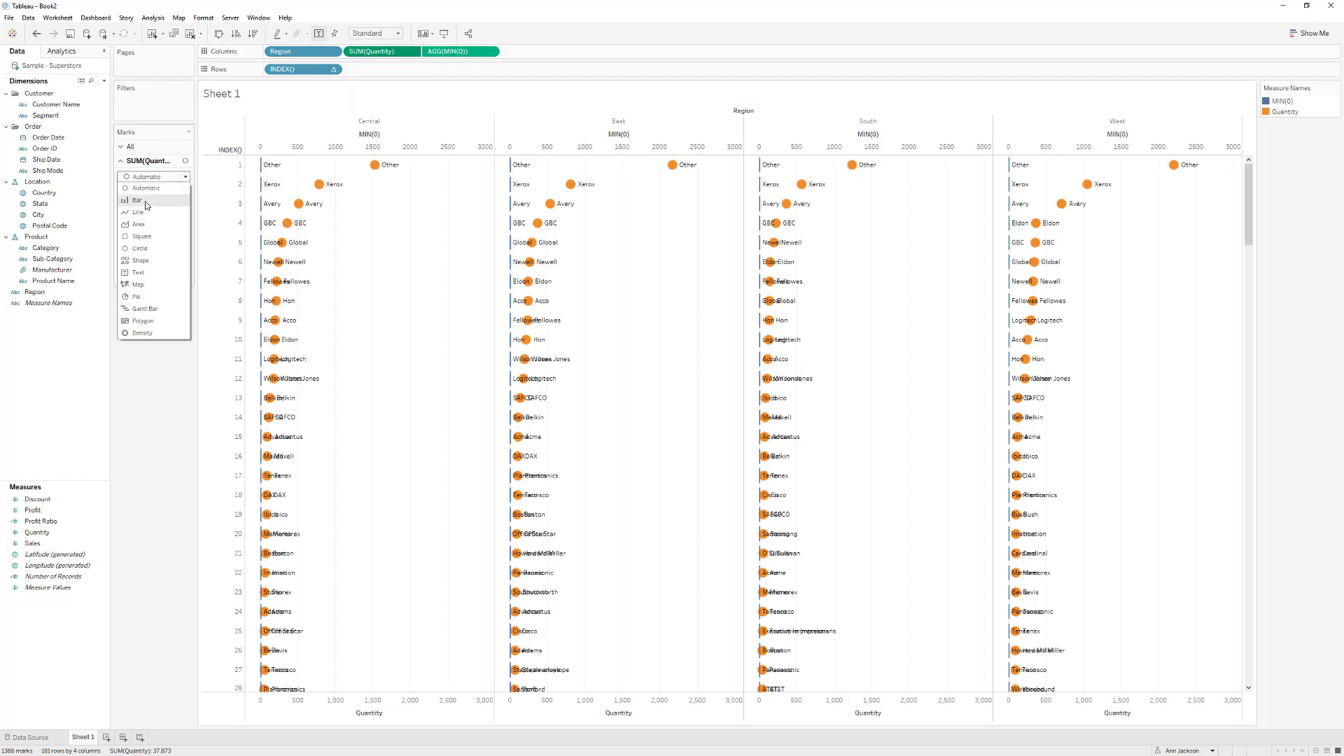
click(146, 202)
Align the manufacturer labels of the MIN(0) marks horizontally to the left and set their font size to 12
click(442, 56)
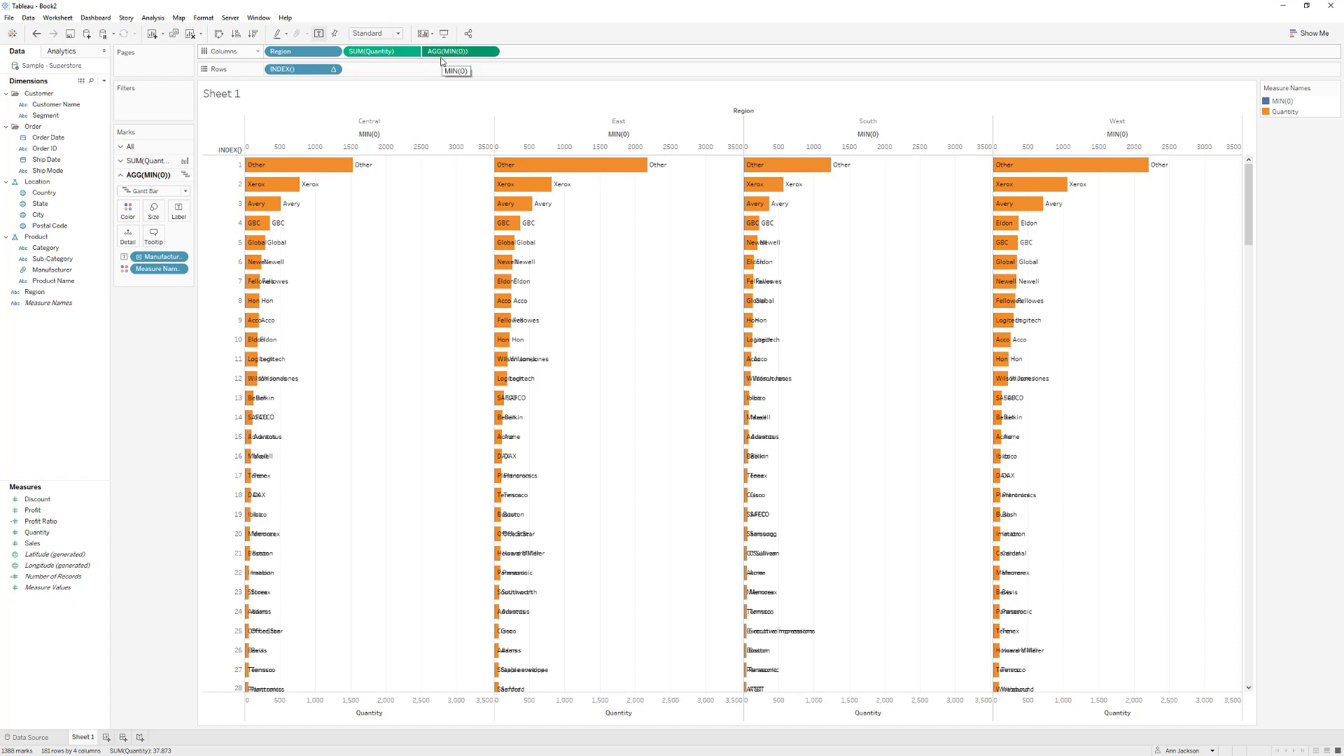
click(180, 216)
click(244, 294)
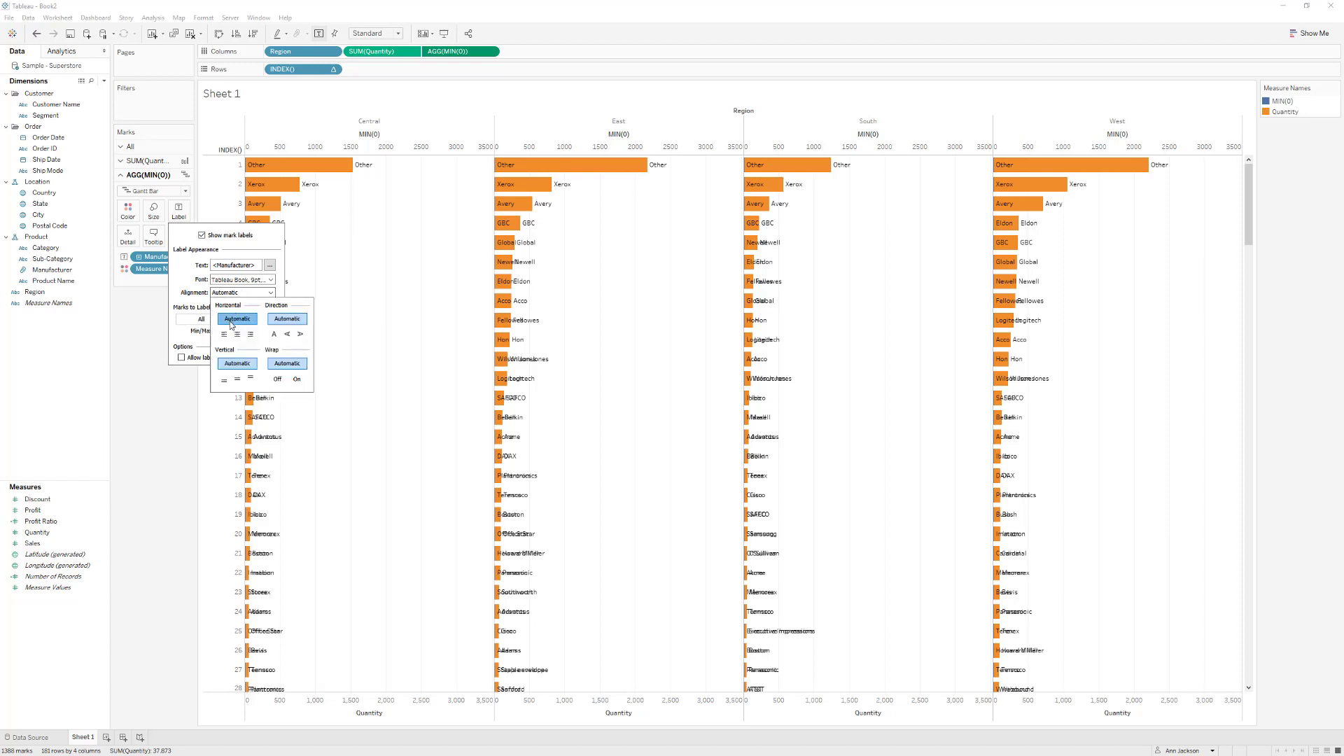
click(225, 336)
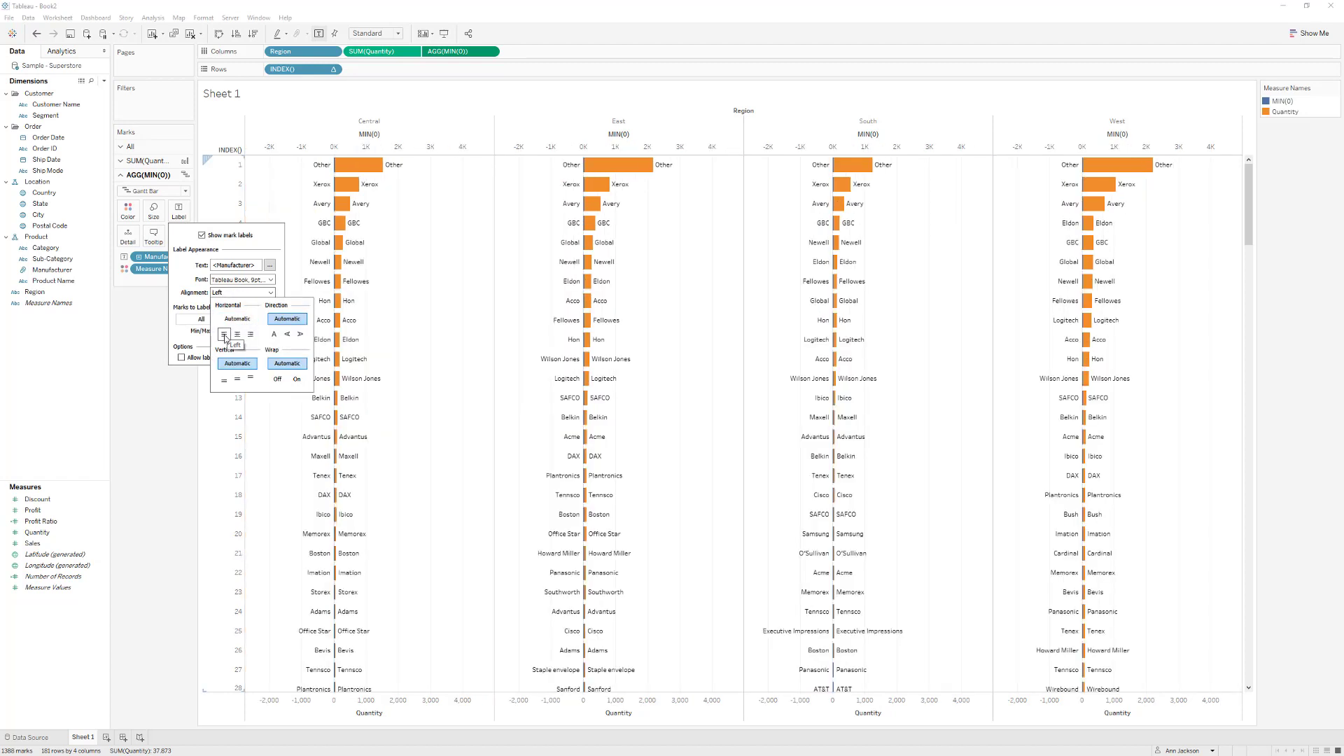
click(242, 279)
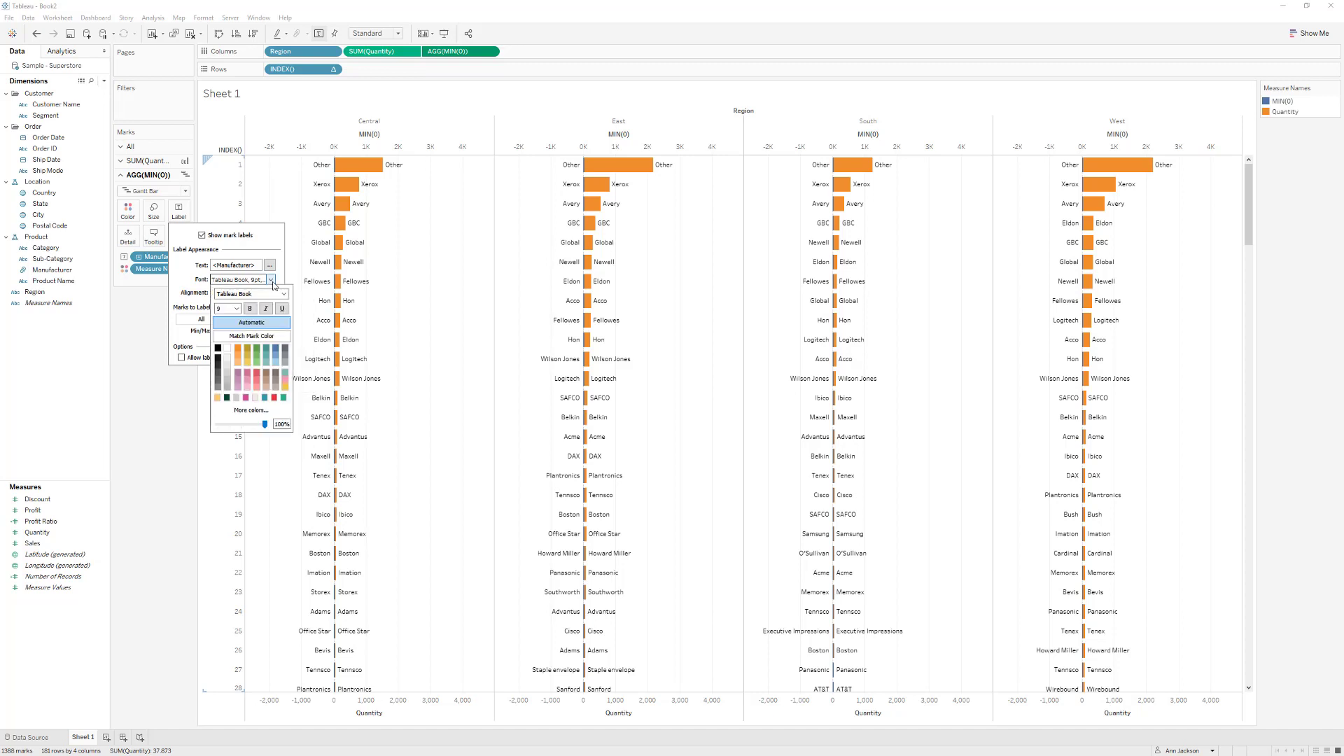
click(237, 311)
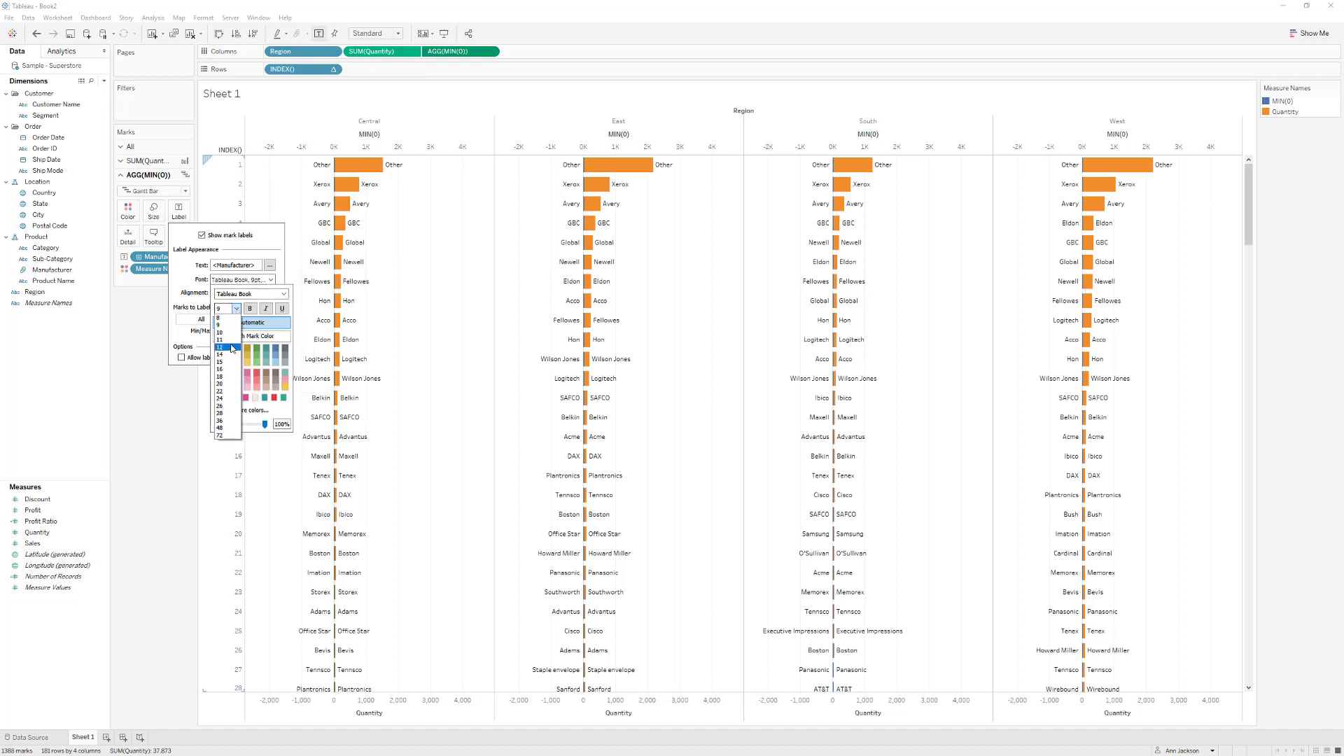
click(231, 348)
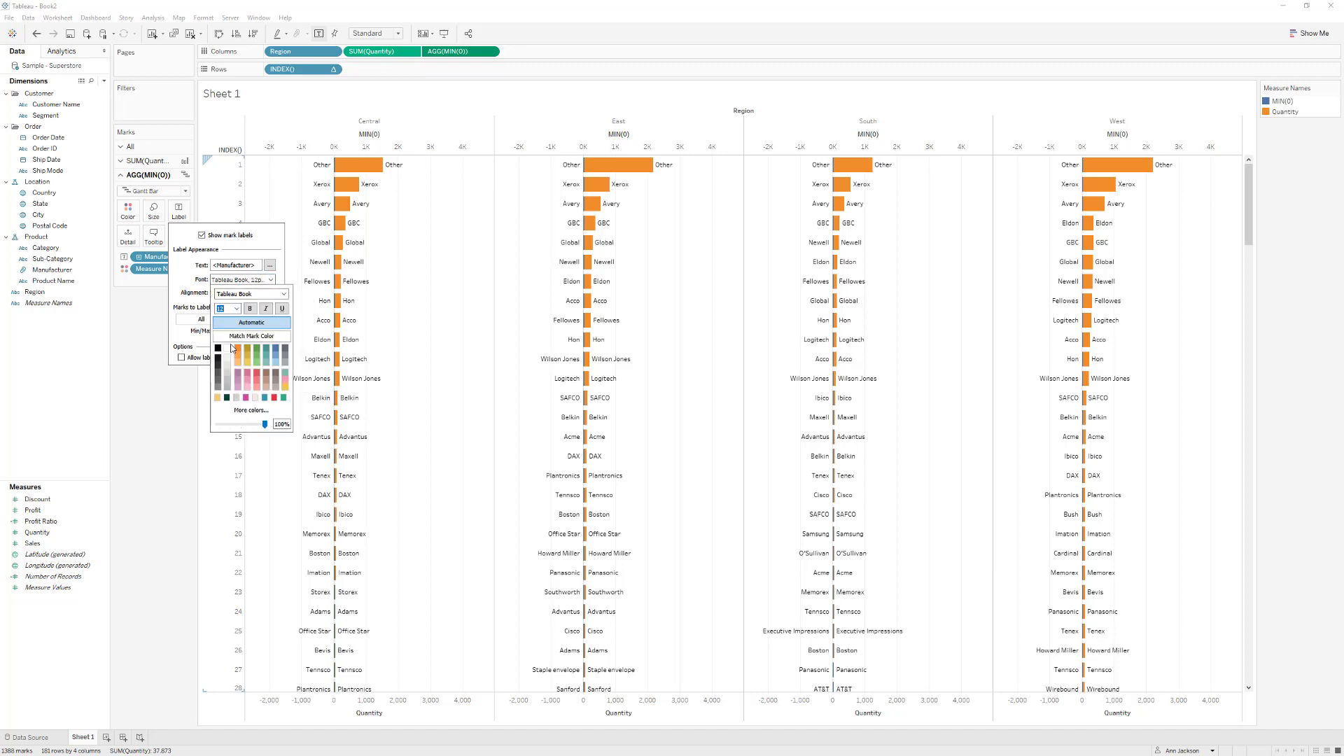
click(165, 413)
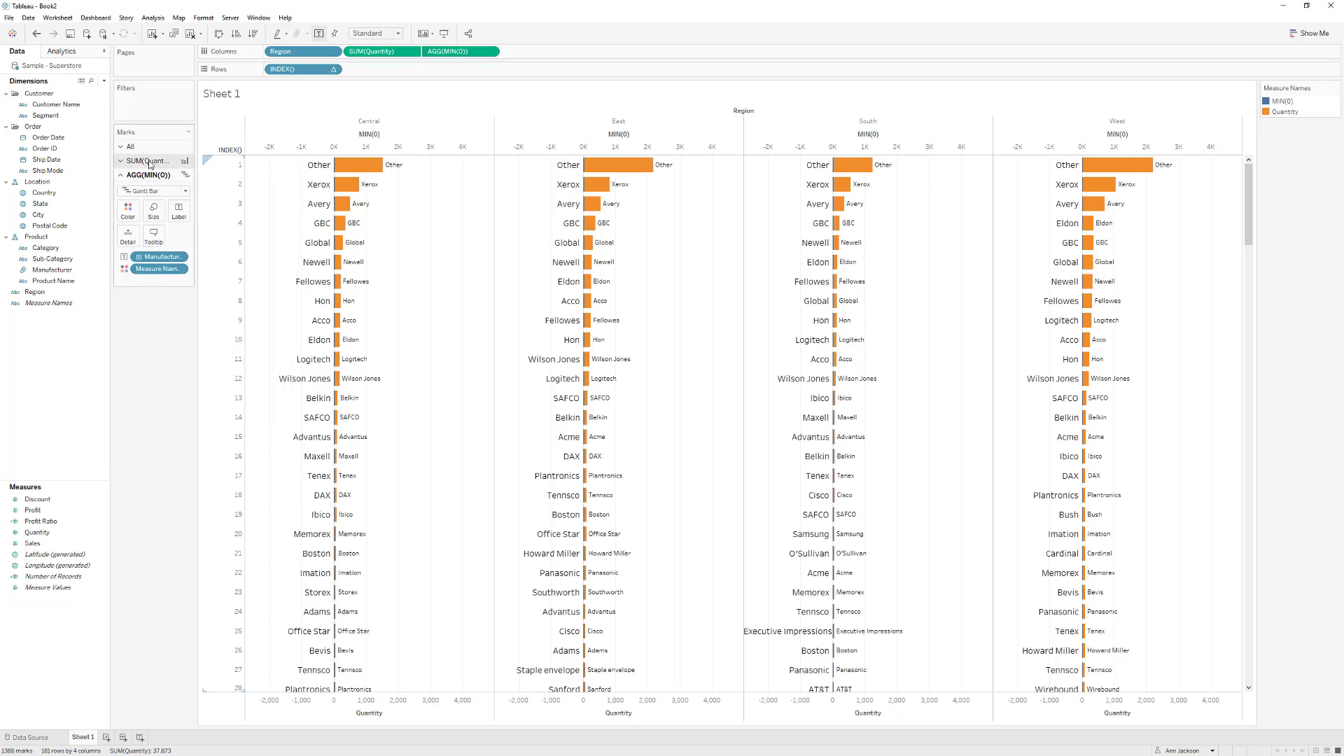
Color all marks by Region and choose the Nuriel Stone palette for editing the region colors
click(130, 146)
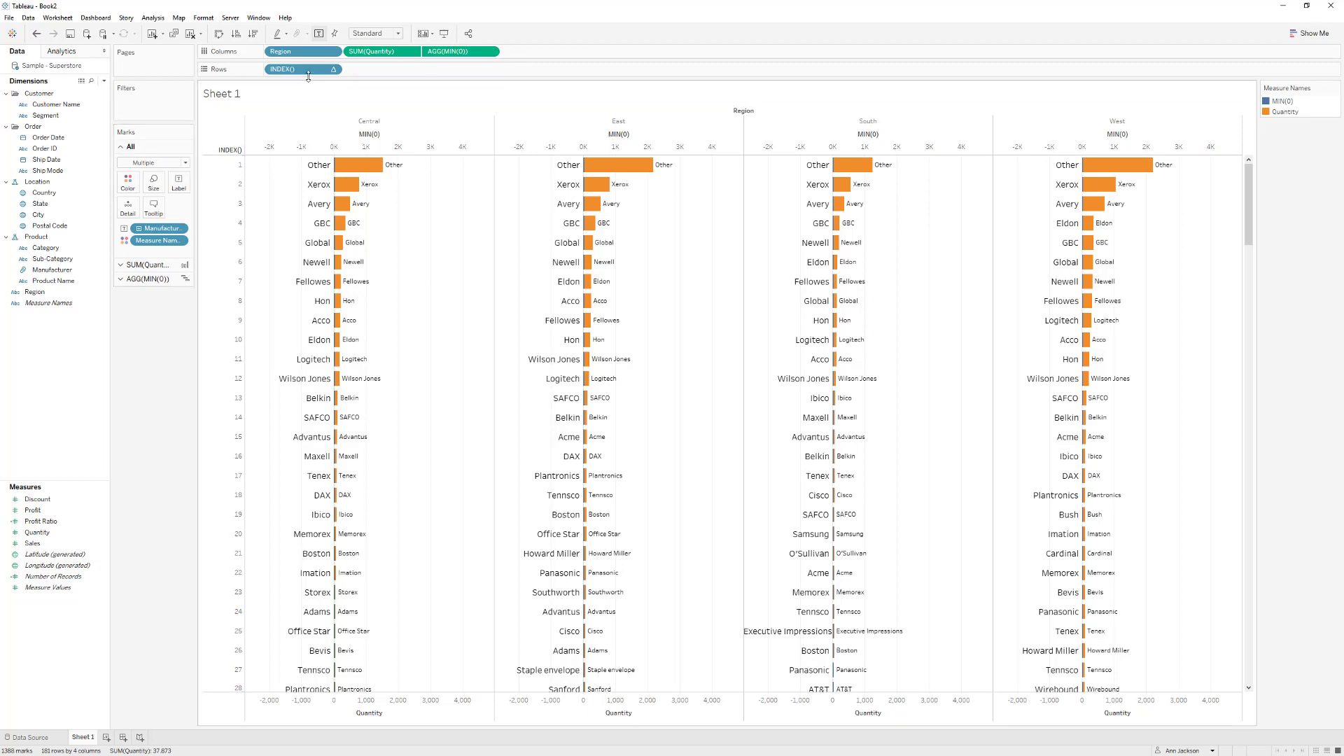
drag(304, 52, 137, 188)
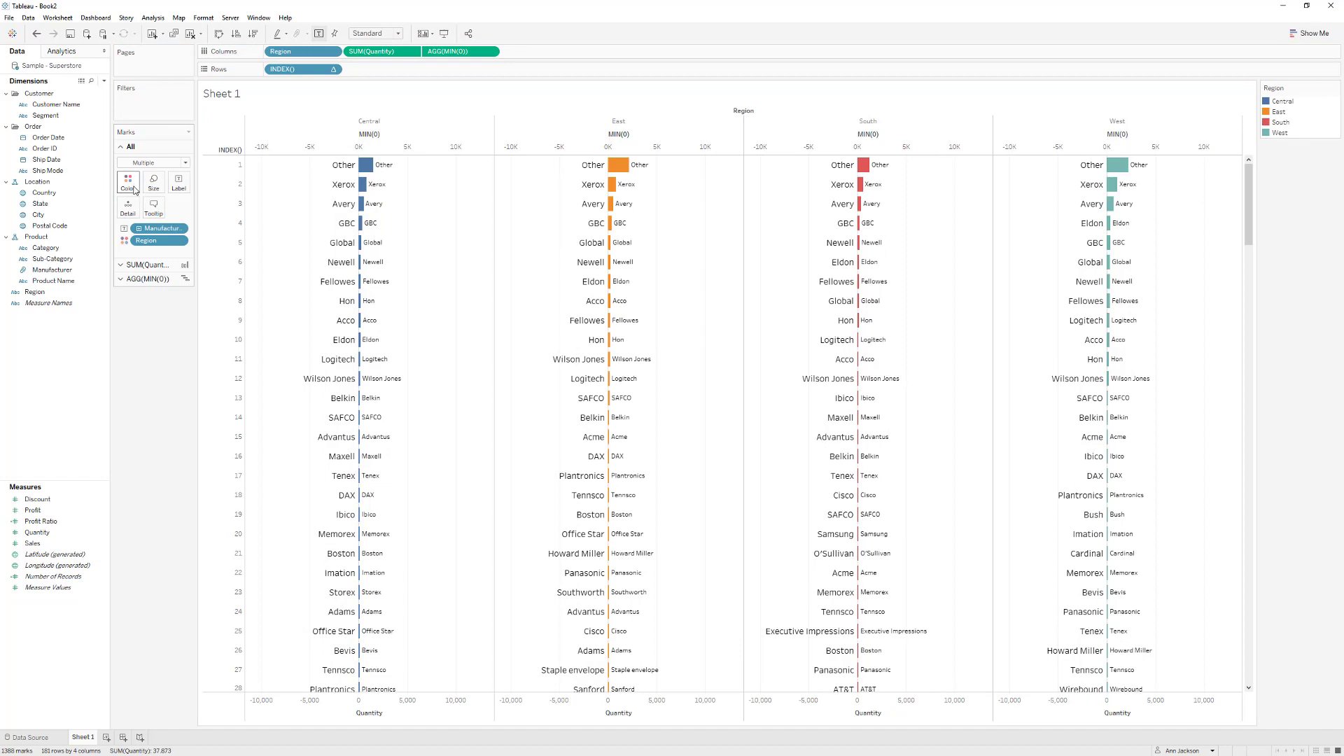
click(135, 187)
click(165, 215)
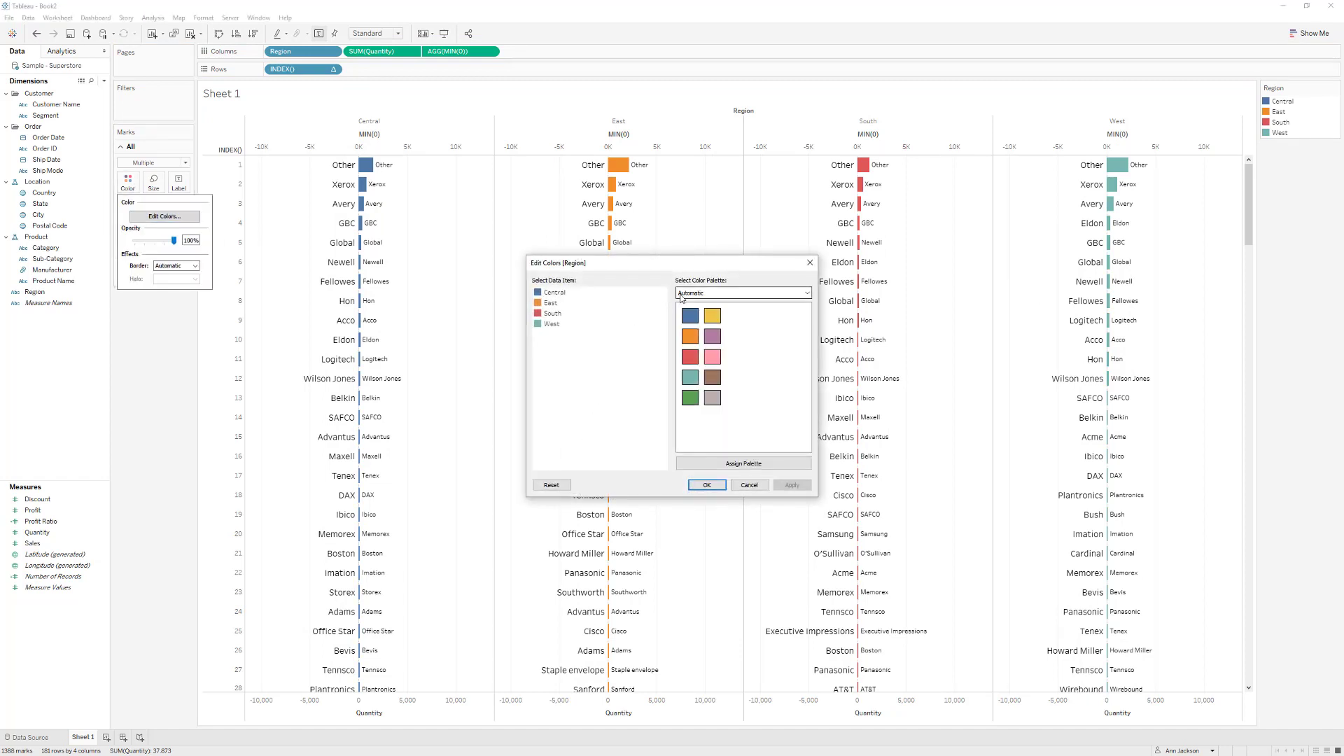
click(681, 295)
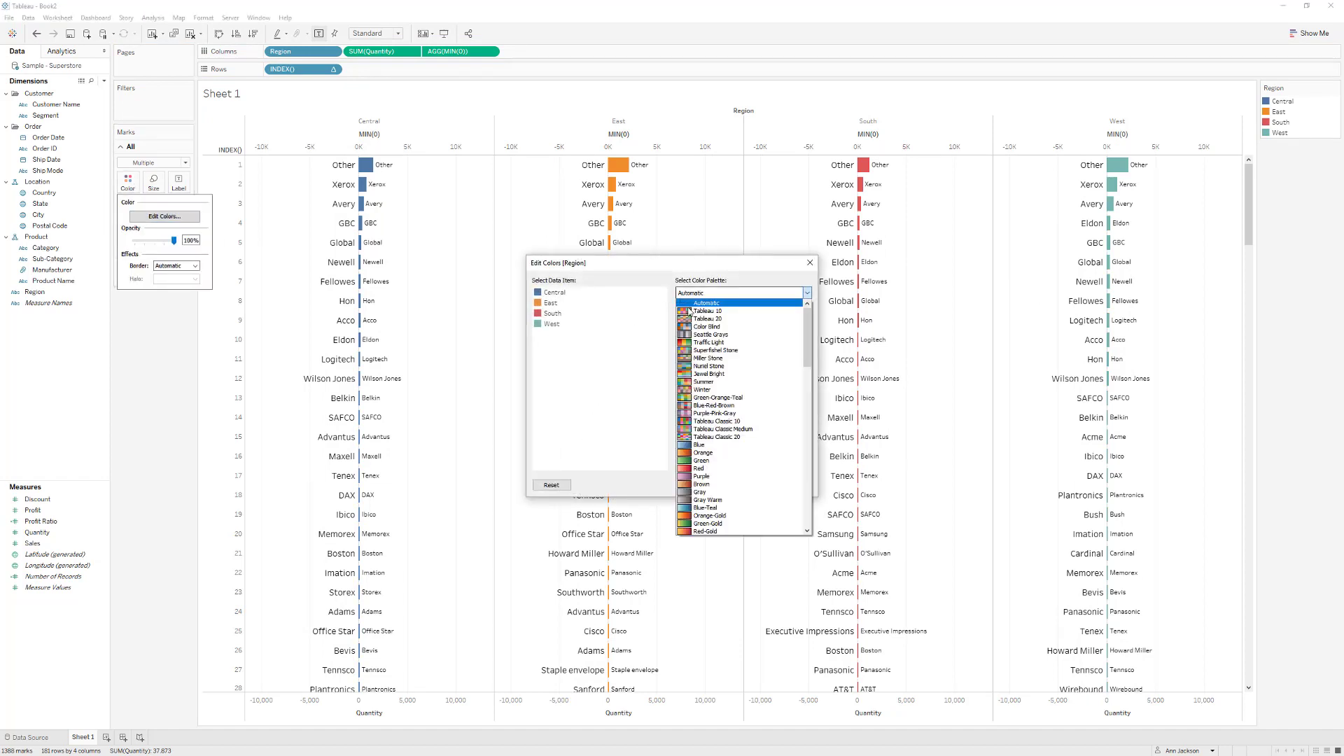
click(696, 366)
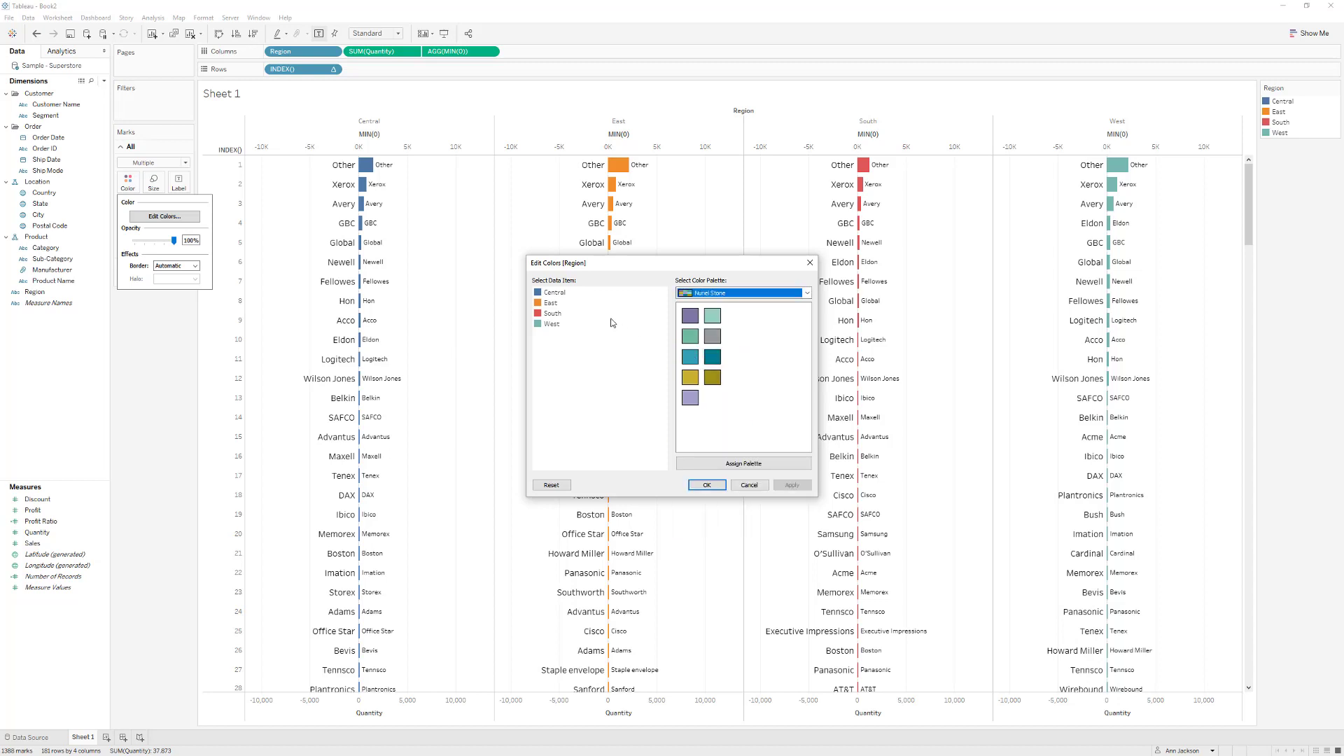
Assign purple to Central, green to East, blue to South and gold to West, and apply the region colors
click(554, 293)
click(690, 315)
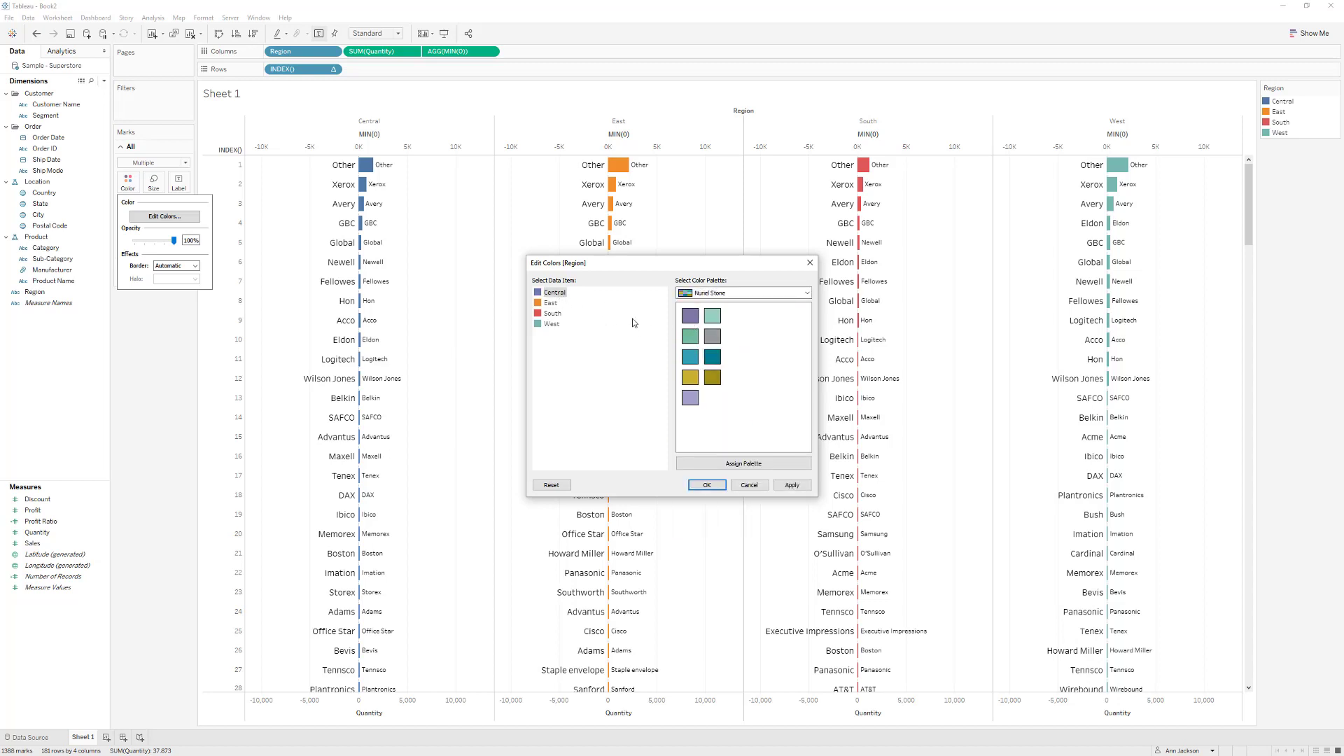
click(690, 336)
click(553, 314)
click(690, 358)
click(690, 378)
click(791, 485)
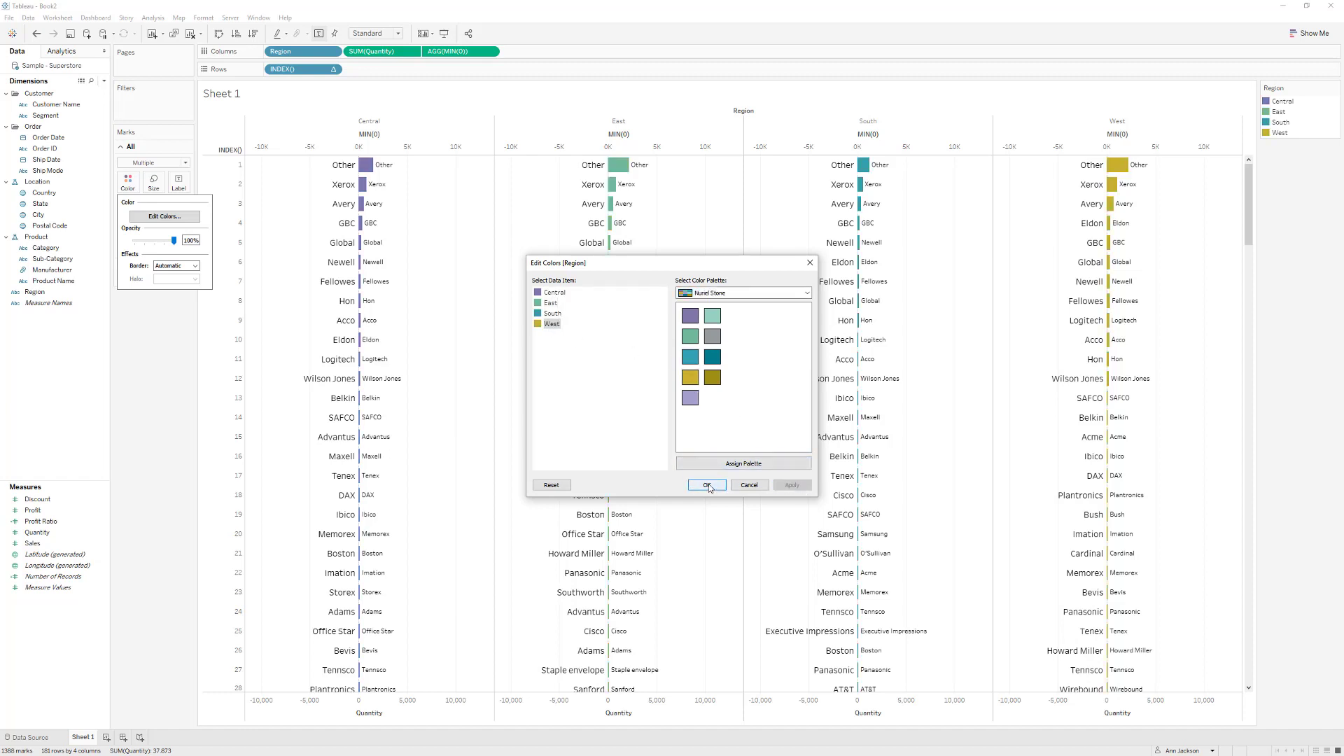
click(708, 485)
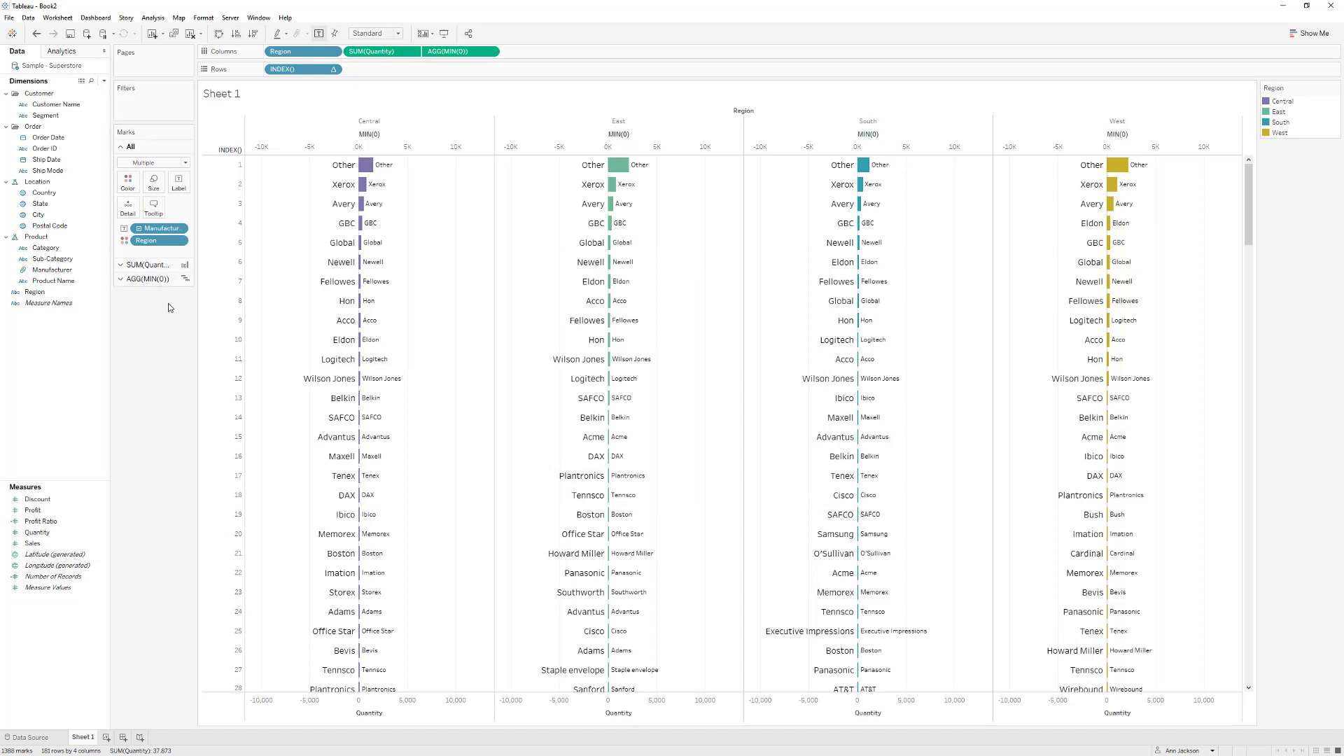
Replace the Manufacturer label on the SUM(Quantity) bars with SUM(Quantity)
click(161, 266)
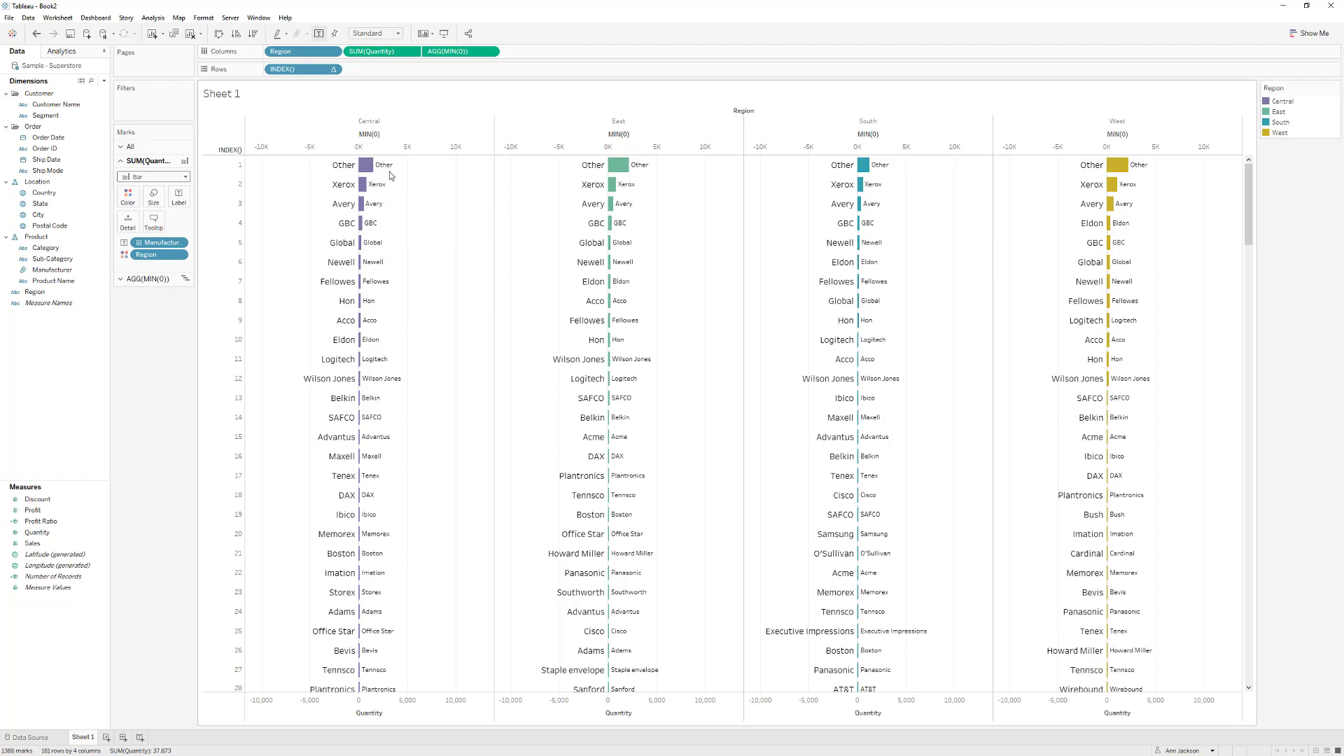
drag(379, 55, 172, 244)
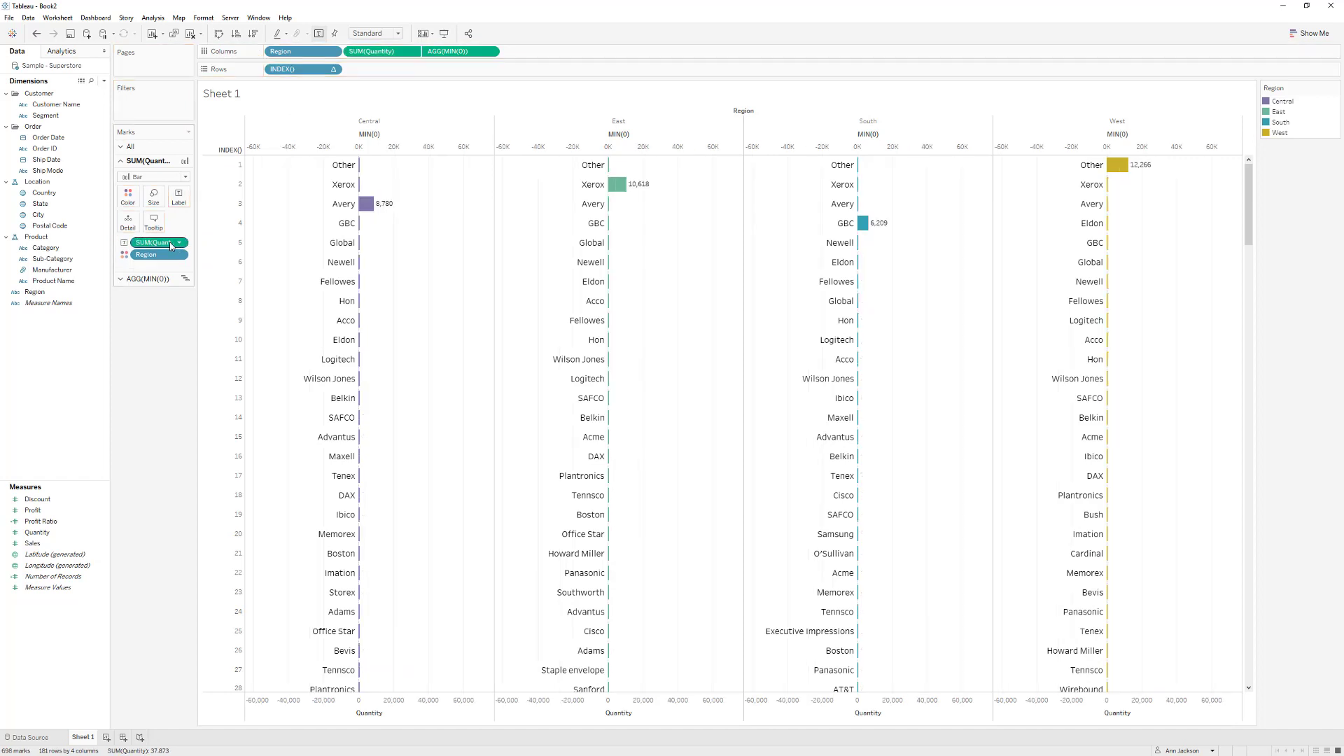
Undo the last label replacement and add SUM(Quantity) as an additional label on the SUM(Quantity) bars
click(35, 37)
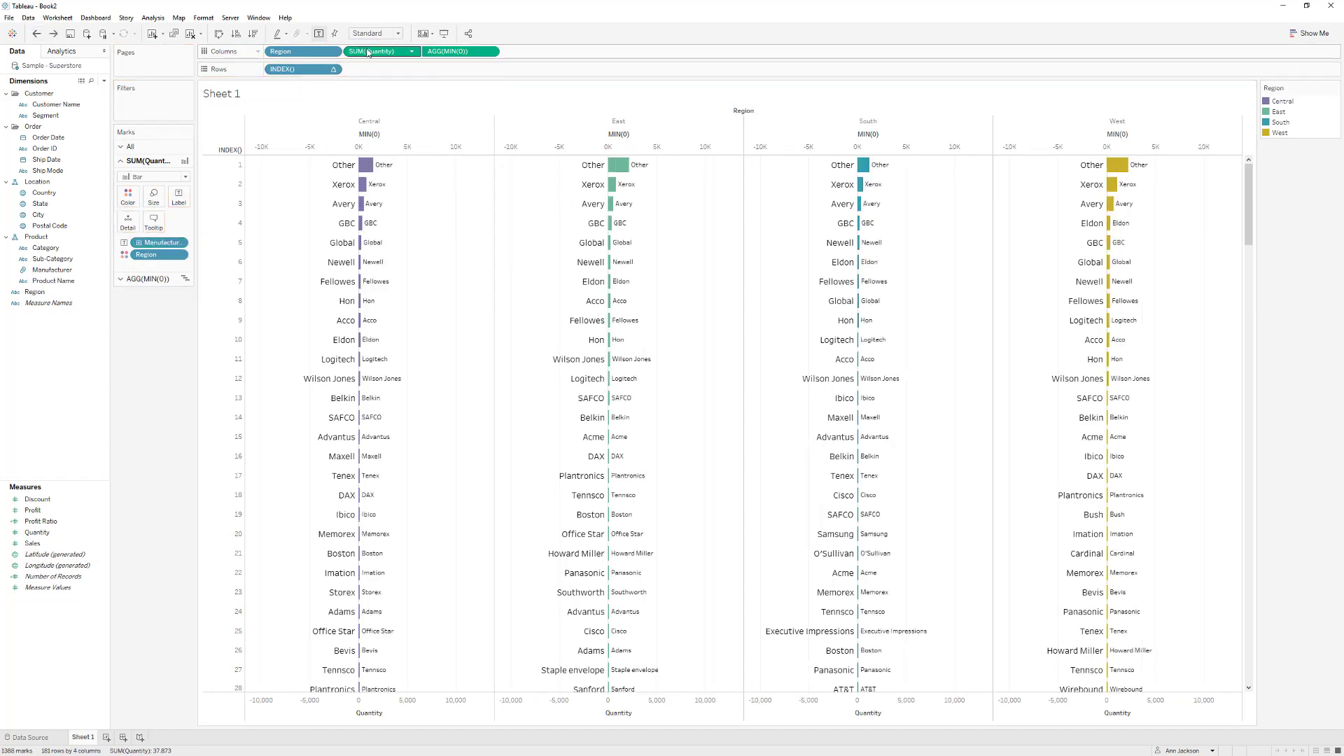
drag(371, 53, 179, 196)
Remove <Manufacturer> from the label text of the SUM(Quantity) bars, keeping only <SUM(Quantity)>, and apply it
click(179, 197)
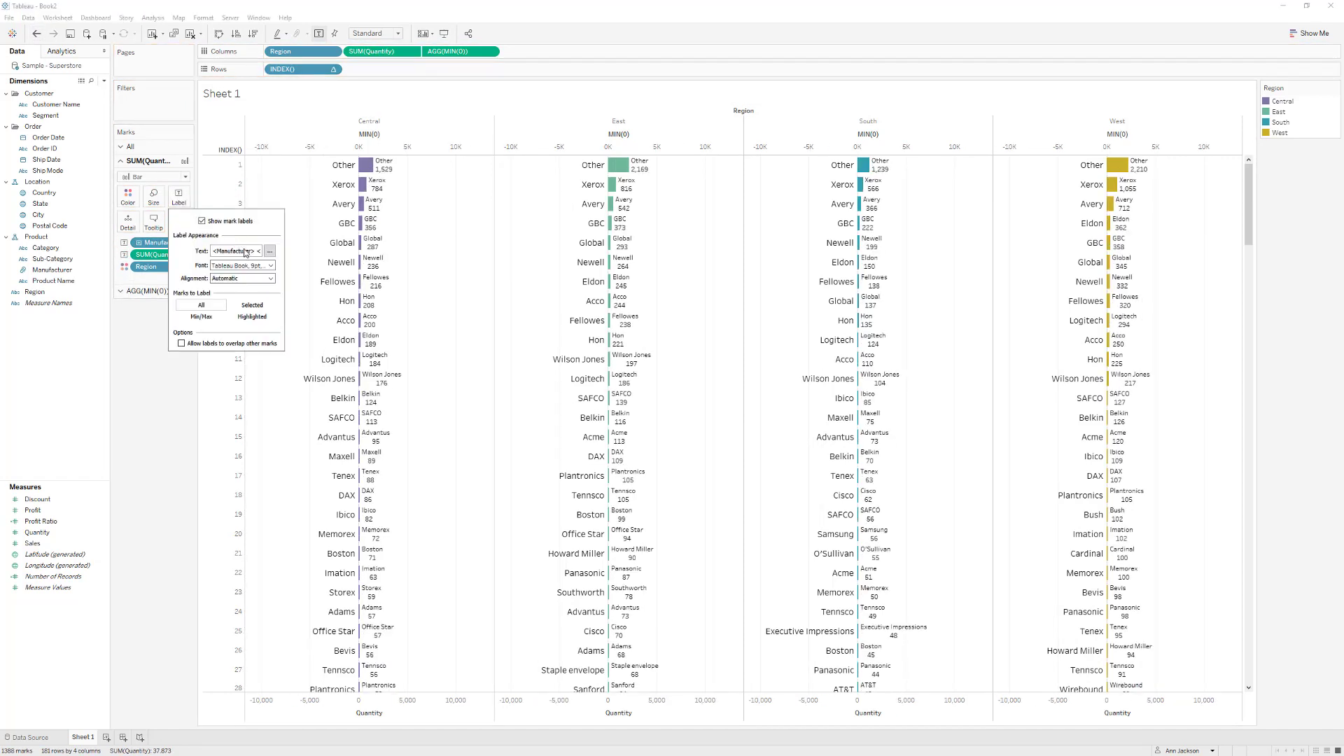
click(269, 251)
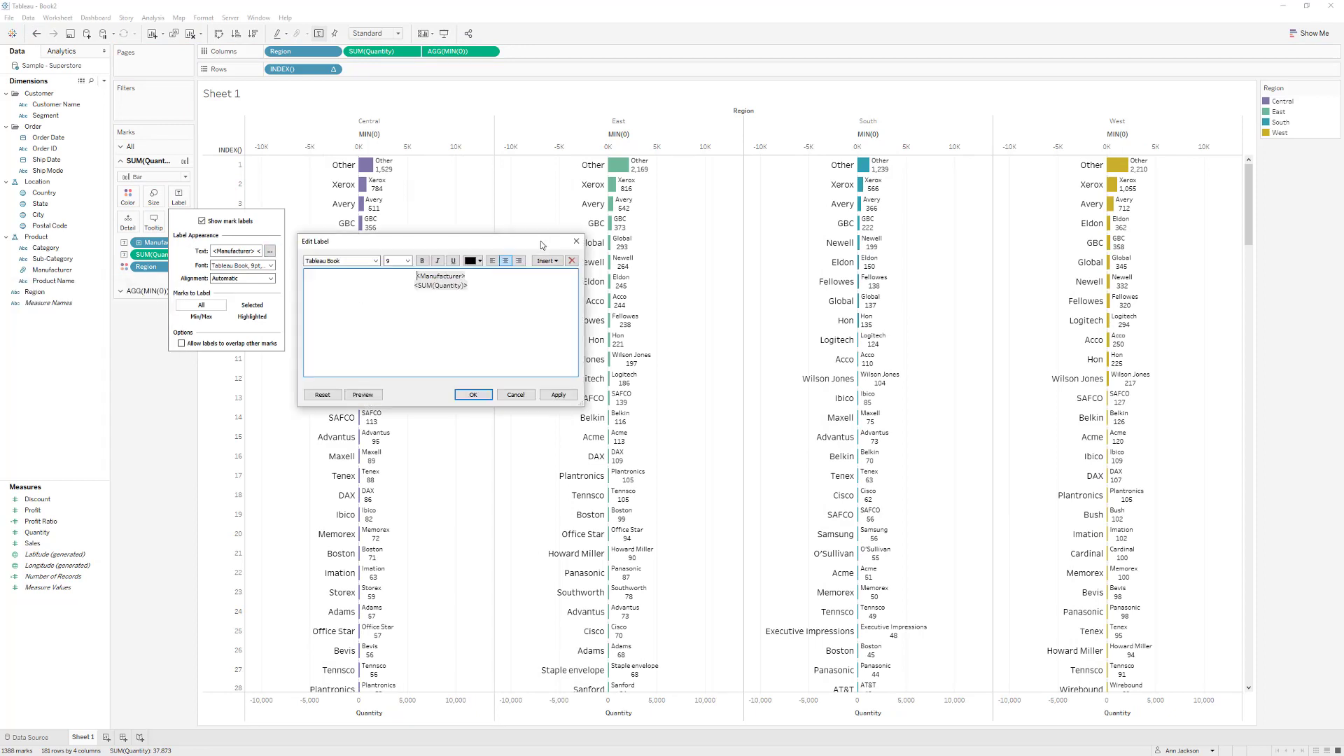
drag(466, 275, 412, 276)
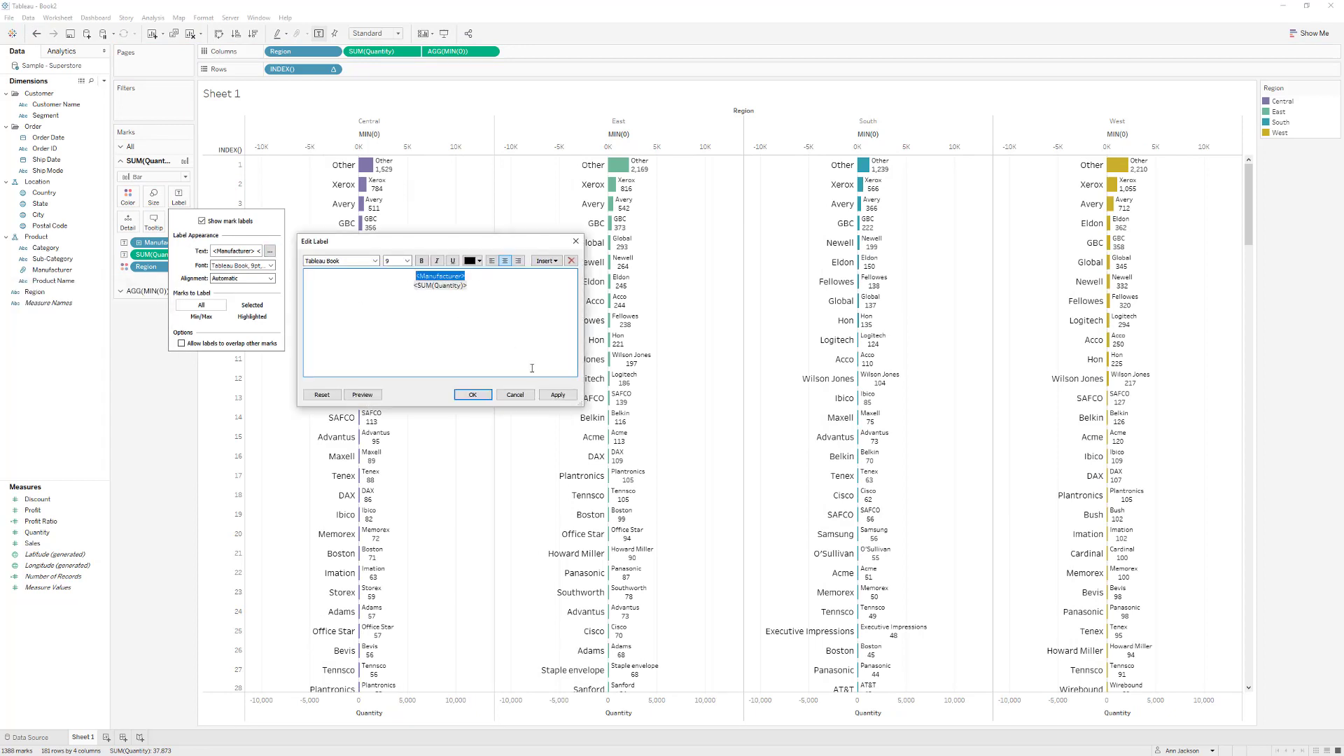
key(Delete)
key(Delete)
click(558, 394)
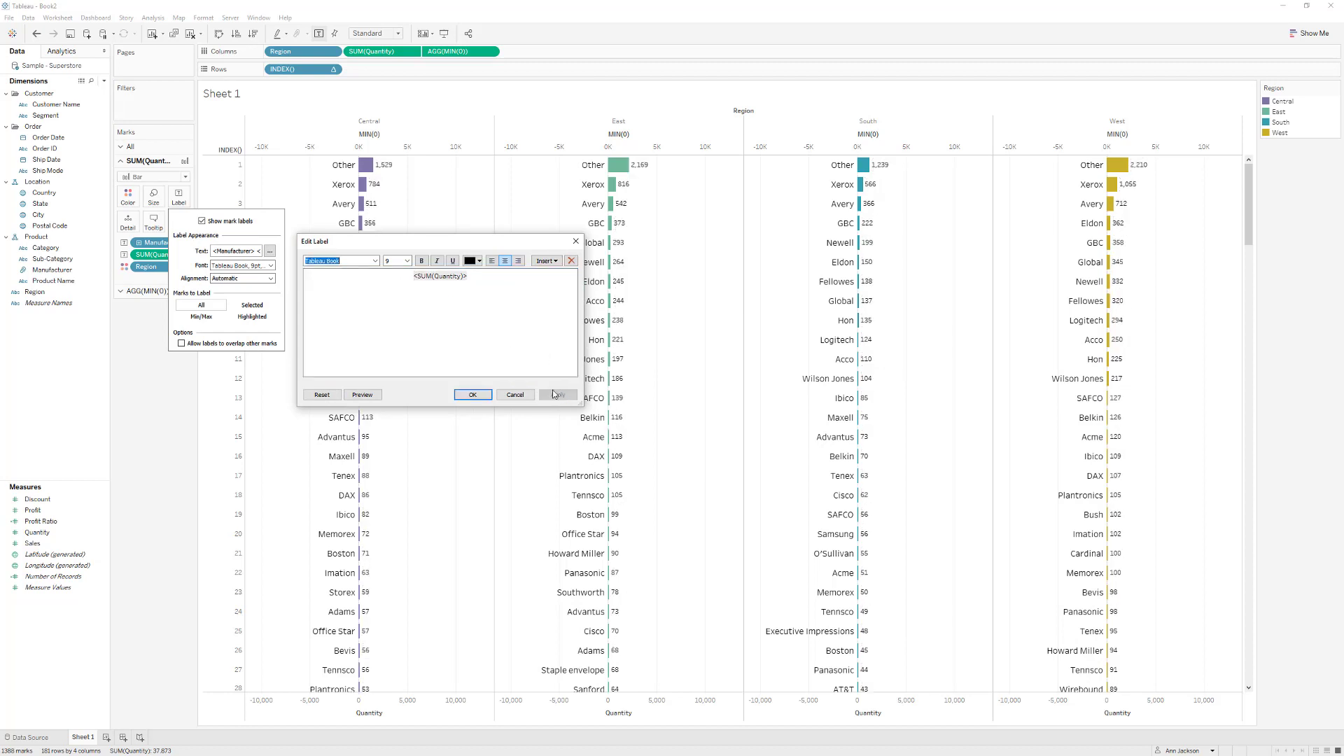
click(472, 395)
Set the quantity labels' font size to 12 and make their color match the mark color
click(259, 265)
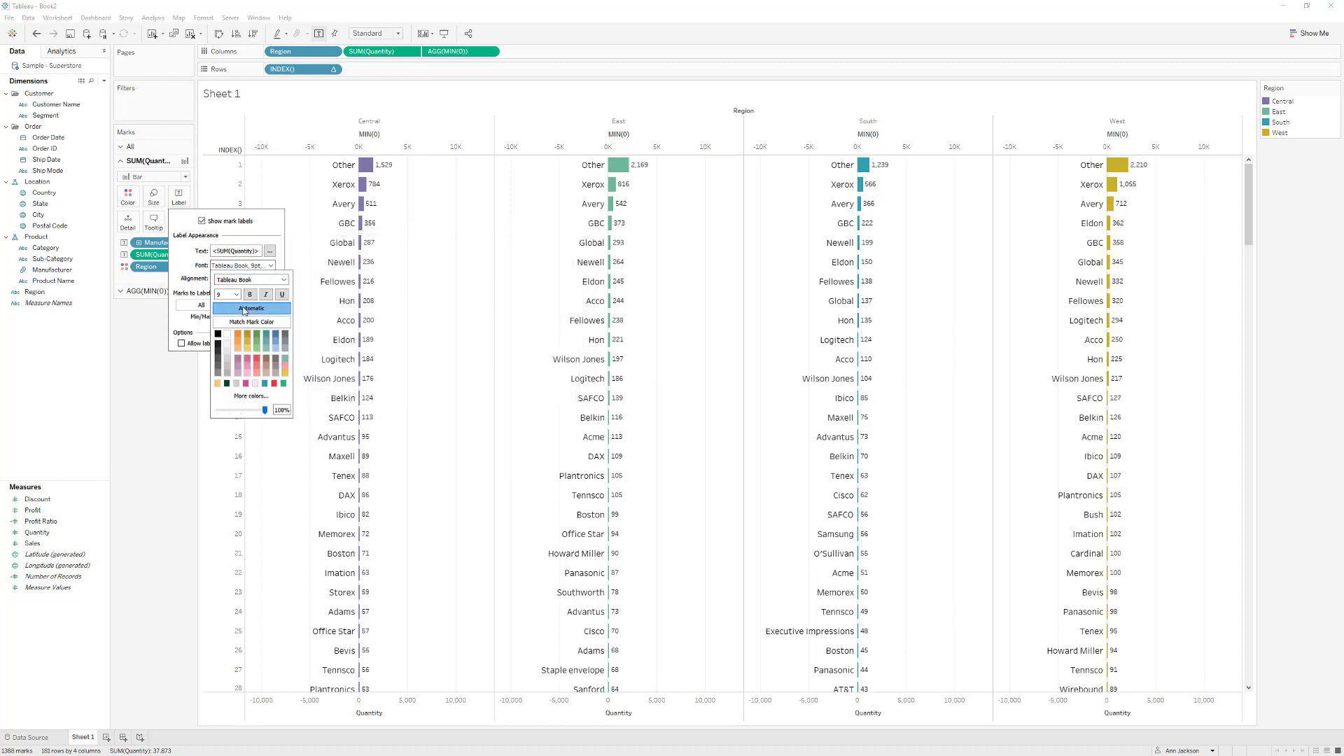
click(236, 294)
click(234, 333)
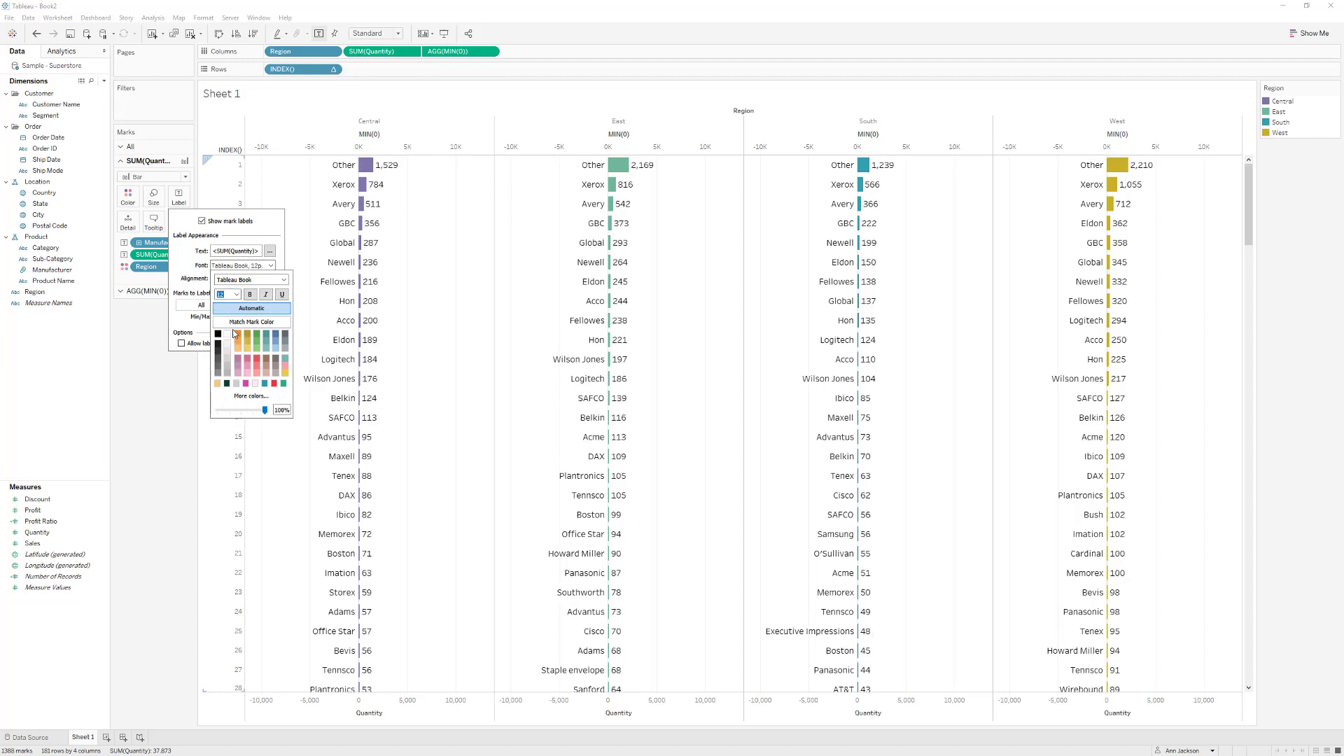
click(240, 324)
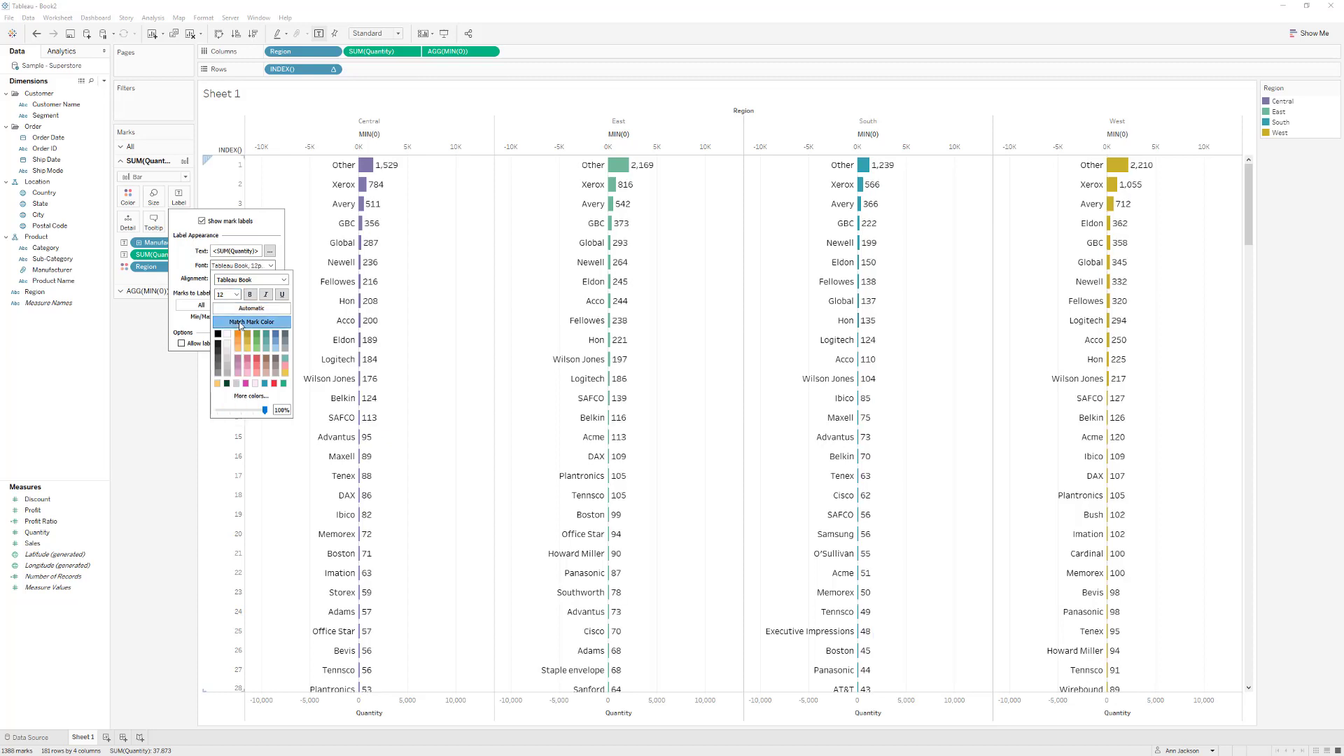
click(156, 369)
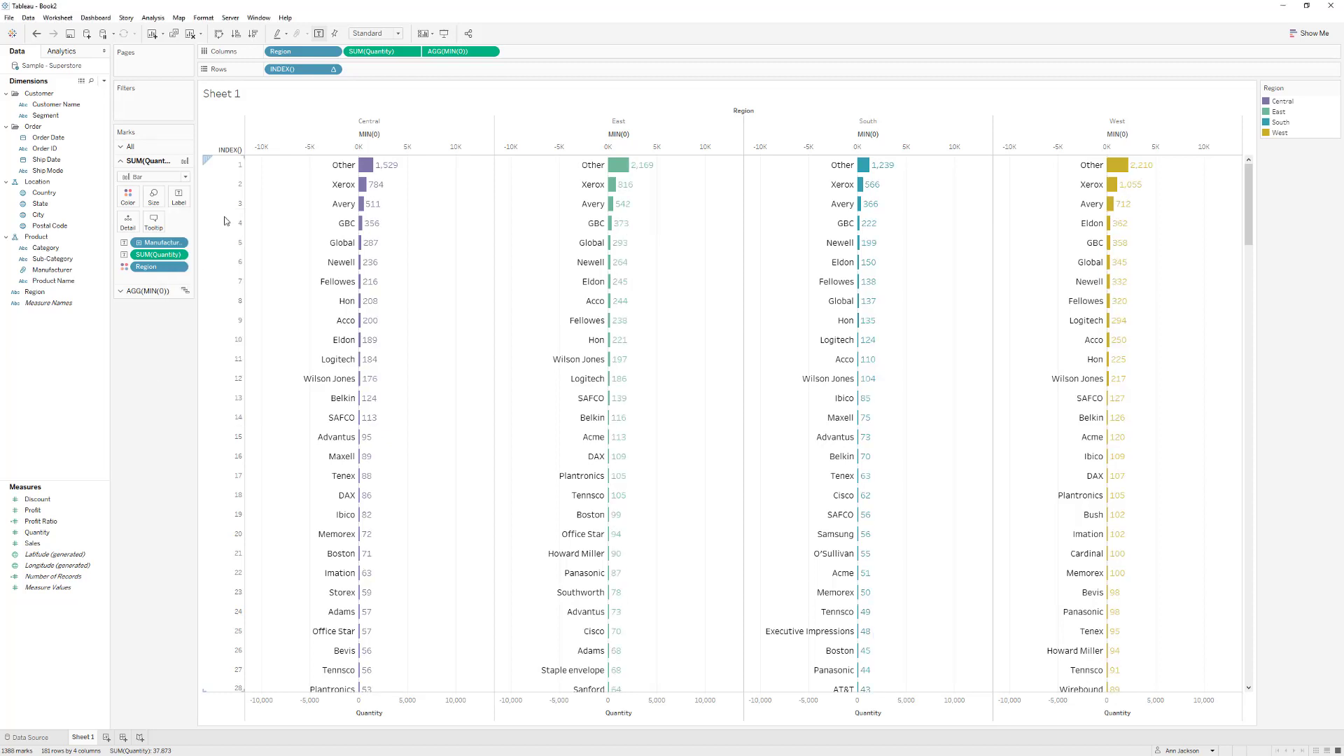
Make the manufacturer labels of the MIN(0) marks match the mark color
click(464, 52)
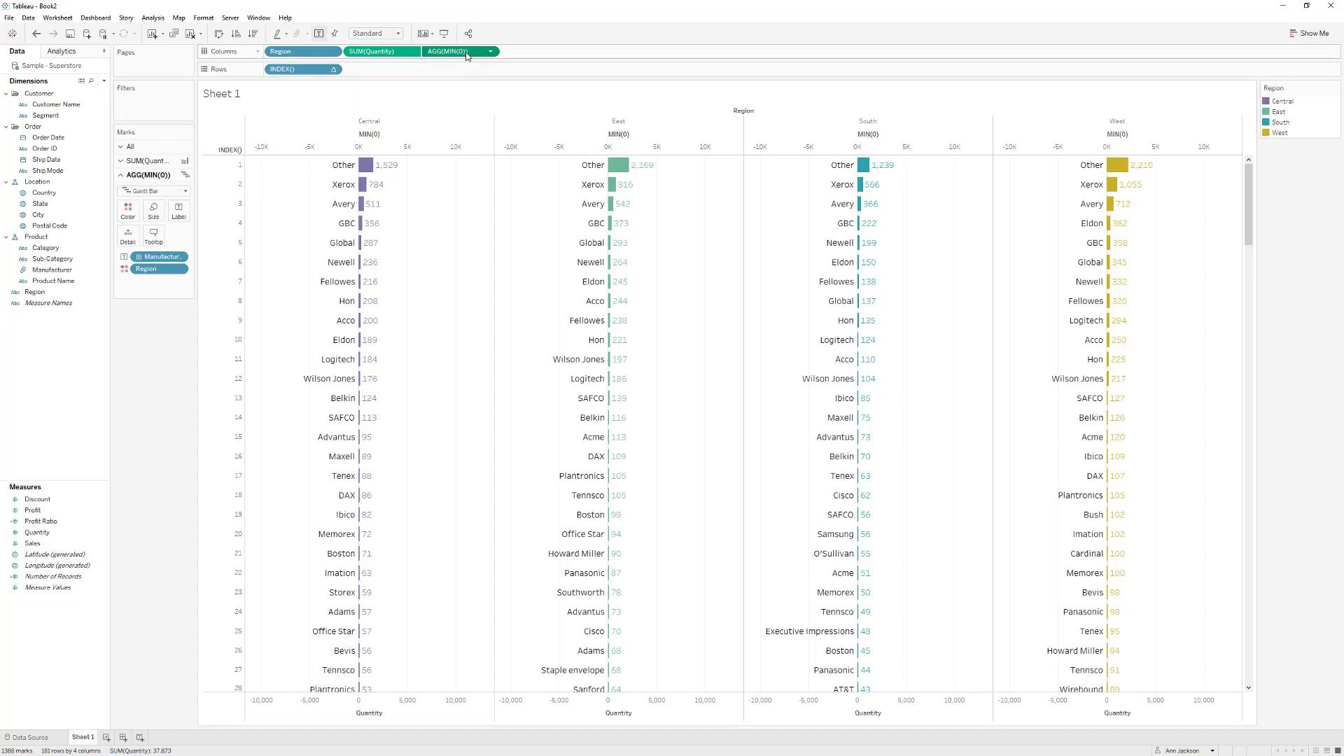
click(185, 217)
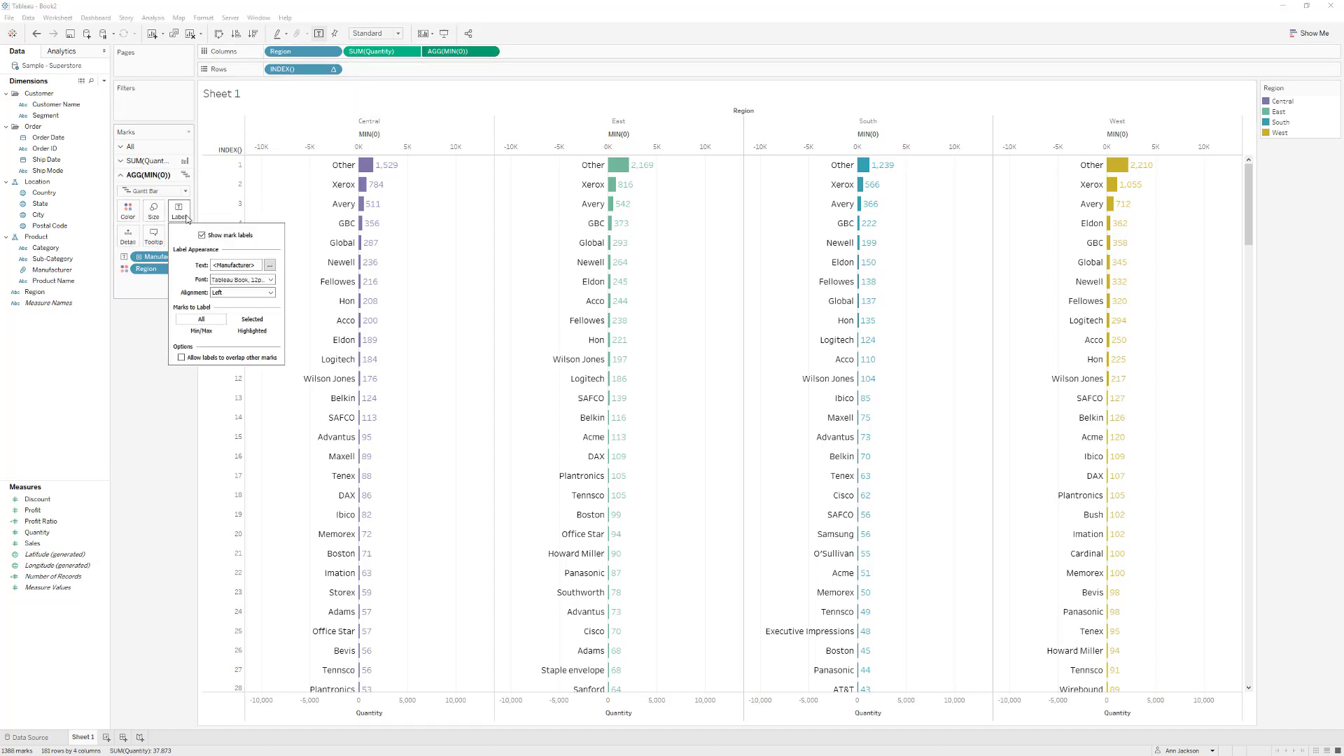
click(254, 280)
click(251, 336)
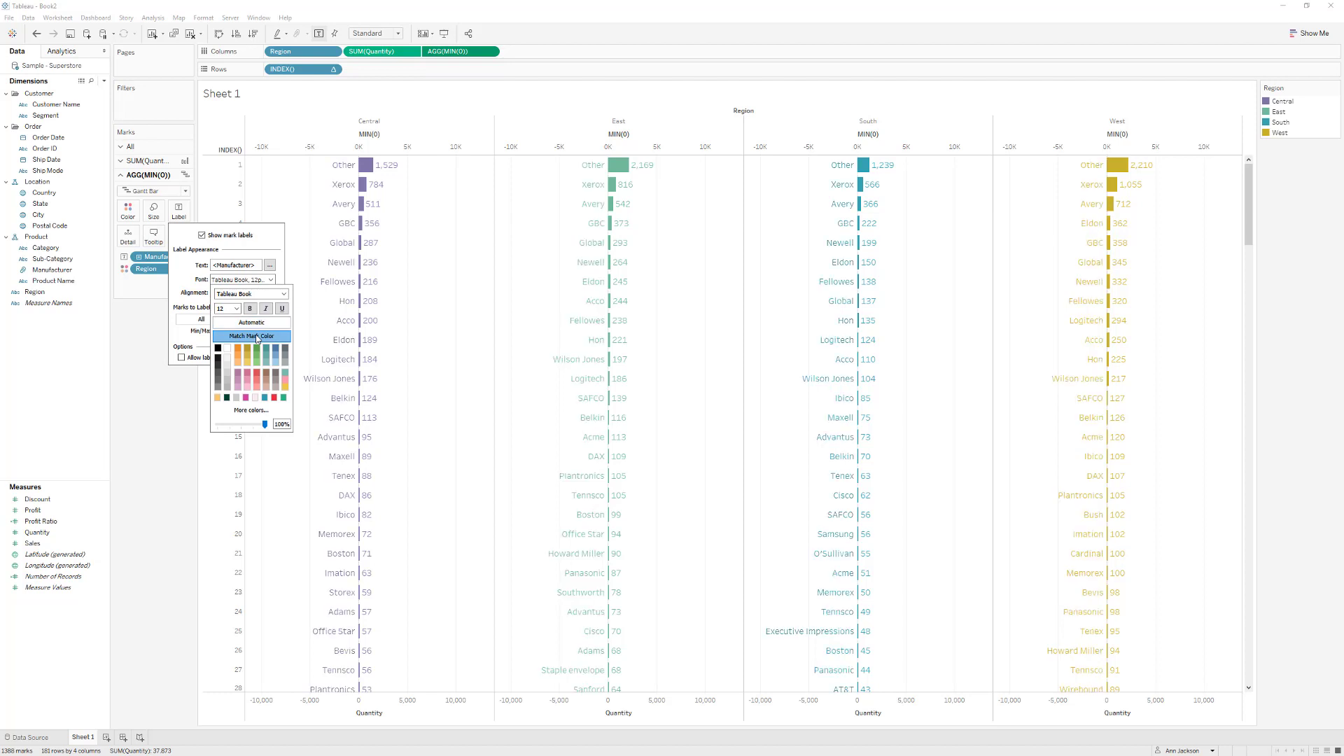
click(180, 422)
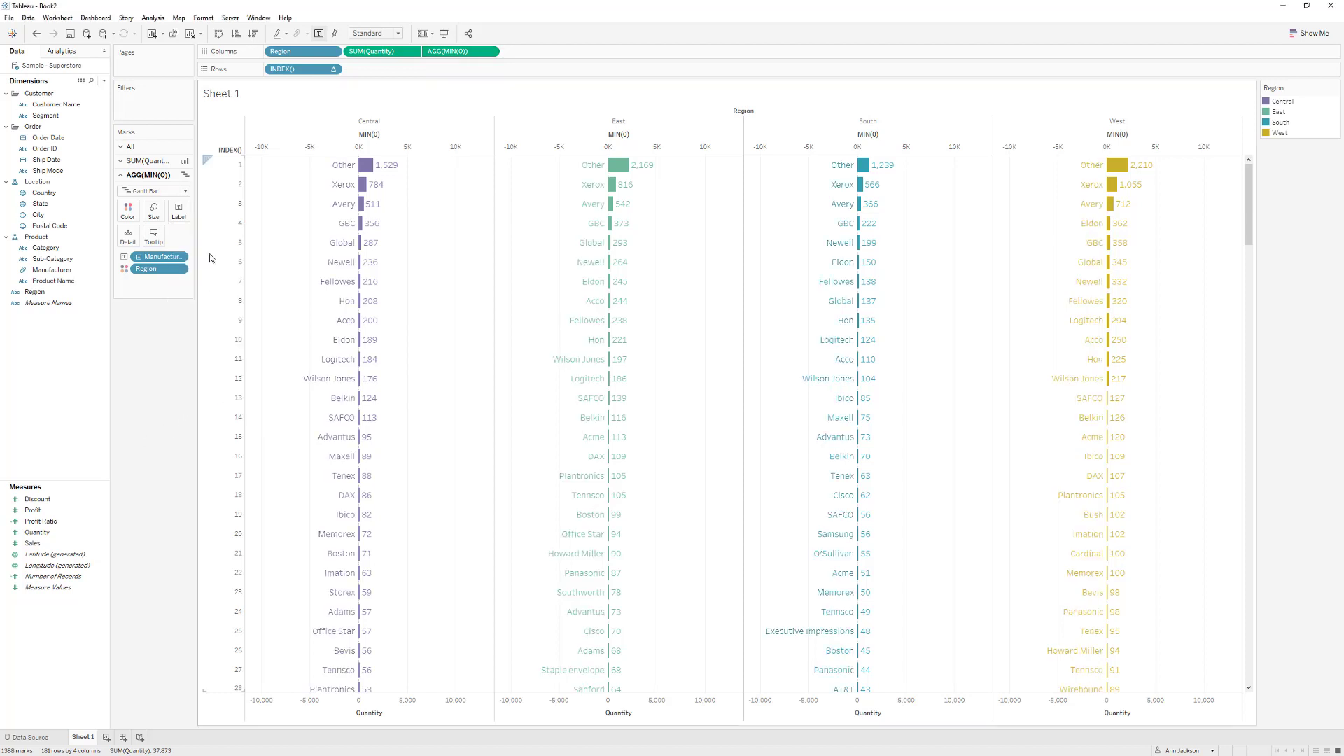
Hide the header of the MIN(0) axis above the chart
right_click(325, 142)
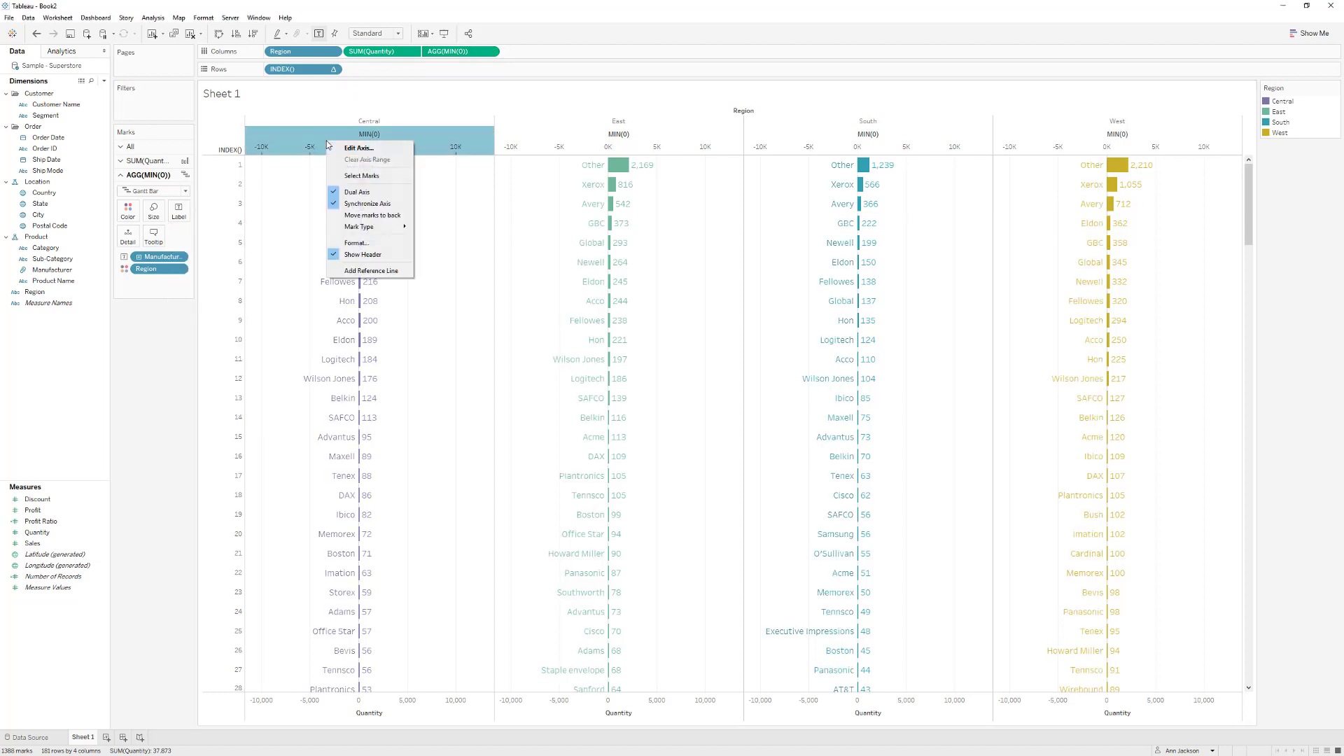
click(371, 256)
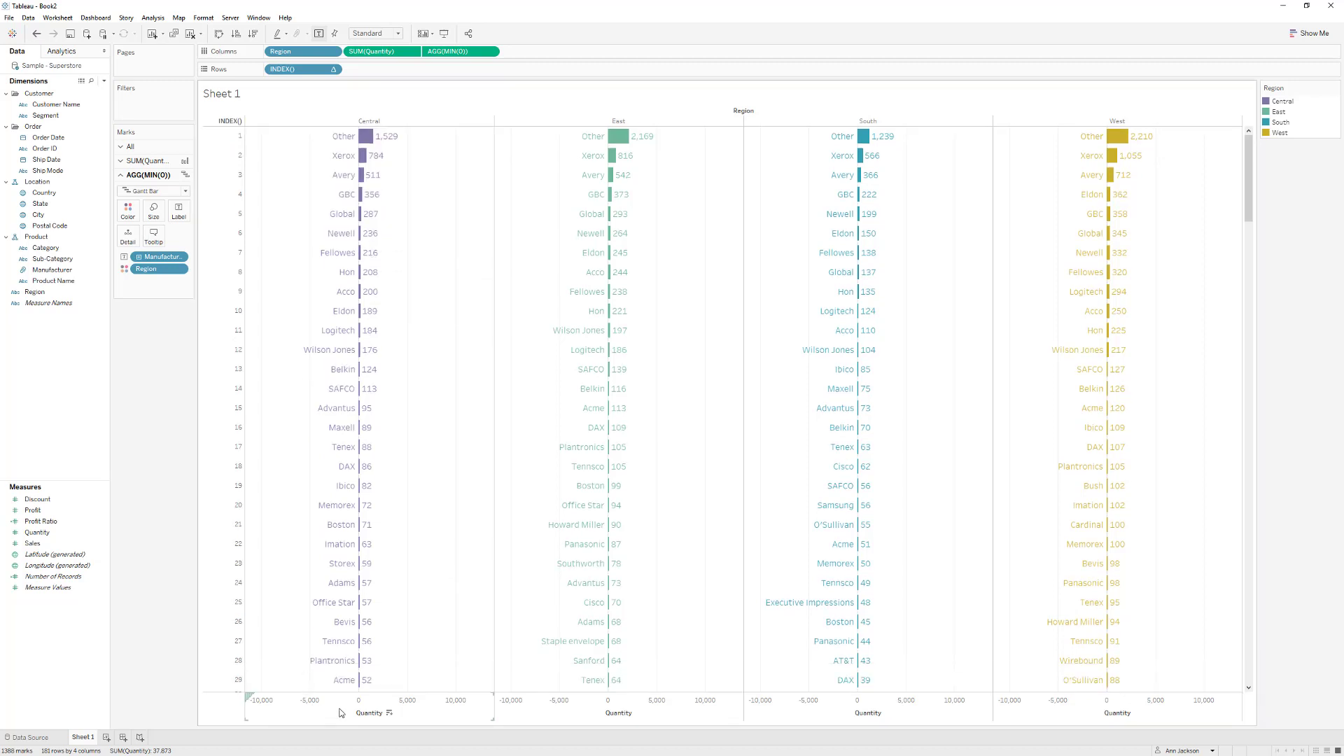
mouse_move(313, 669)
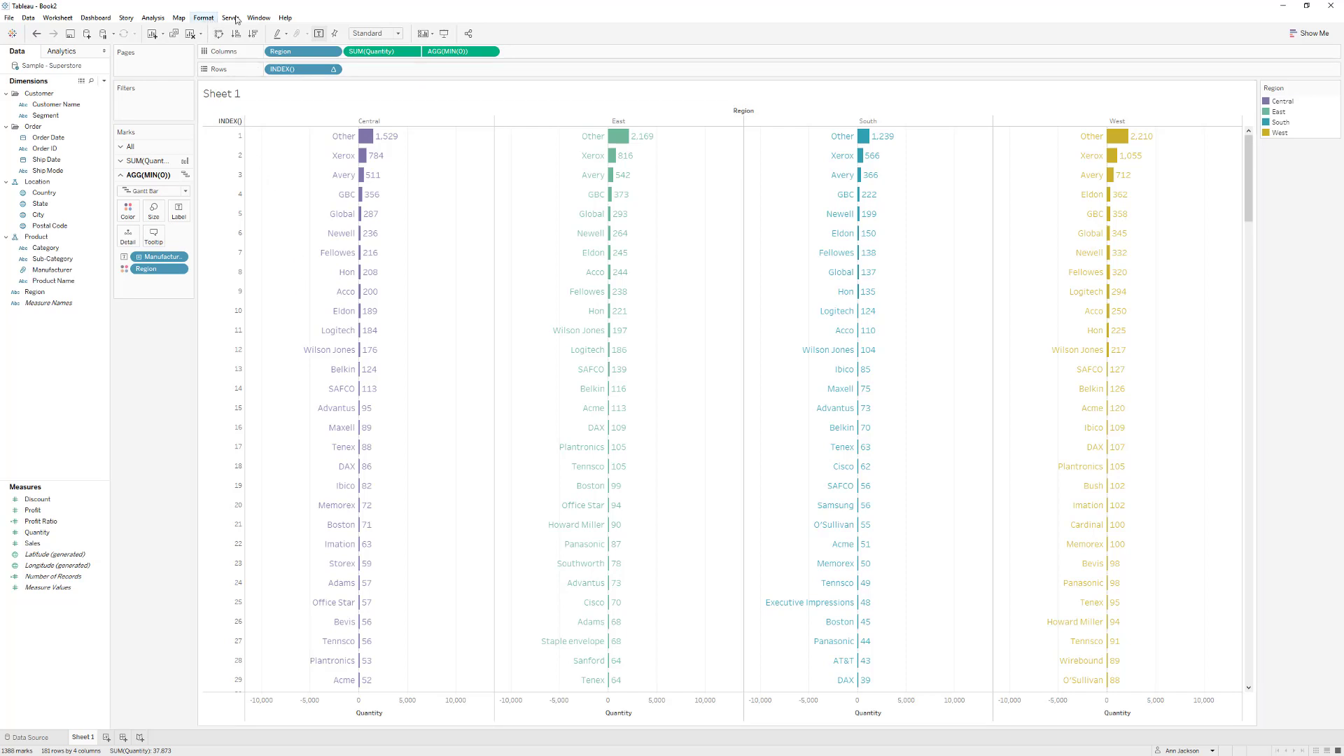
Turn off grid lines for the whole workbook in the workbook formatting
click(206, 19)
click(235, 55)
click(46, 280)
click(48, 302)
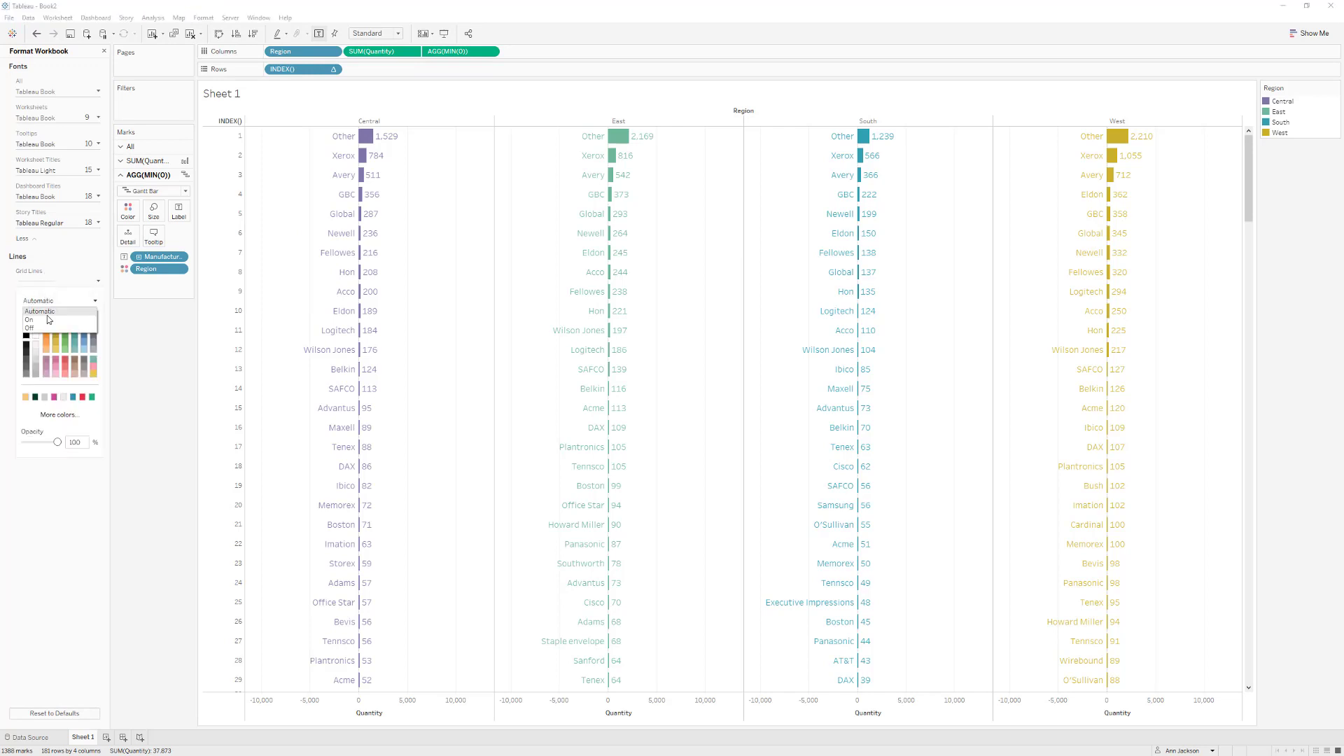
click(30, 328)
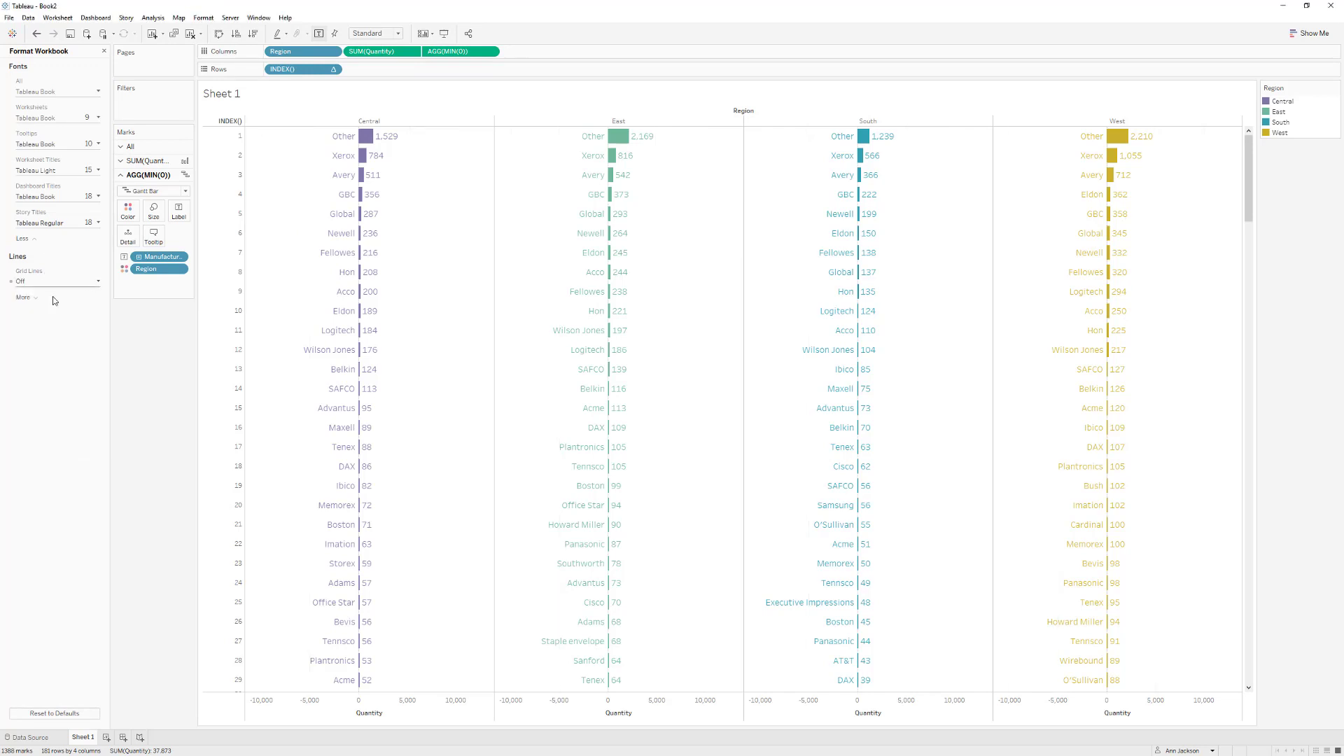
Format the workbook's zero lines as solid lines in a dark gray color
click(49, 307)
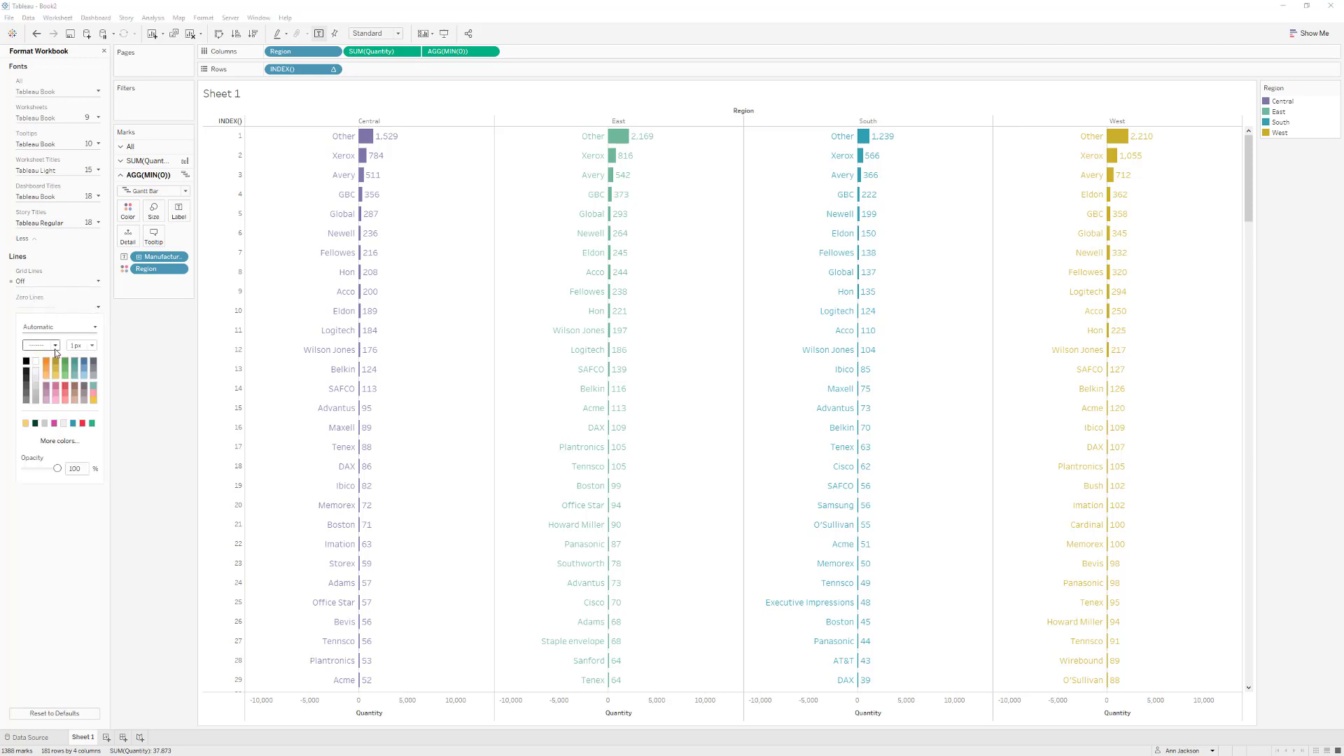
click(55, 345)
click(53, 355)
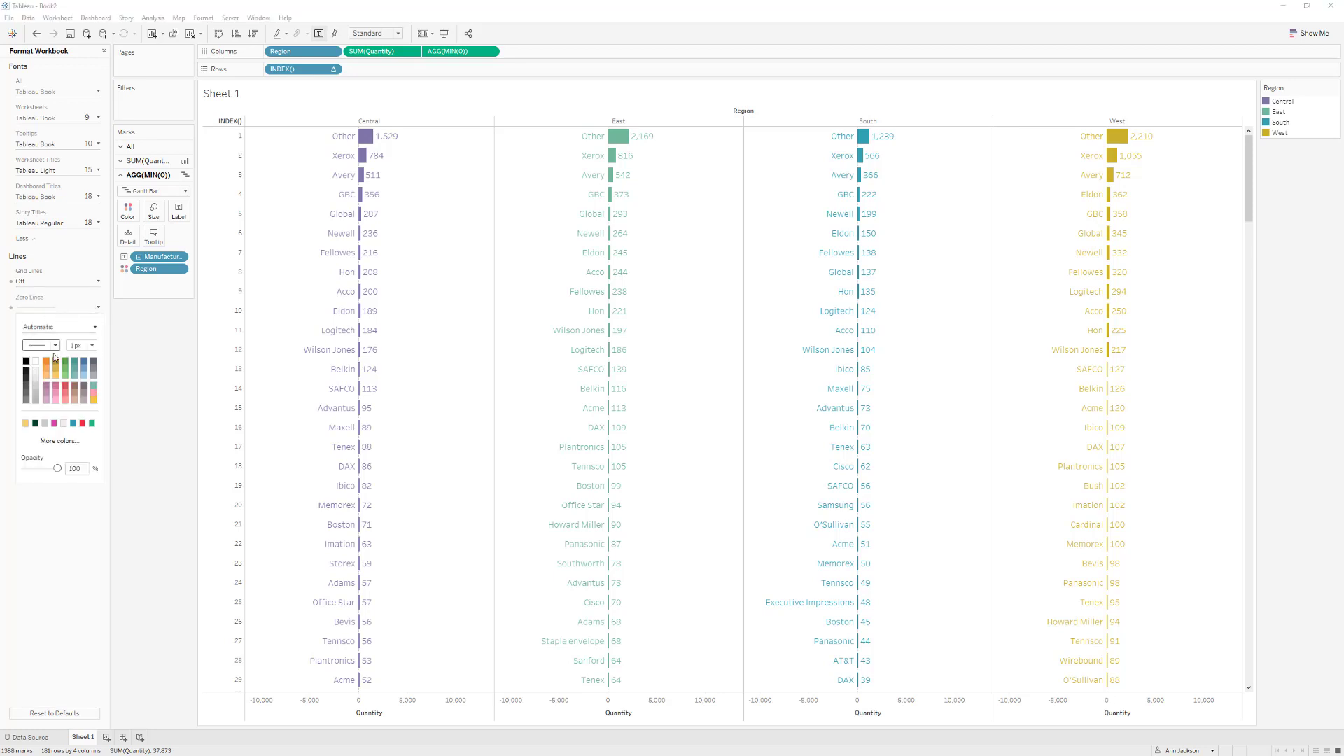
click(26, 384)
click(160, 399)
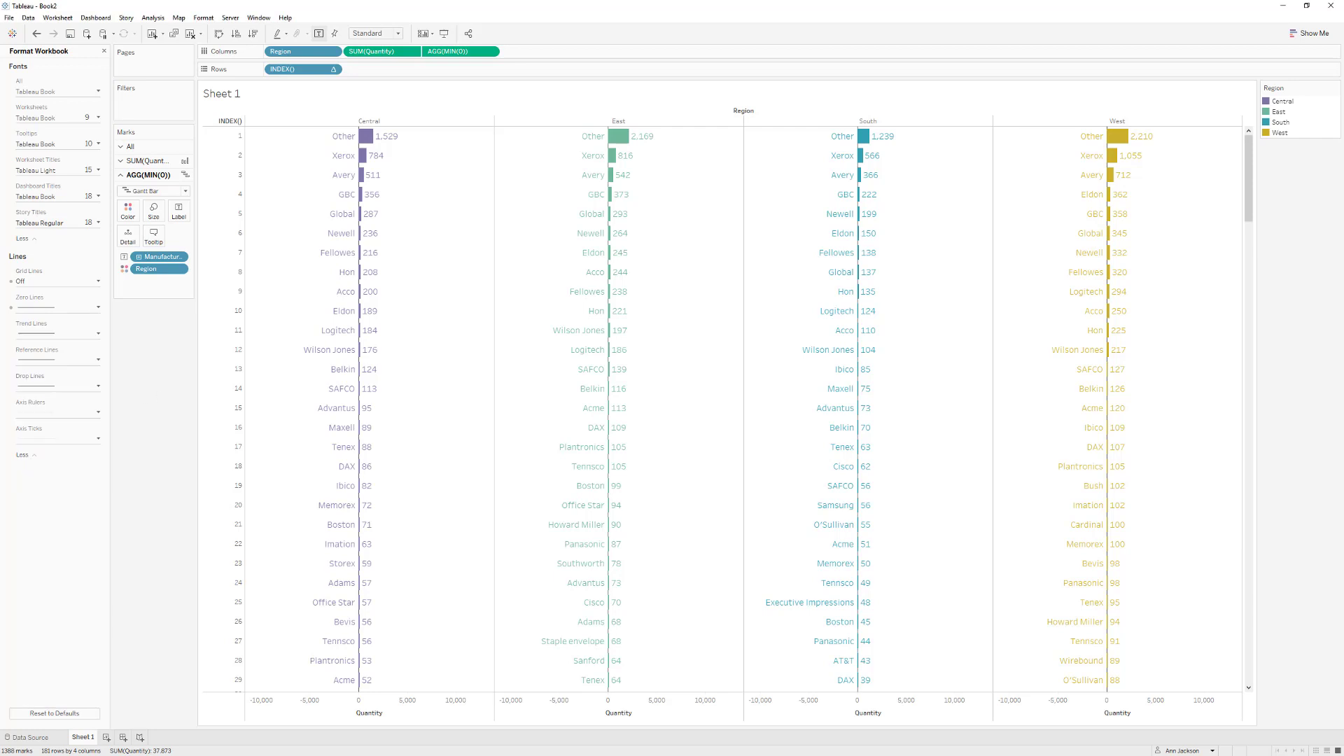
Switch to the browser, compare against the reference Top N manufacturers chart on Tableau Public, and return to Tableau
key(alt+Tab)
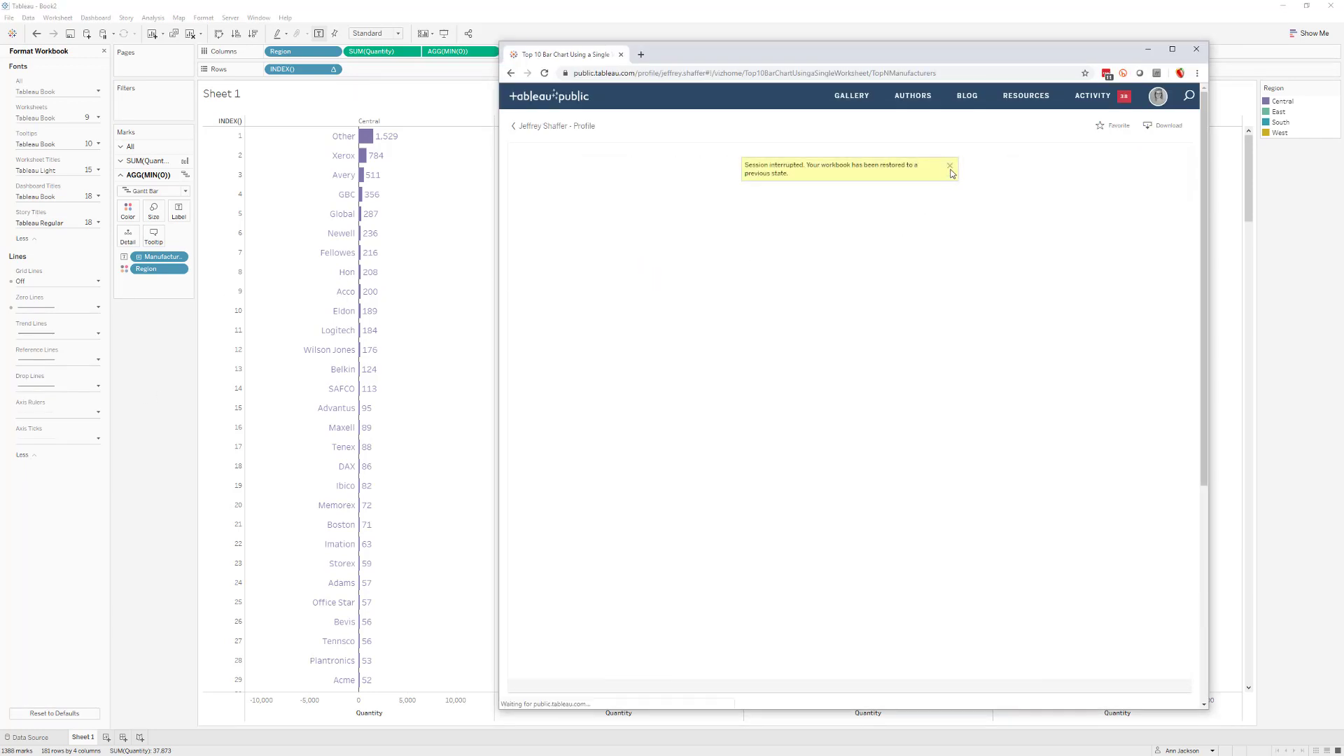
click(950, 167)
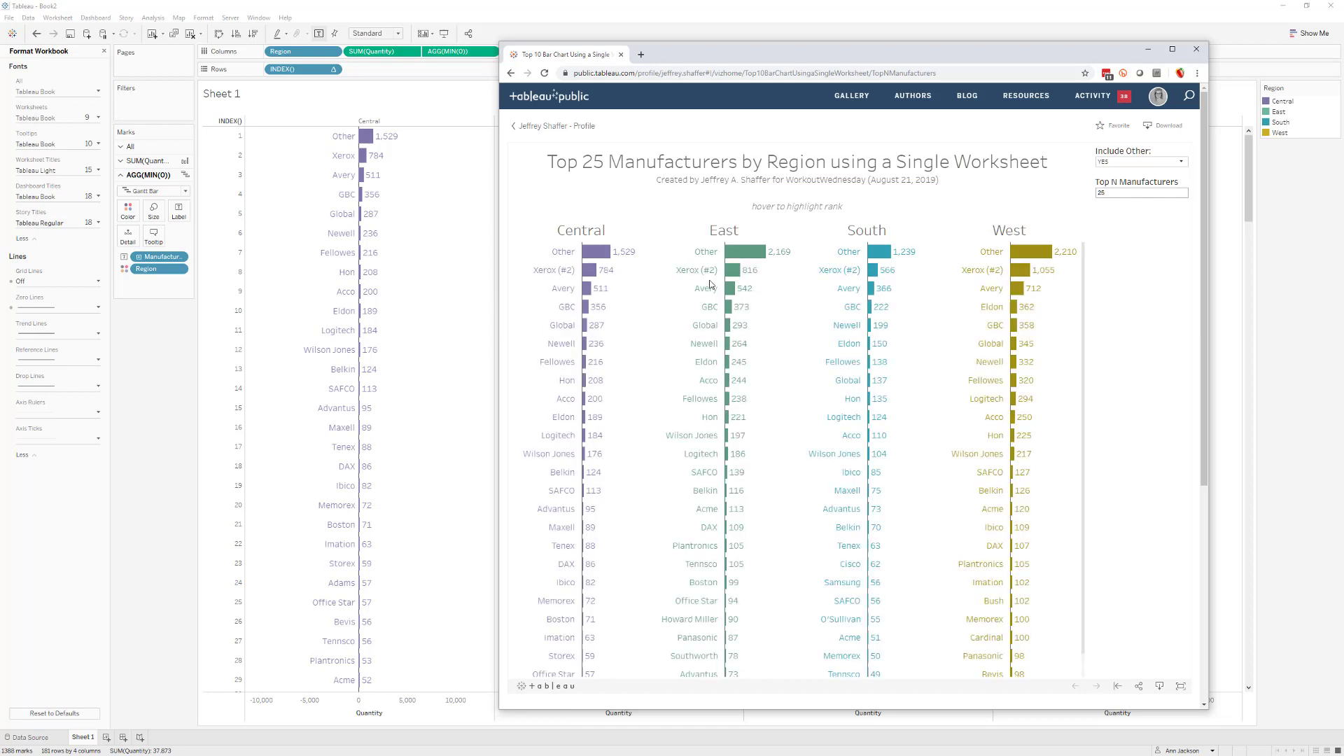
click(1148, 49)
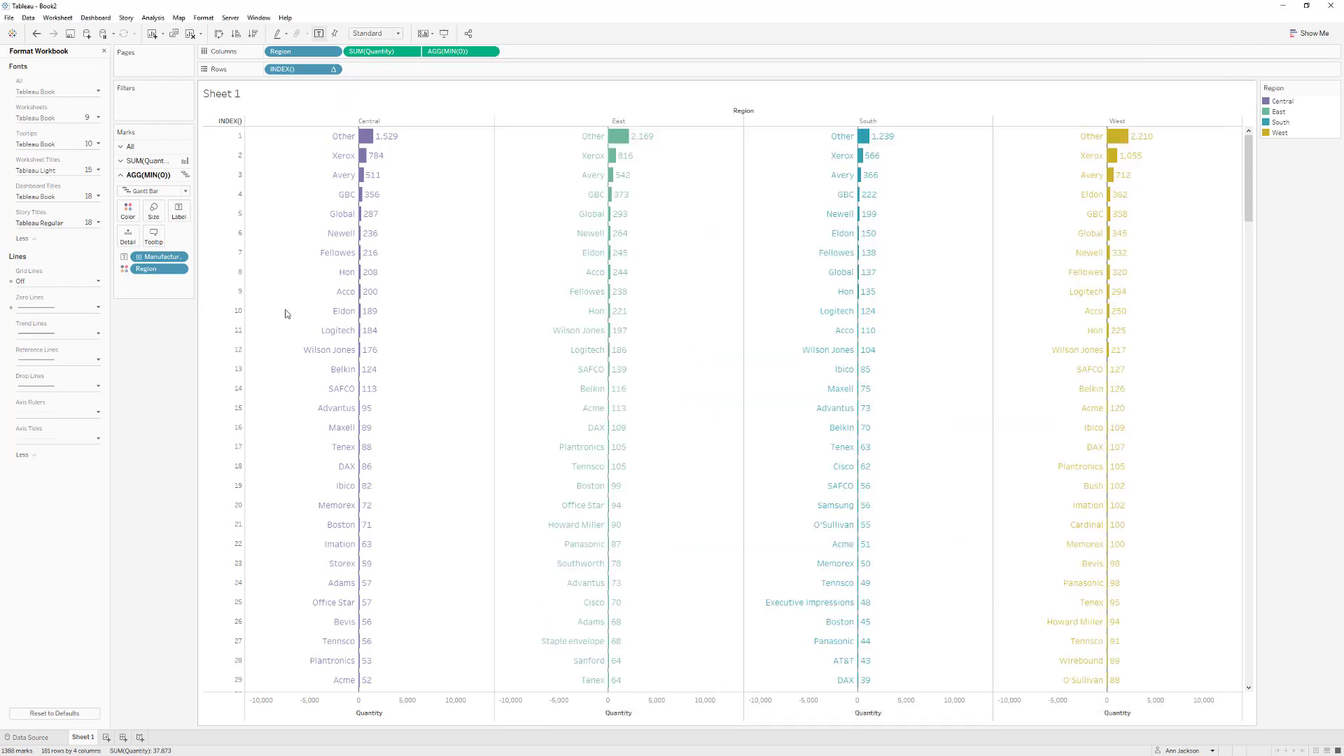
Create an integer parameter named Top N Manufacturers with current value 15, and show its parameter control on the sheet
click(104, 50)
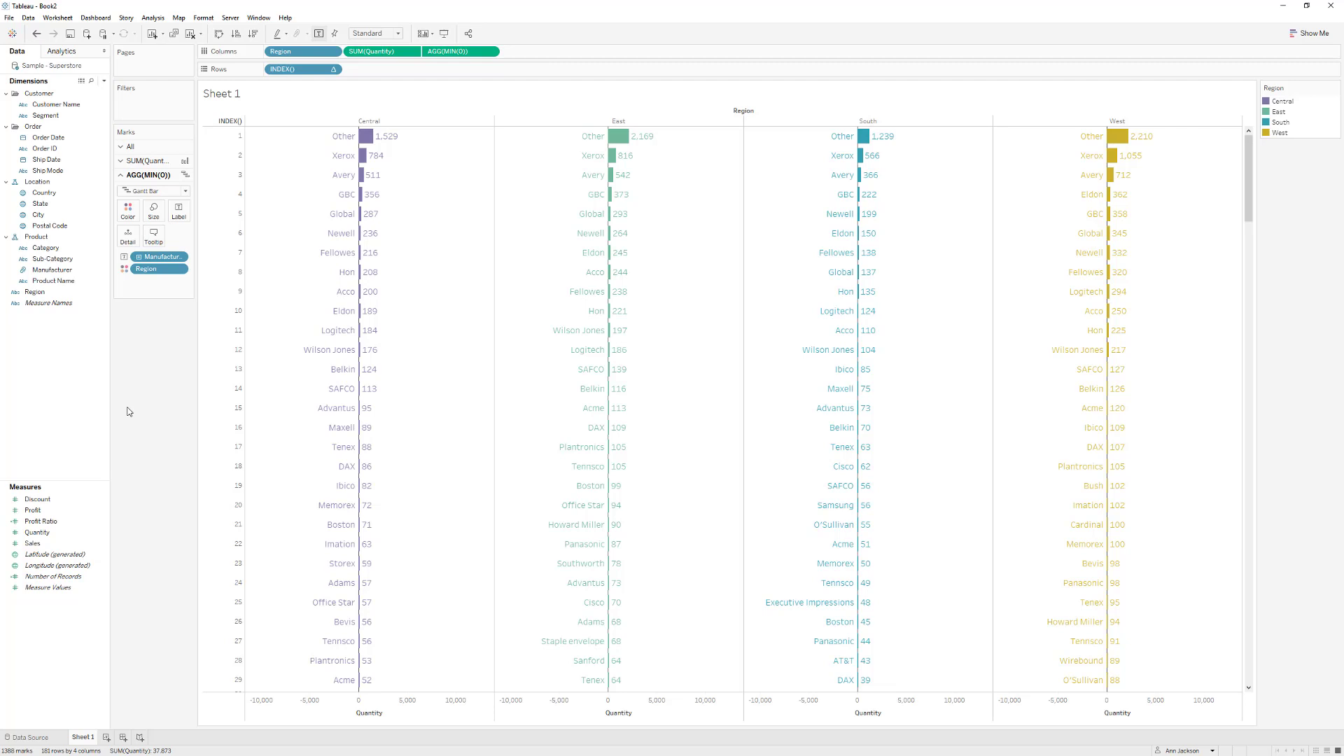
click(104, 80)
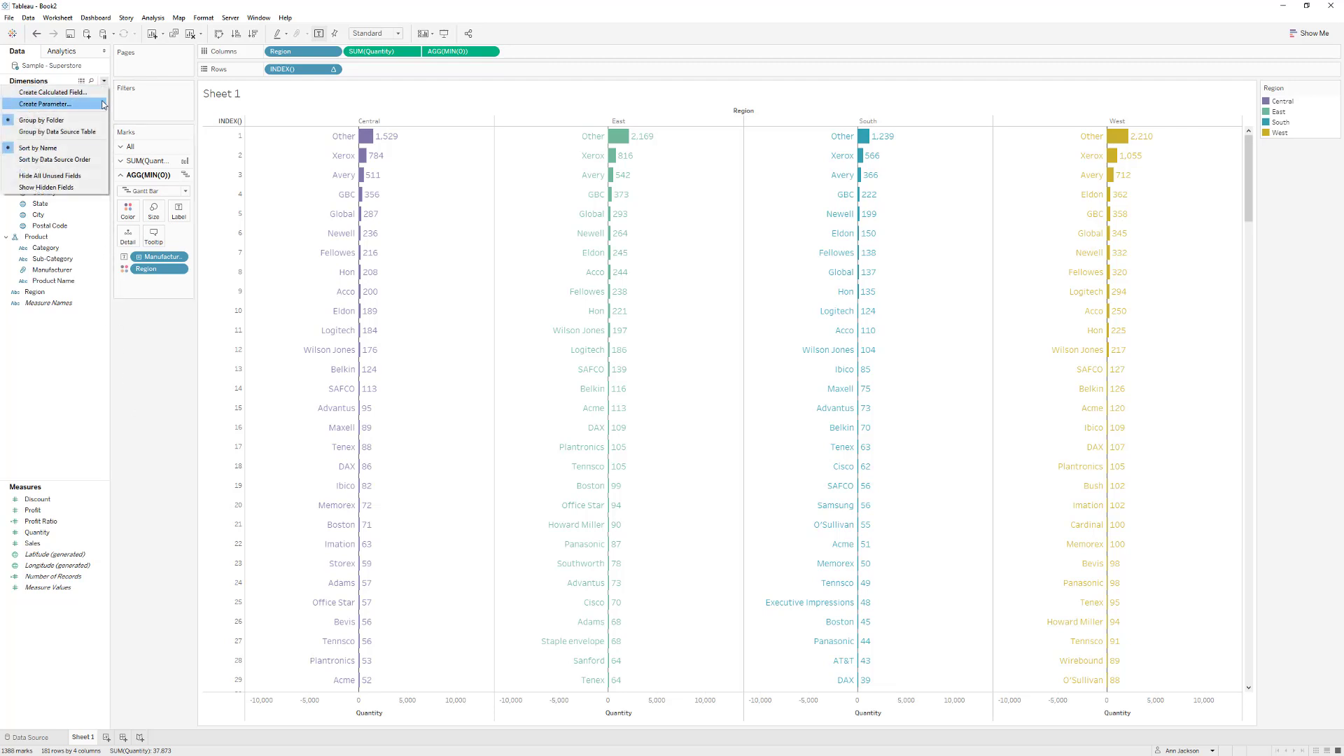
click(103, 105)
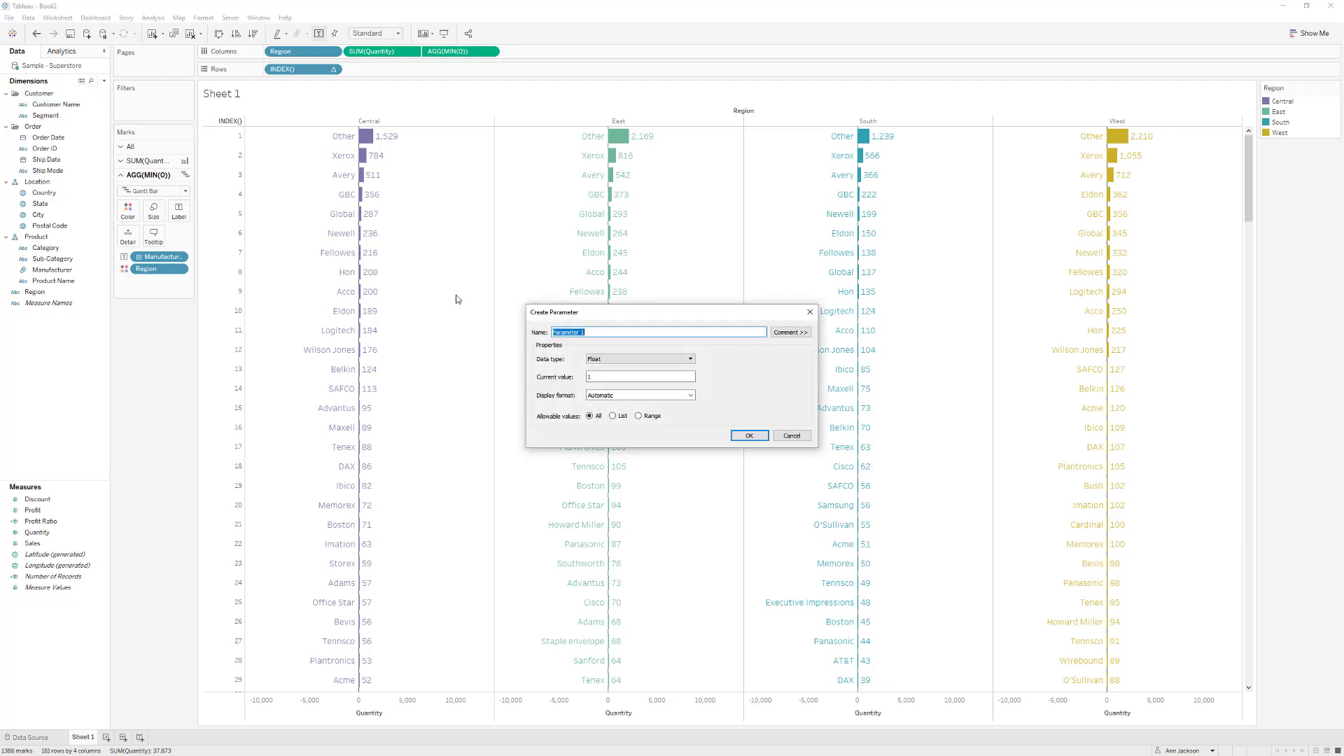
text(Top N Manufacturers)
click(613, 361)
click(606, 376)
click(610, 379)
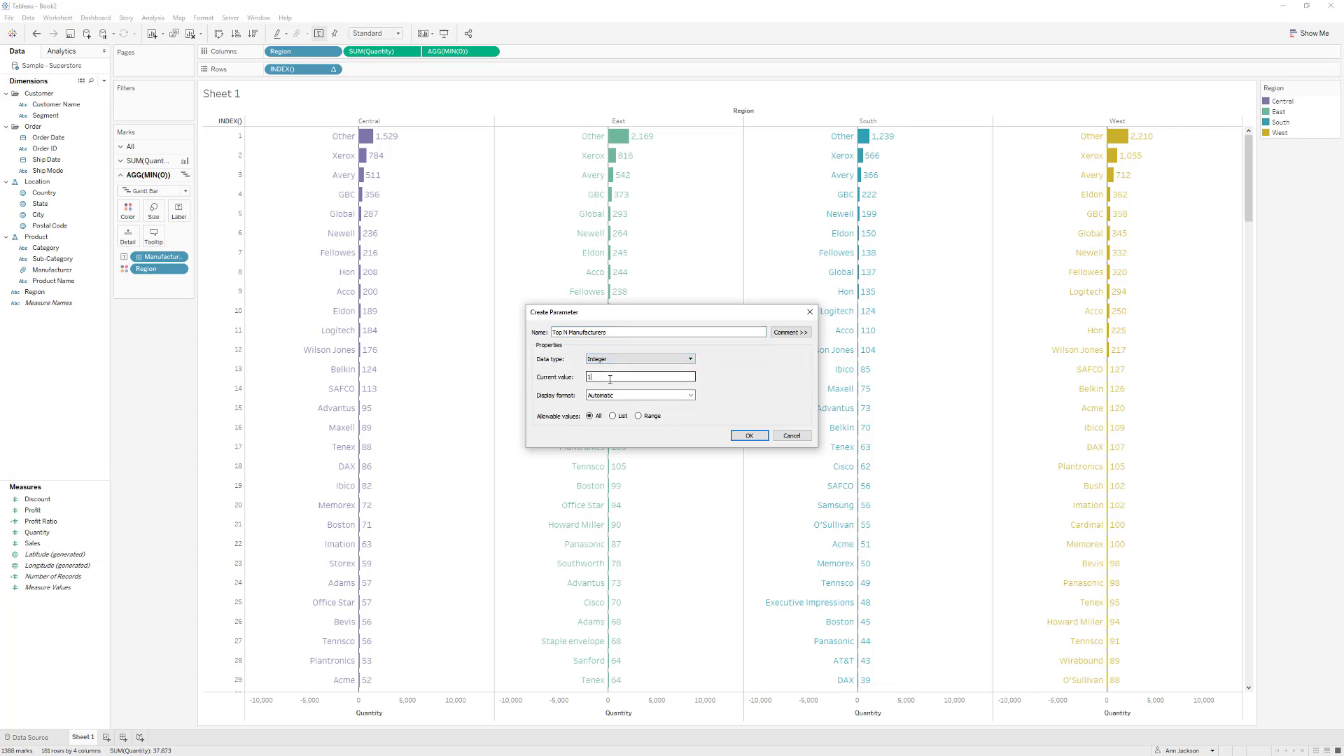
click(748, 436)
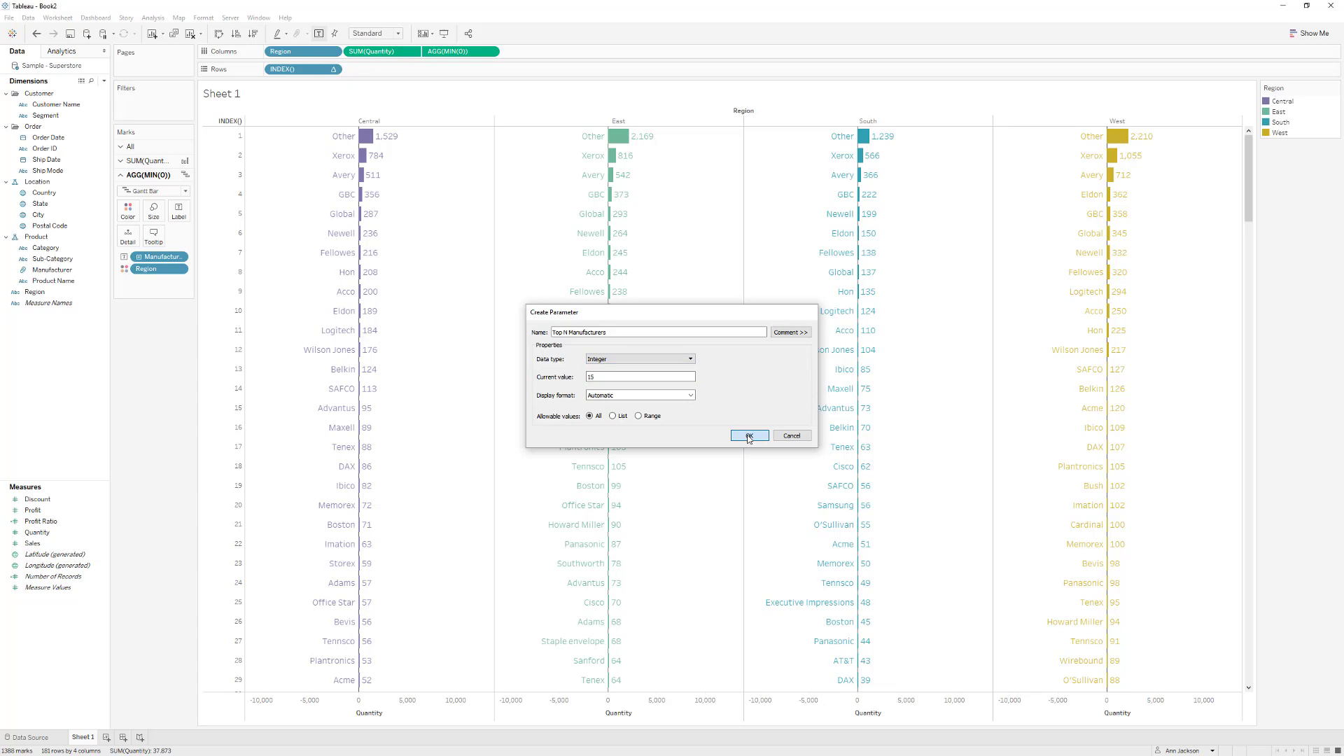
right_click(51, 724)
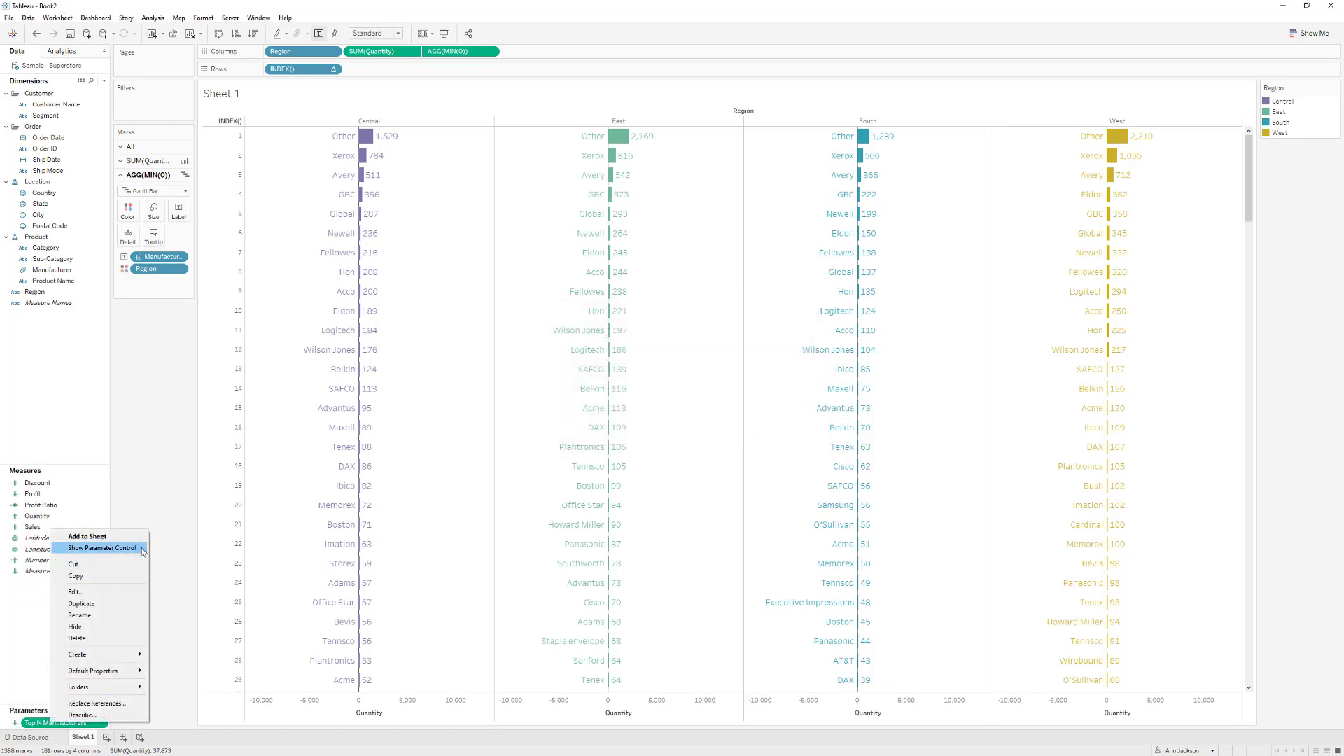
click(143, 551)
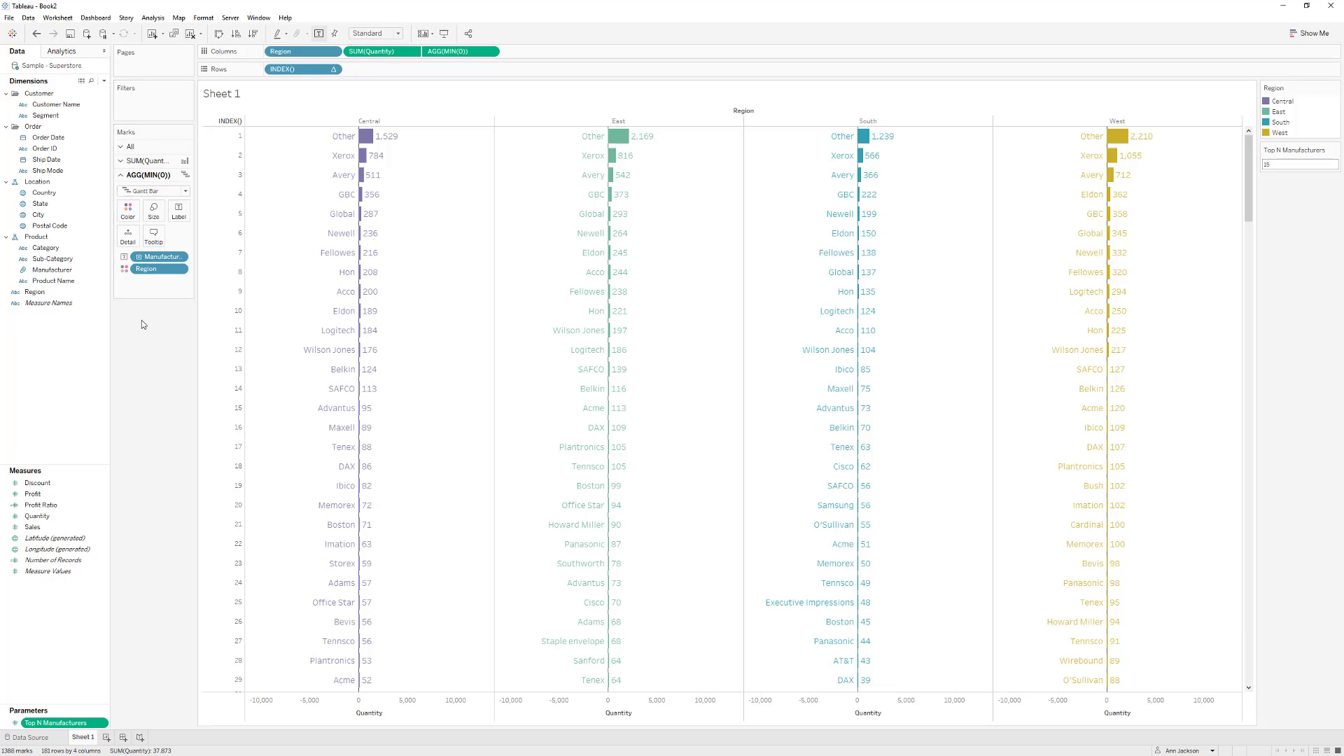
Create a calculated field named TF Top N Filter with the formula INDEX()<=[Top N Manufacturers]
click(104, 81)
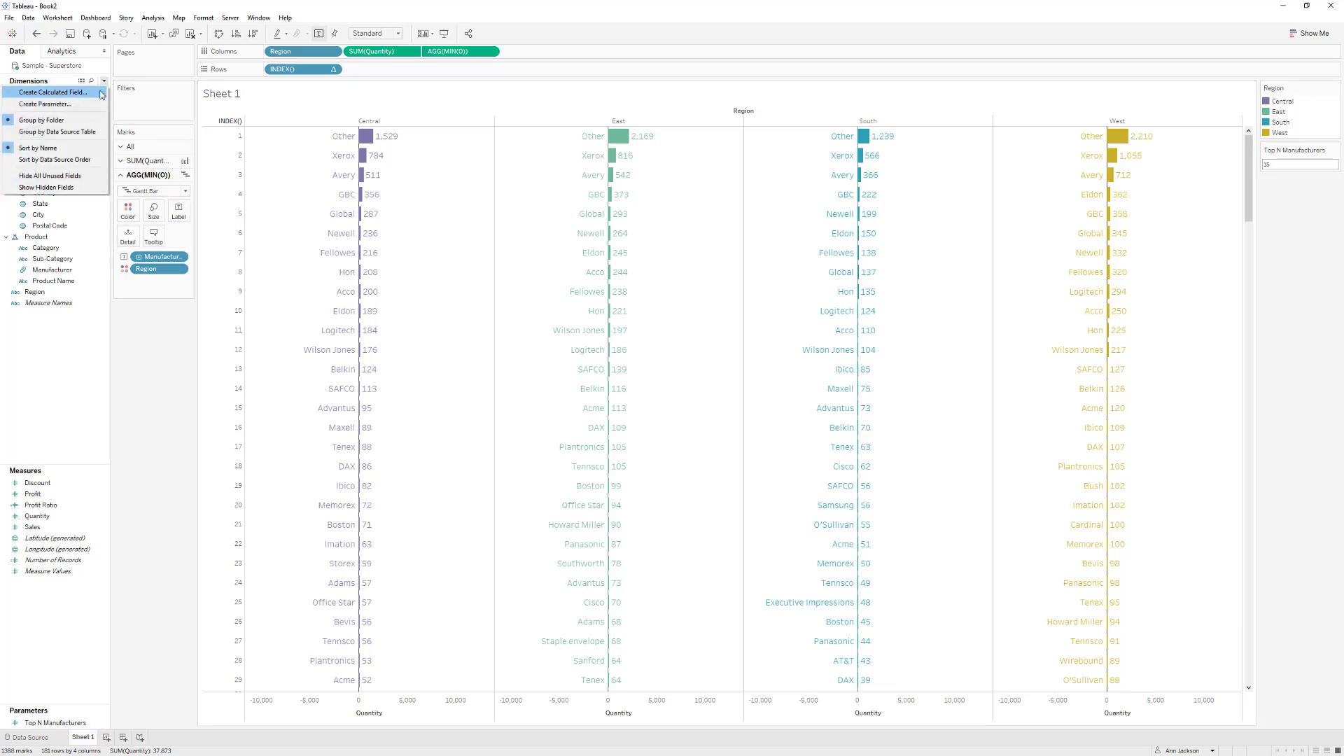
click(53, 92)
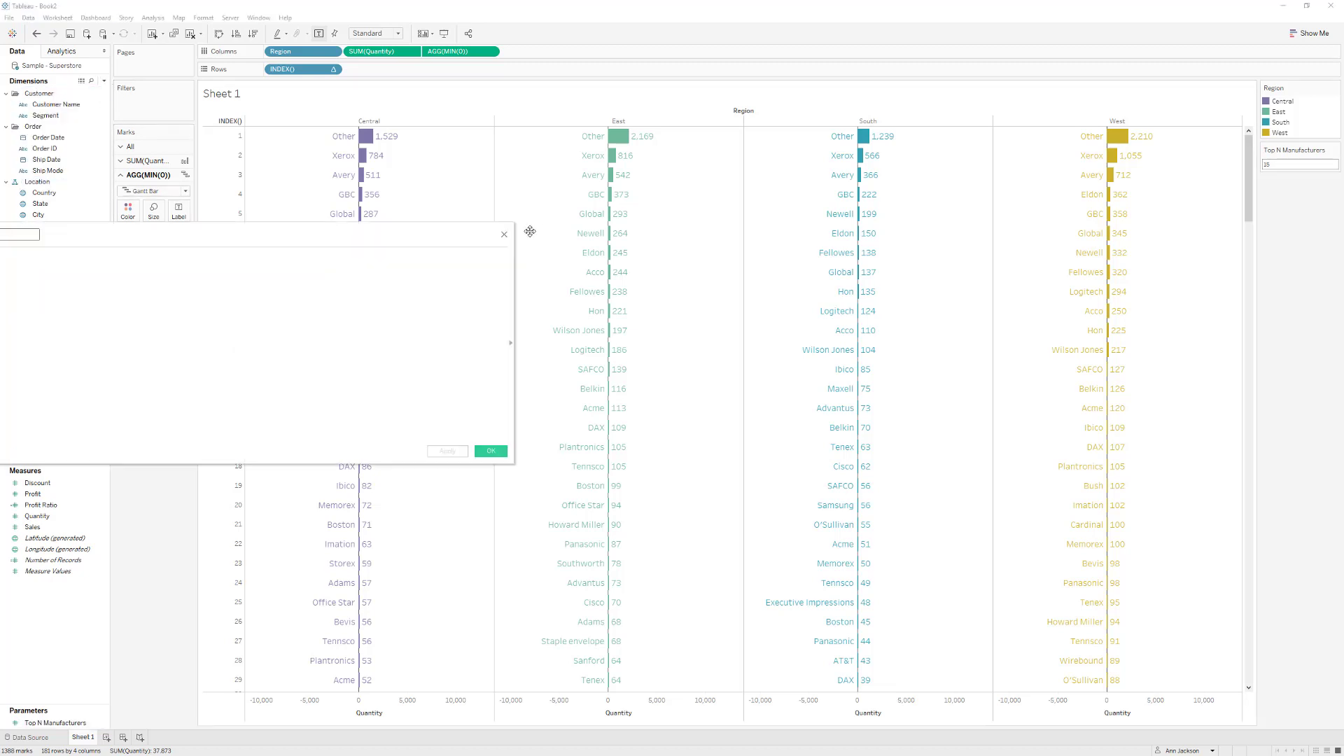
drag(303, 72, 381, 303)
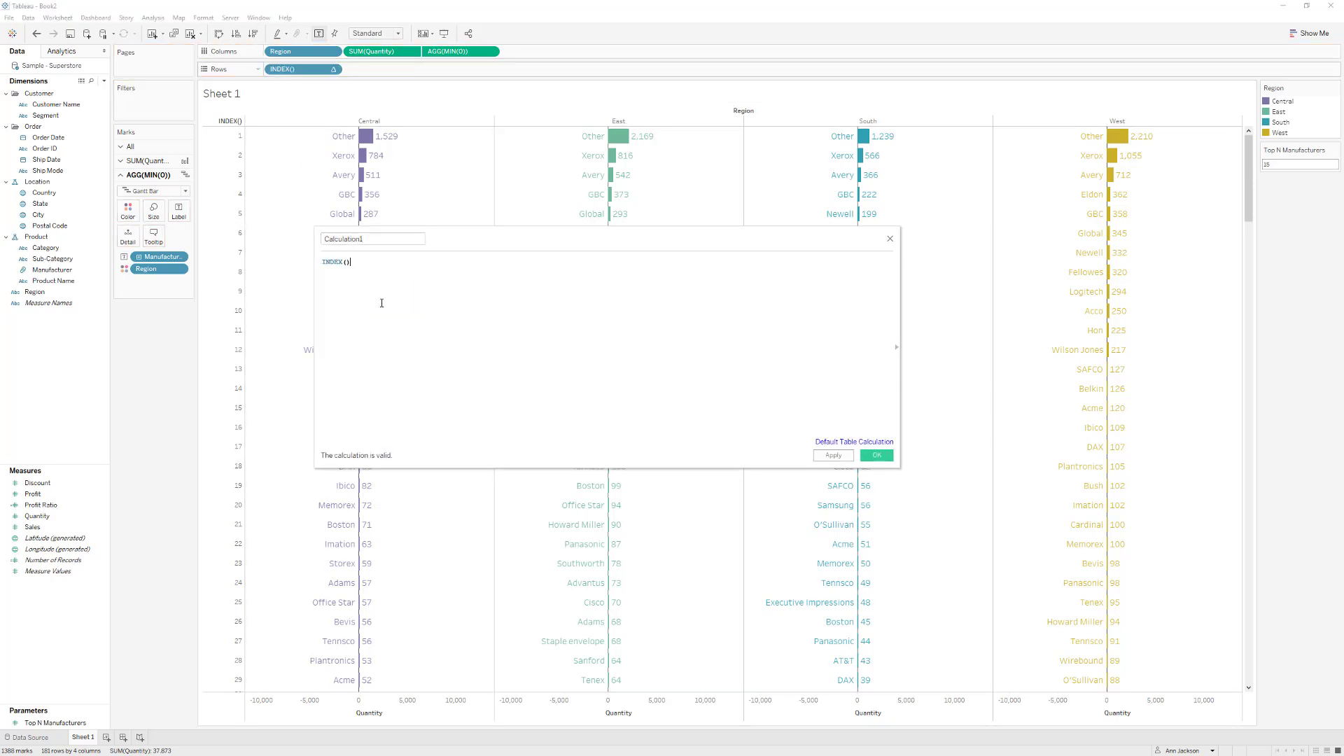
text(<=[Top N Manufacturers])
double_click(366, 239)
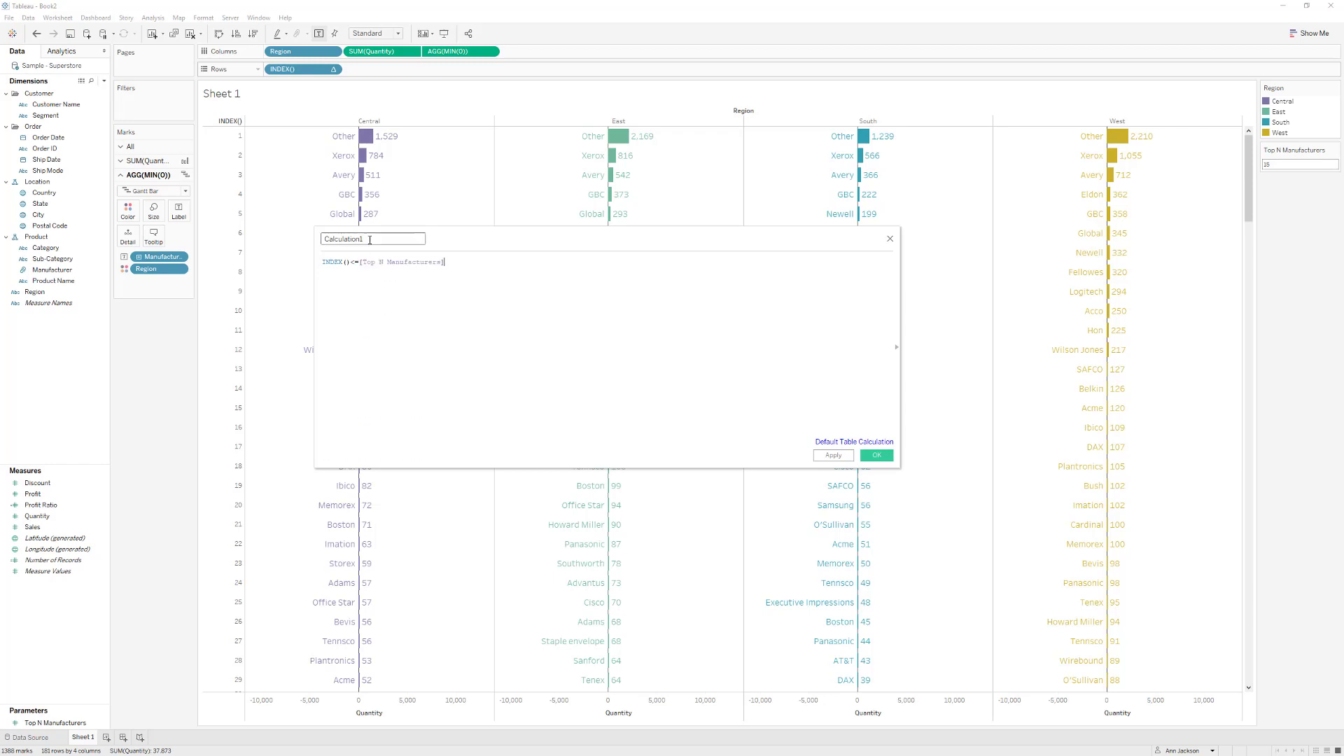
text(TF Top N Filter)
click(831, 457)
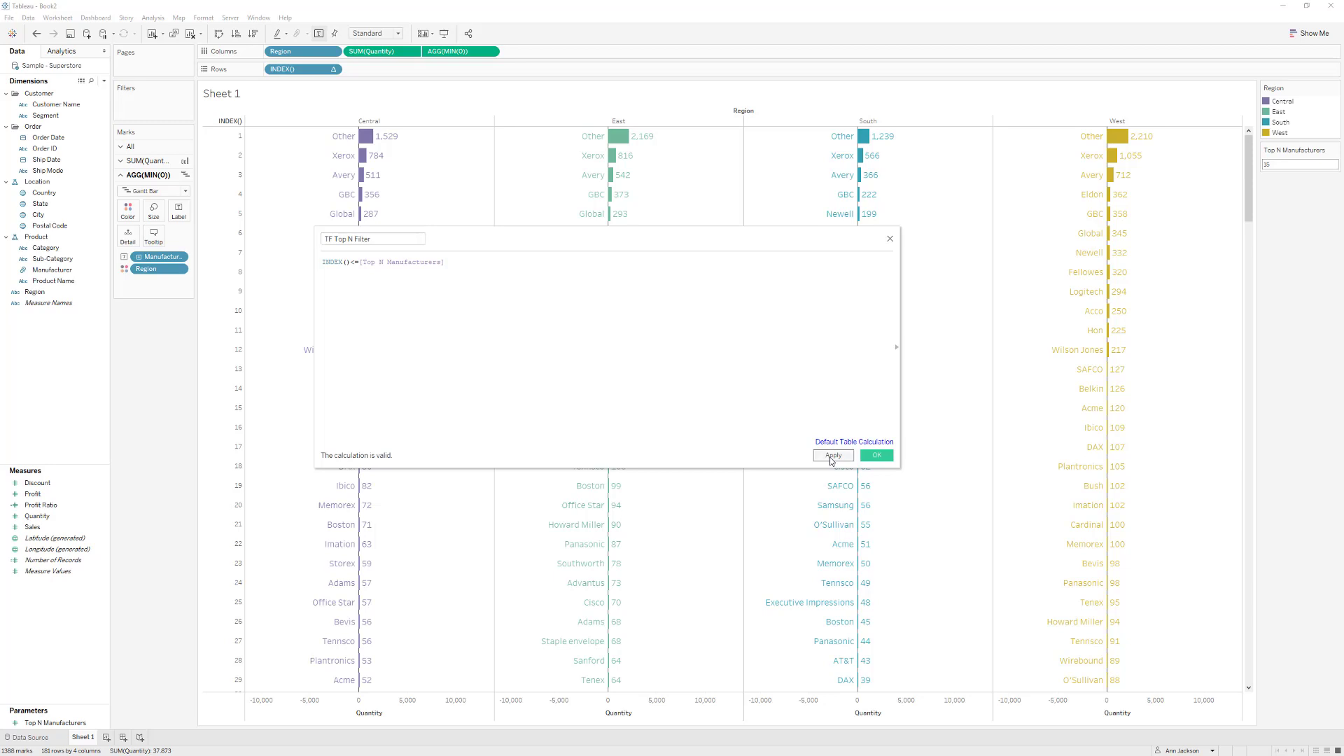
click(876, 455)
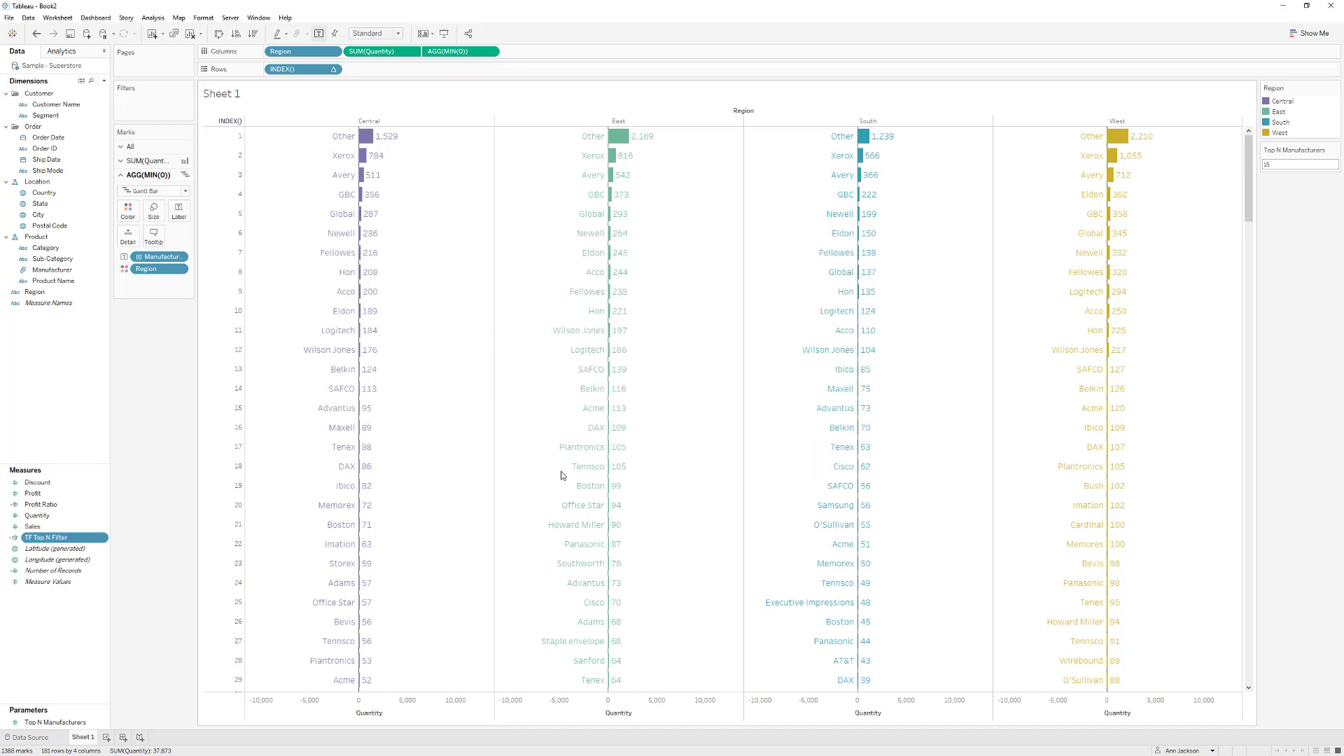
Filter the sheet by the TF Top N Filter field, selecting the value True
drag(45, 537, 154, 104)
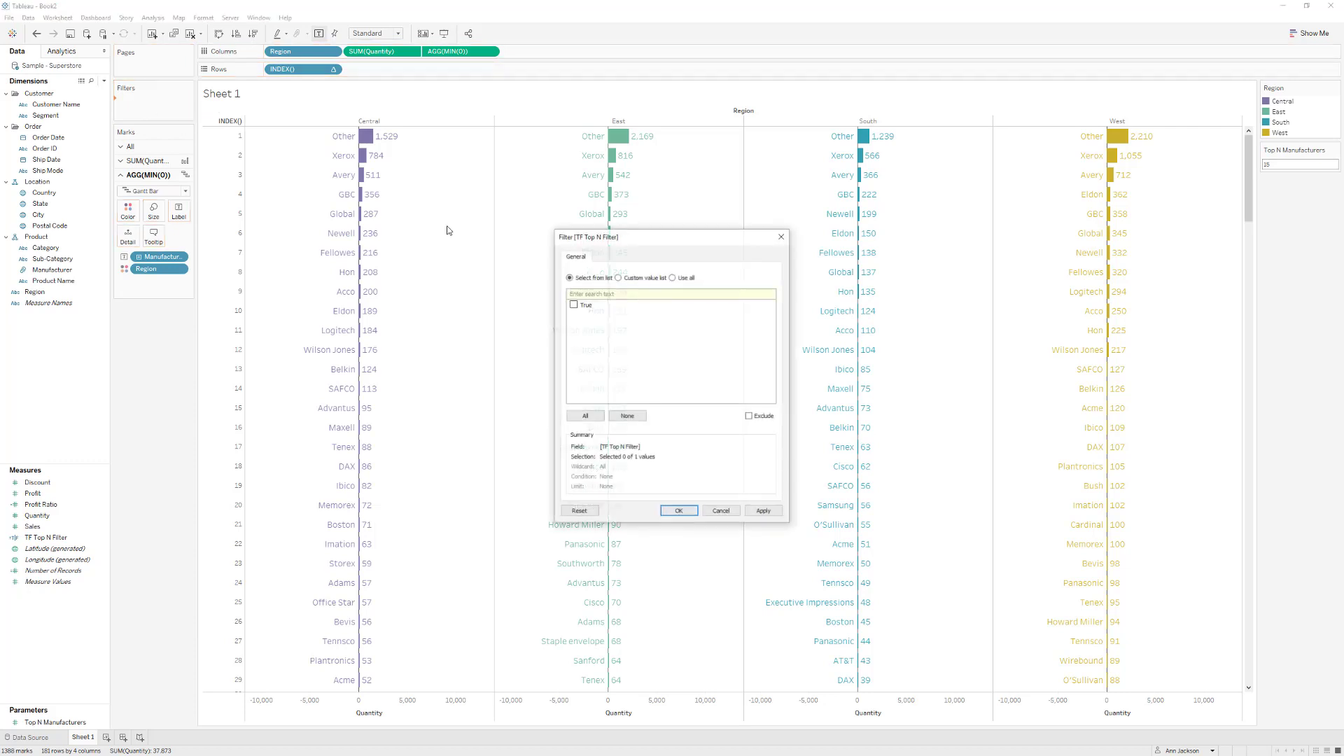
click(573, 304)
click(764, 512)
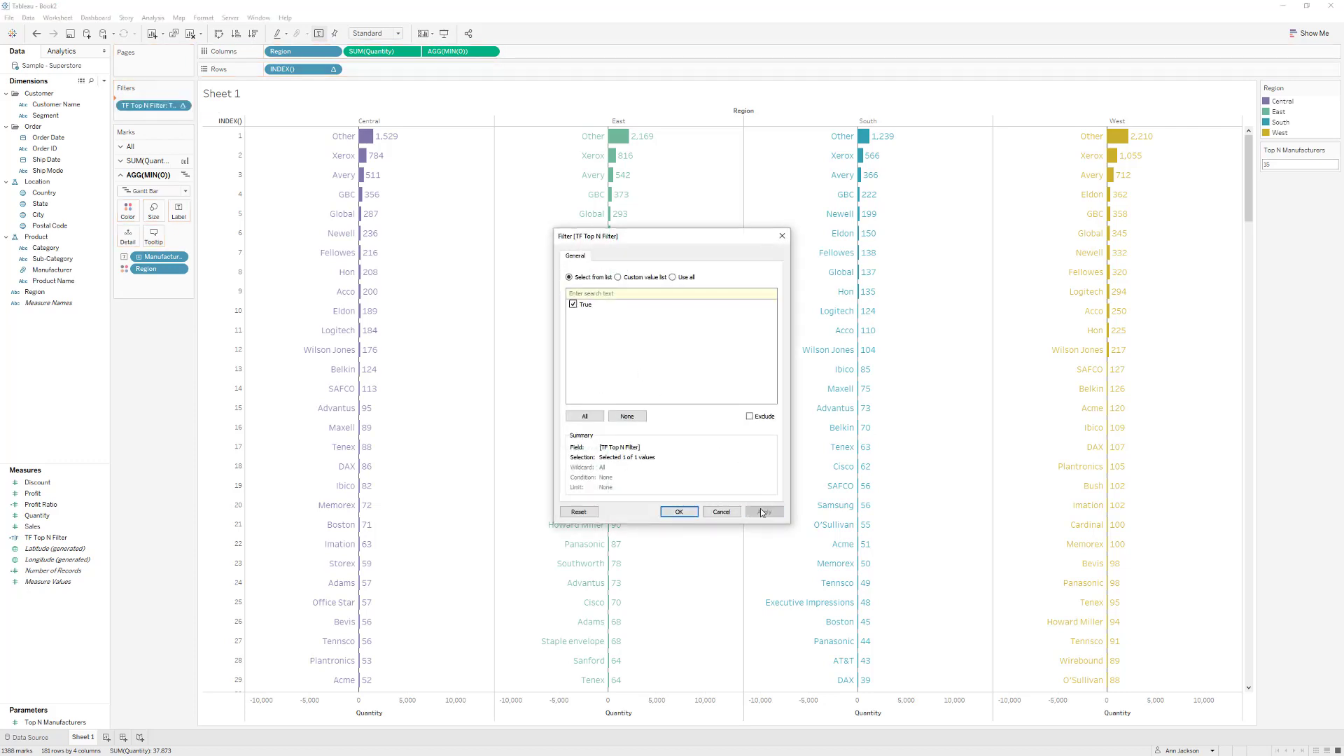
click(676, 512)
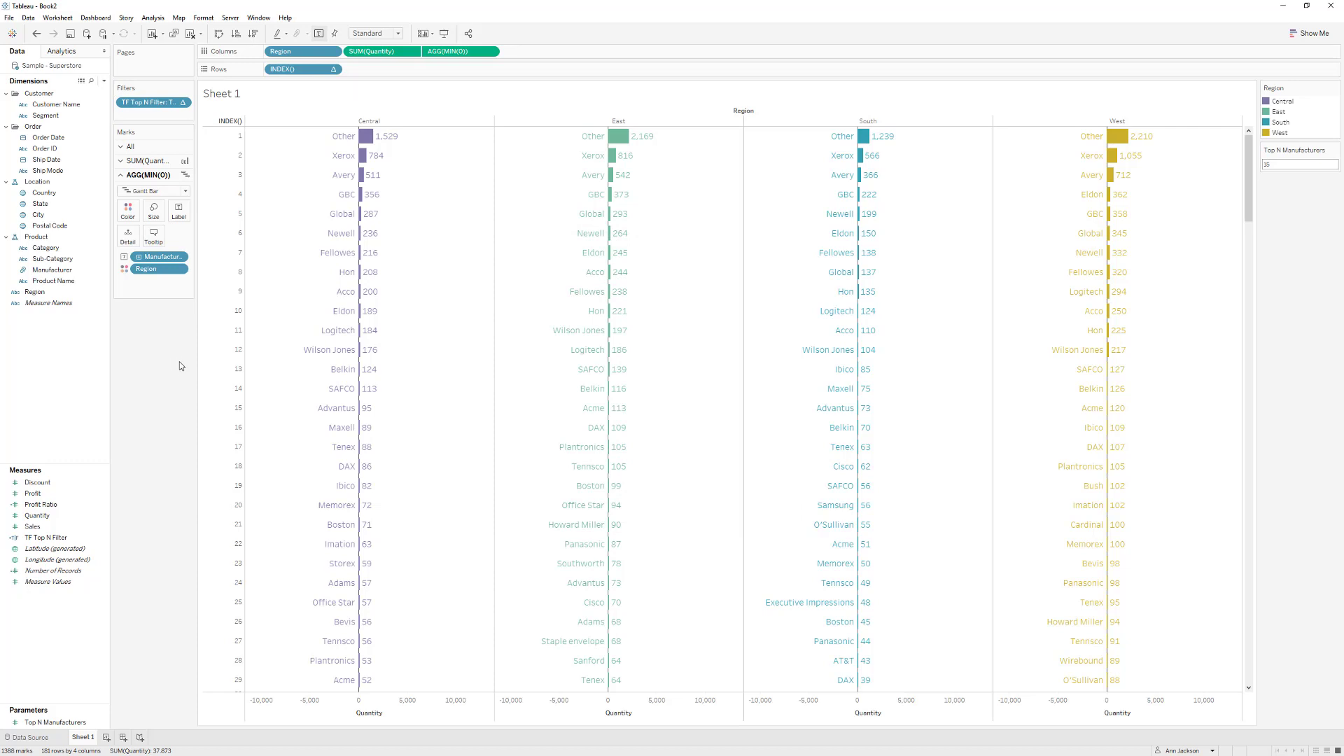
Set the TF Top N Filter table calculation to specific dimensions Region then Manufacturer, restarting every Region
right_click(150, 102)
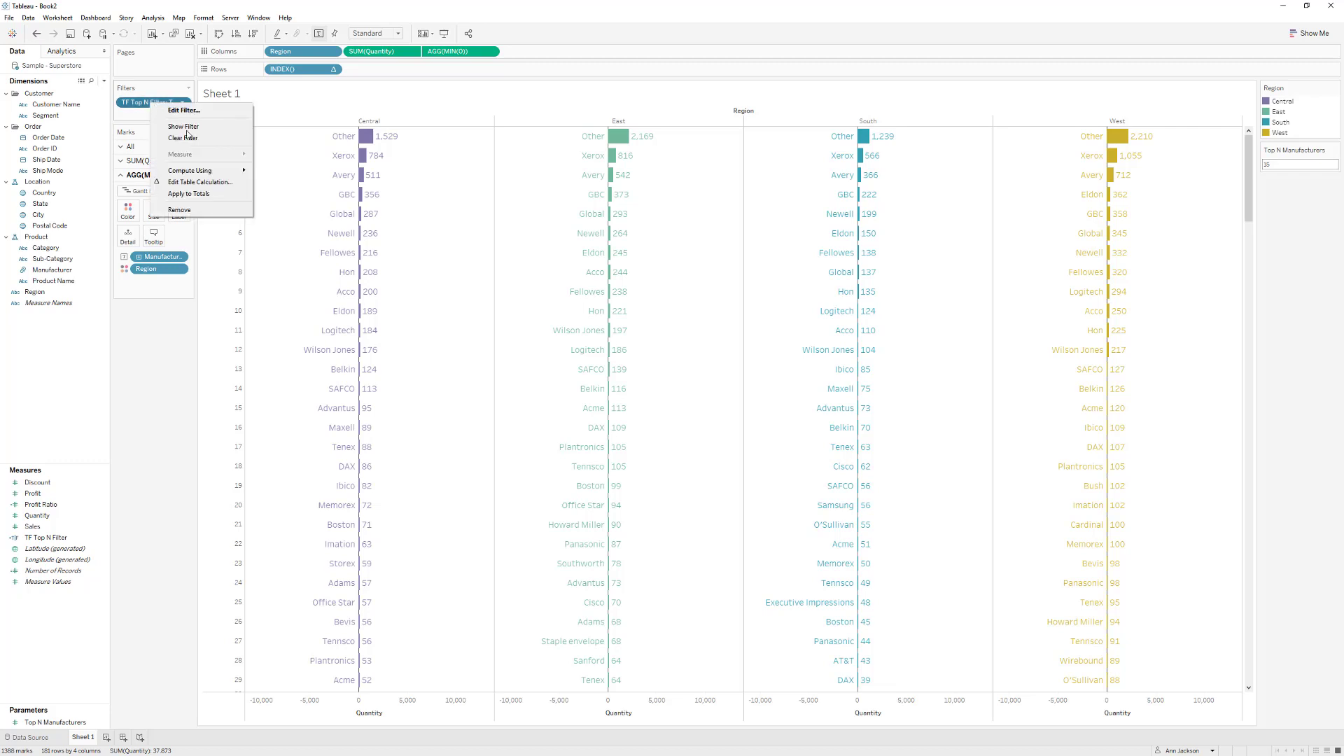
click(200, 182)
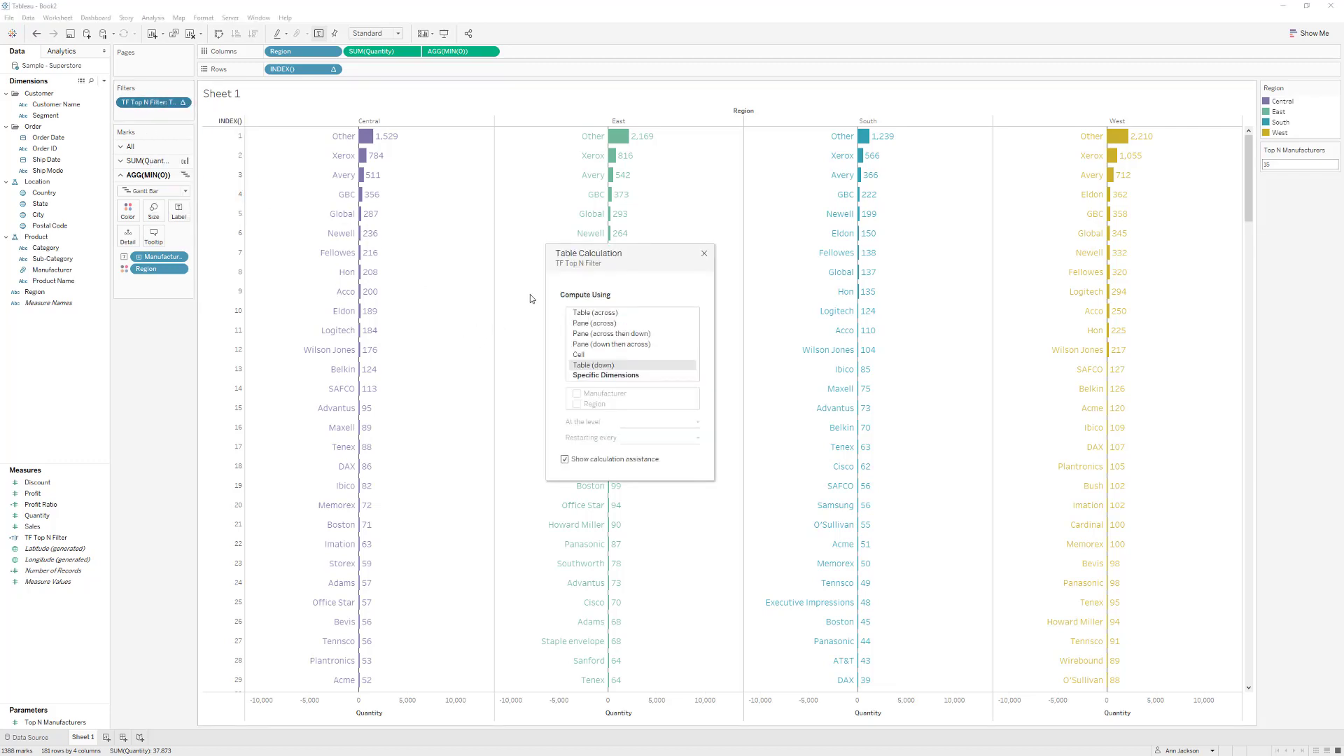
drag(575, 260, 566, 245)
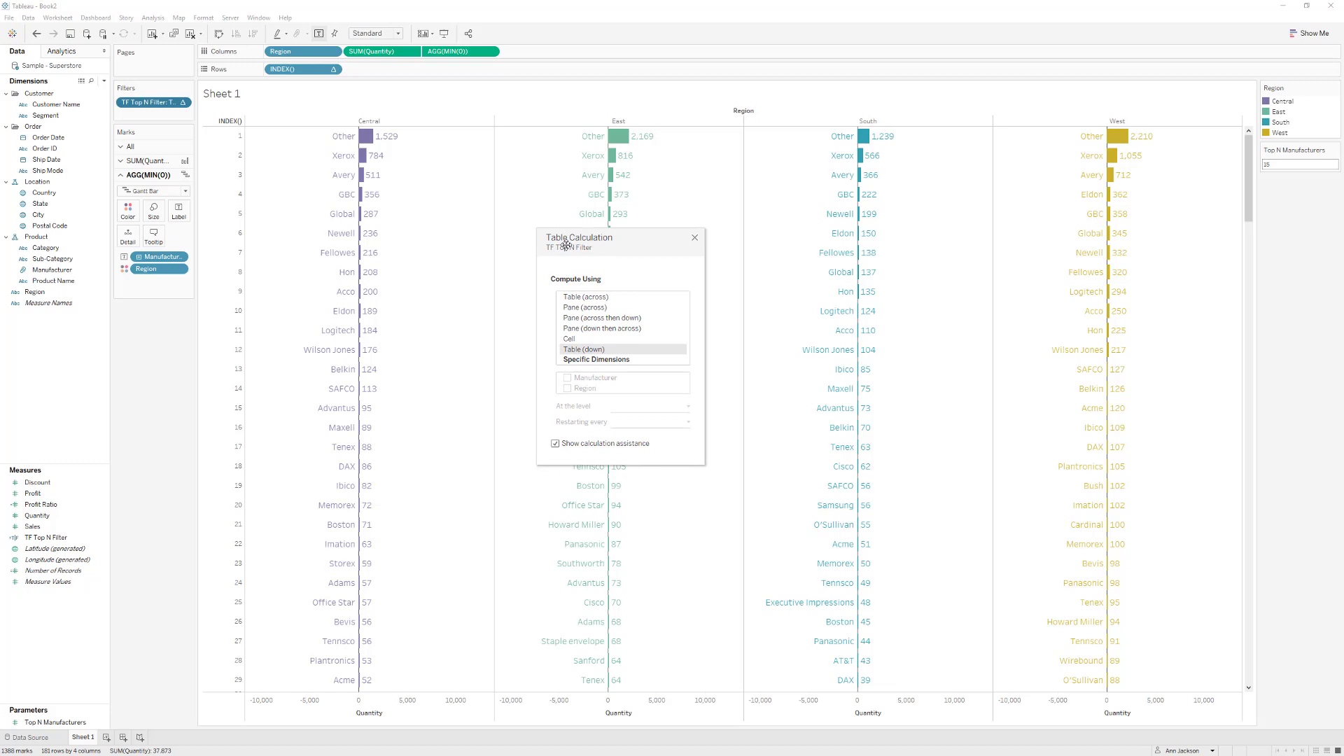
click(586, 359)
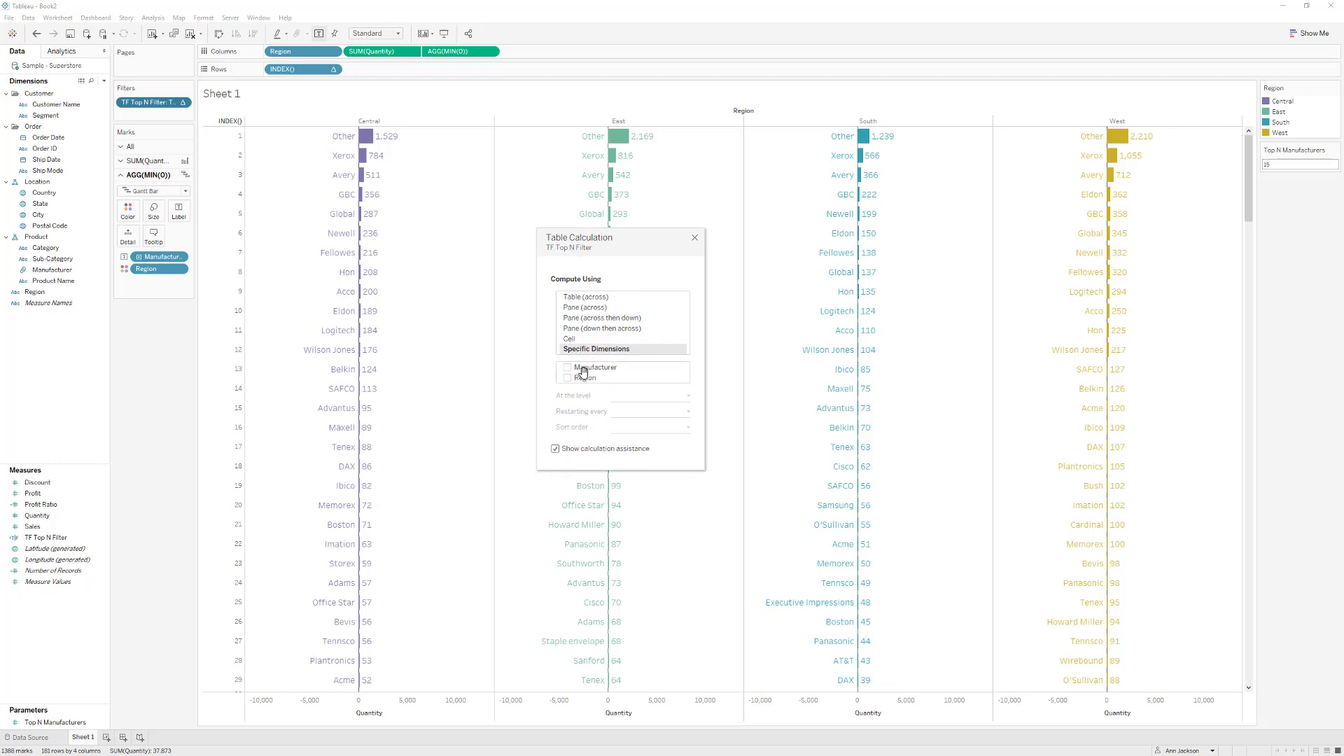
drag(584, 371, 581, 385)
click(567, 367)
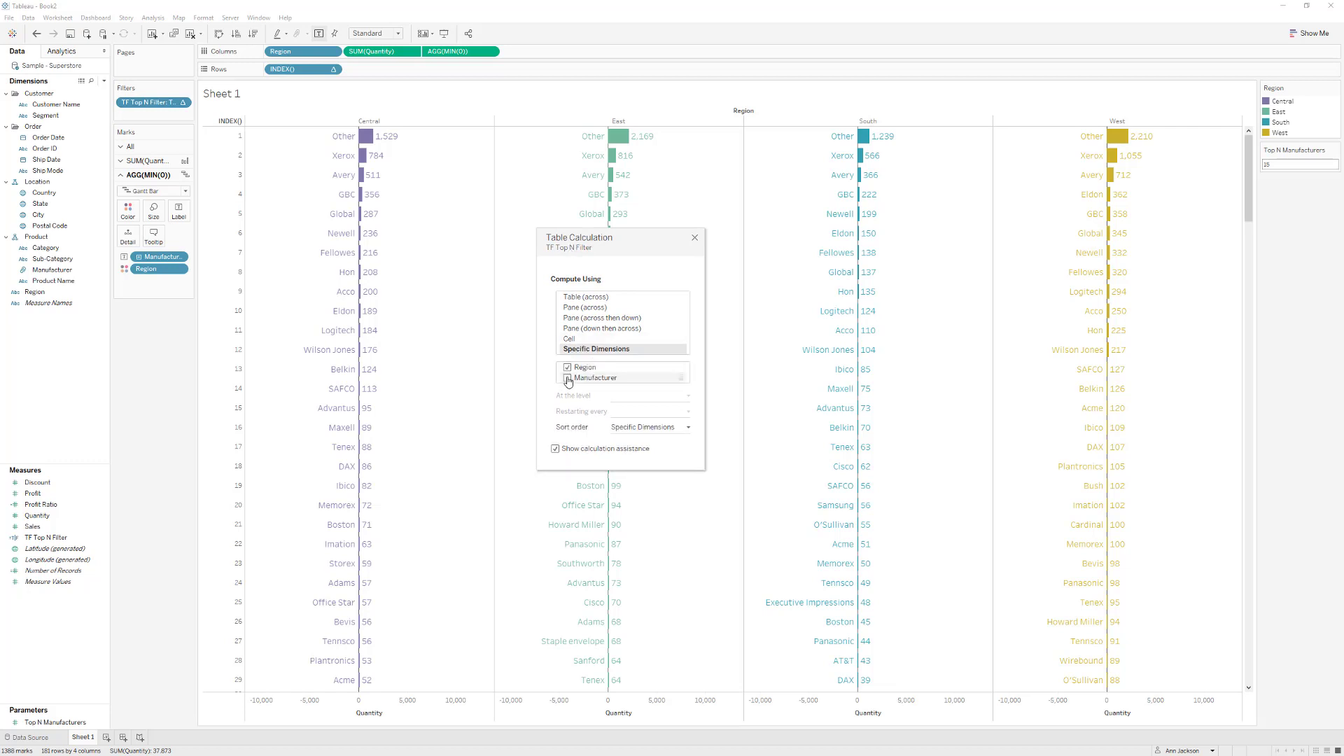
click(567, 377)
click(630, 411)
click(632, 434)
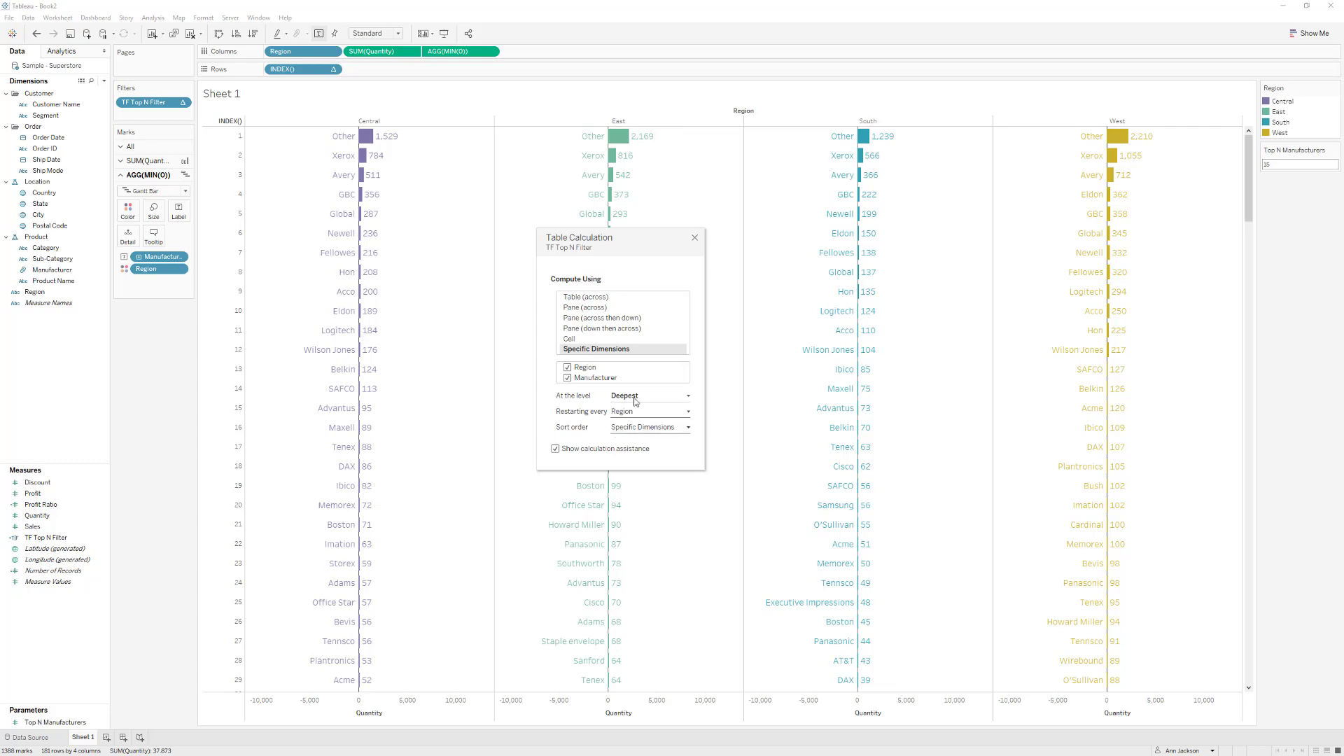
Edit the TF Top N Filter selection to exclude False and keep only True
right_click(171, 103)
click(188, 110)
click(573, 304)
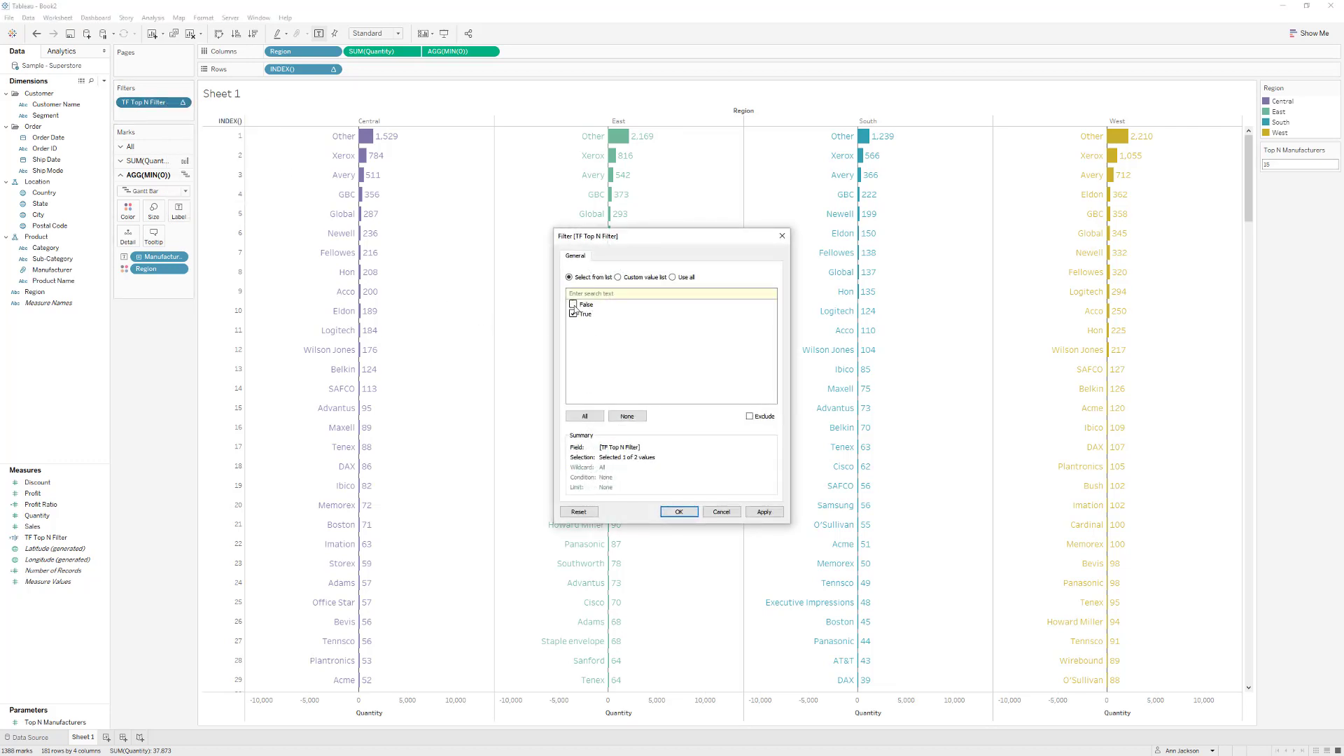
click(765, 512)
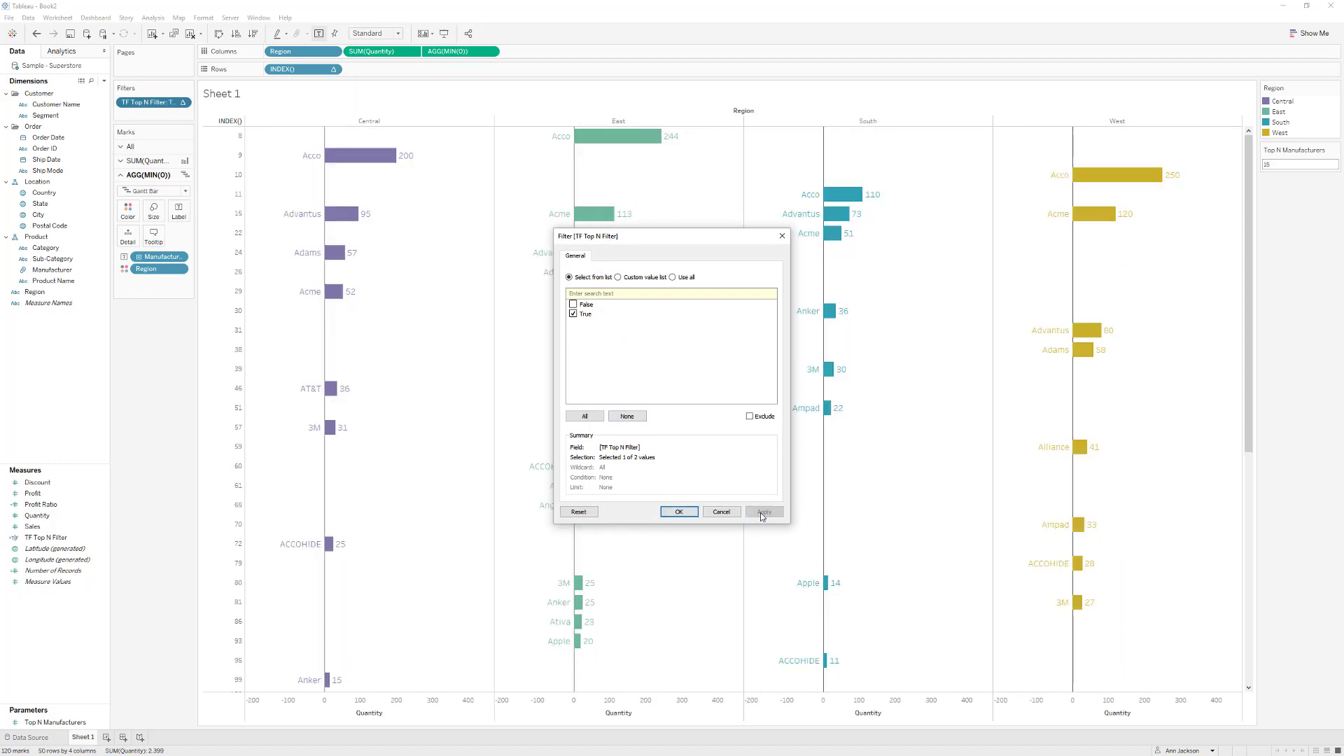
key(Return)
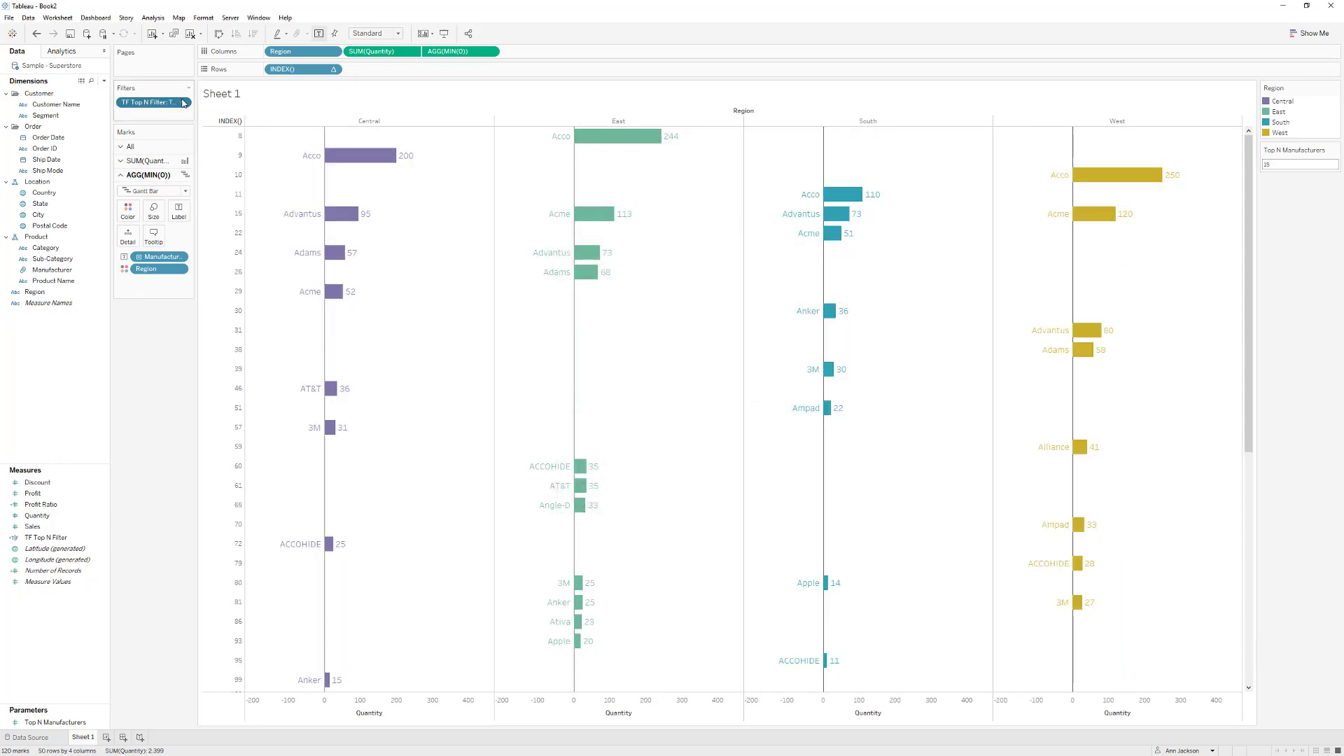
Give the TF Top N Filter table calculation a custom sort order by Quantity, descending
right_click(168, 102)
click(208, 180)
click(647, 427)
click(698, 444)
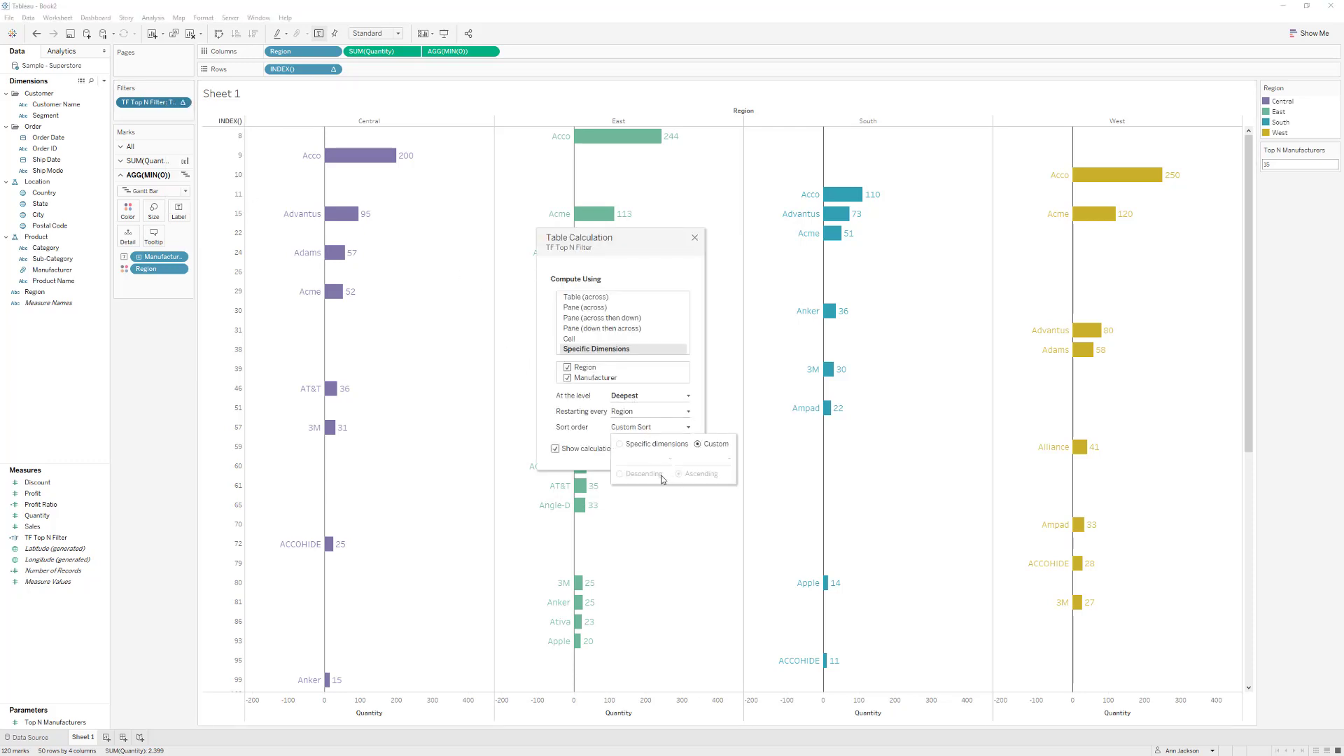
click(643, 459)
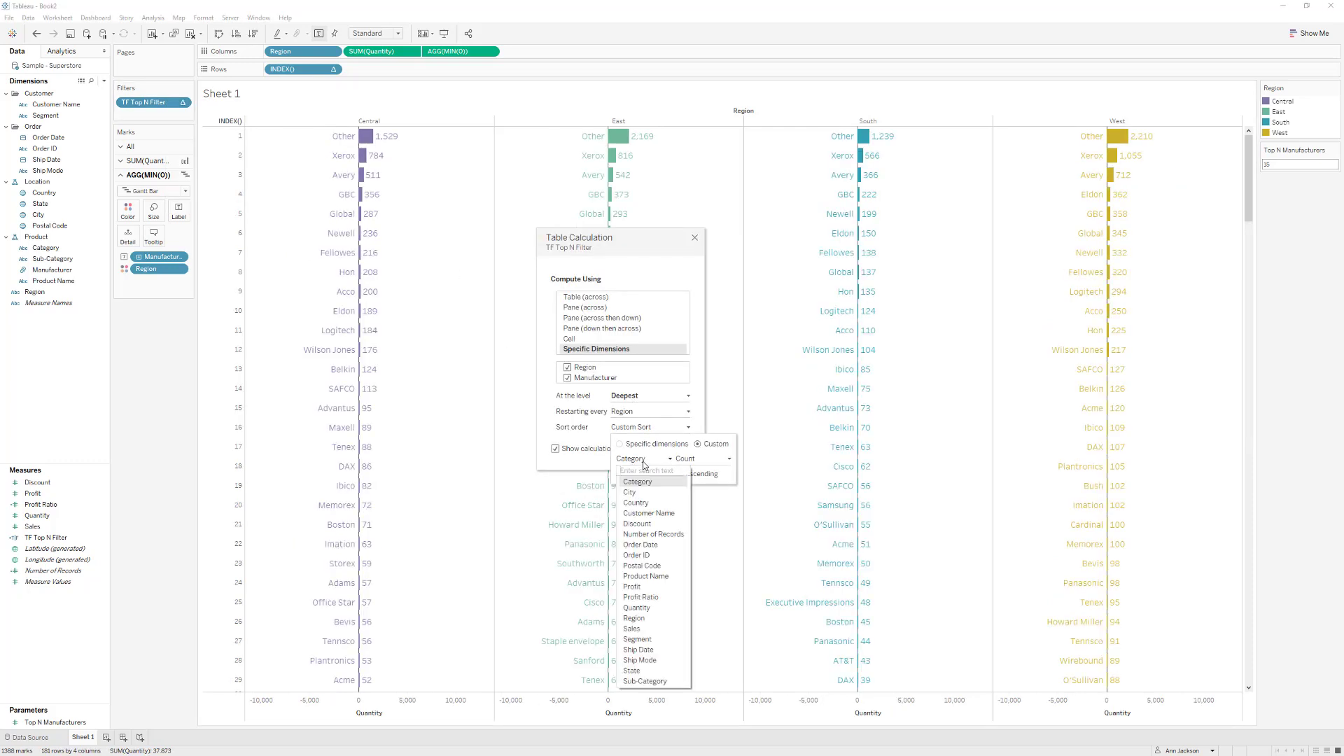
text(quan)
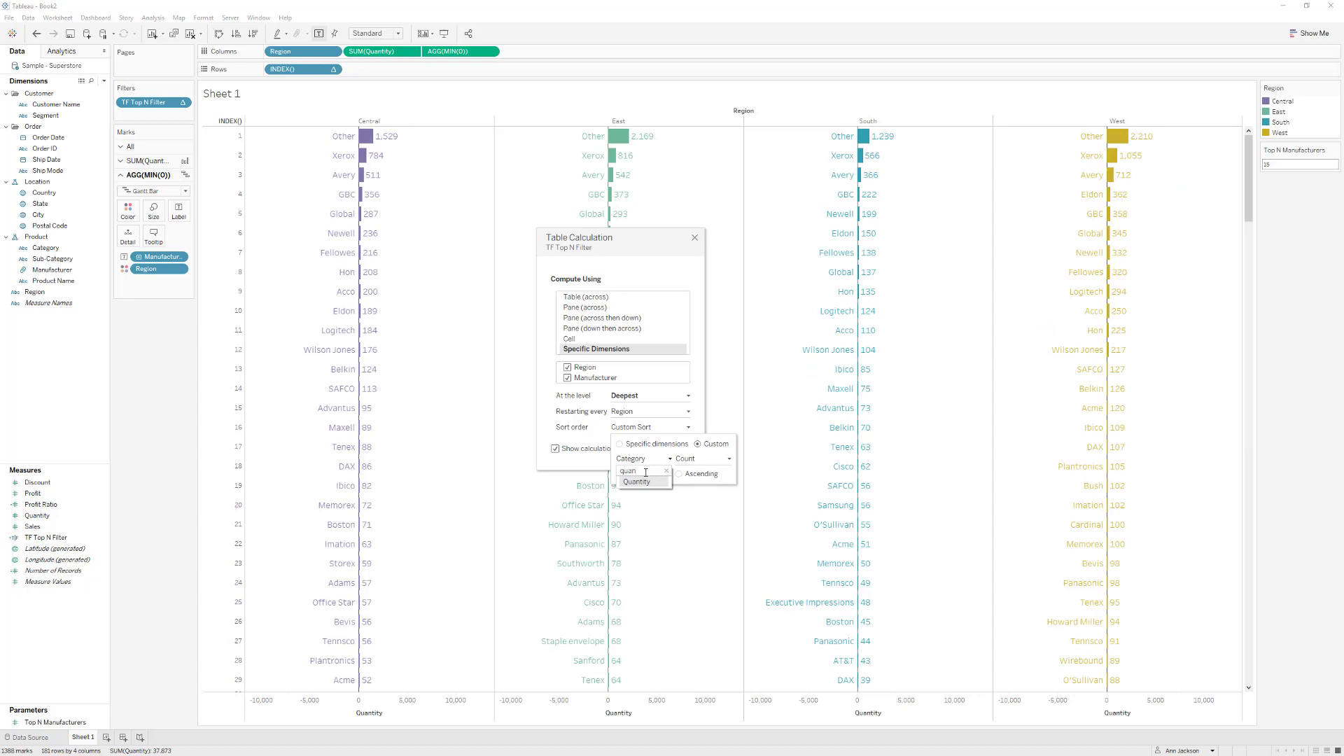
click(638, 482)
click(700, 459)
click(689, 469)
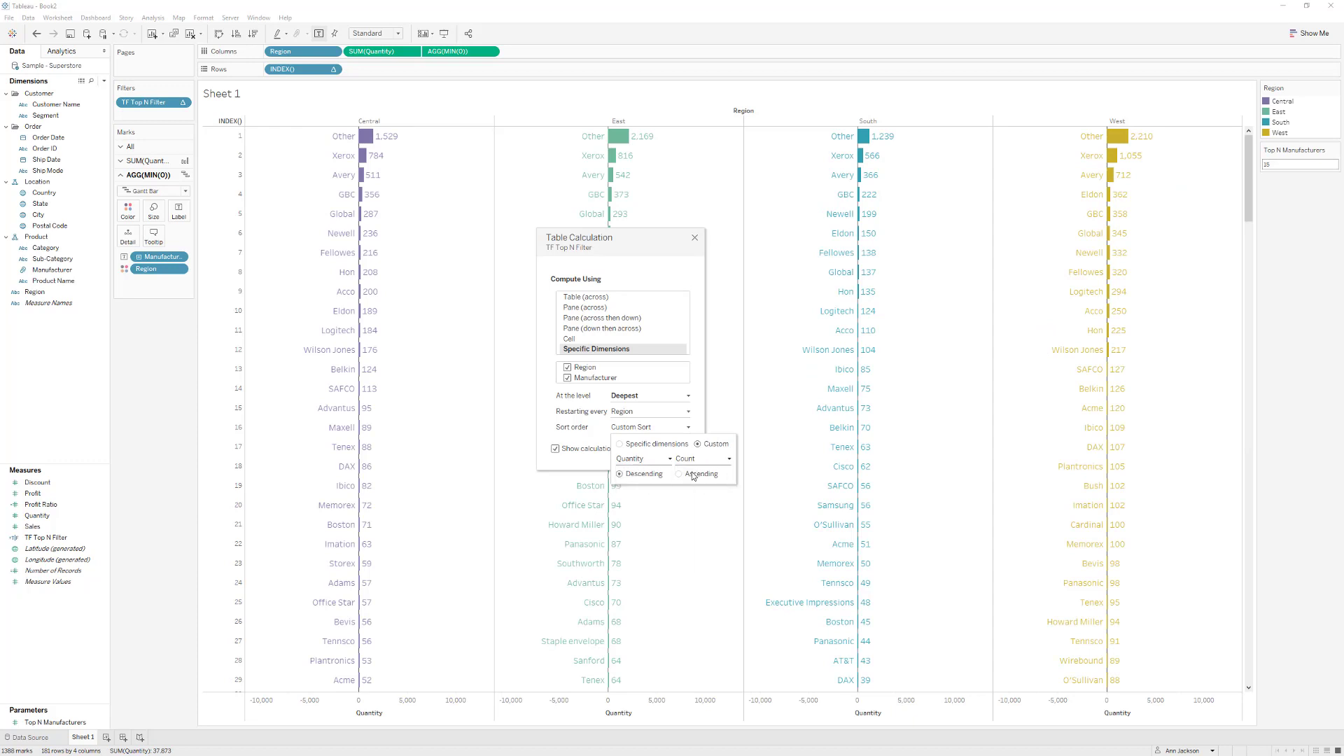
click(695, 243)
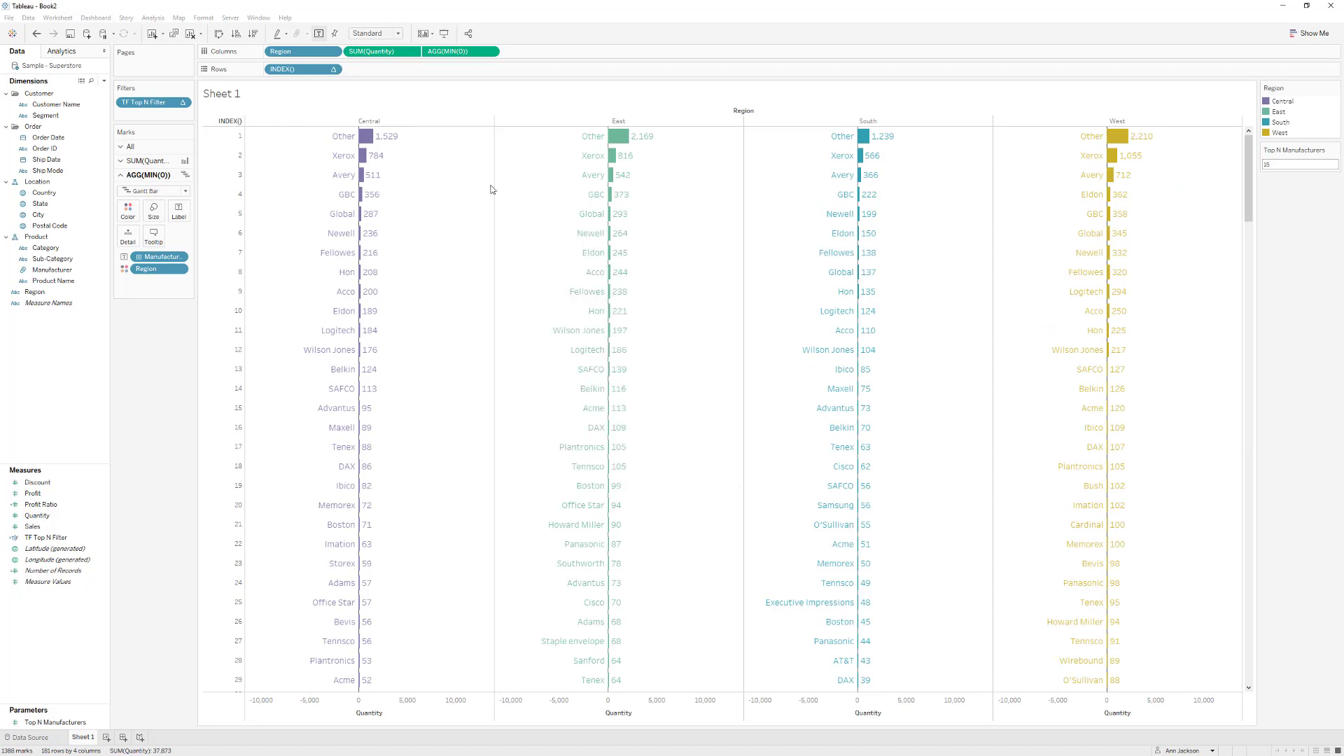
Deselect False in the TF Top N Filter so that only True values are kept
right_click(144, 102)
click(148, 108)
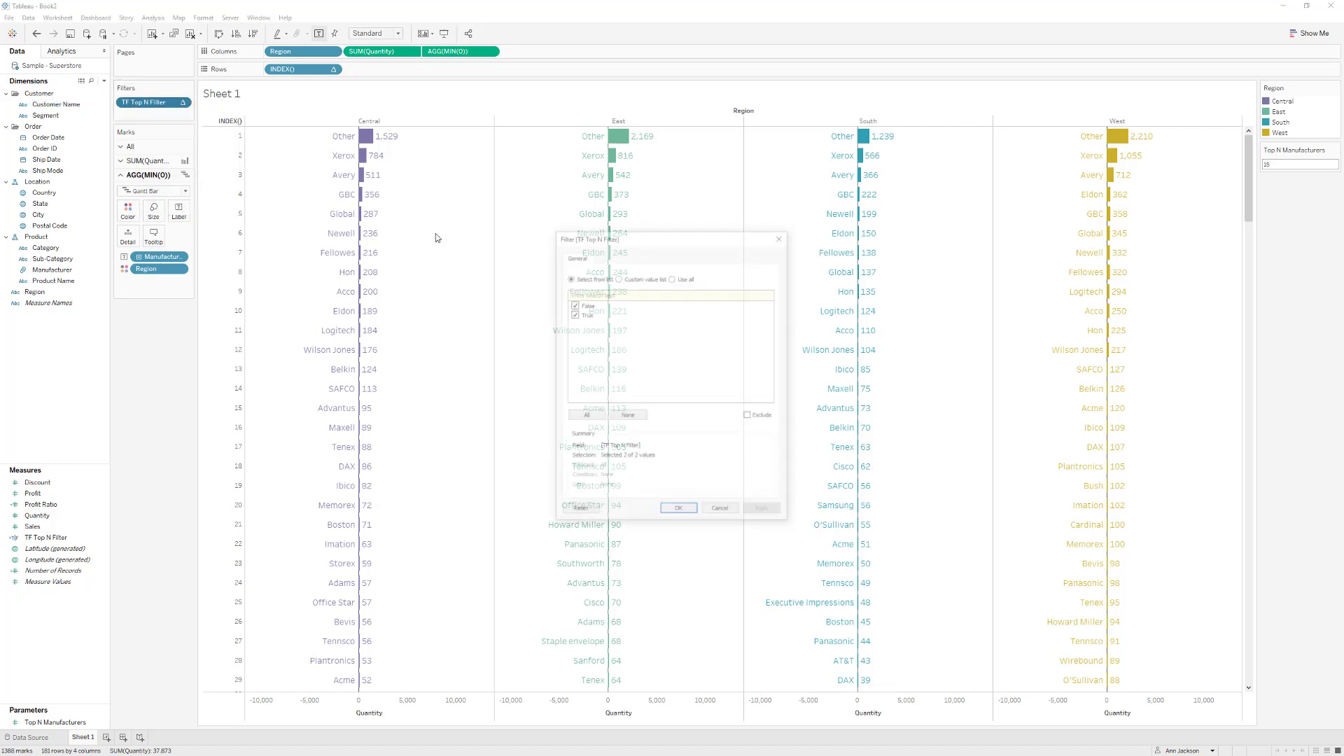
click(573, 304)
click(765, 512)
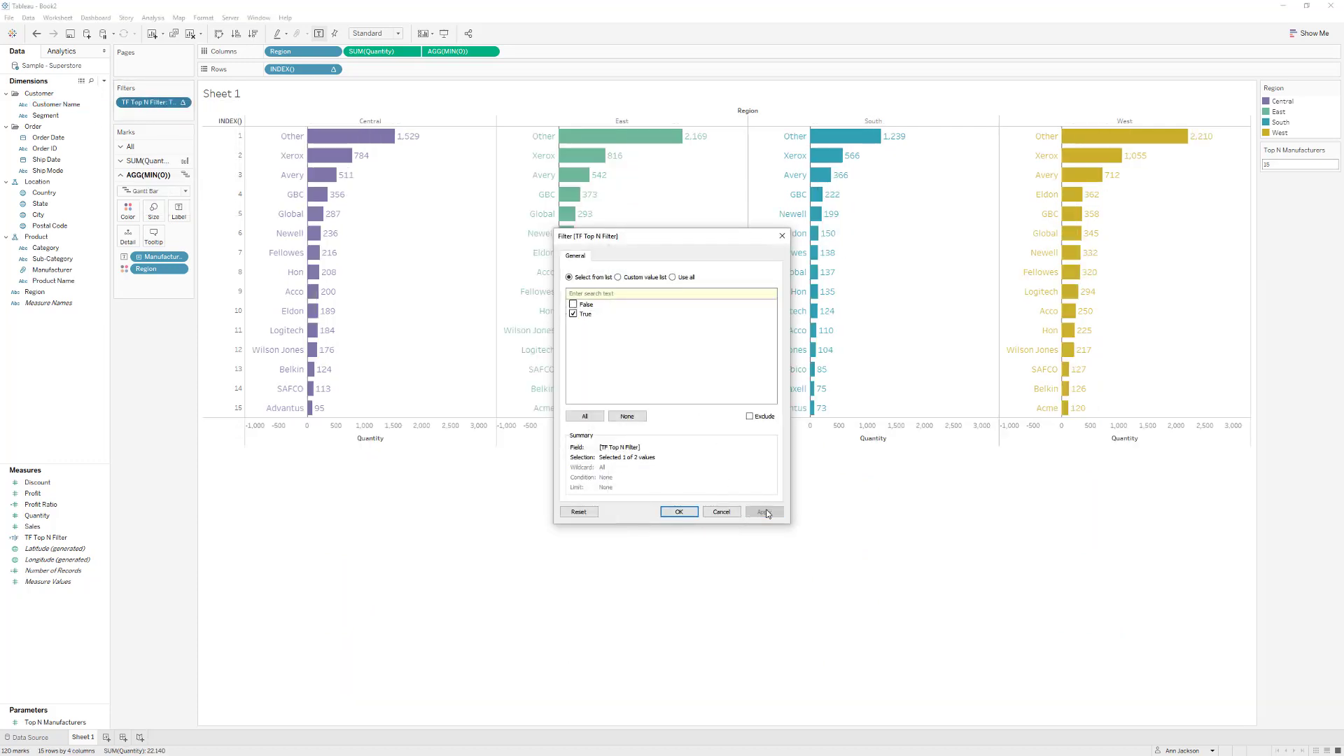
click(678, 511)
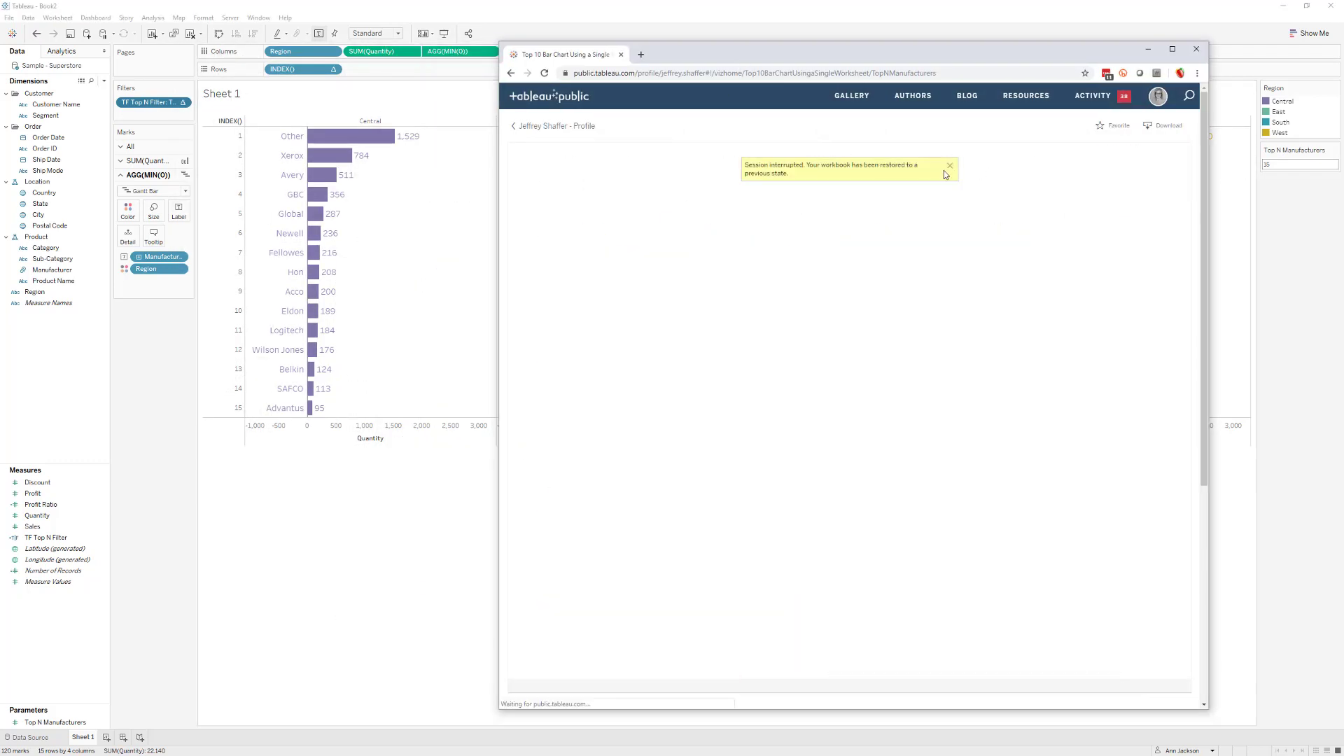
In the browser, set the reference chart's Top N Manufacturers to 15, compare it with the worksheet, and return to Tableau
click(1147, 192)
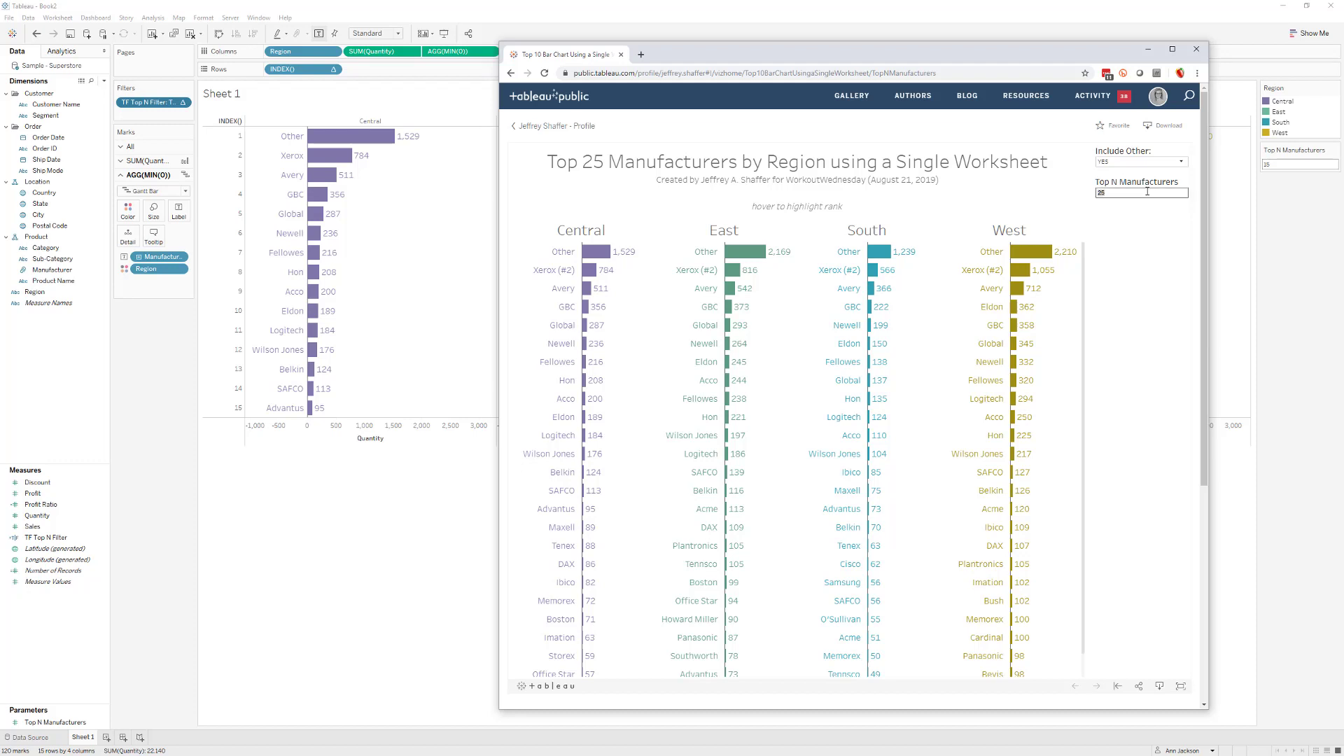
key(Return)
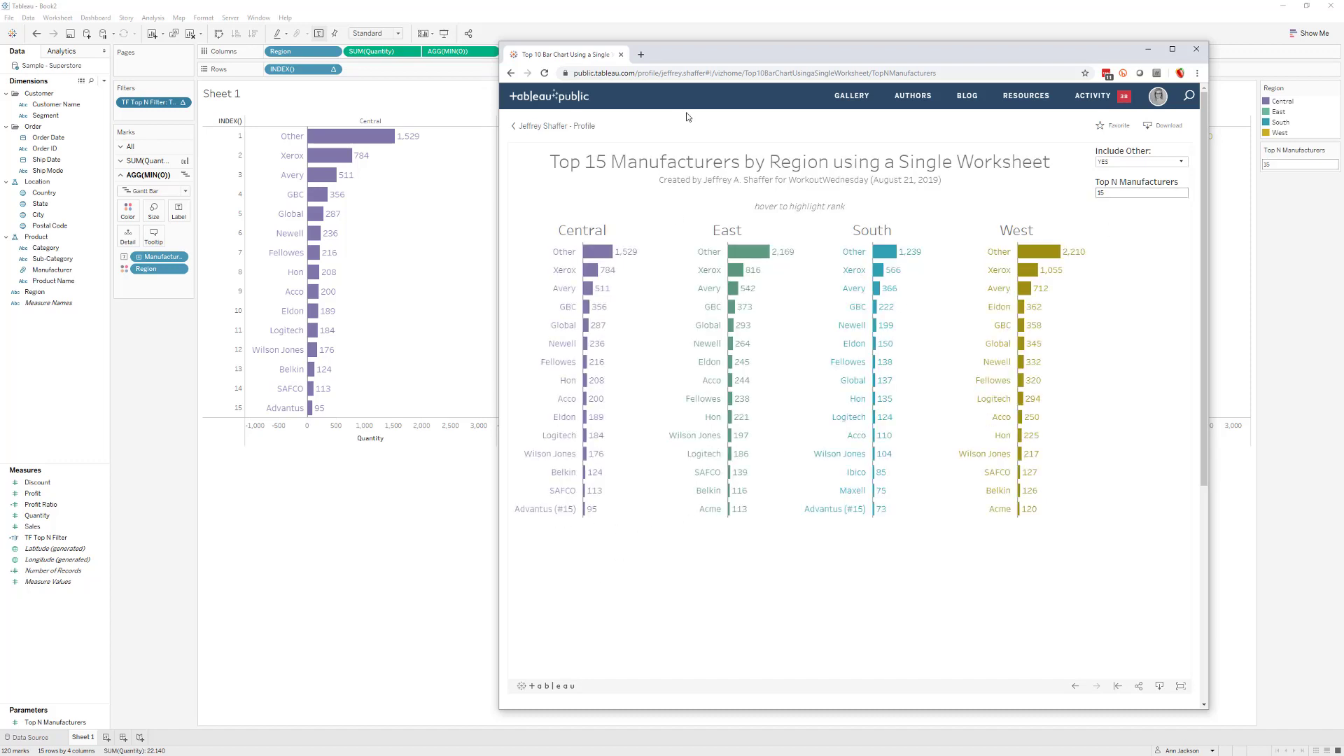
drag(711, 56, 867, 35)
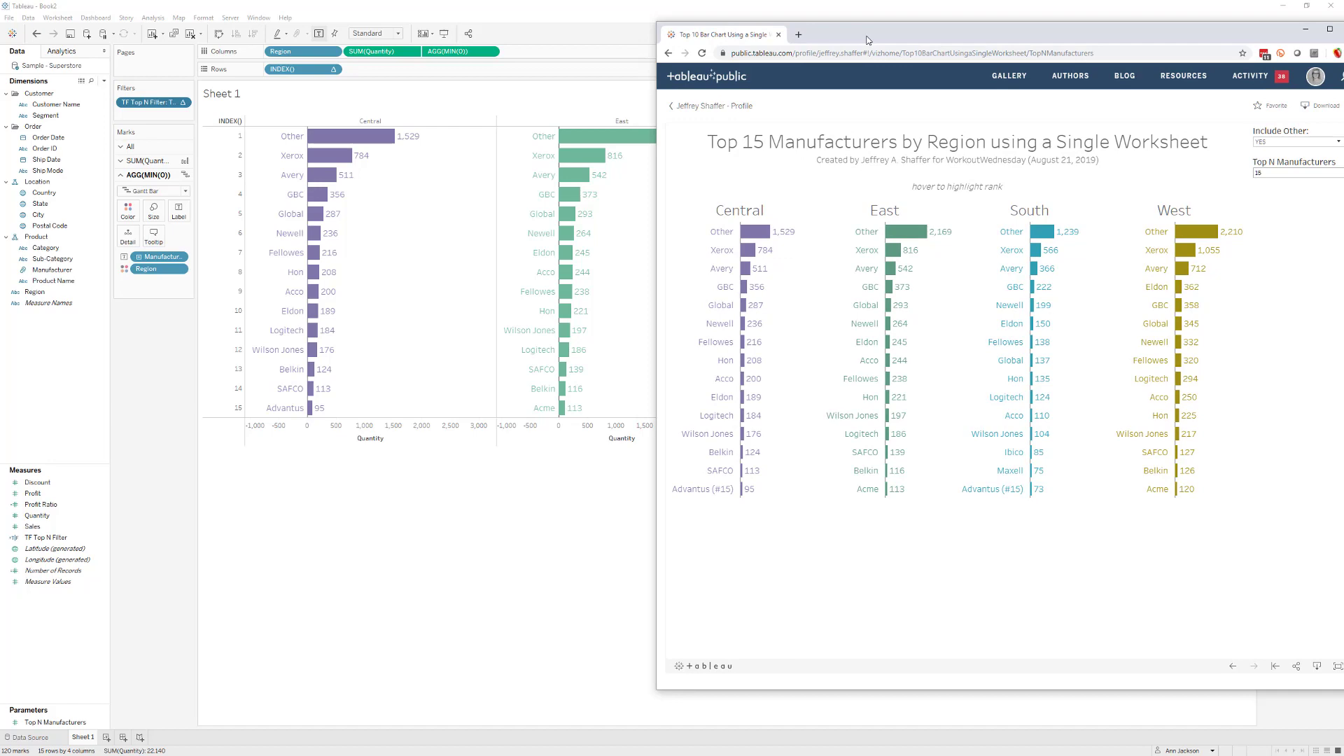
drag(867, 40, 298, 47)
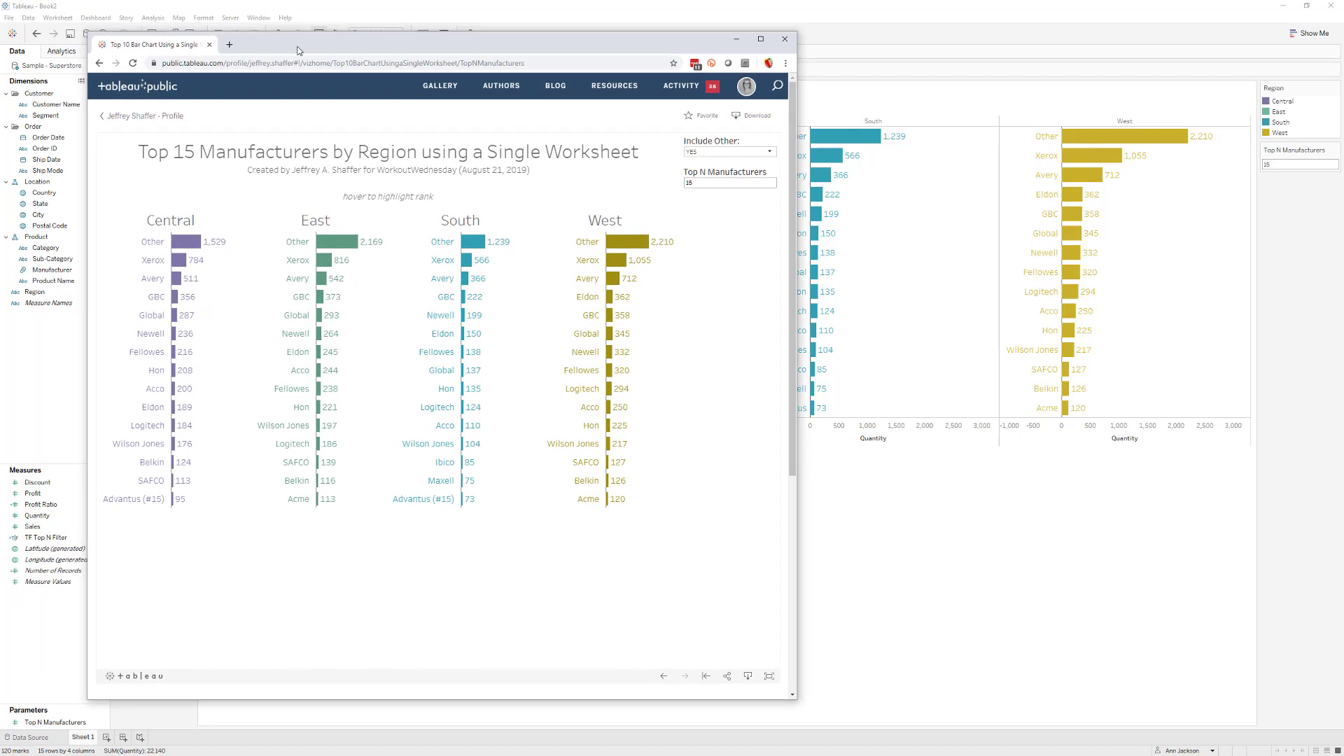
click(734, 41)
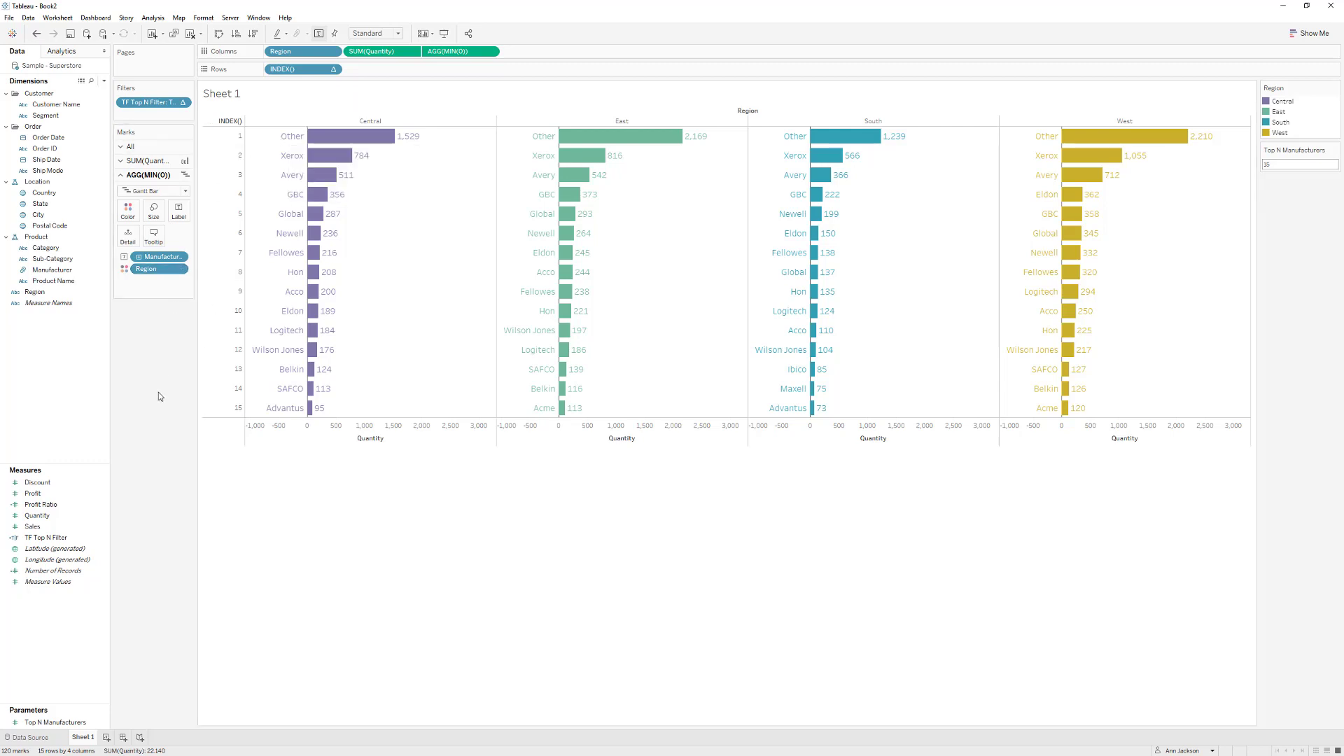
click(104, 82)
click(97, 94)
drag(805, 292, 810, 316)
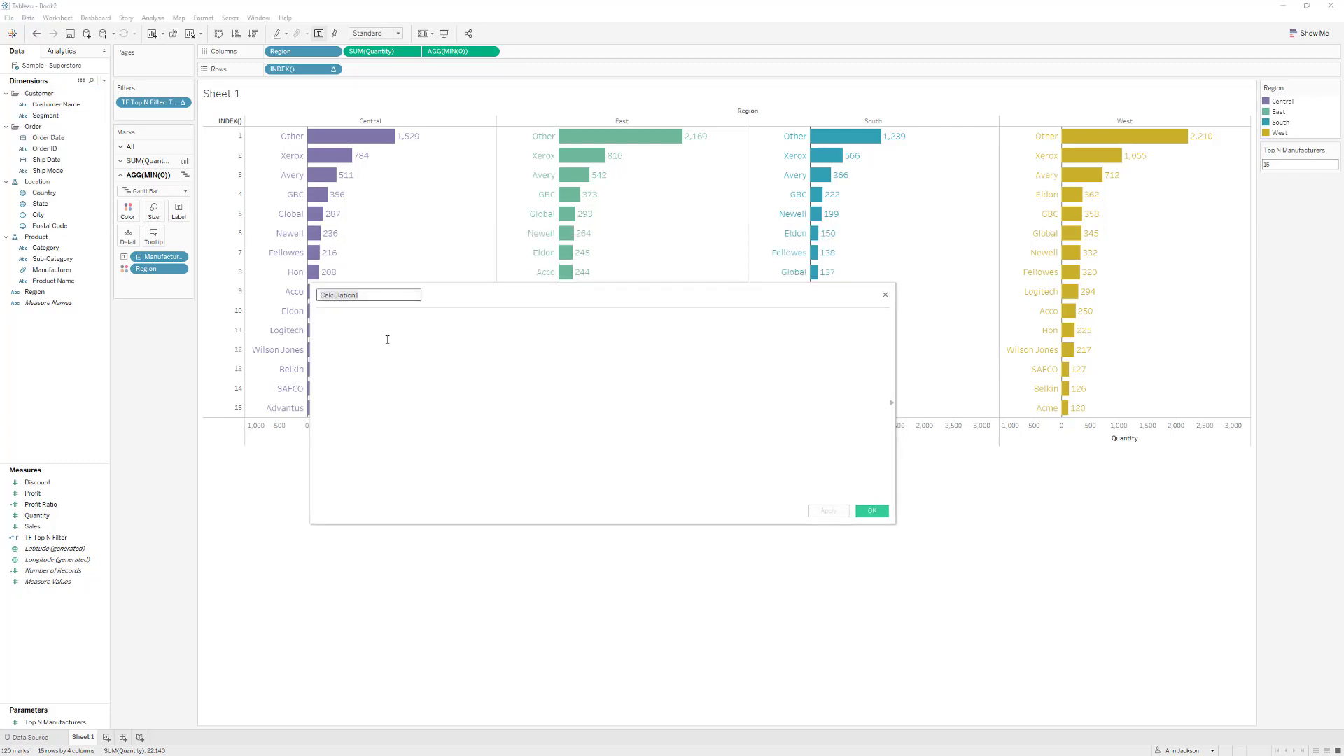
click(389, 335)
click(885, 295)
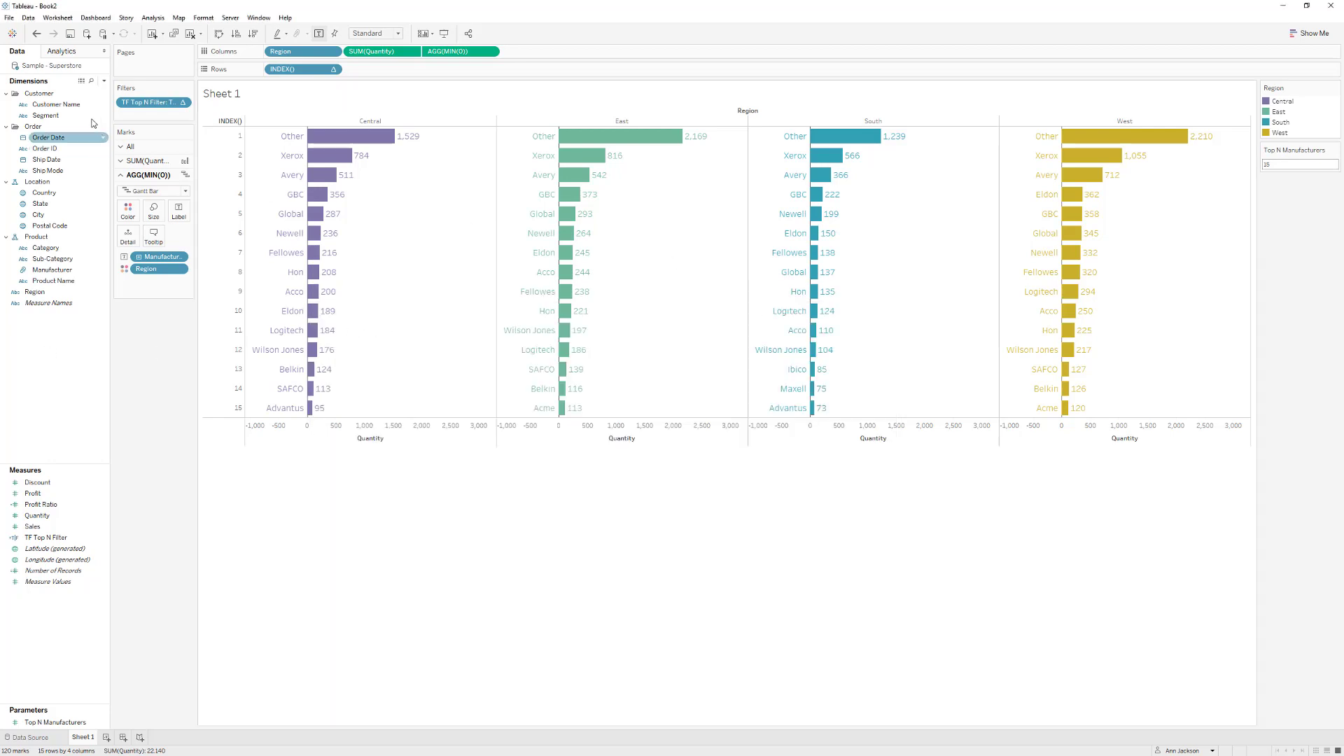
Create a Boolean parameter named Include Other with current value True and the aliases YES for True and NO for False
click(104, 80)
click(98, 100)
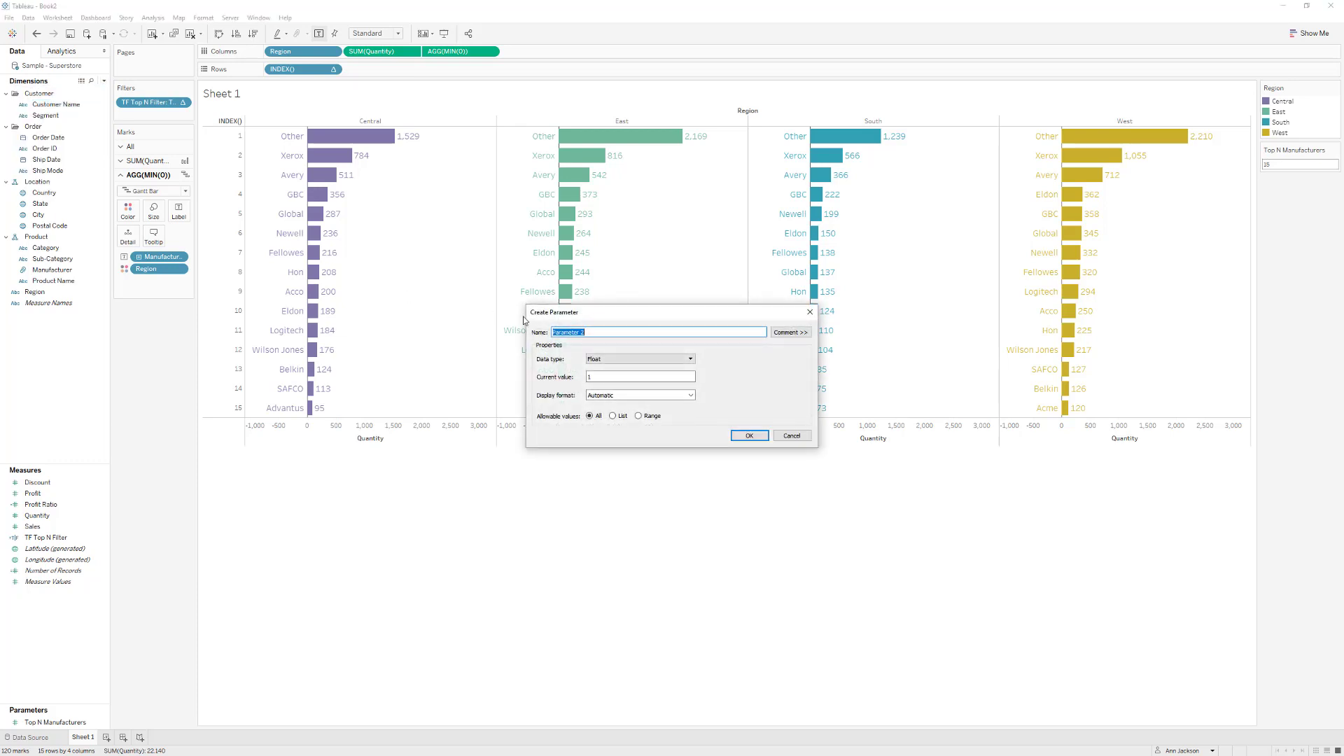
text(Indu)
text(de Other)
click(591, 361)
click(597, 388)
click(580, 446)
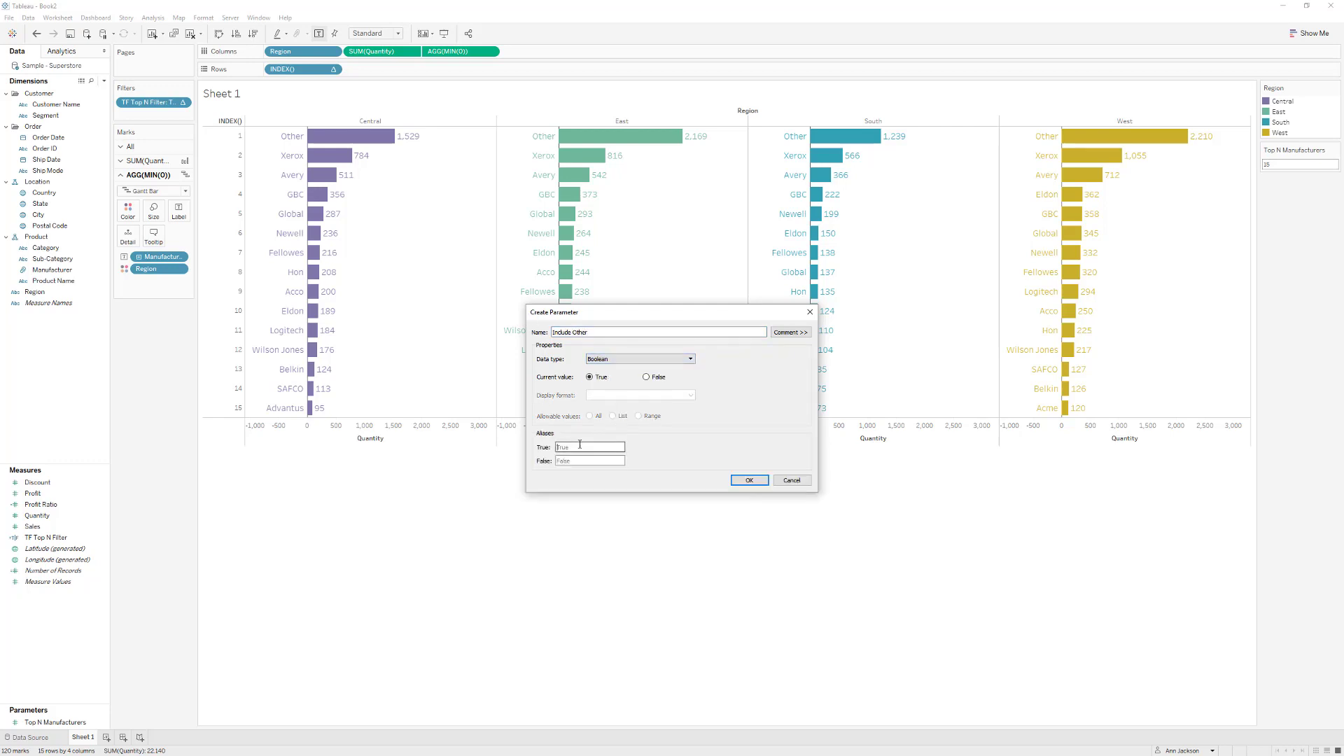
text(YES)
click(569, 461)
text(NO)
click(746, 480)
click(103, 81)
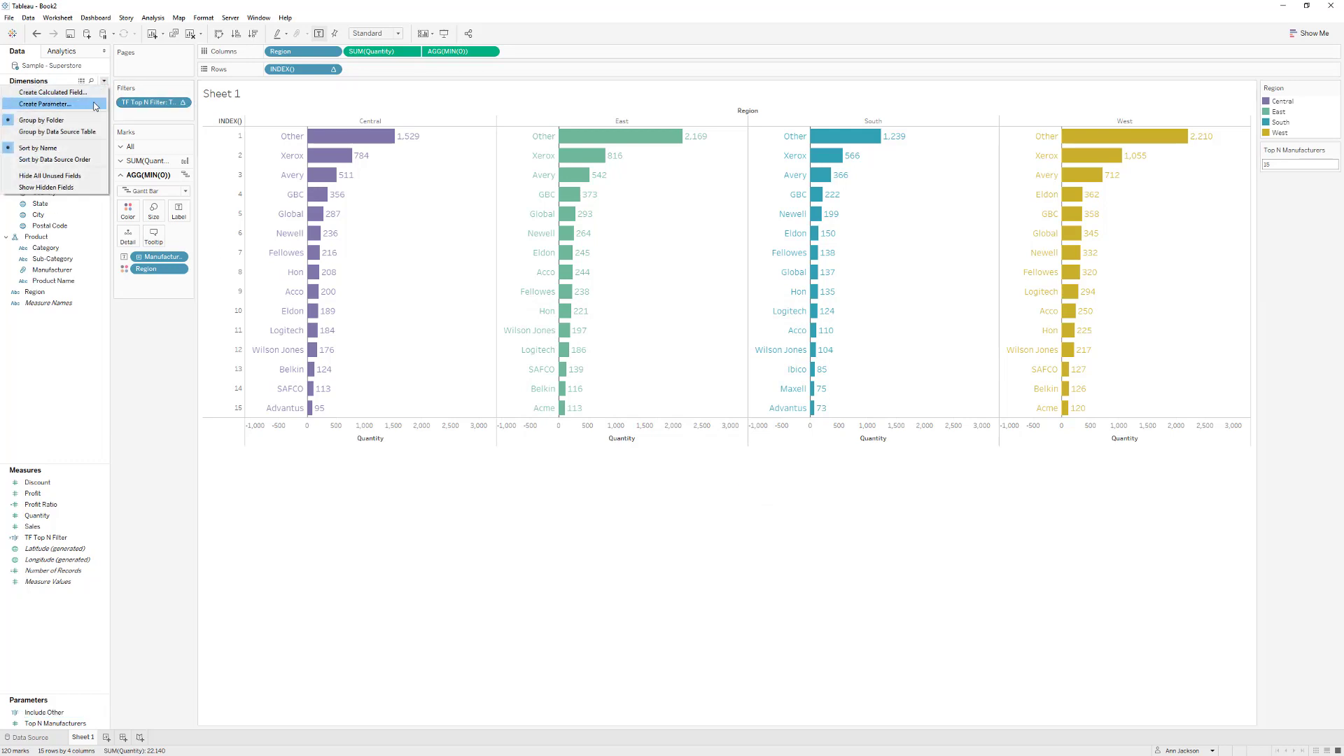
click(95, 105)
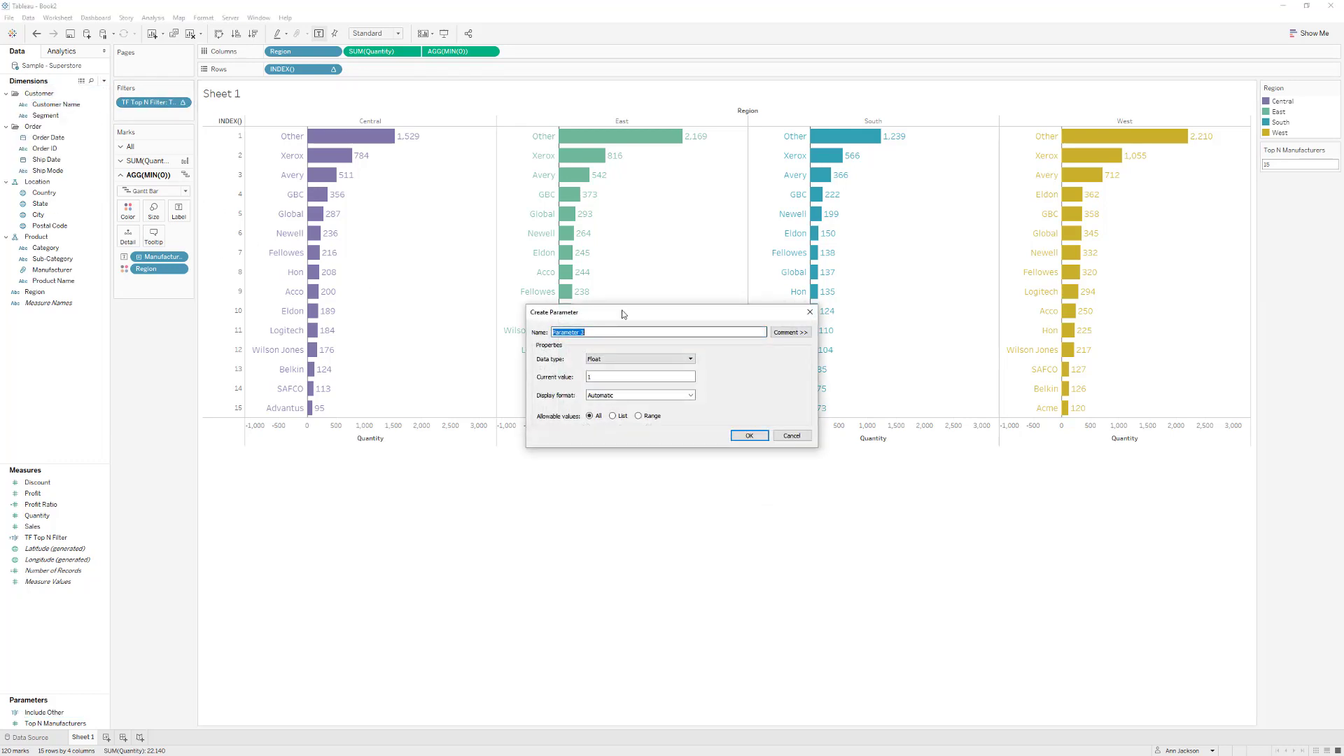
click(791, 436)
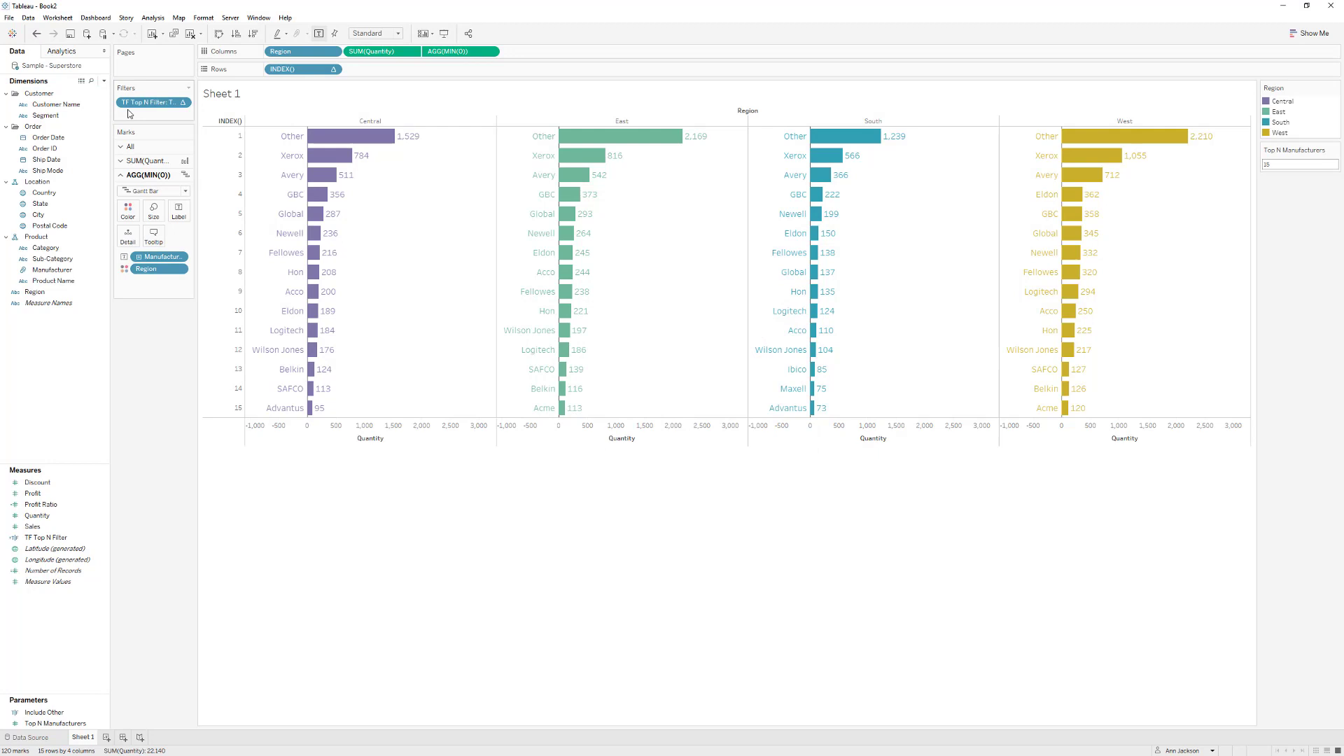
Start a calculated field named TF Include Other with the formula lines IF [Include Other] THEN TRUE
click(103, 81)
click(95, 92)
text(TF)
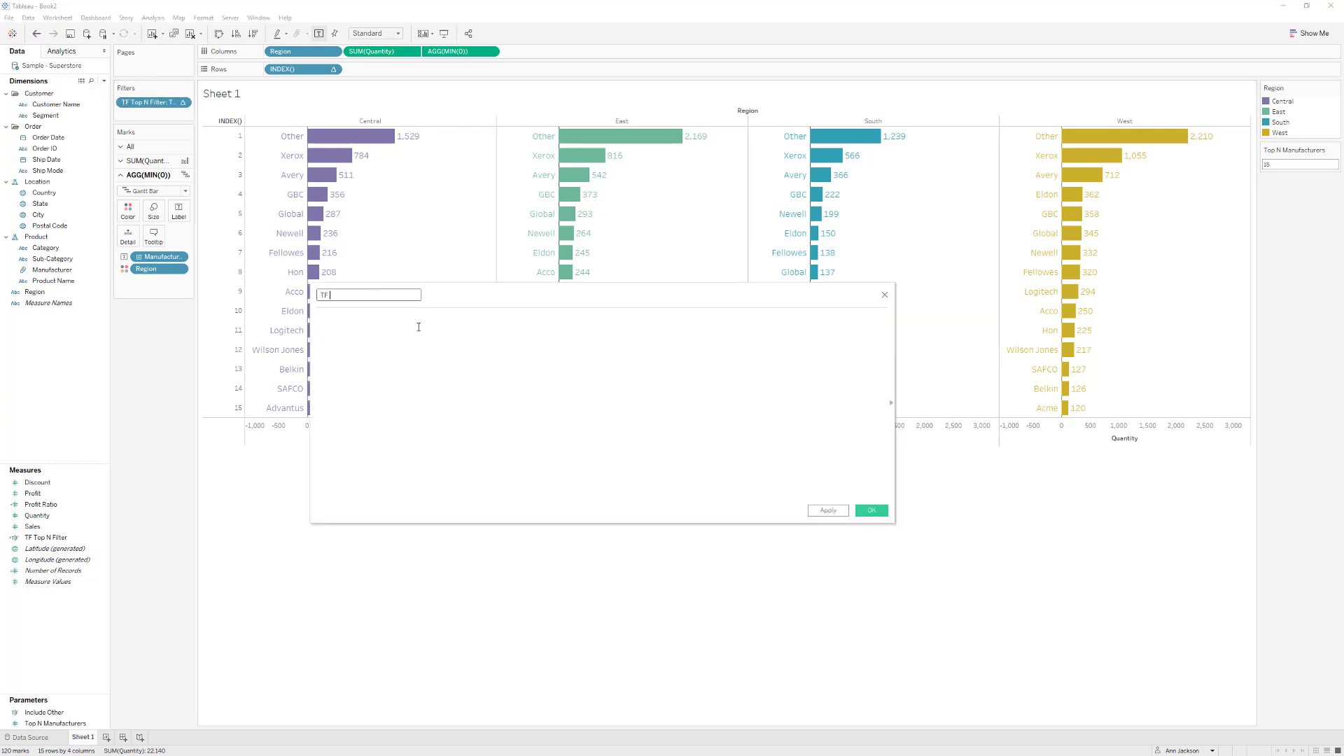
text( Include Other)
key(Tab)
text(IF IN)
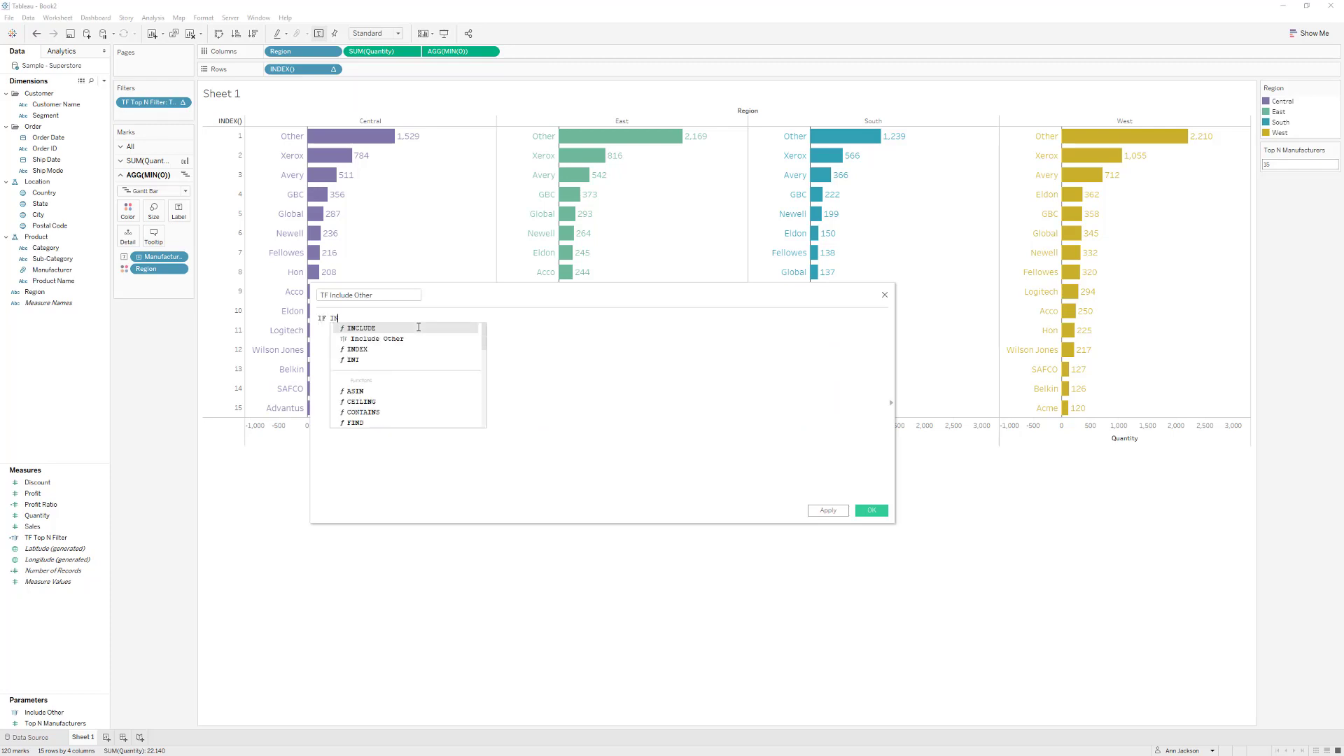
key(Down)
key(Return)
key(Return)
text(THEN TRUE)
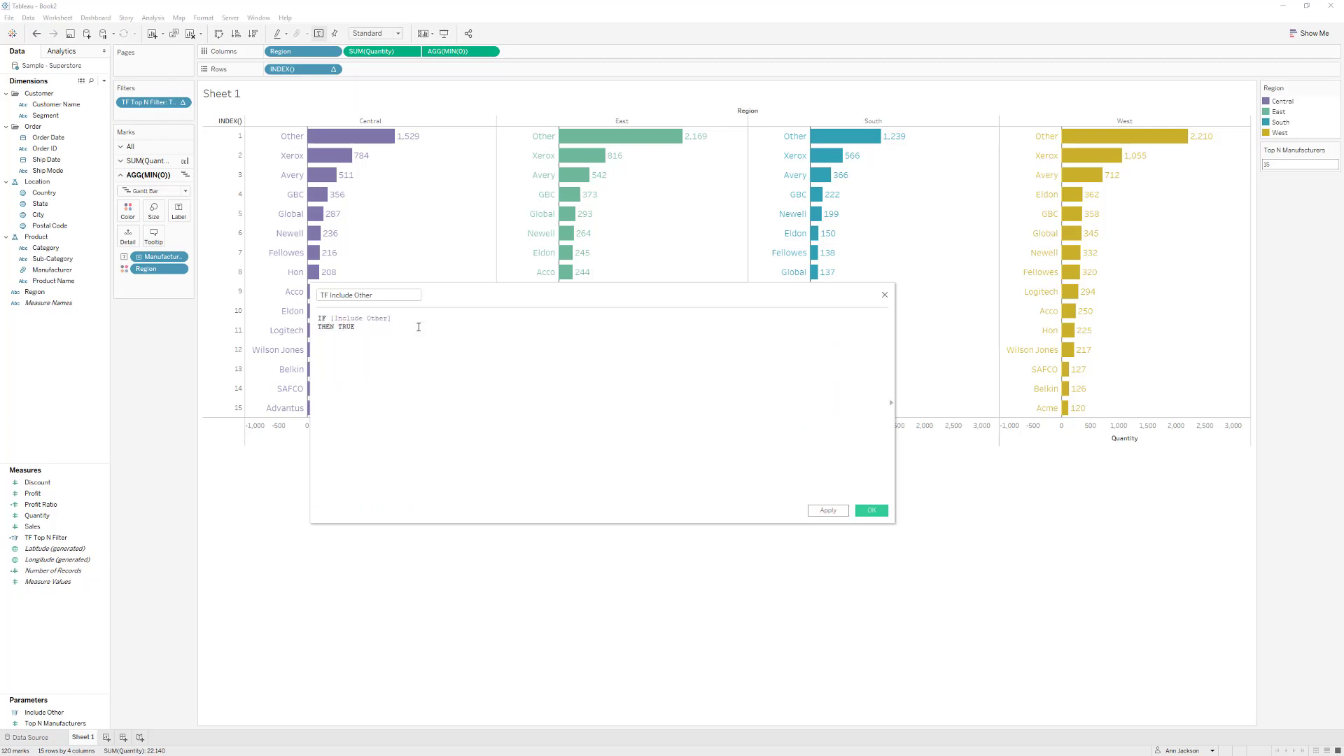
Complete the TF Include Other formula with ELSE [Manufacturer]<>"Other" END and save the calculated field
key(Return)
text(ELSE MANU)
key(Return)
text(<>'O)
text(ther' )
text(END)
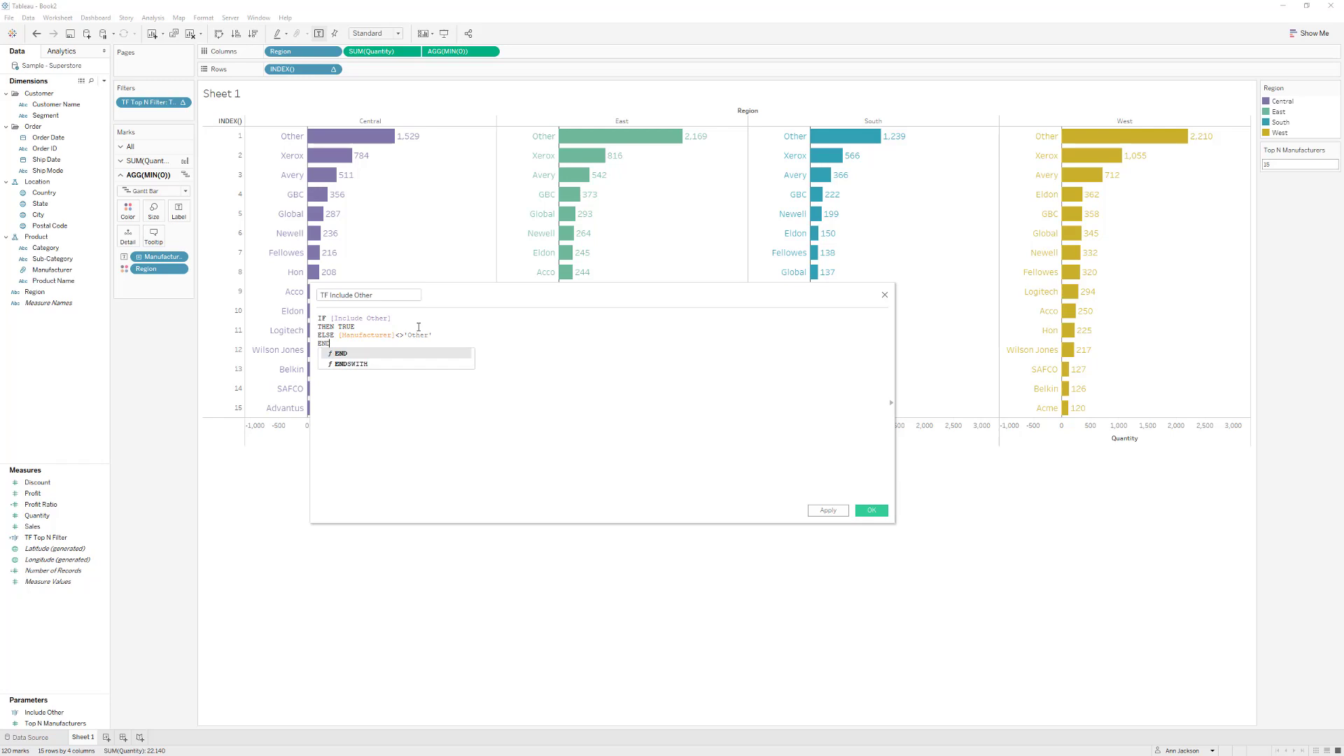
click(418, 327)
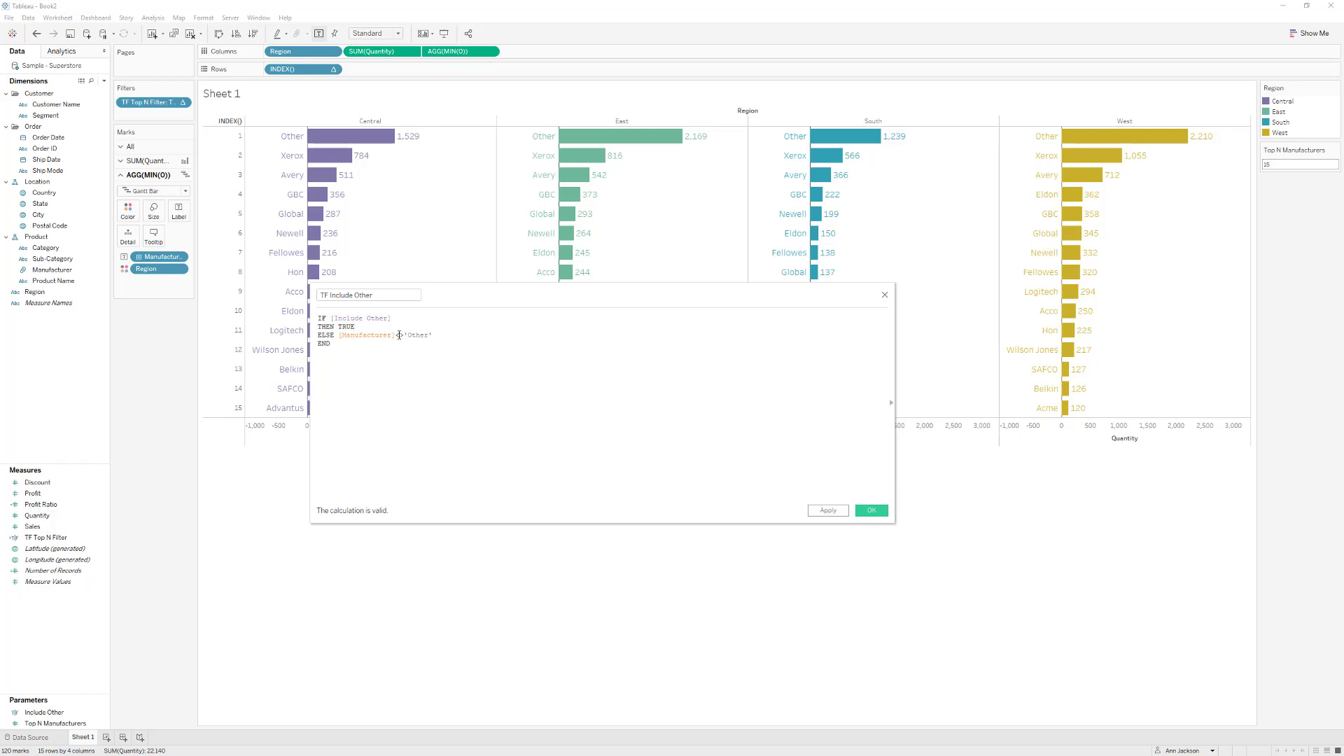
click(869, 510)
Filter the worksheet by TF Include Other, keeping only True
drag(44, 303, 169, 116)
click(573, 323)
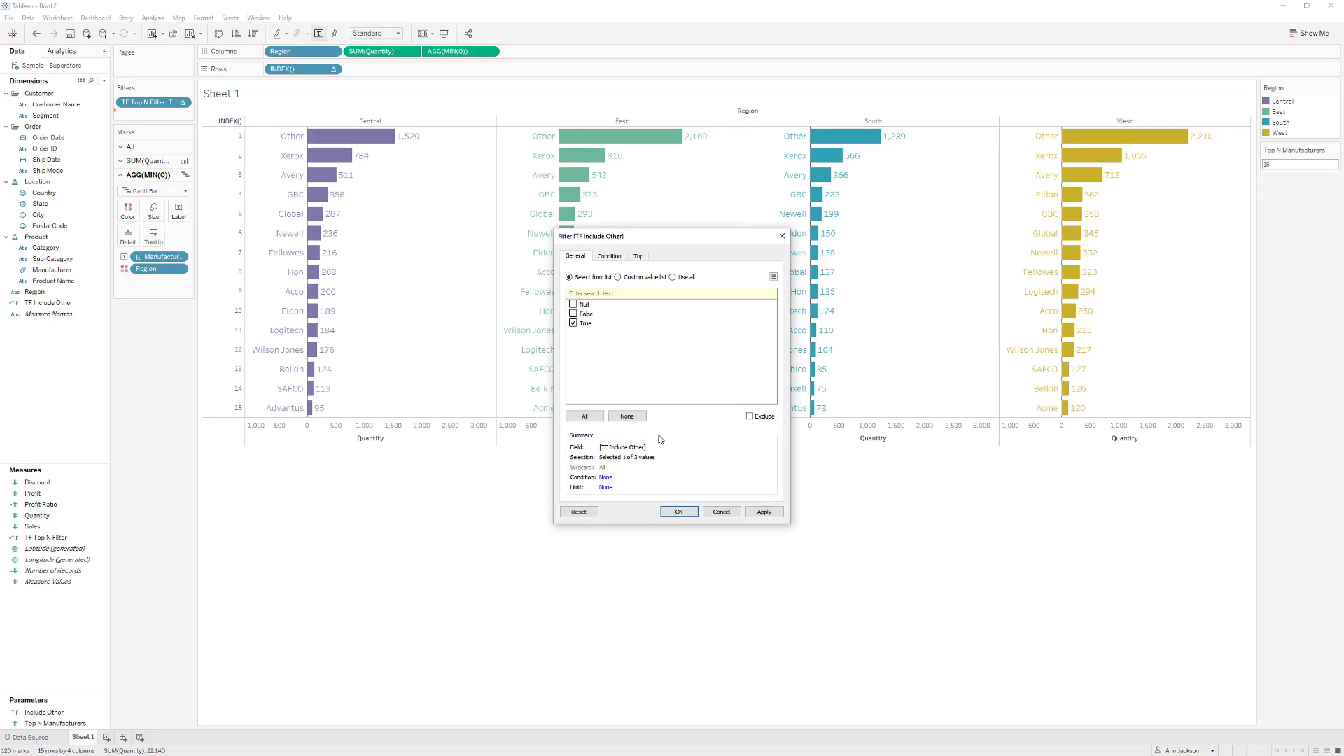
click(761, 513)
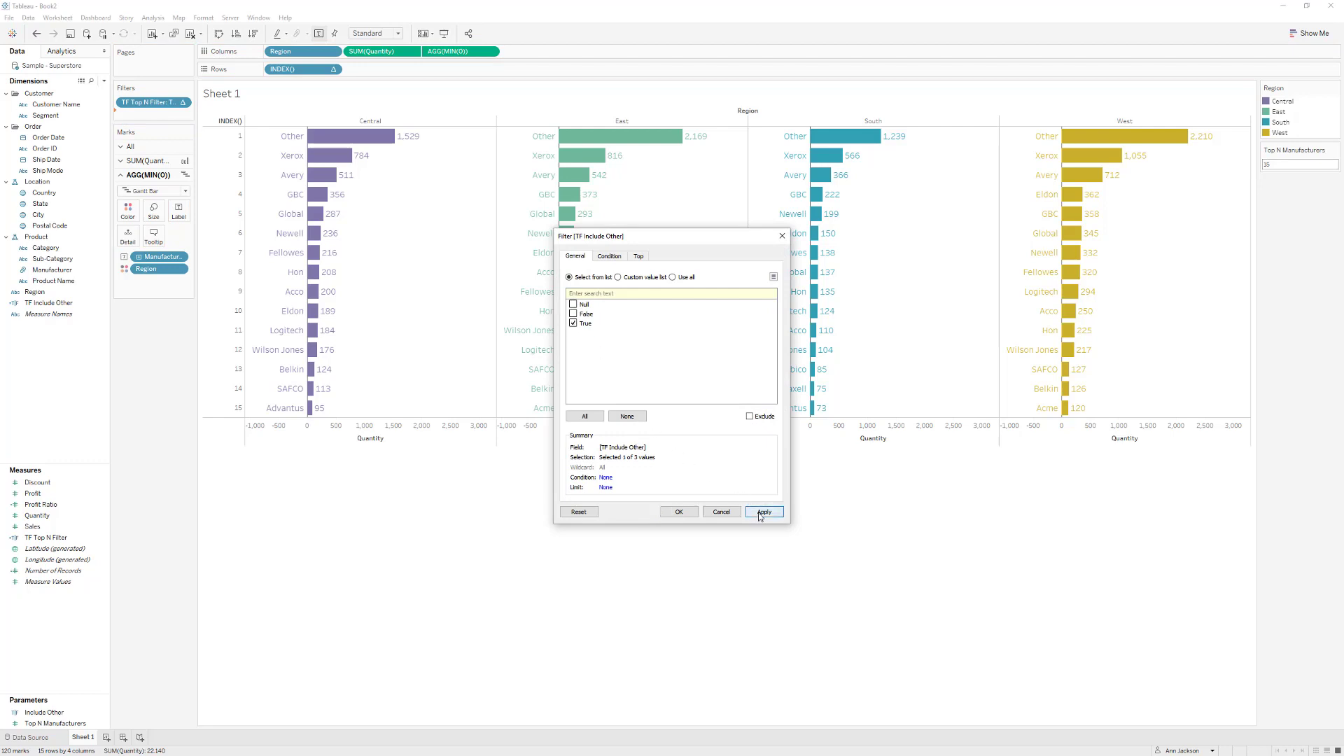
click(678, 511)
Show the control for the Include Other parameter and place it above Top N Manufacturers
click(68, 713)
right_click(71, 718)
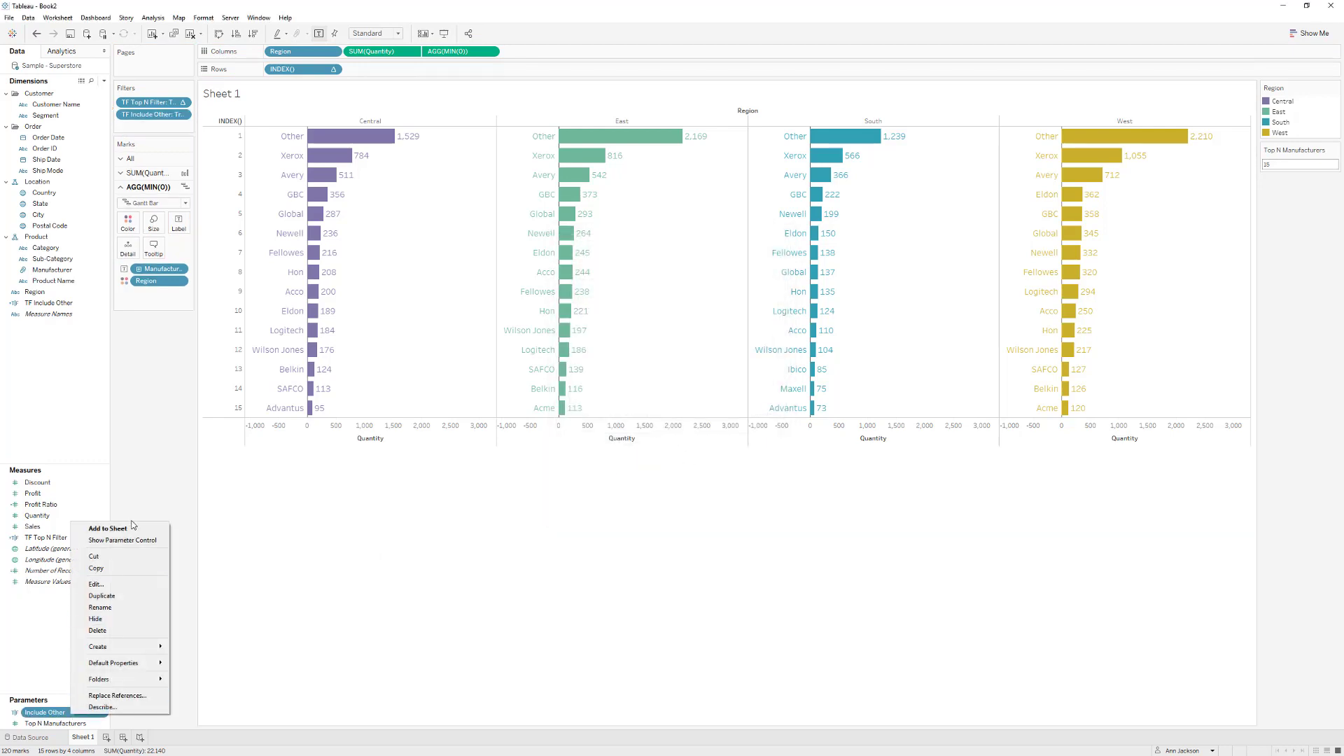
click(112, 539)
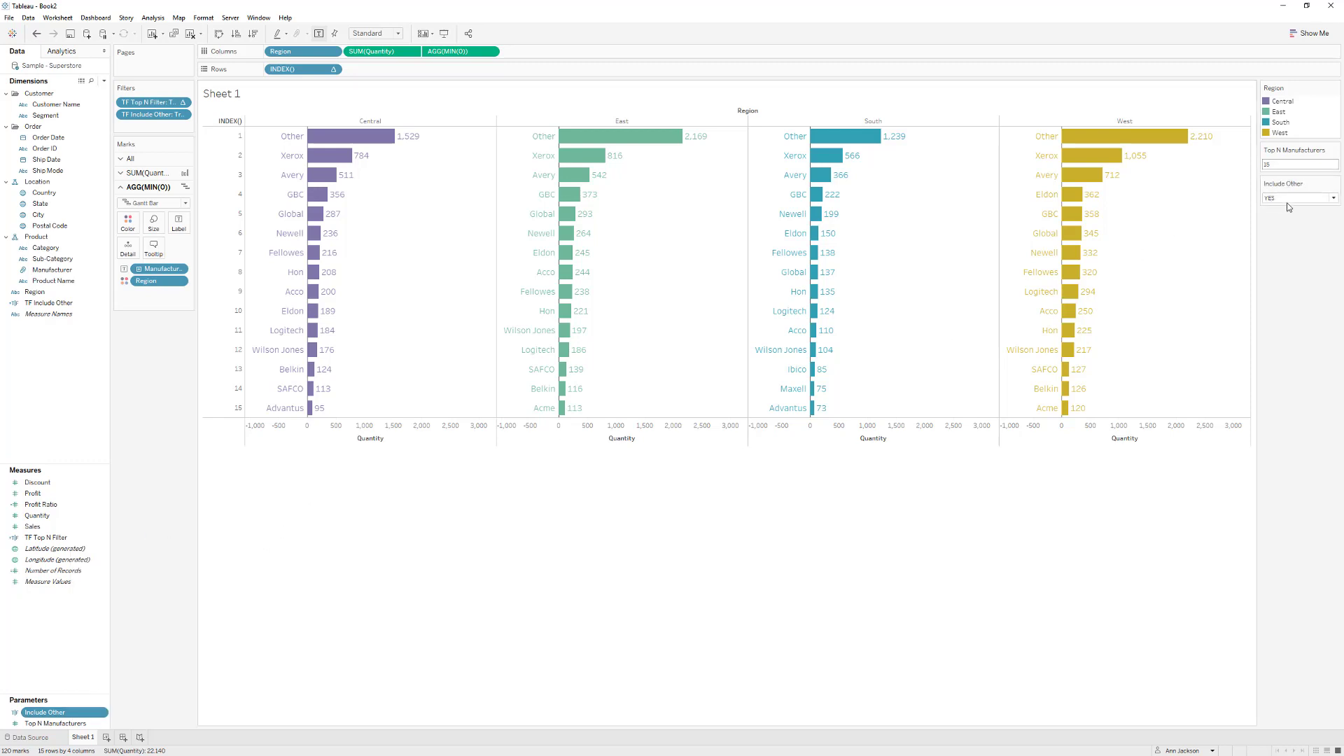
drag(1287, 186, 1289, 156)
Test the Include Other parameter by switching it to NO and back to YES, and leave it set to NO
click(1295, 164)
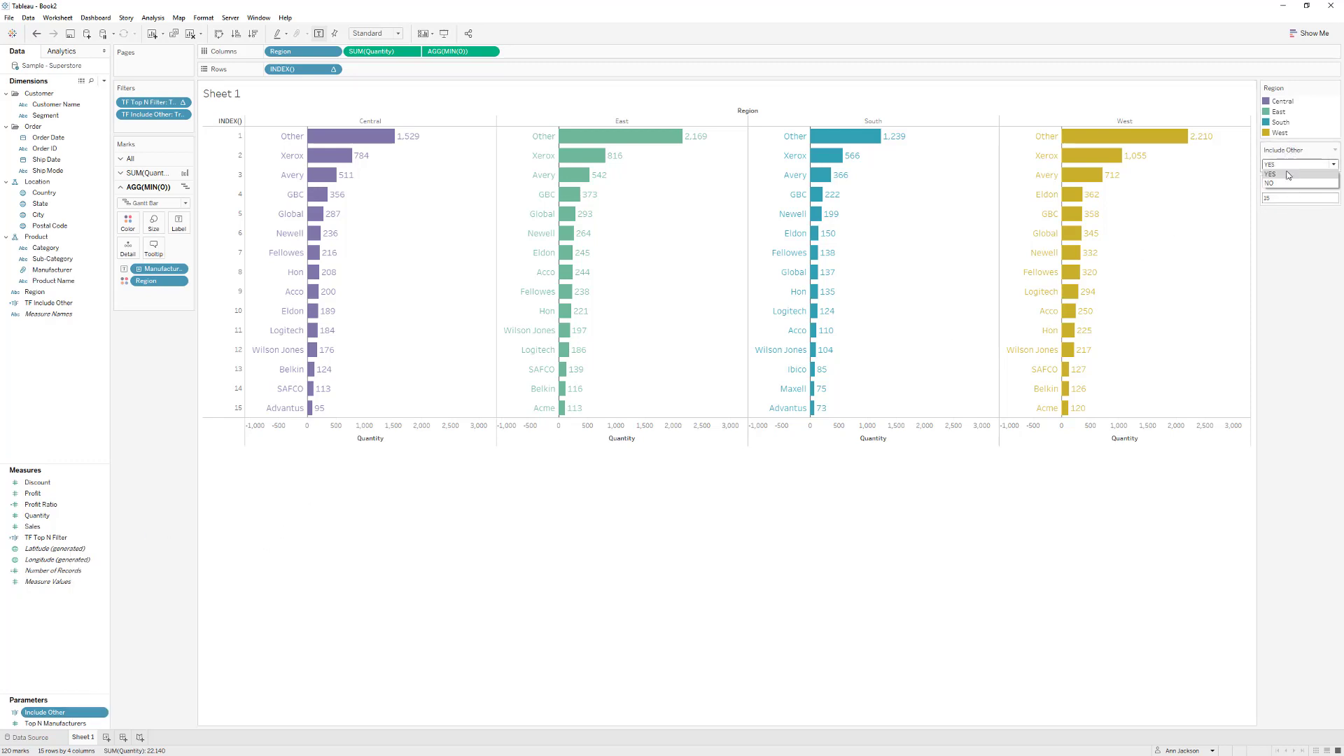
click(1284, 183)
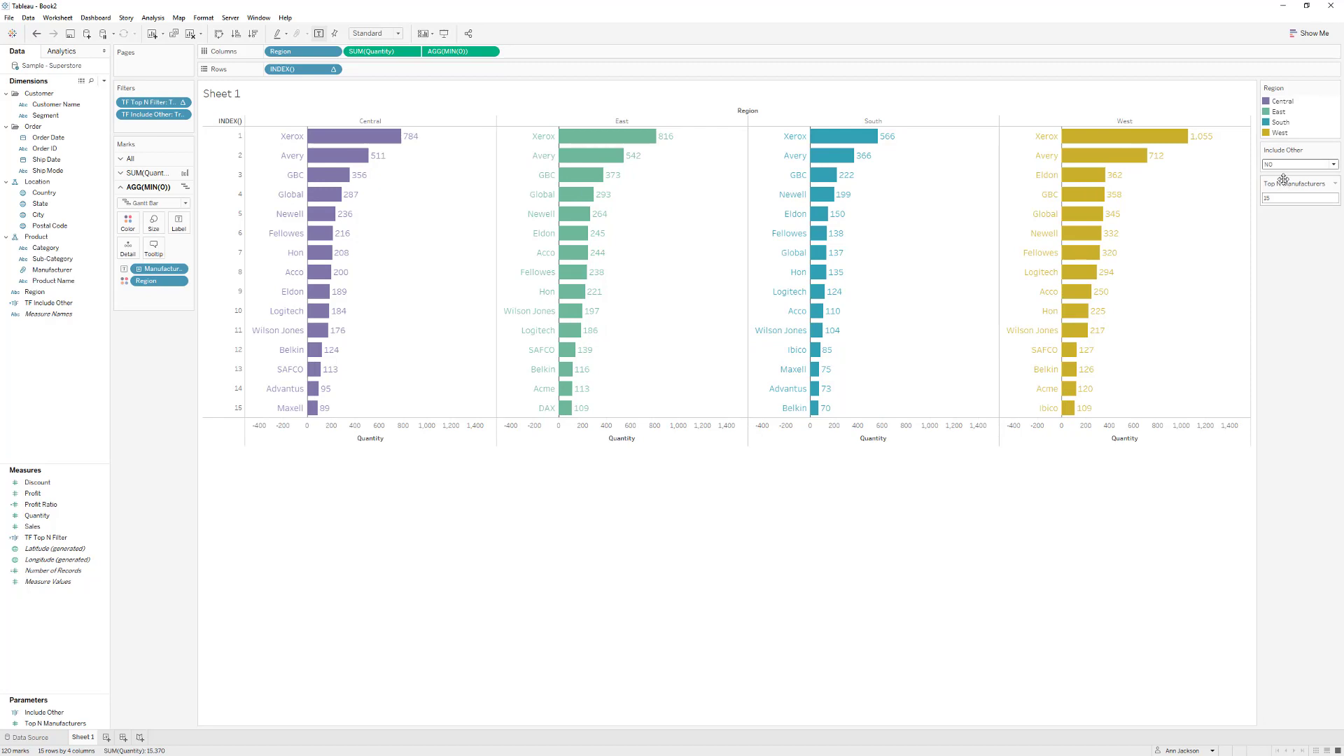
click(1288, 165)
click(1286, 174)
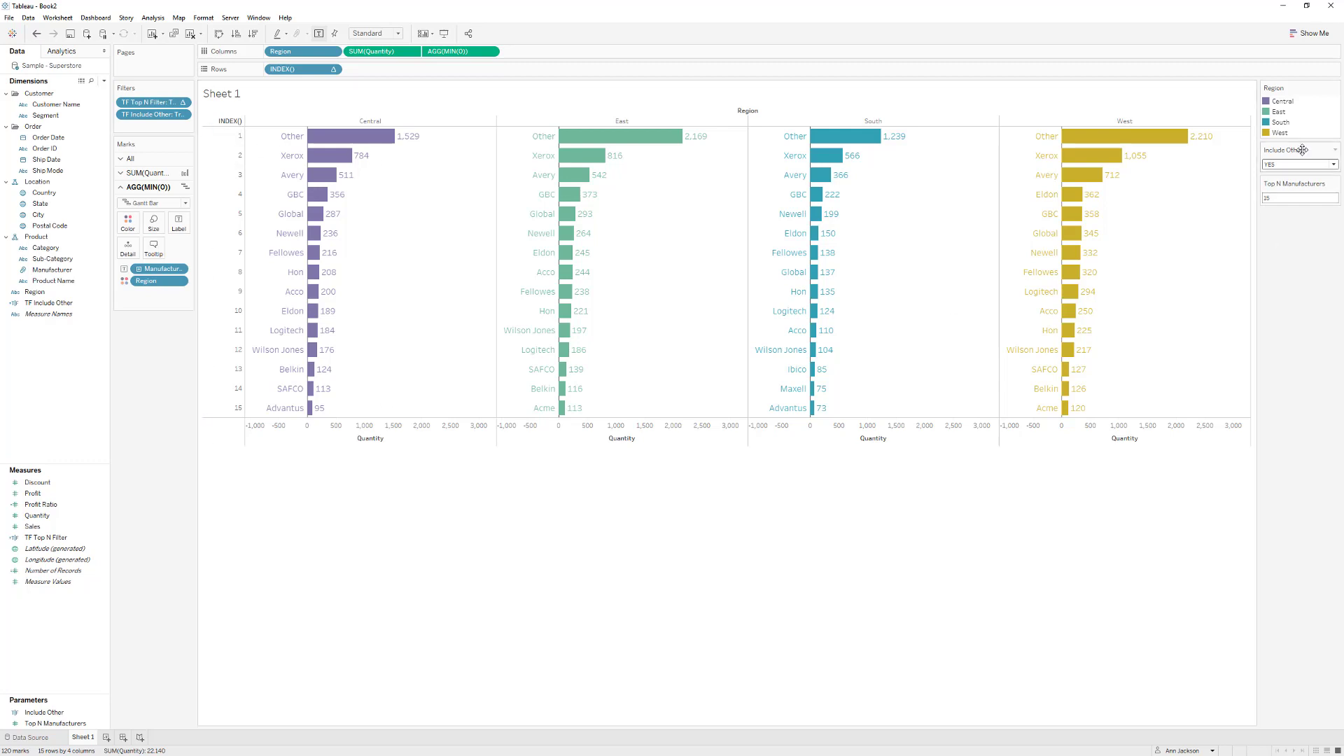
click(1333, 164)
click(1284, 184)
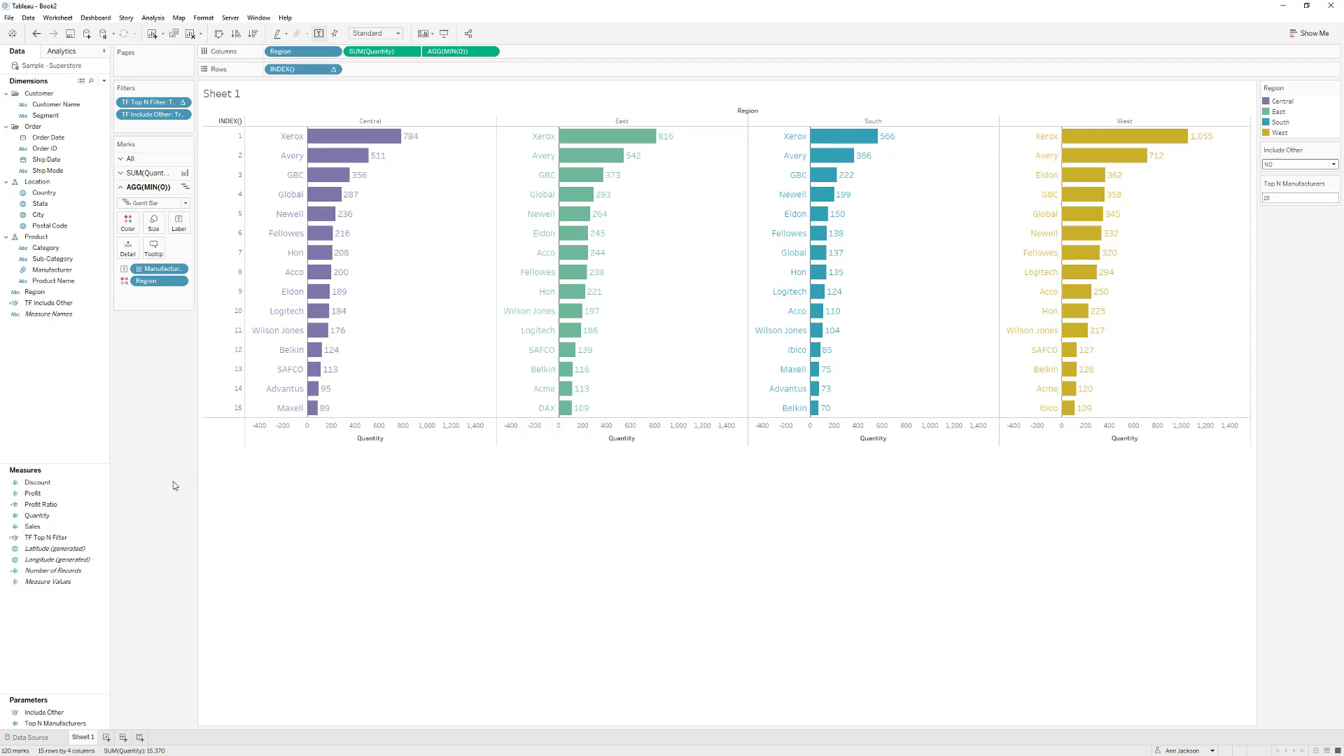
Switch to the browser to examine how the reference chart highlights a manufacturer and its rank, and return to Tableau
key(alt+Tab)
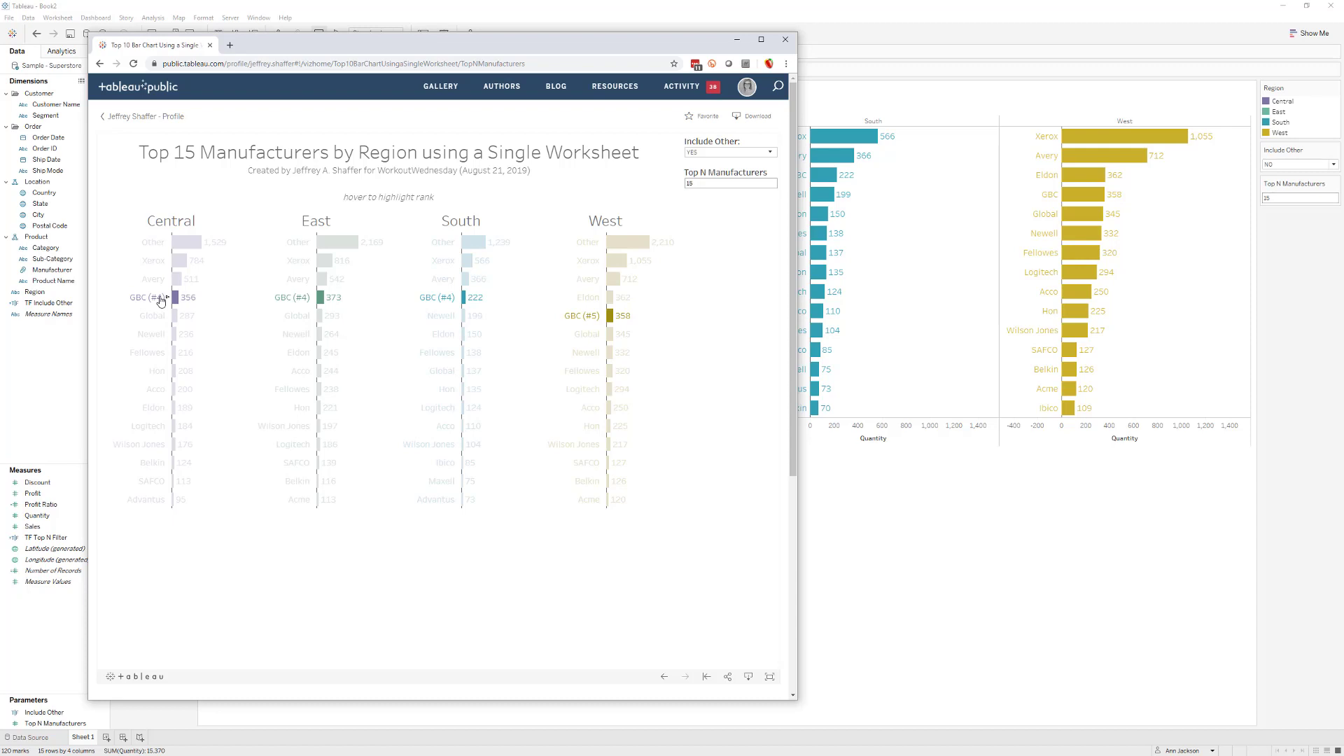
click(323, 7)
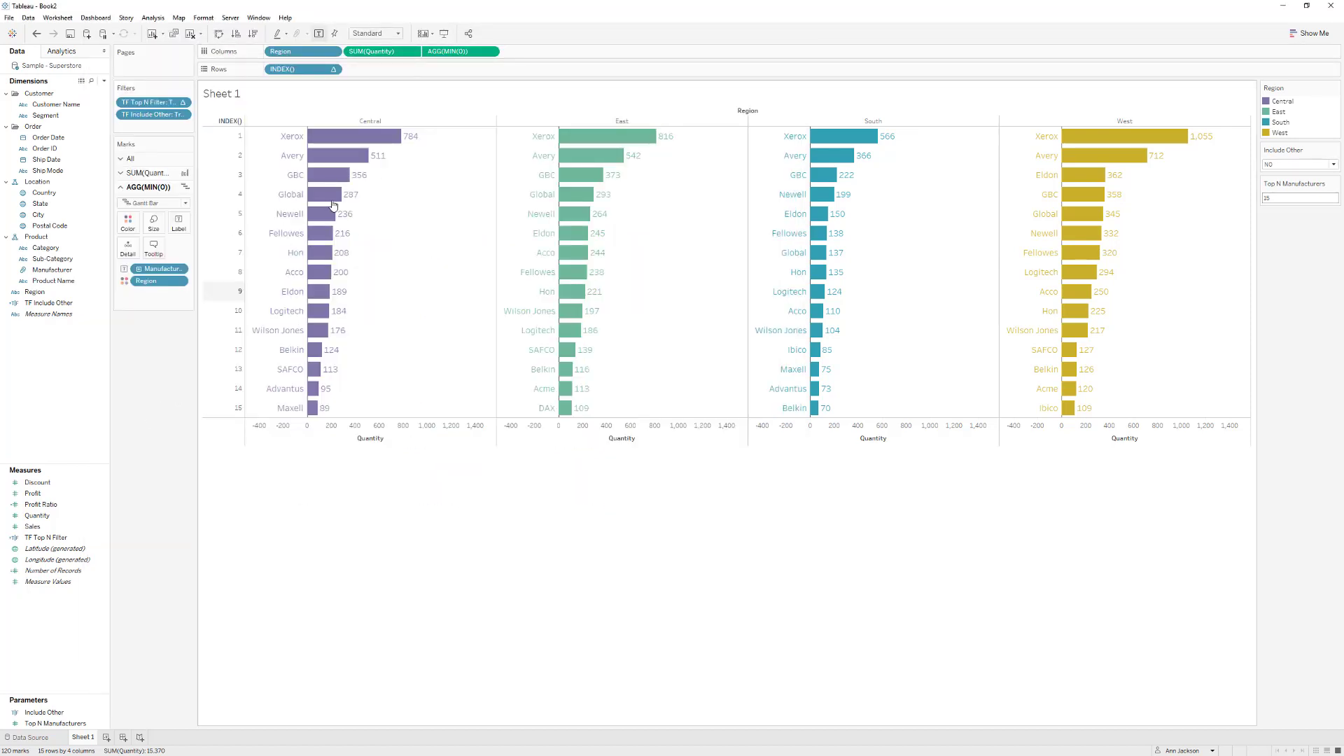
Create a set named Highlight MFG from the Xerox bar in Central, with Region removed so it contains only the manufacturer
right_click(341, 136)
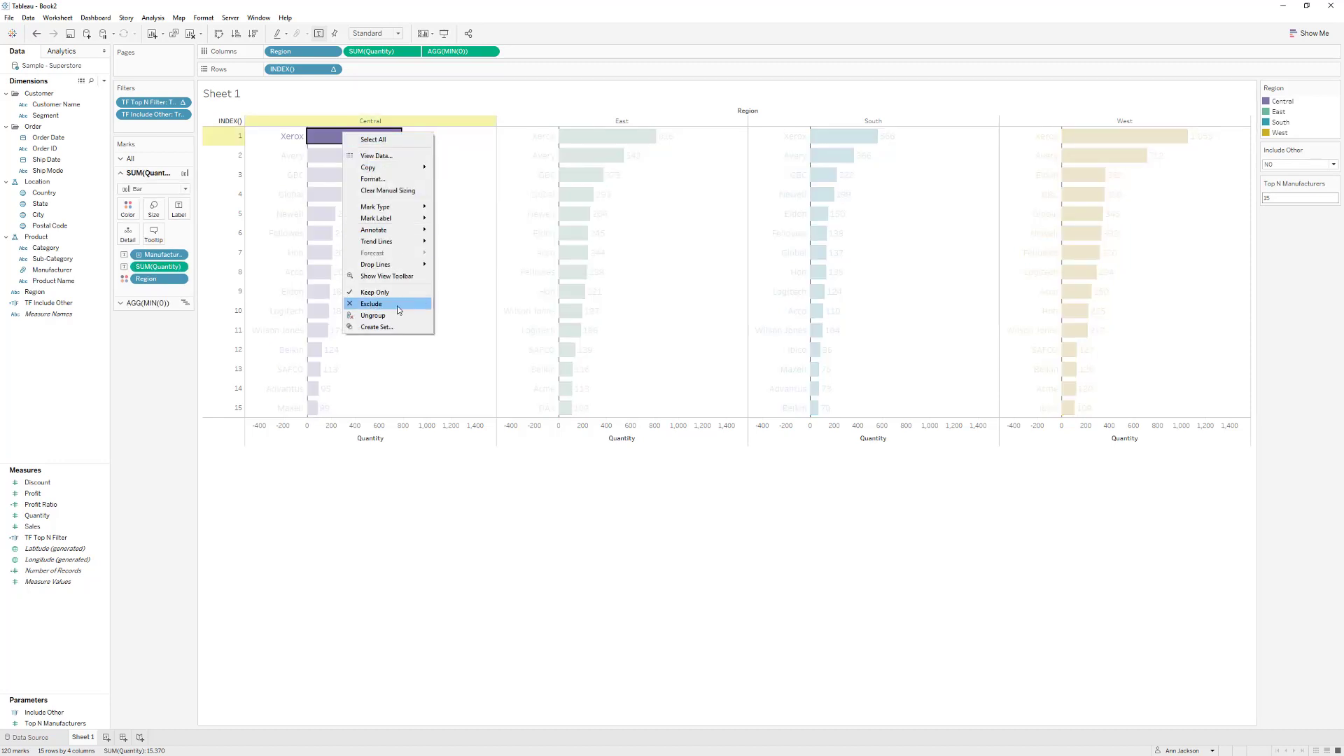
click(388, 326)
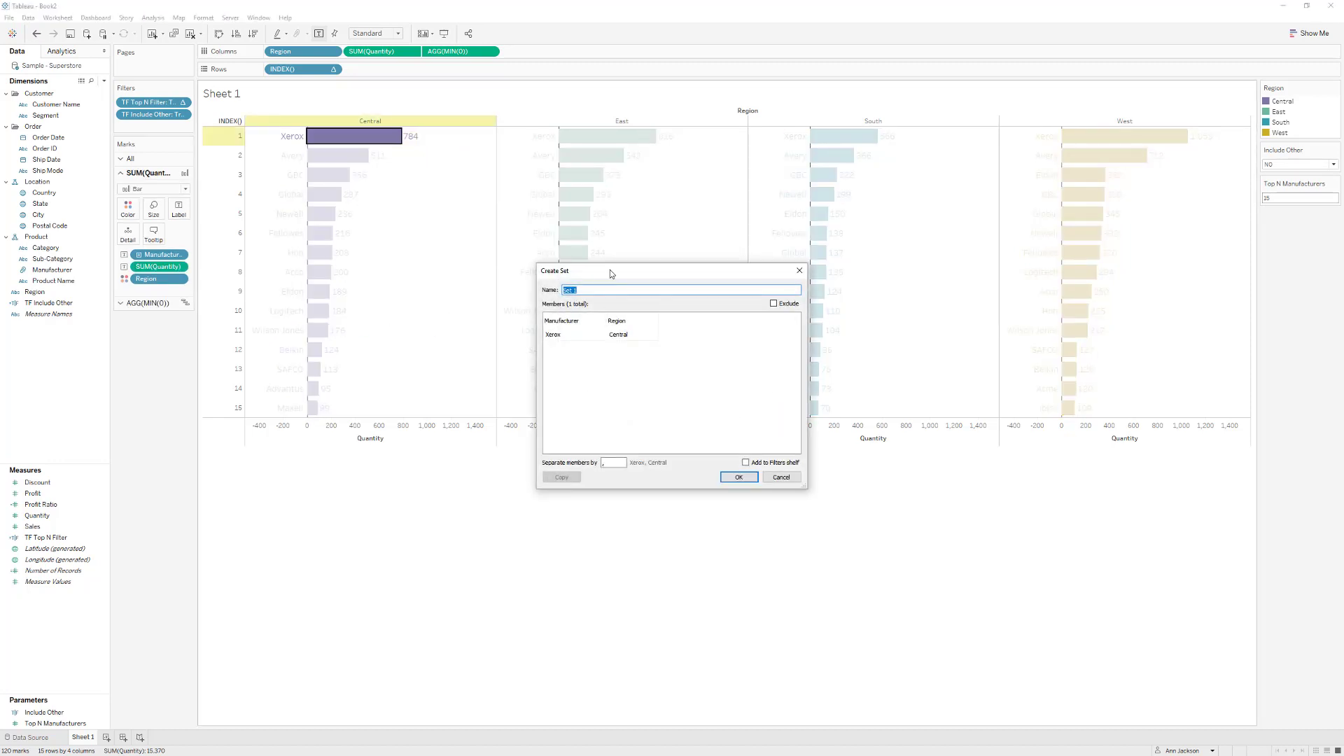
drag(610, 270, 409, 237)
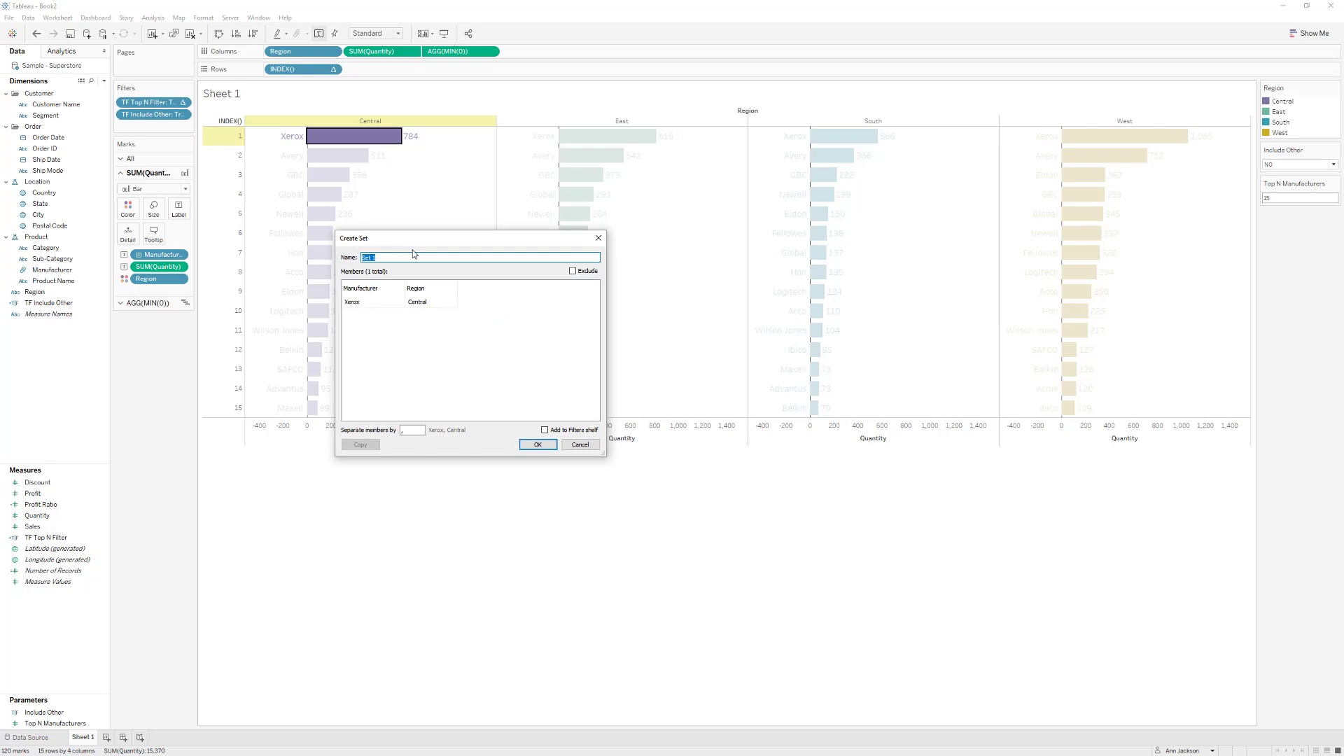
text(Highlight MFG)
click(452, 288)
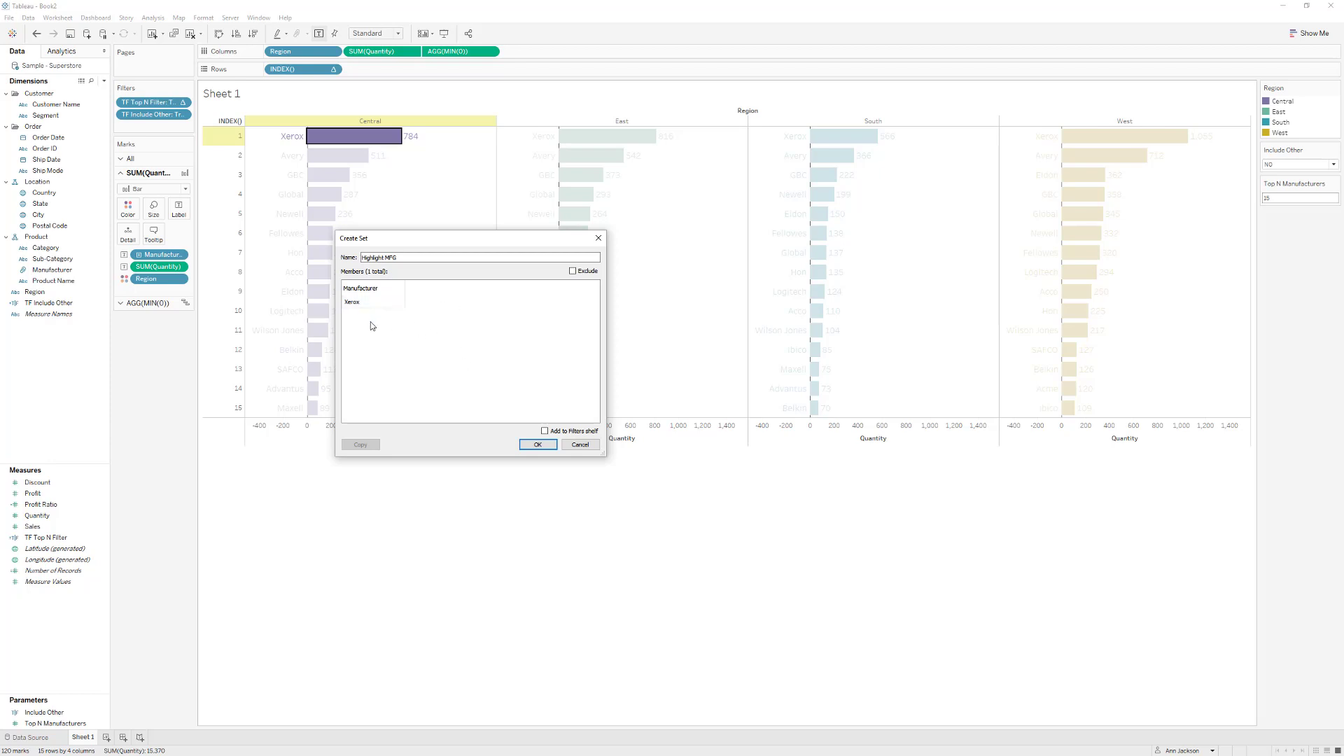
click(537, 445)
key(Escape)
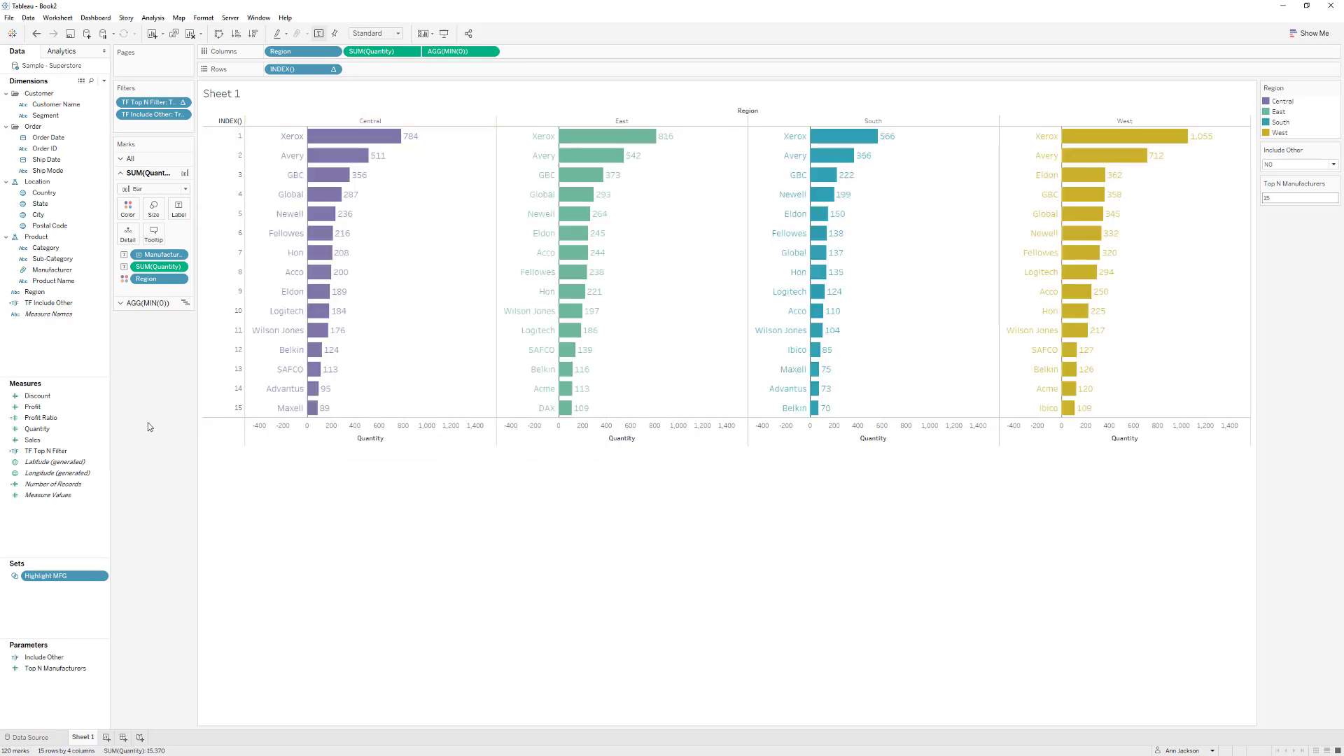
Start a calculated field named MFG Label with the formula lines IF [Highlight MFG] THEN [Manufacturer]
click(106, 86)
click(99, 94)
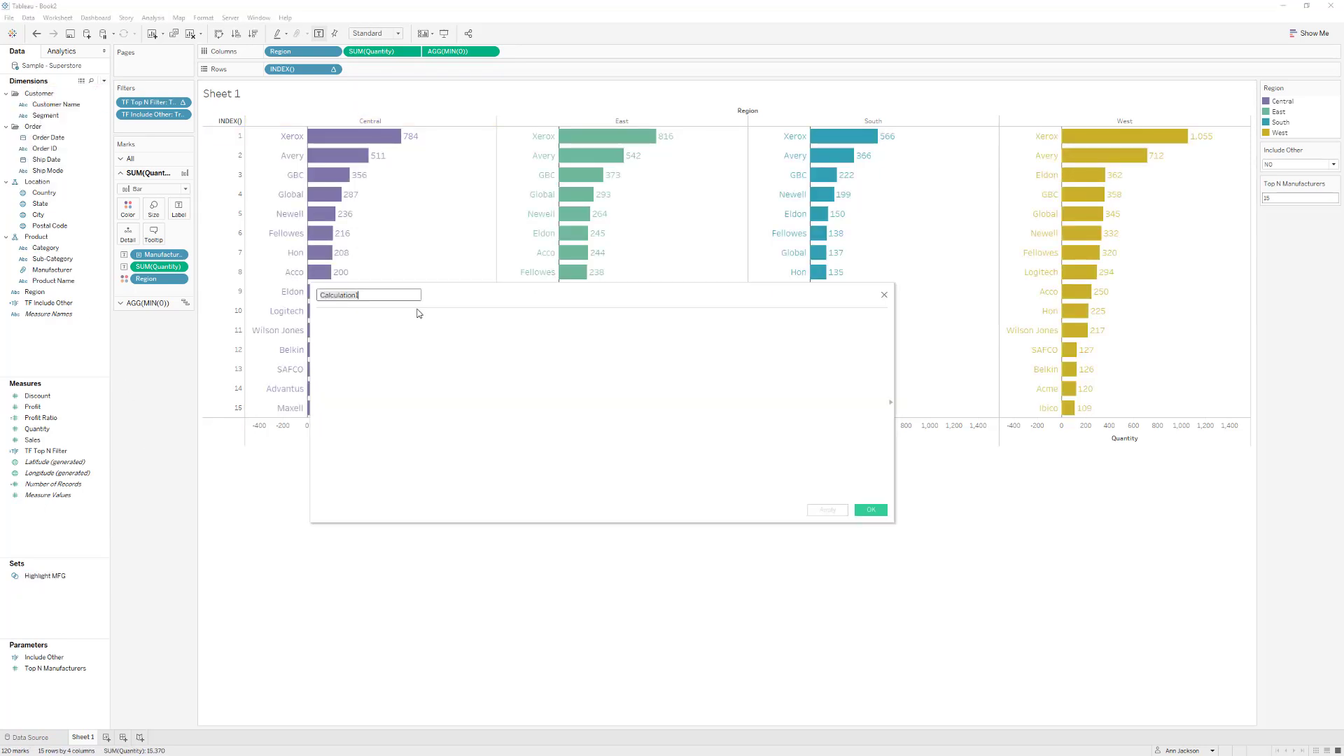
text(MFG Label)
key(Tab)
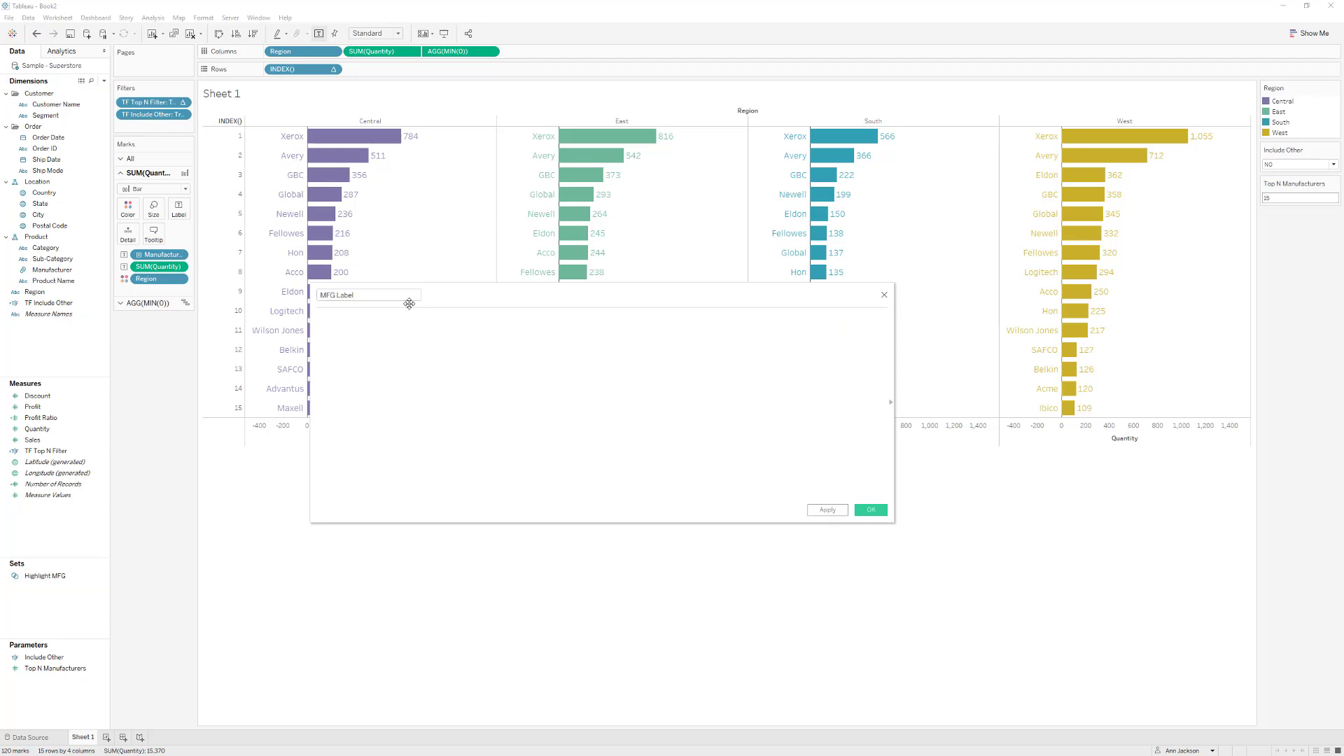
text(IF [Highlight MFG])
key(Return)
text(THE)
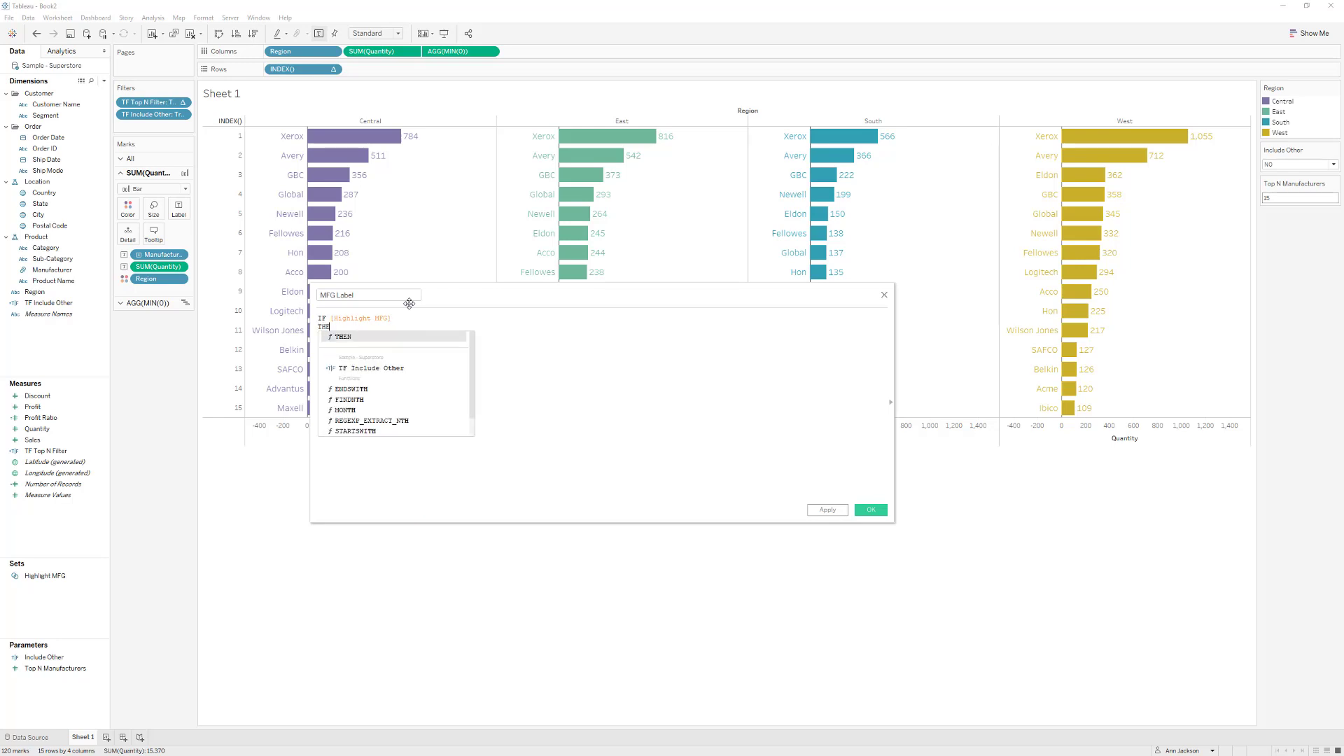
text(N M)
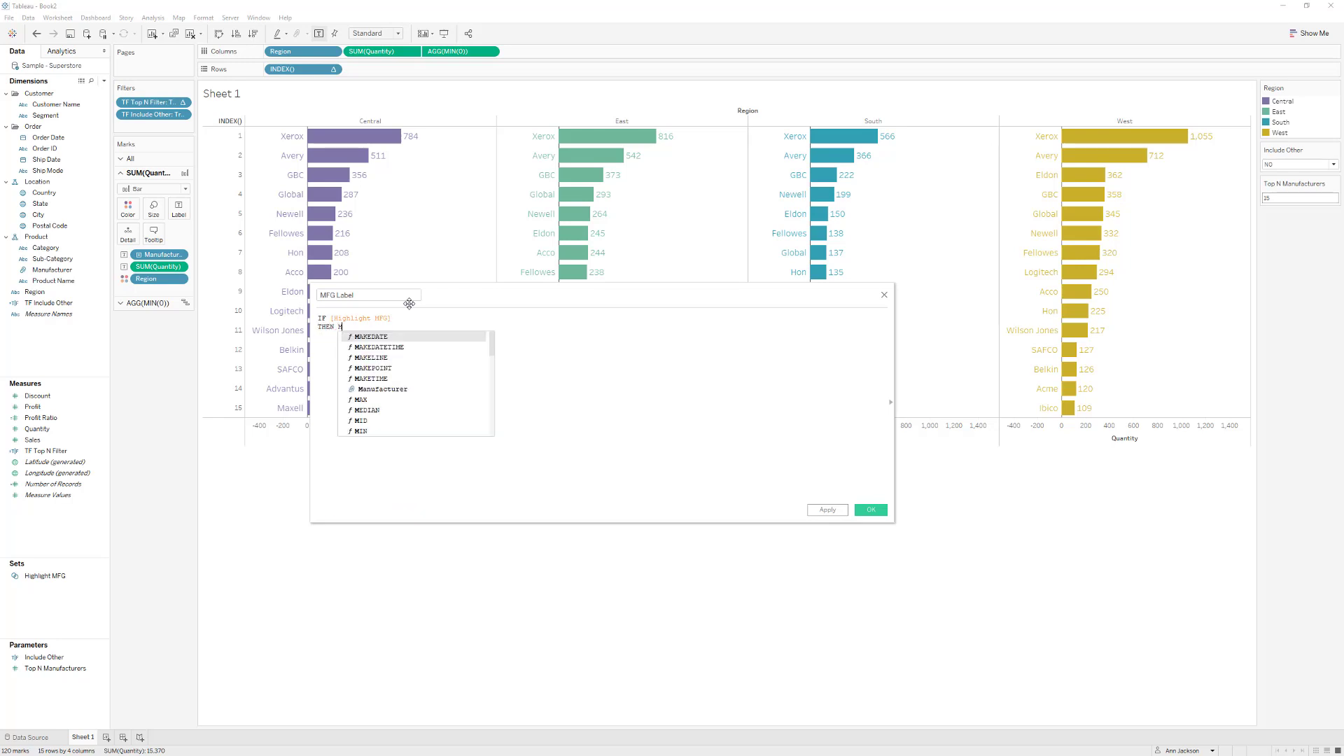
key(Down)
key(Down)
key(Down)
key(Down)
key(Down)
key(Return)
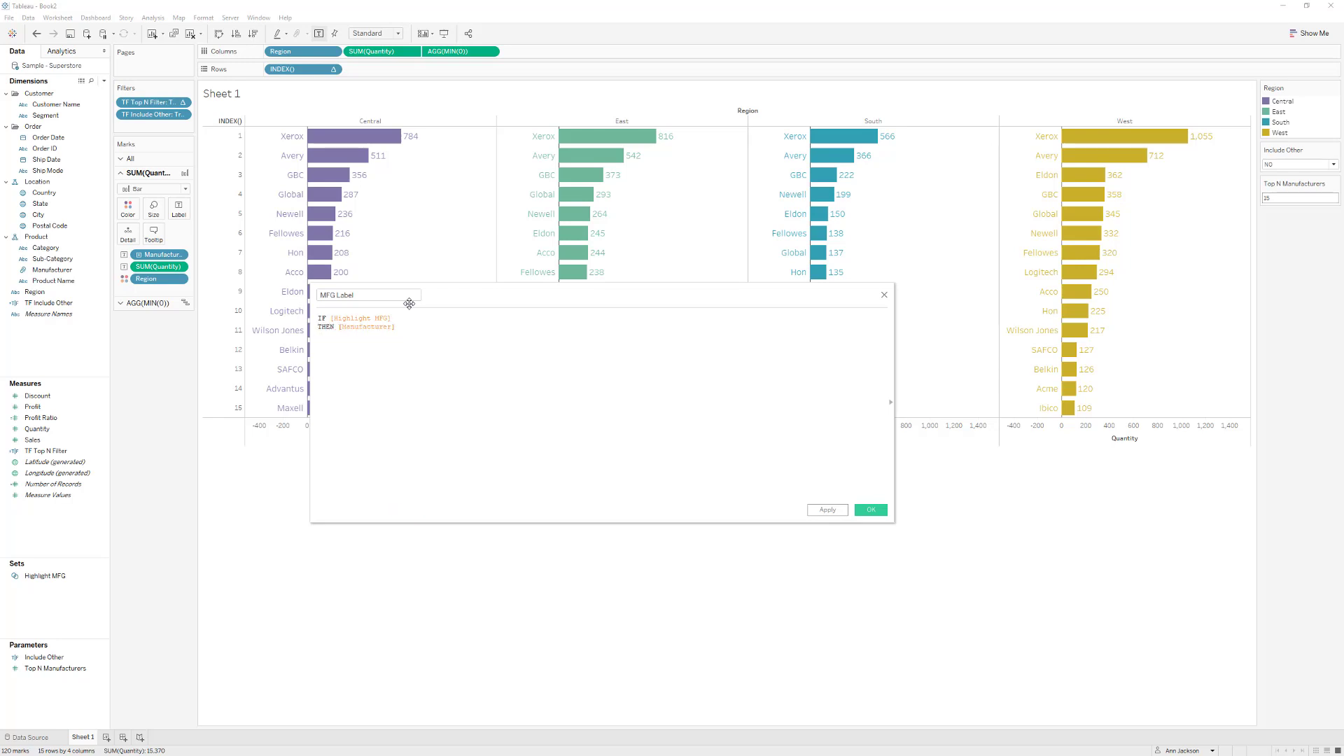
Append the rank in parentheses to the manufacturer in the THEN line with + "(# "+ STR(INDEX()) +")"
text(+ "(# "+ STR()
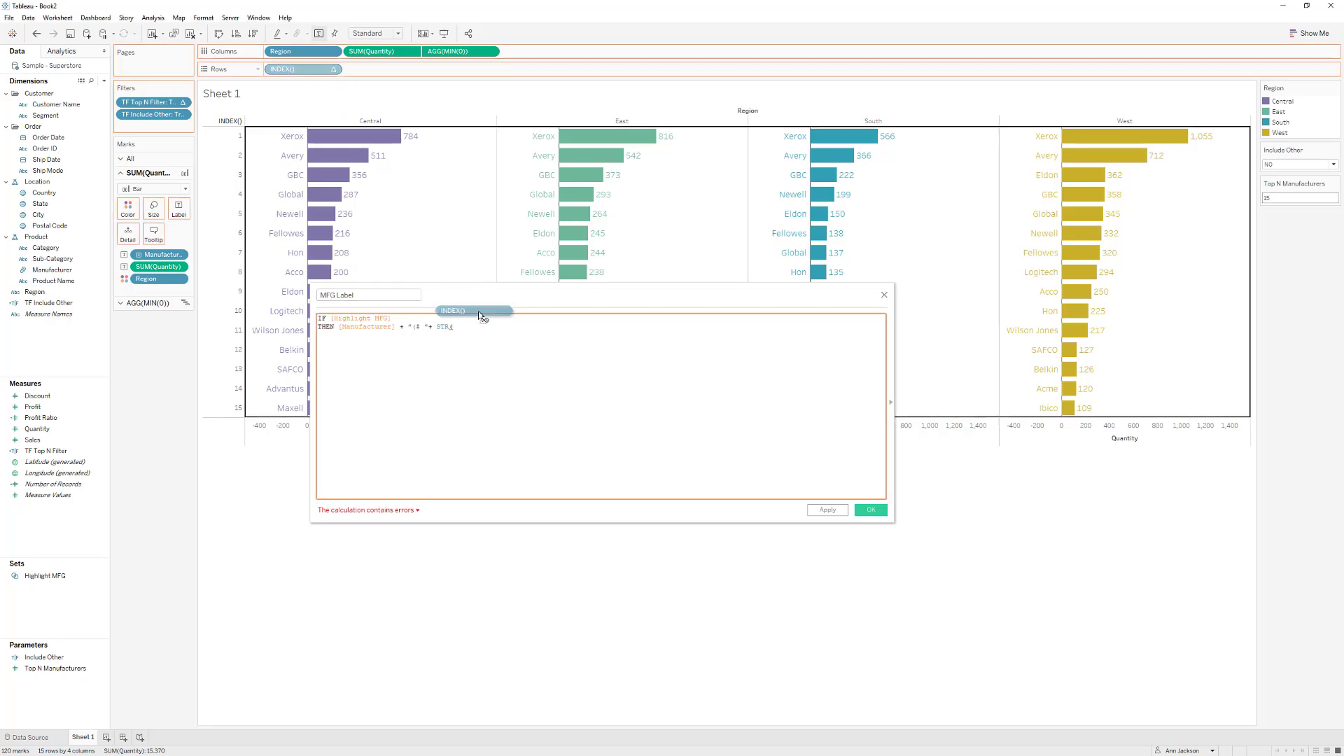
drag(287, 68, 514, 374)
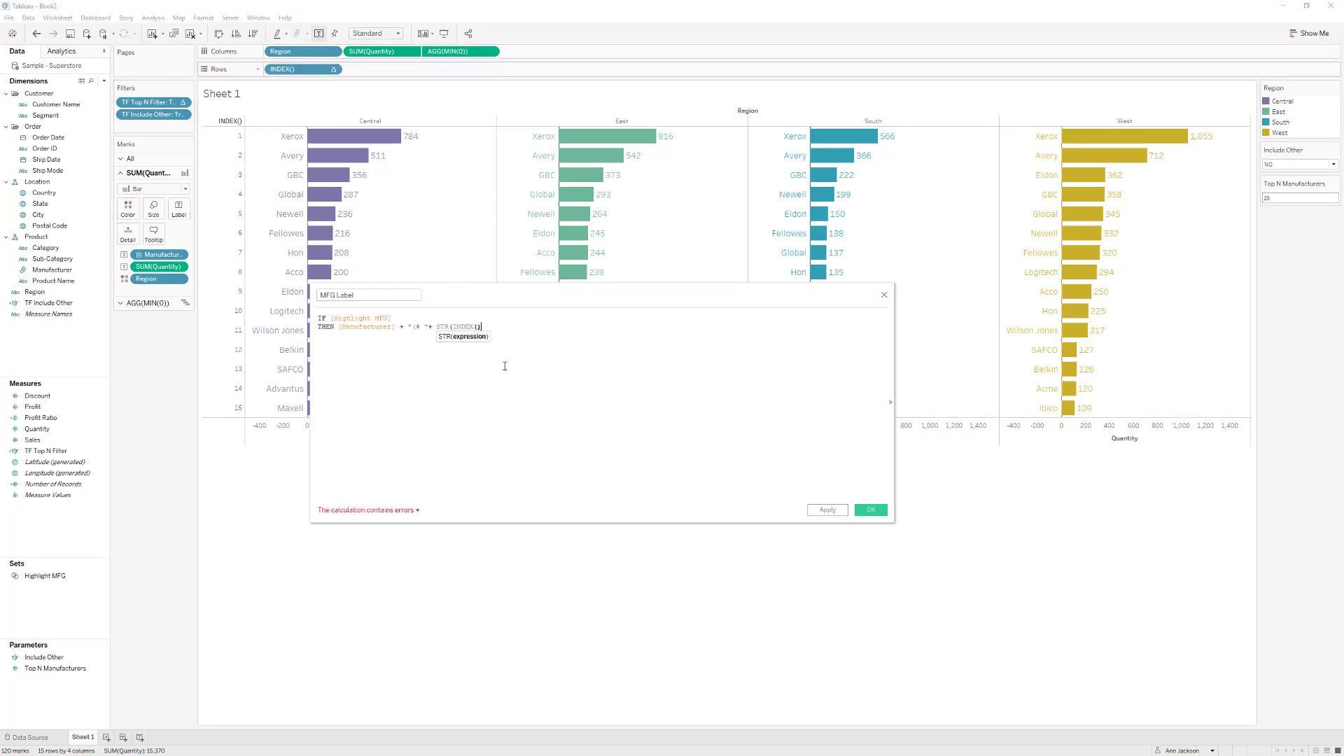
text(),)
key(BackSpace)
text(+")
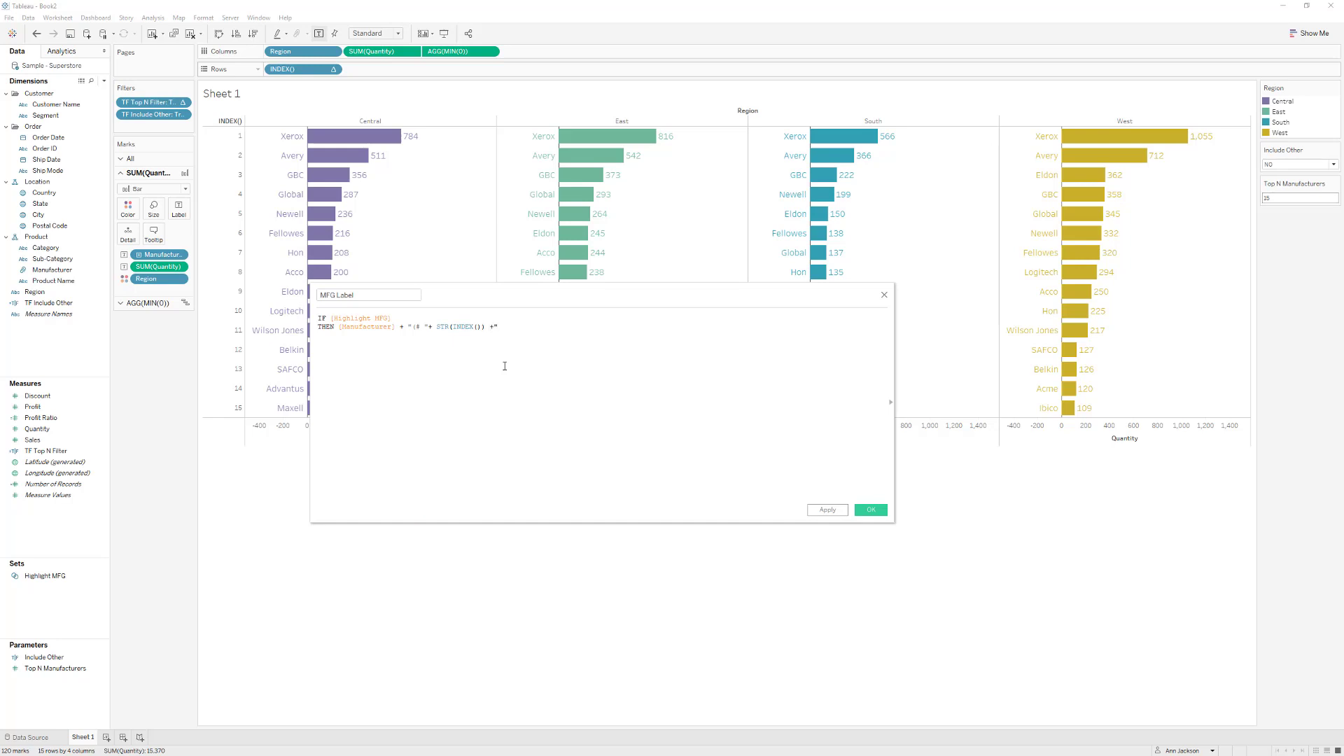
text())
Complete the MFG Label formula with the lines ELSE [Manufacturer] and END
text(END)
key(BackSpace)
key(BackSpace)
key(BackSpace)
text(ELSE M)
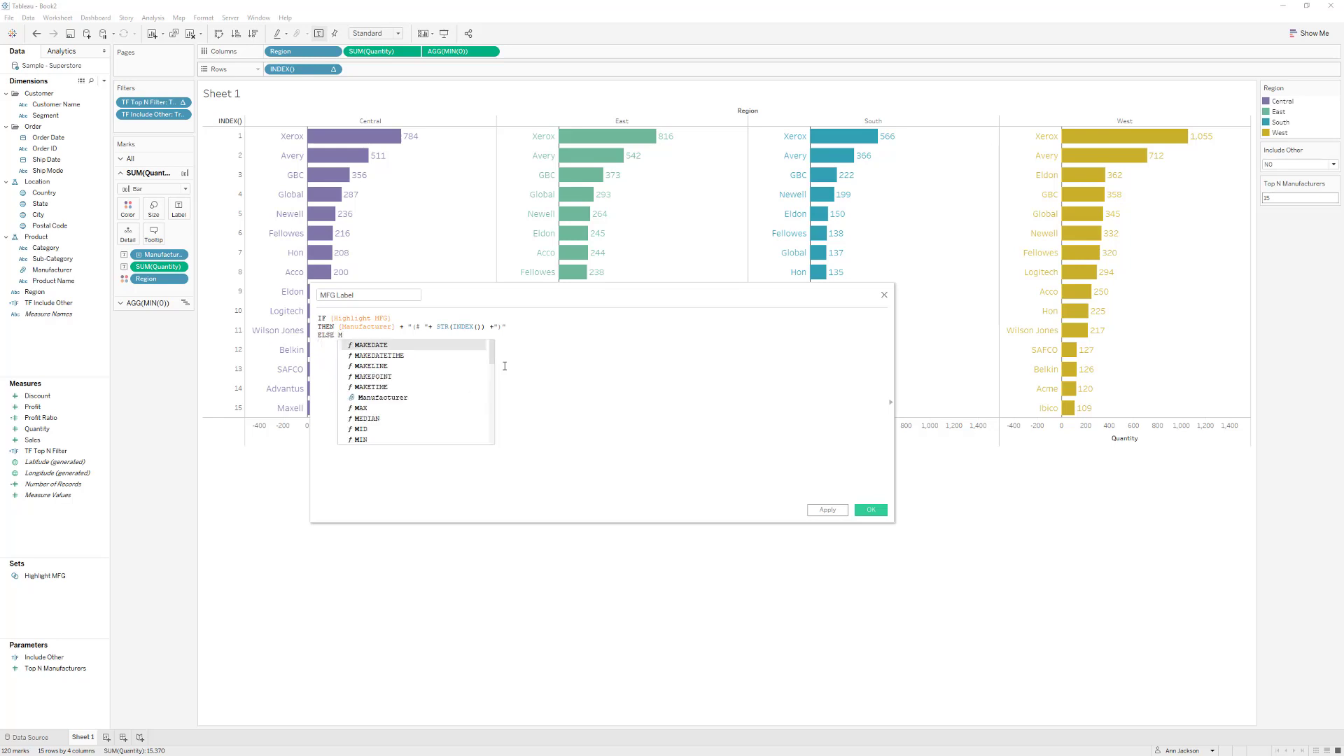
text(A)
key(Down)
key(Down)
key(Down)
key(Down)
key(Down)
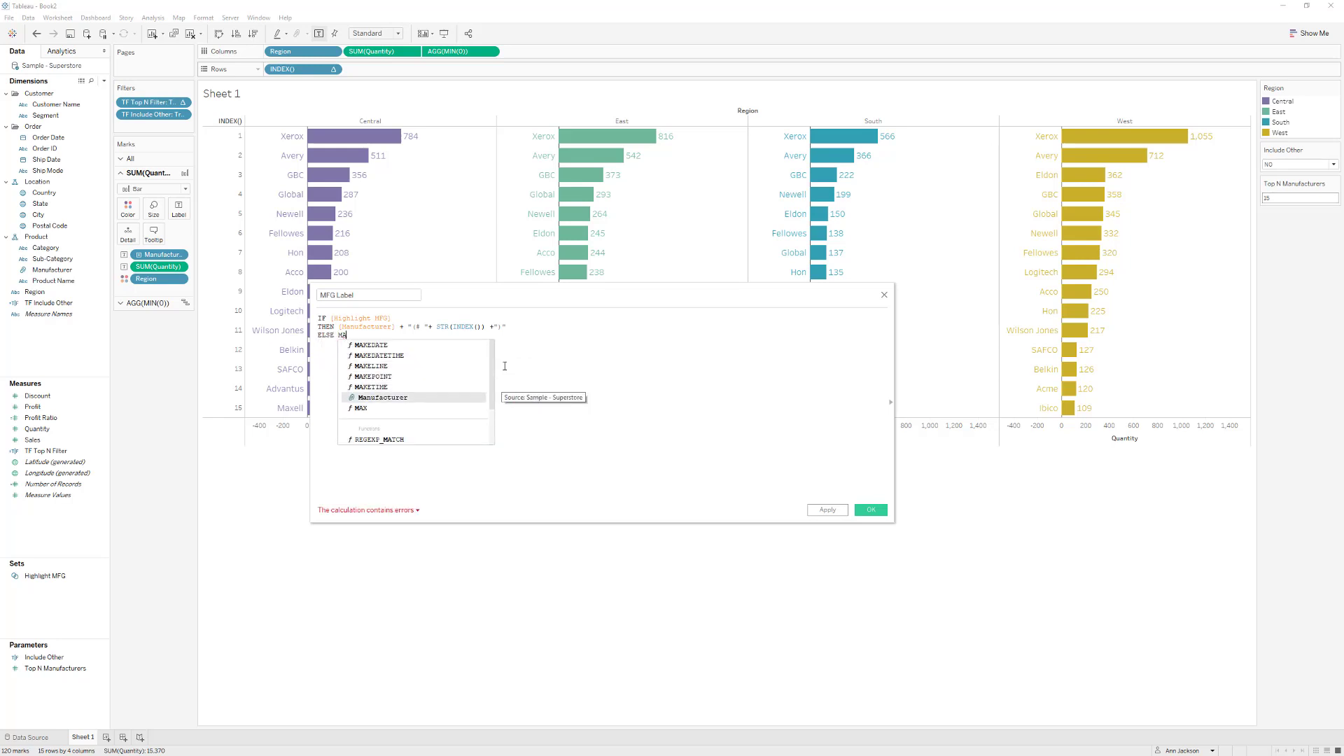
key(Return)
key(Return)
text(END)
click(505, 366)
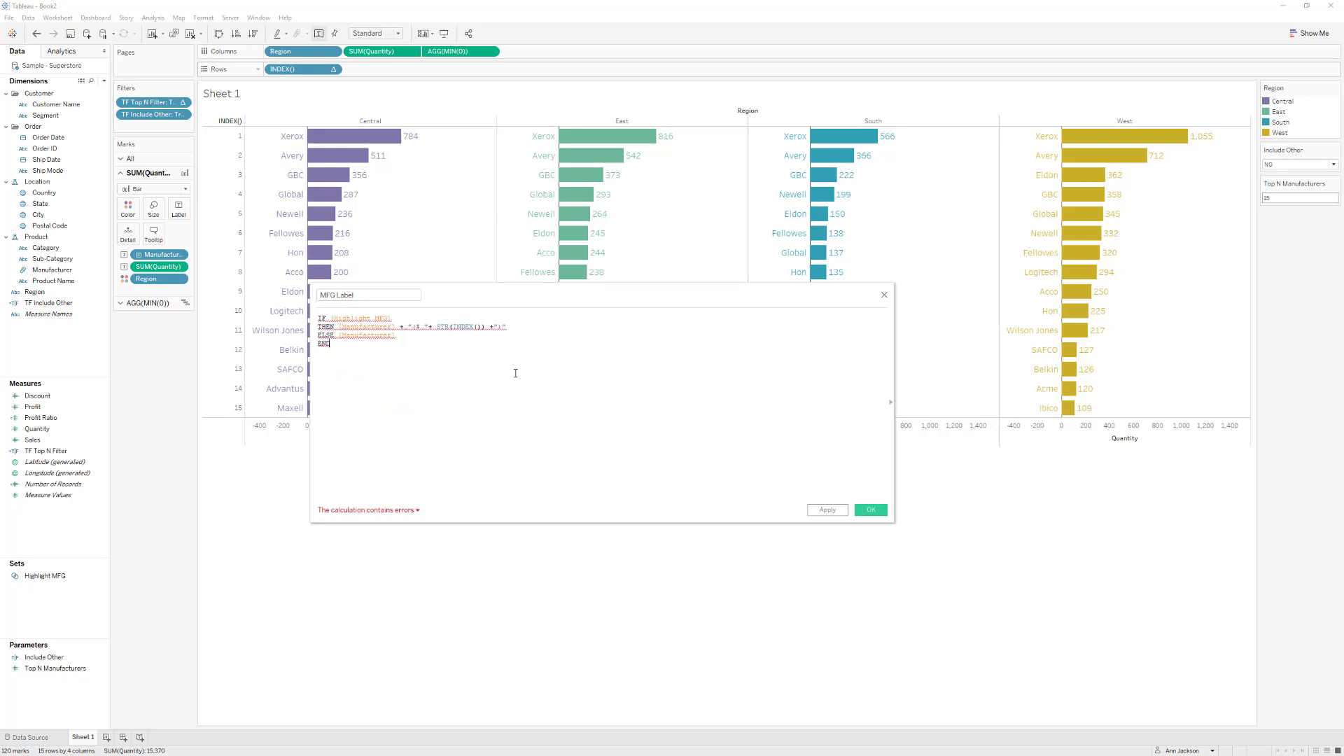
Check the errors listed for the calculation and wrap [Highlight MFG] in MAX() in the IF line
scroll(538, 368, up, 5)
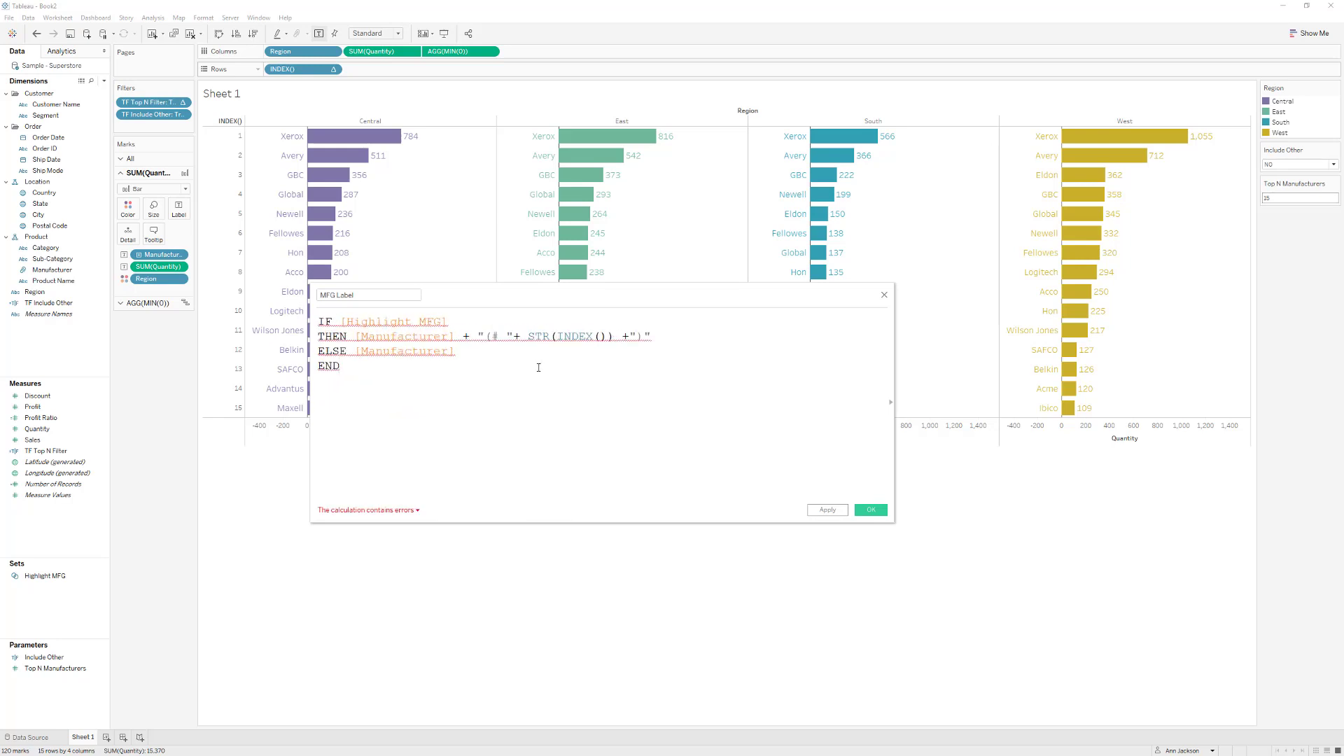
click(405, 510)
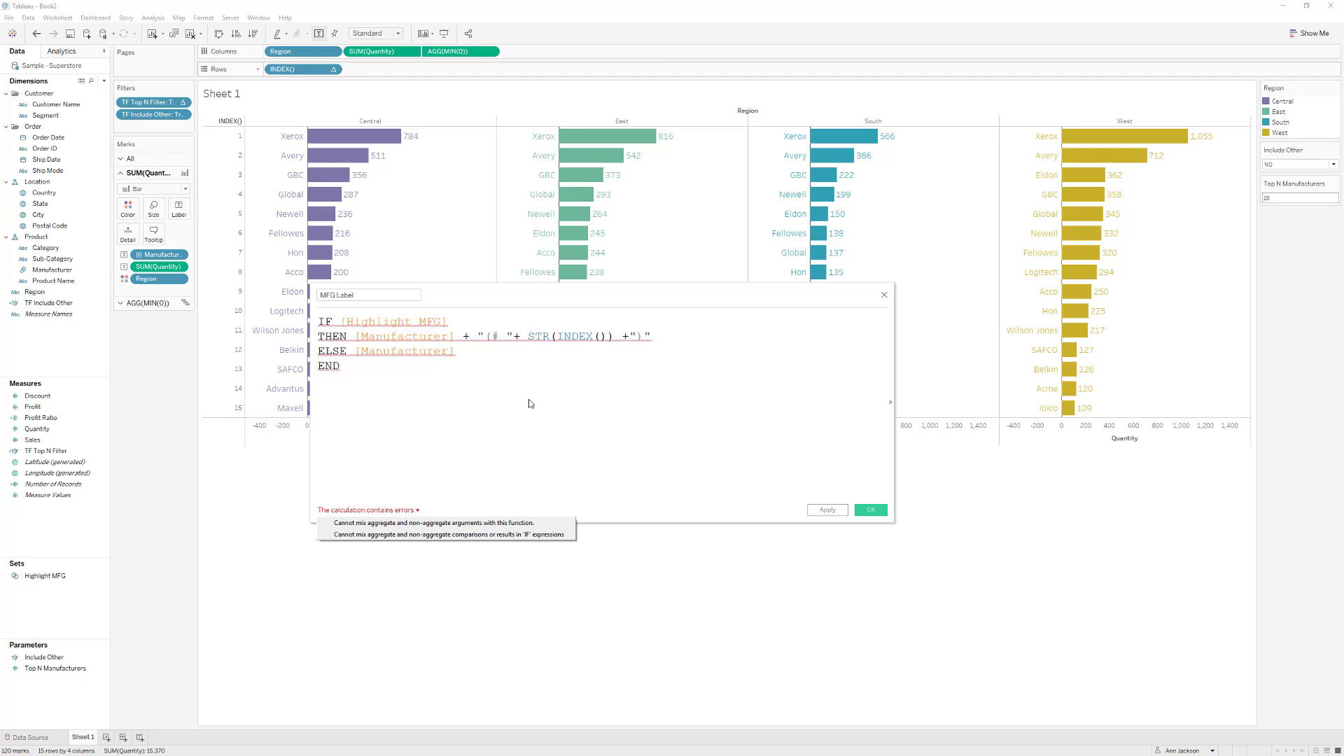
click(555, 374)
click(342, 322)
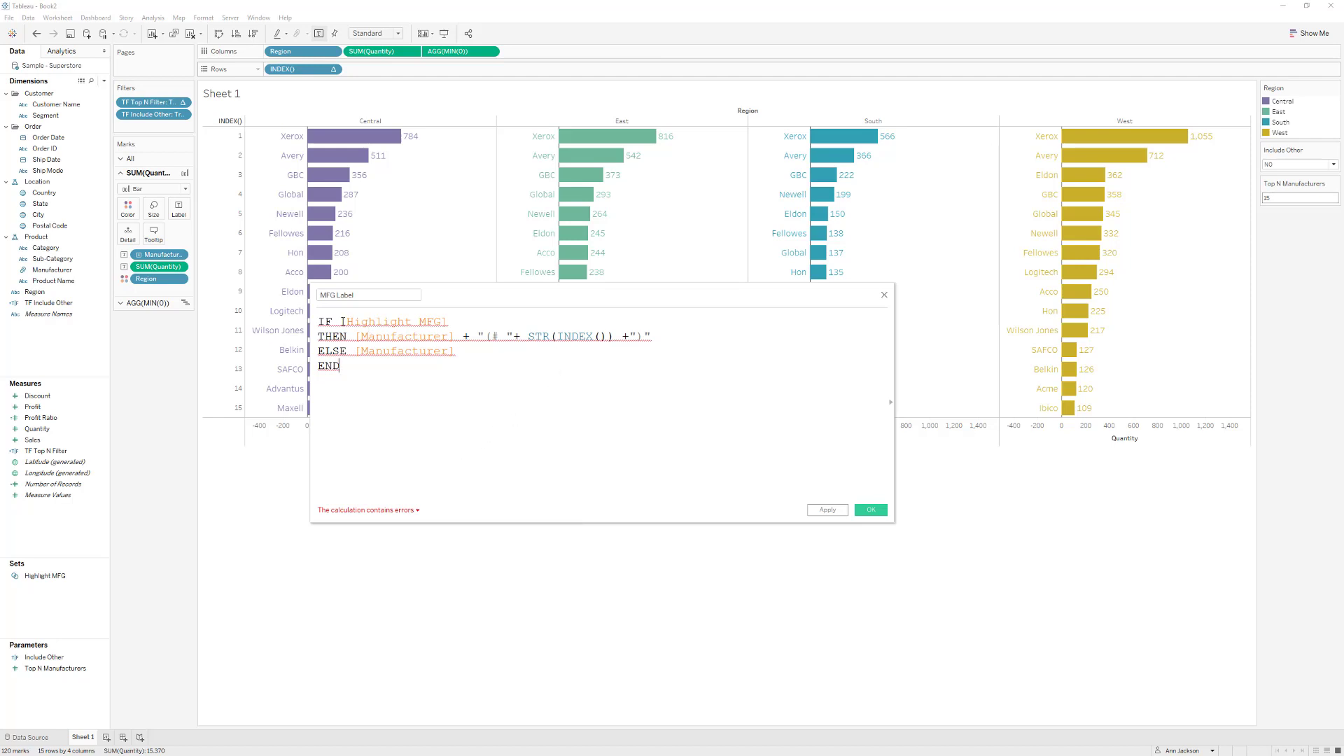
text(NOT)
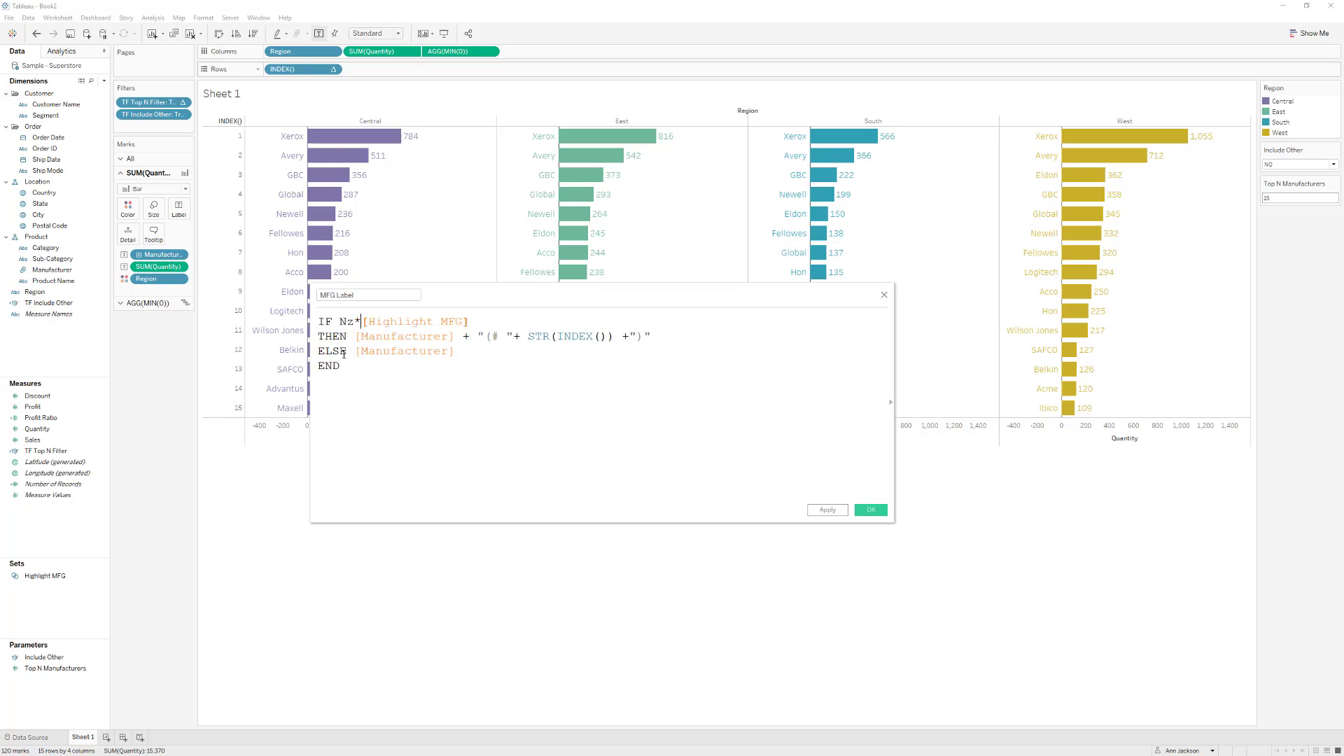
key(BackSpace)
key(BackSpace)
key(BackSpace)
text(MAX()
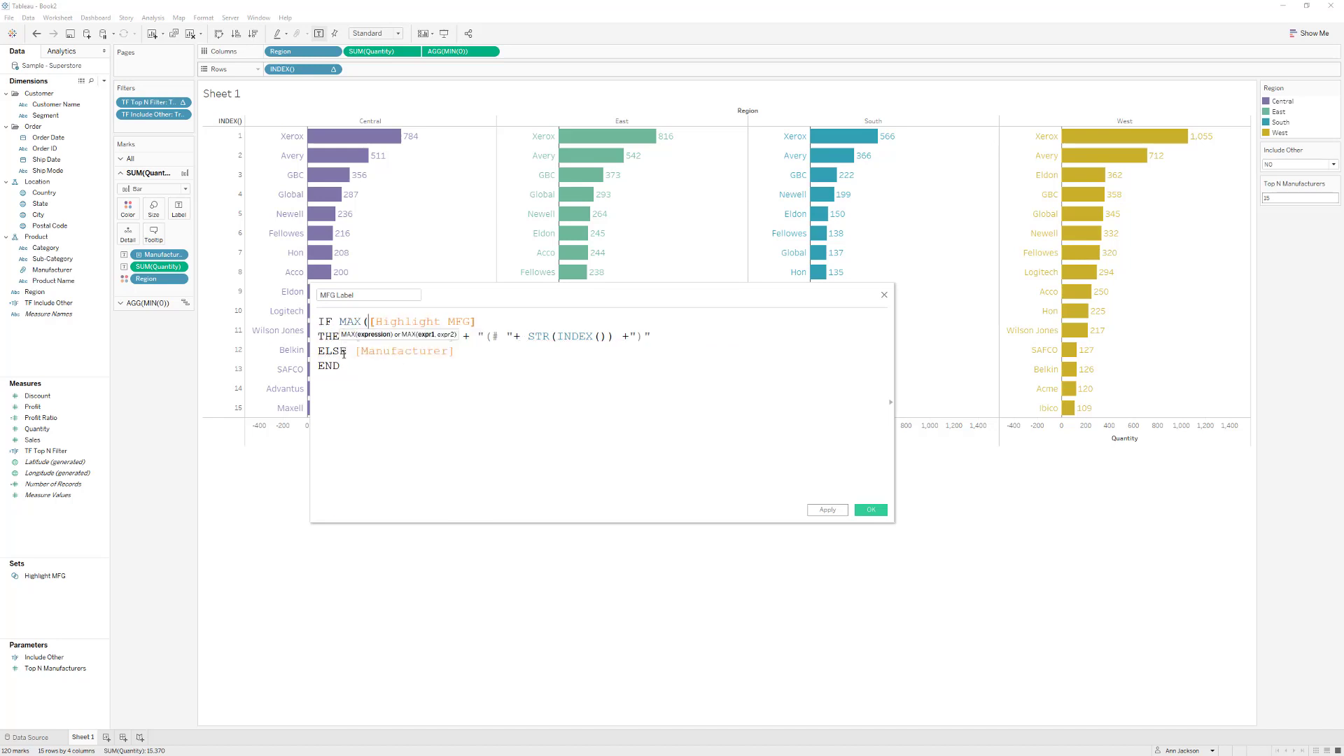
text())
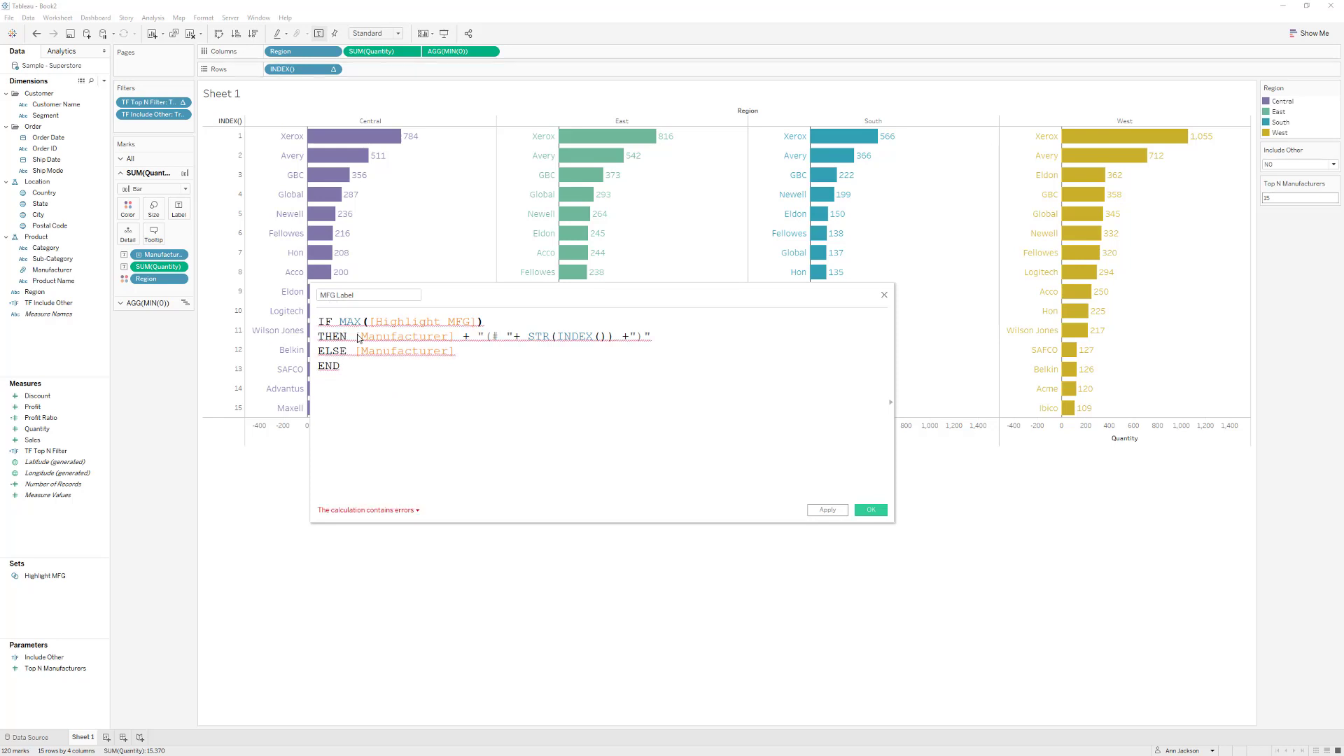
Wrap [Manufacturer] in MAX() in both the THEN and ELSE lines, and save the MFG Label calculation
click(356, 337)
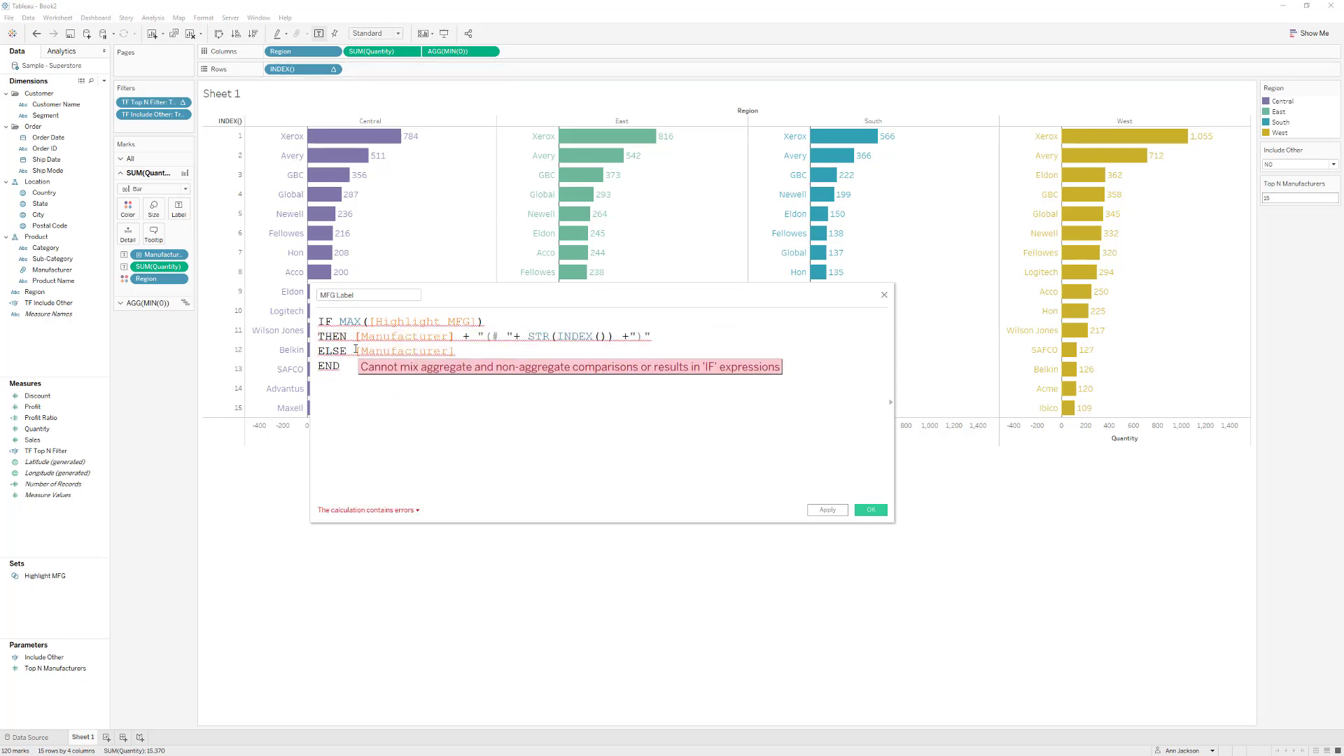
text(MAX()
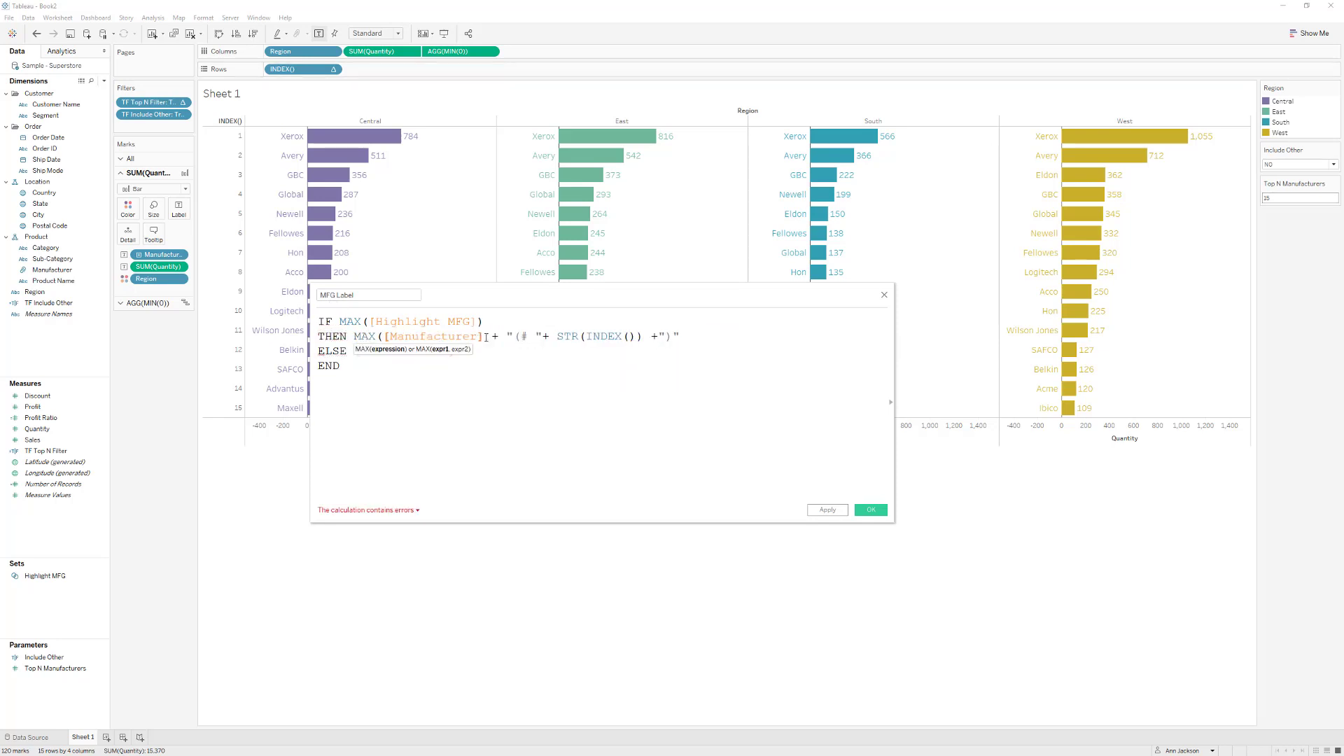
text())
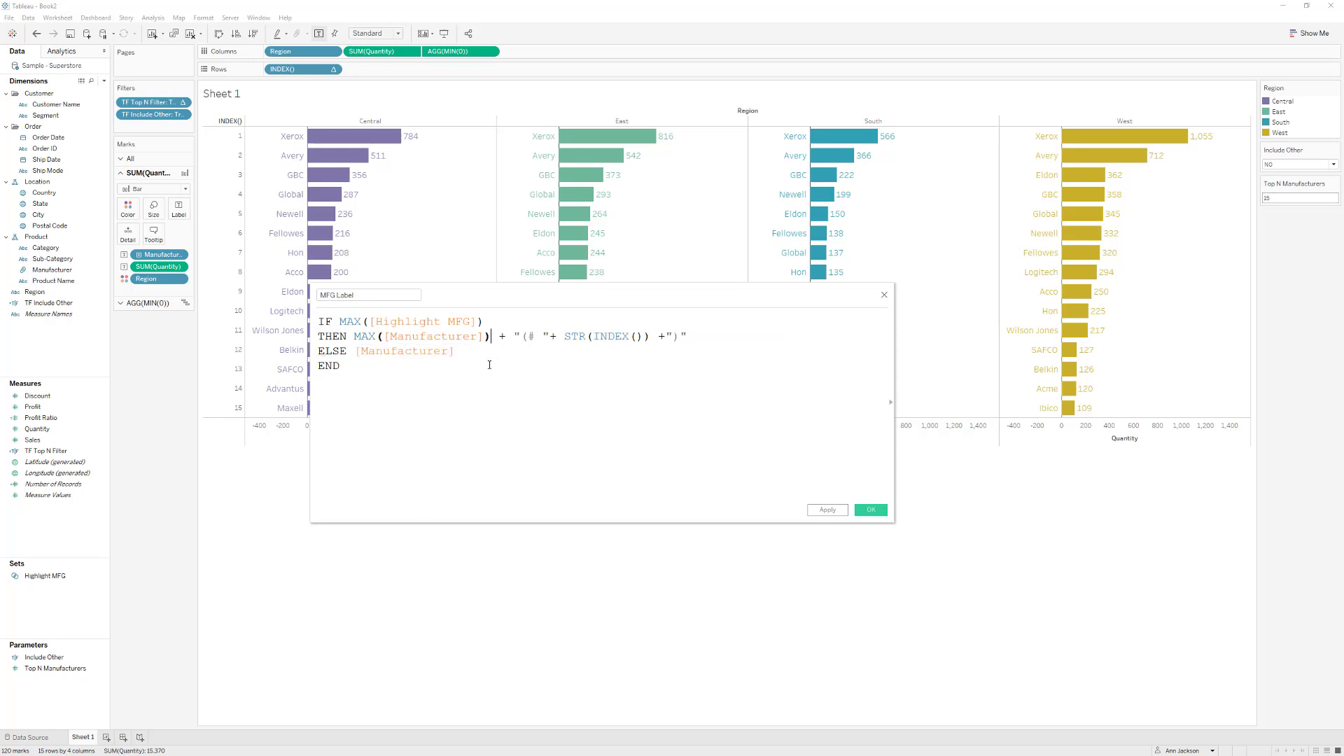
click(357, 352)
text(MAX()
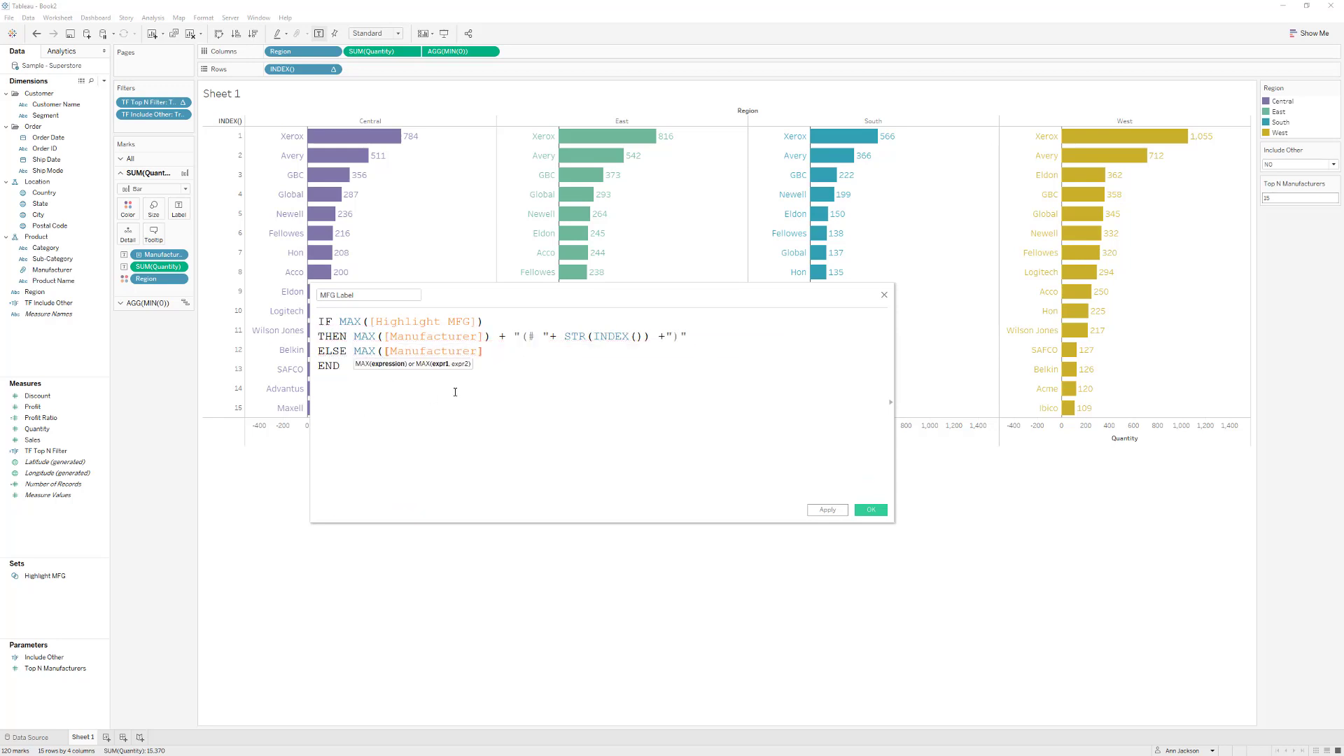
click(489, 354)
text())
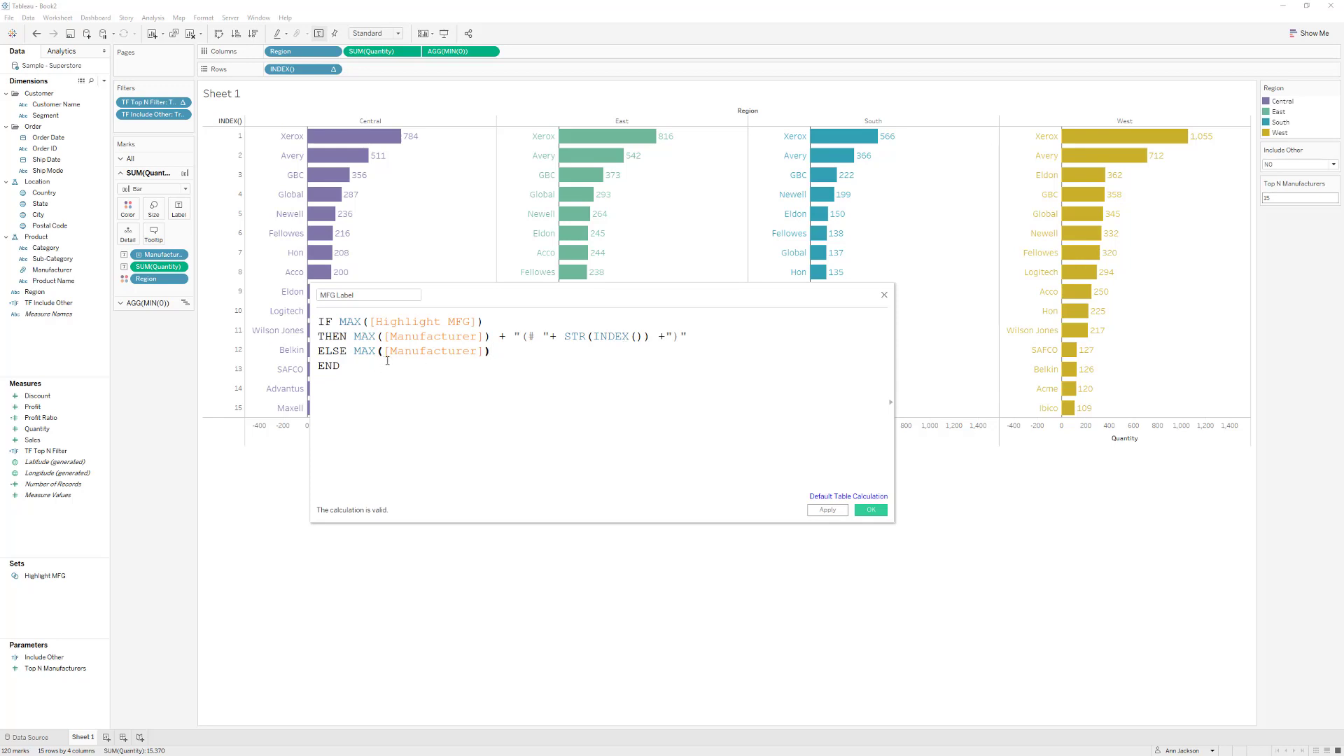
click(824, 510)
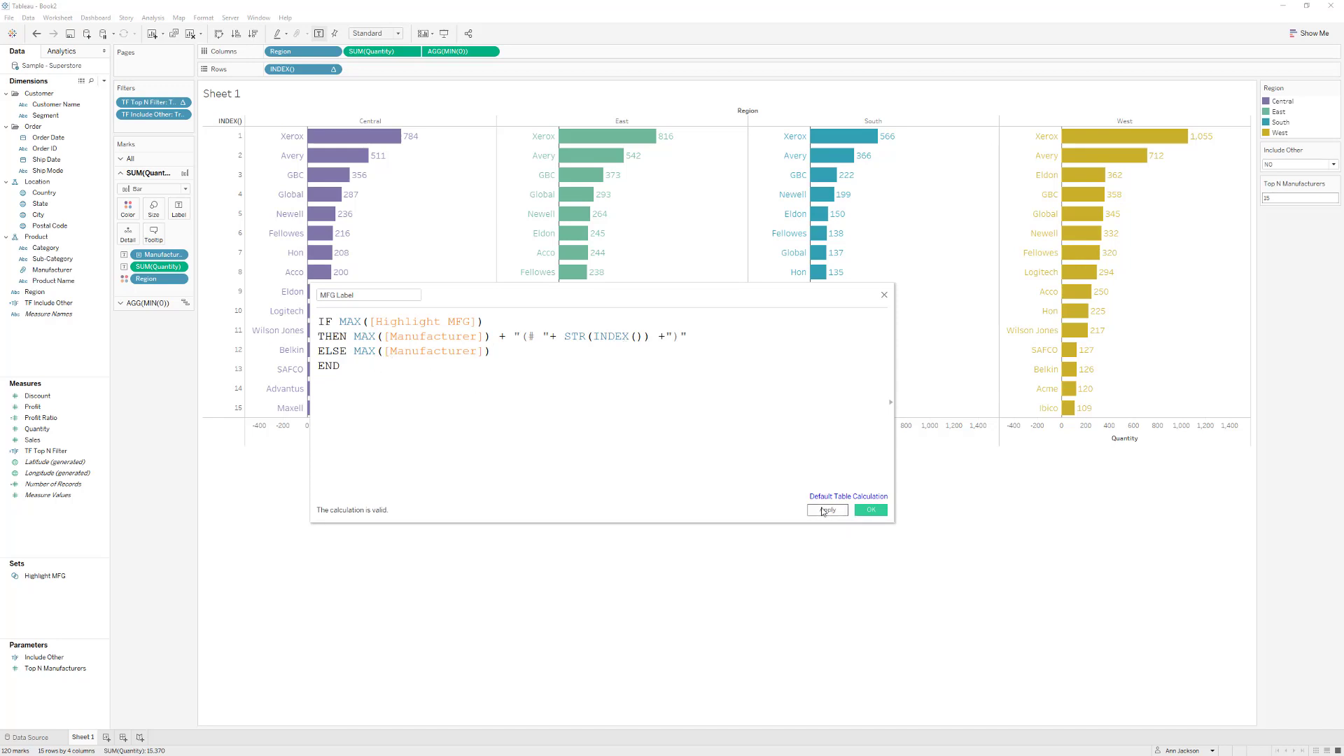
click(872, 511)
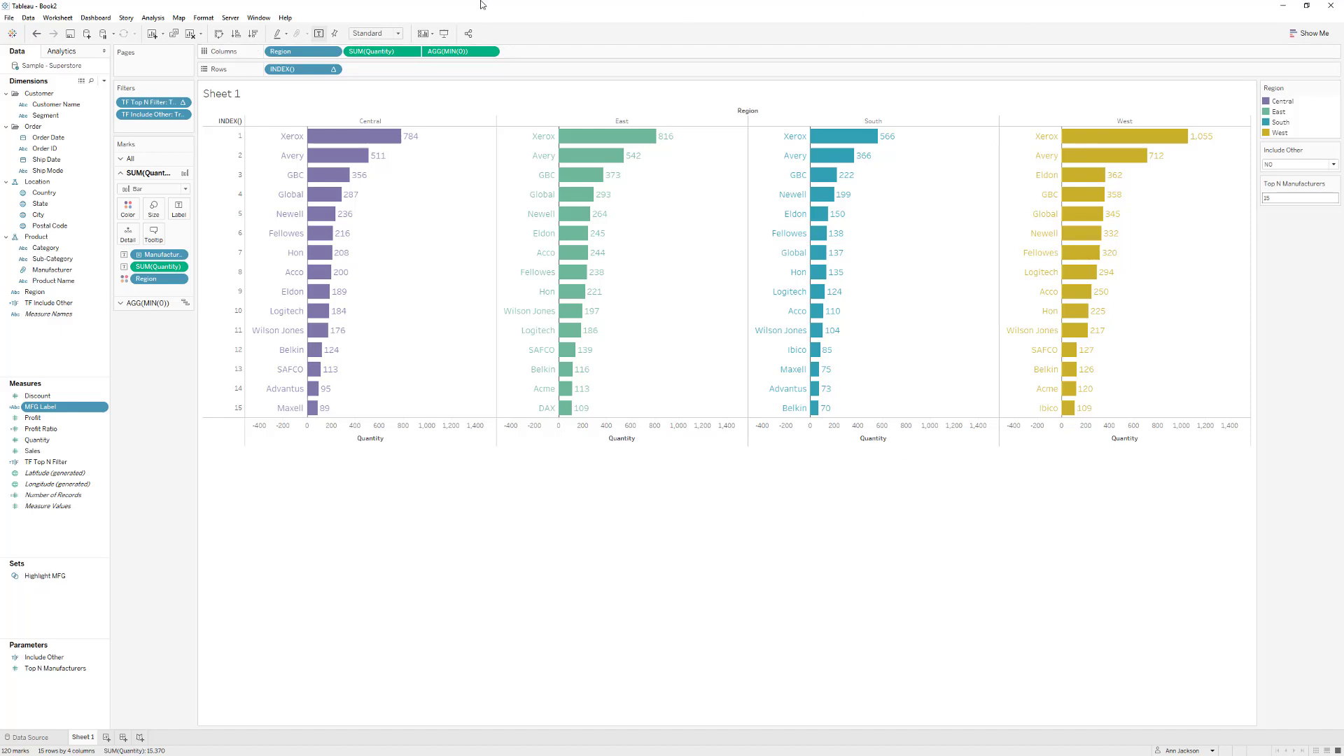
Use MFG Label as the label of the AGG(MIN(0)) marks and turn Manufacturer into a detail field there
click(452, 51)
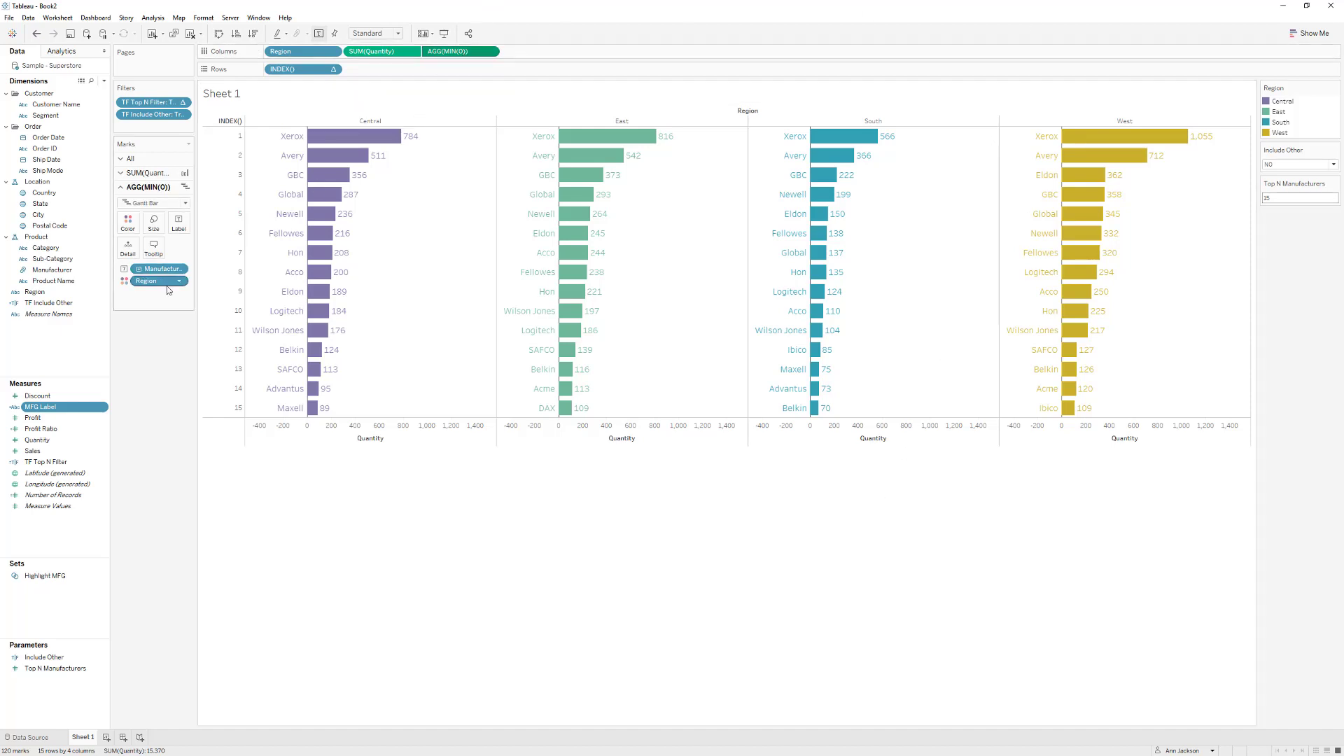
click(124, 281)
click(139, 381)
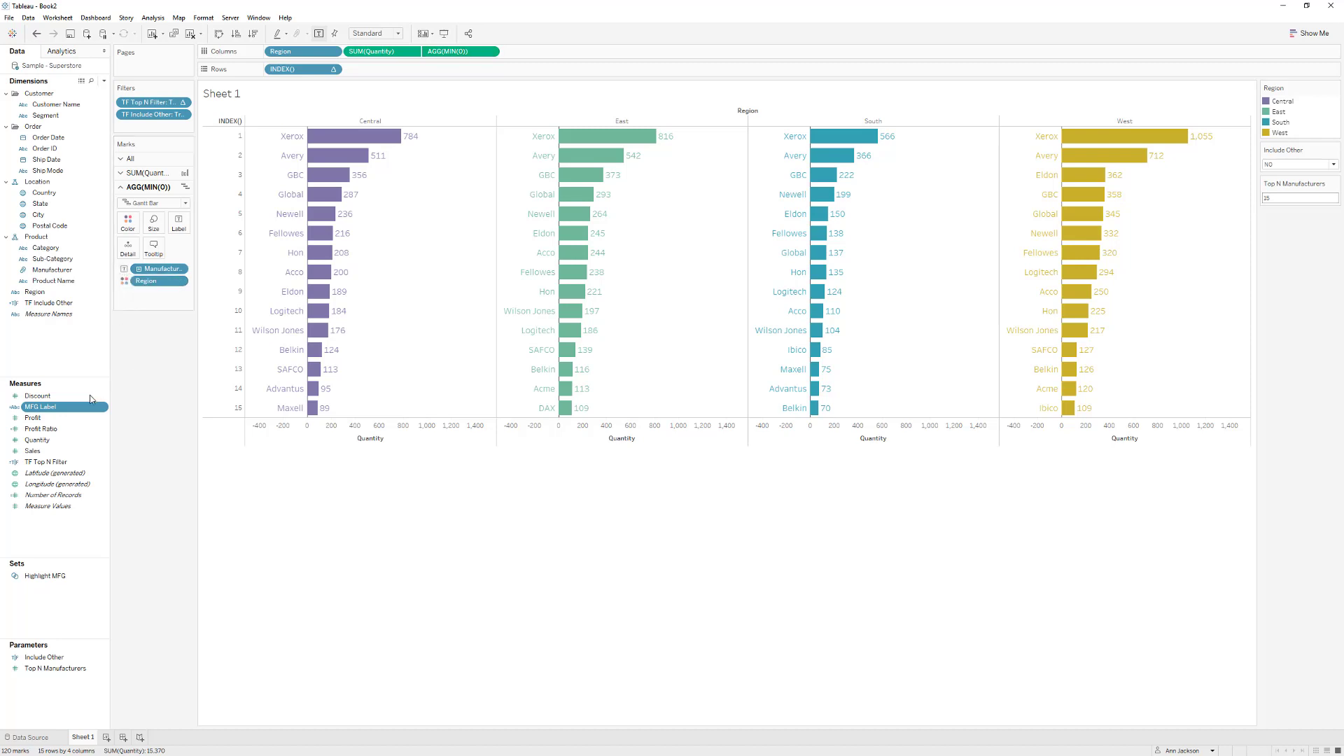
drag(54, 406, 148, 296)
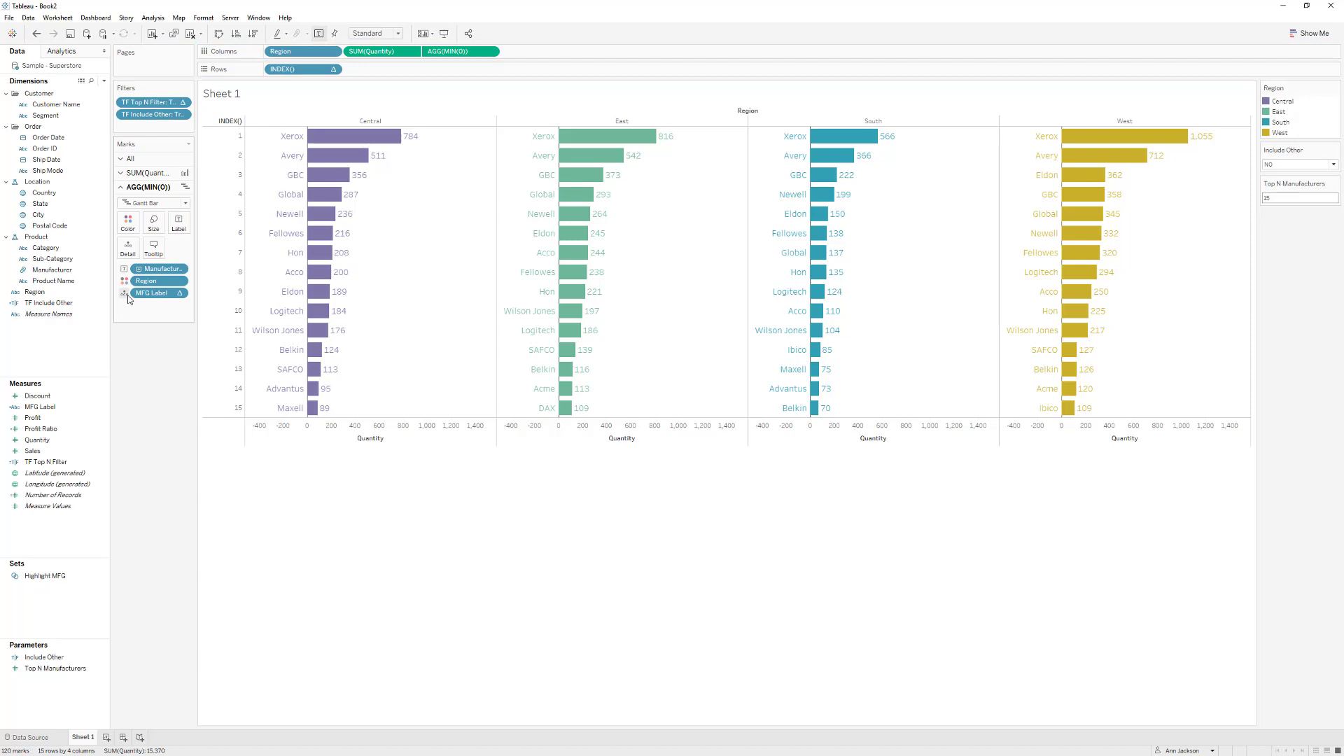
click(126, 293)
click(129, 316)
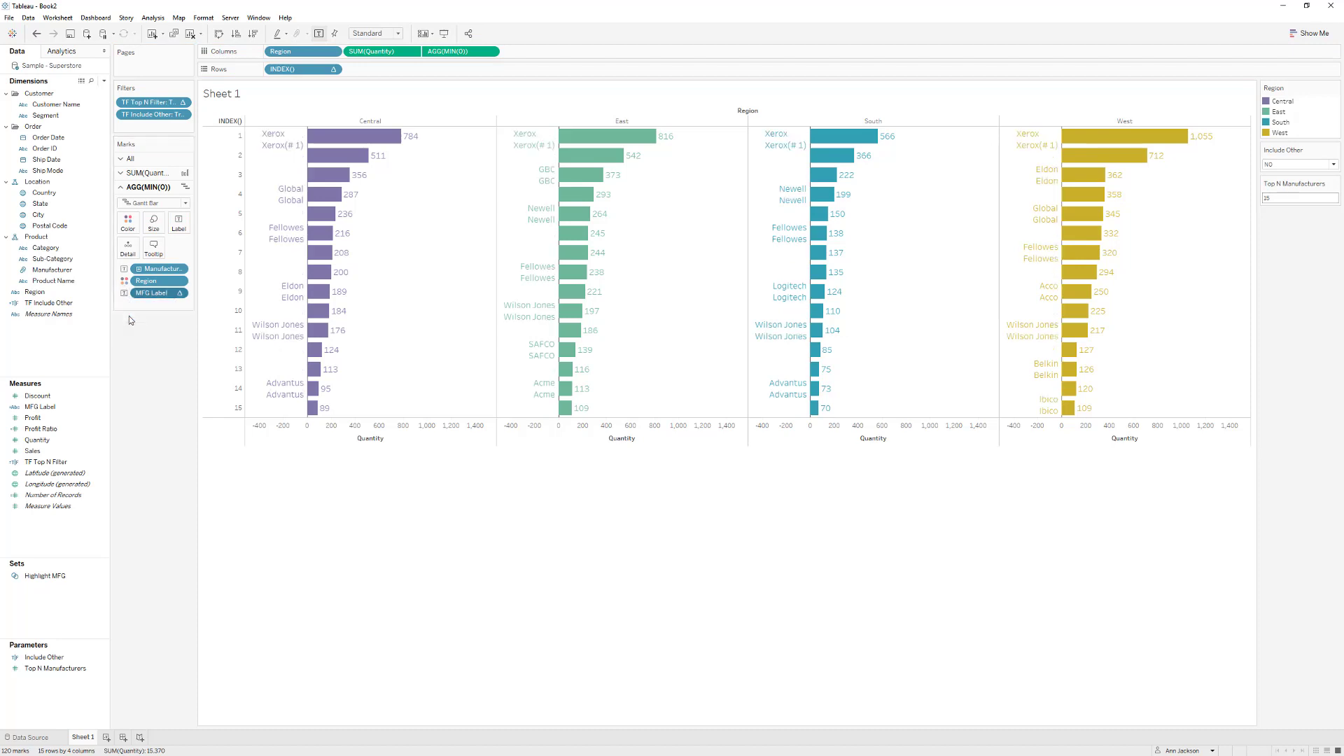
click(124, 270)
click(127, 306)
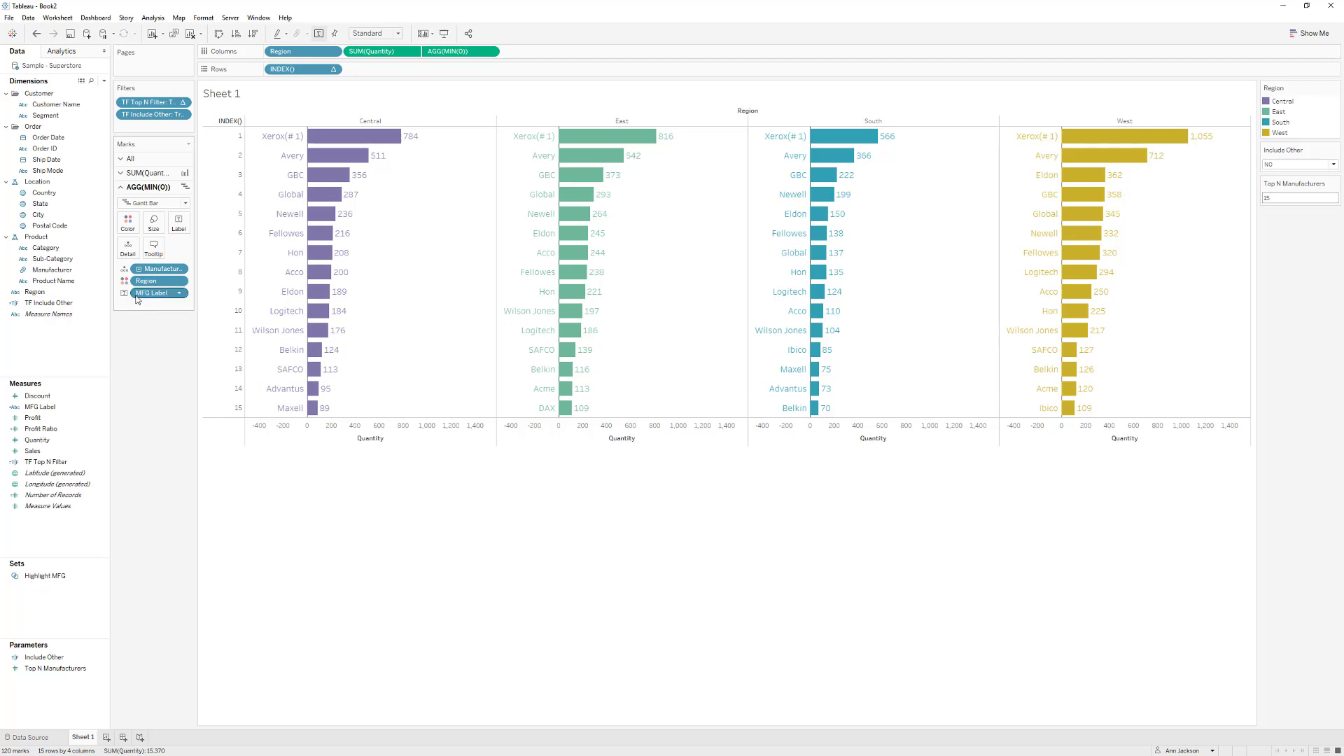
Set the MFG Label table calculation to compute over Region and then Manufacturer, restarting every Region
right_click(146, 294)
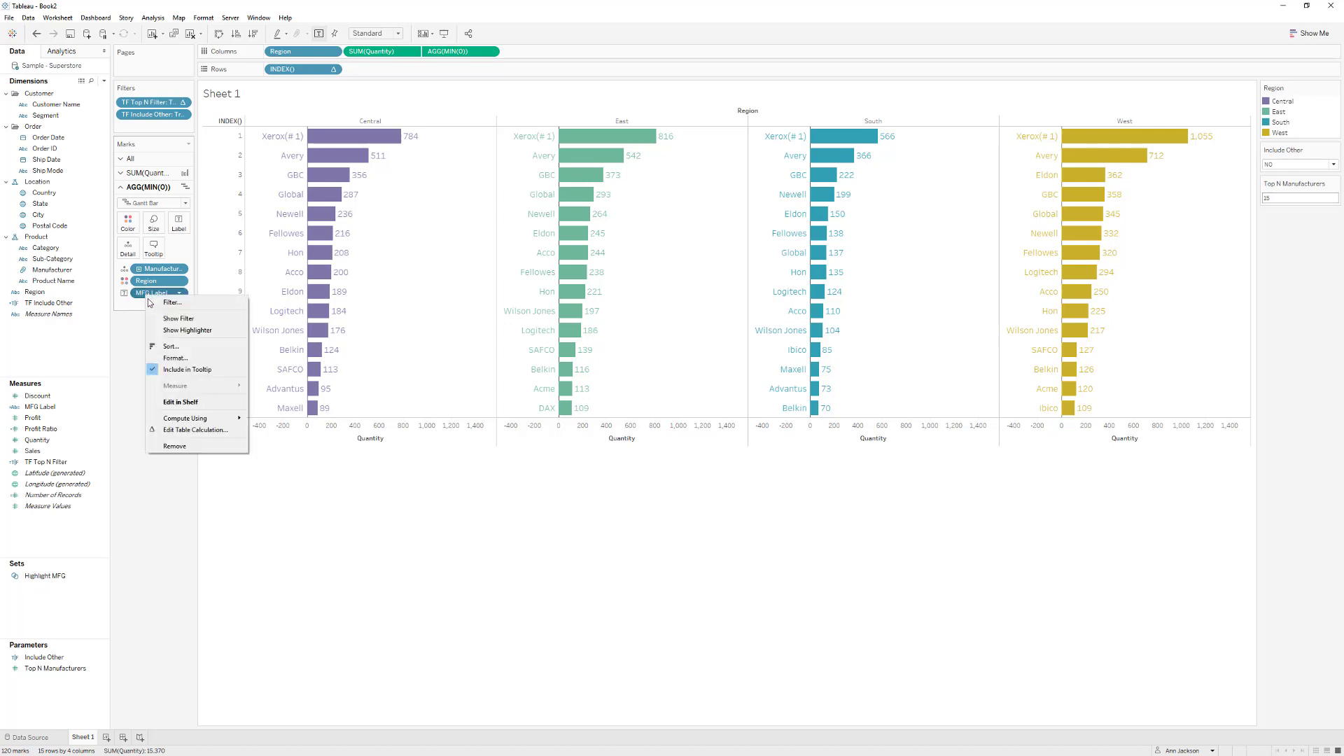
click(195, 429)
click(572, 359)
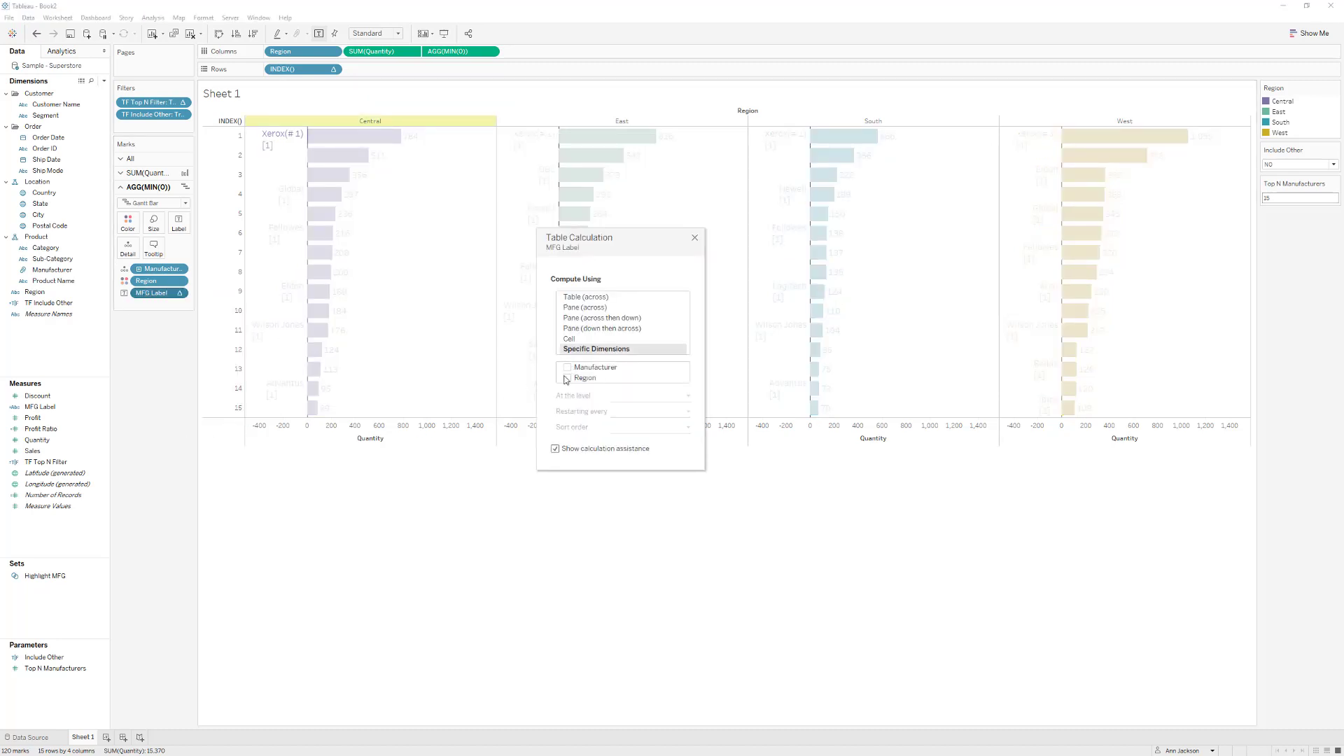
click(567, 377)
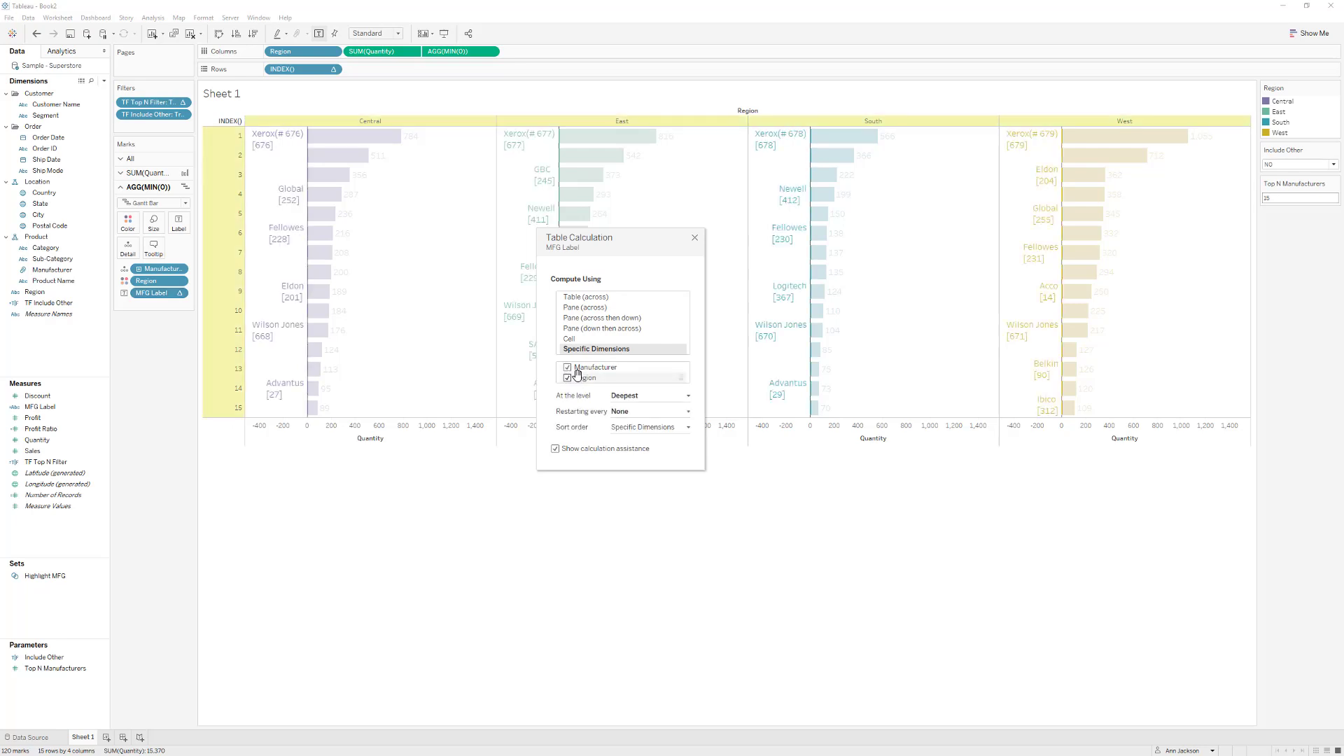
drag(573, 378, 571, 366)
click(623, 412)
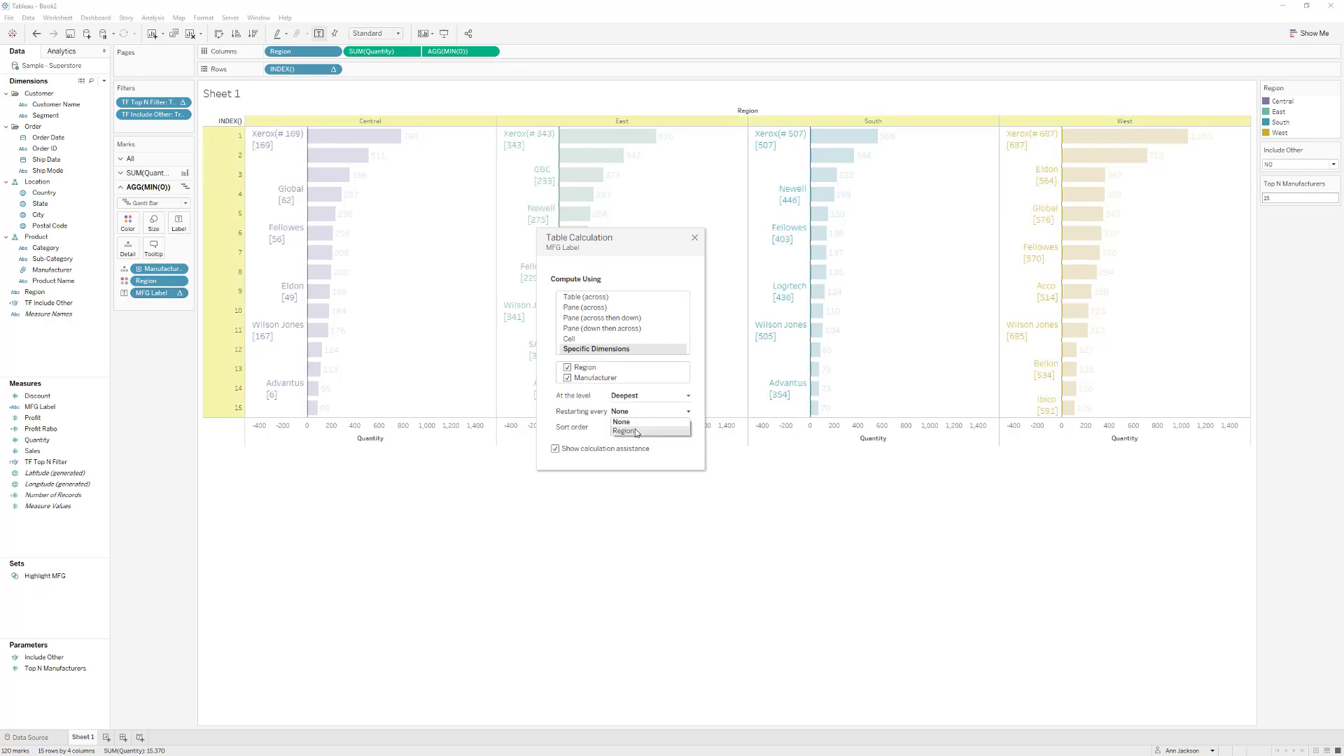
click(636, 428)
Give the MFG Label table calculation a custom sort order by Quantity, descending, and close its settings
click(661, 427)
click(702, 444)
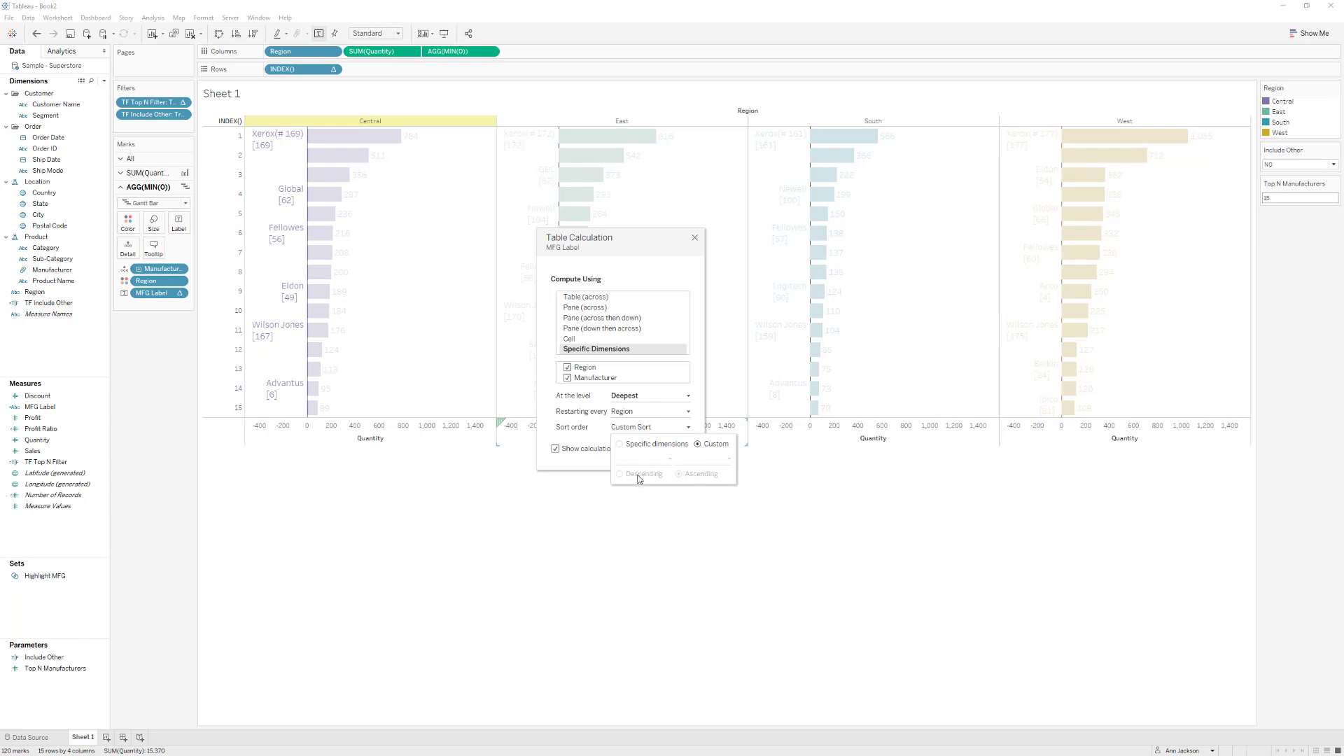
click(630, 458)
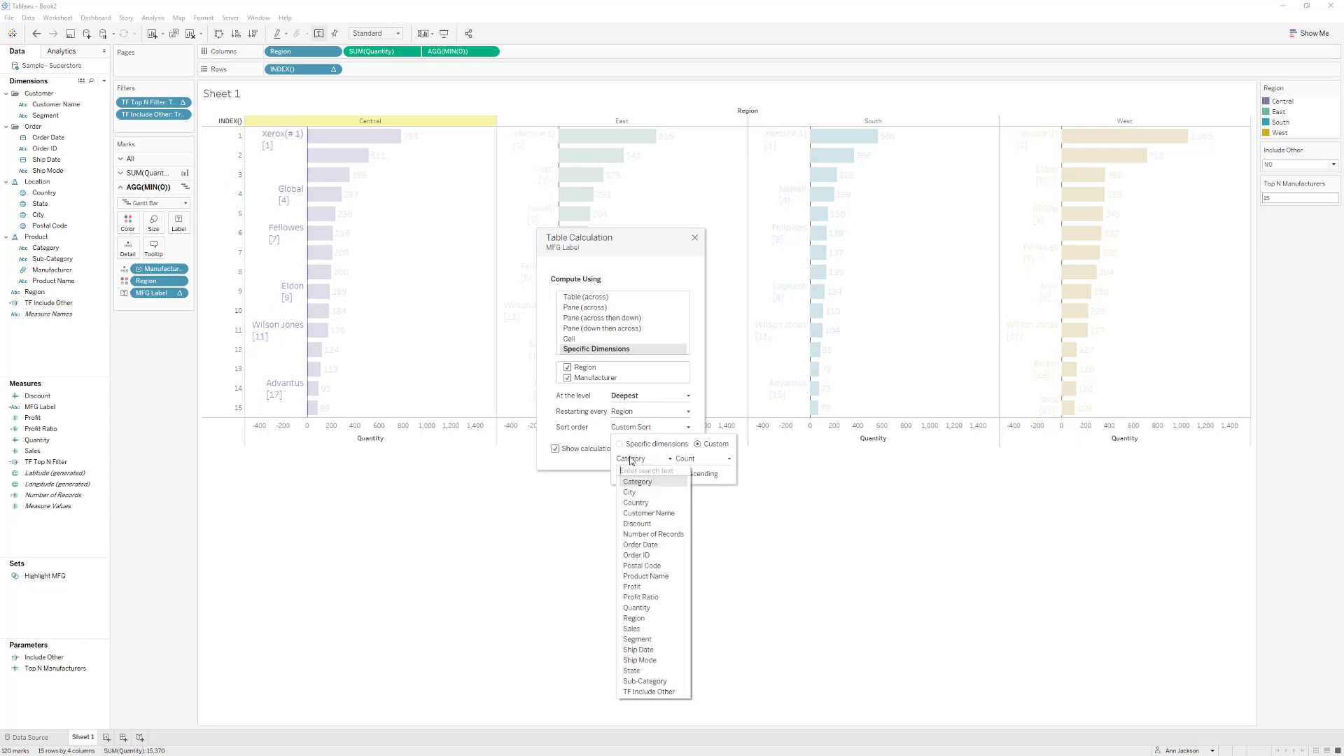
click(631, 460)
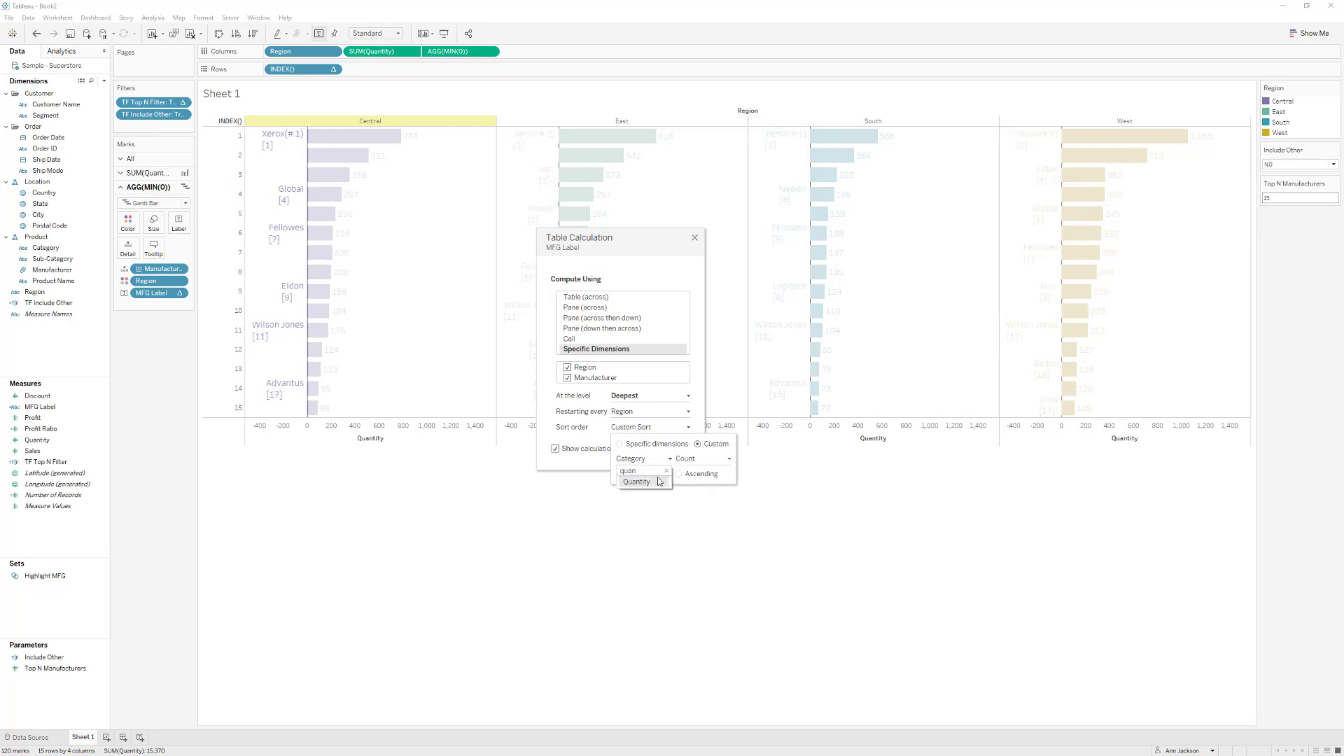
click(696, 460)
click(692, 470)
click(694, 237)
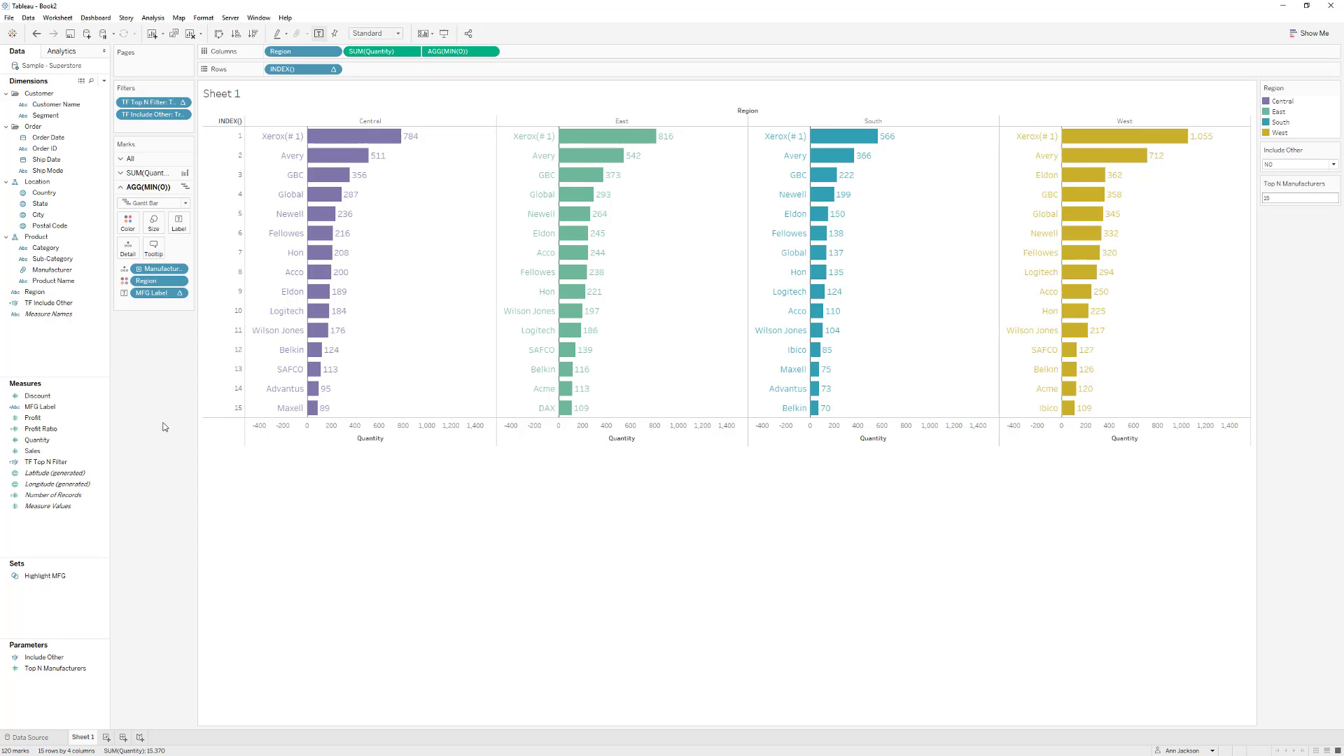
Add a Change Set Values action to the worksheet
click(42, 576)
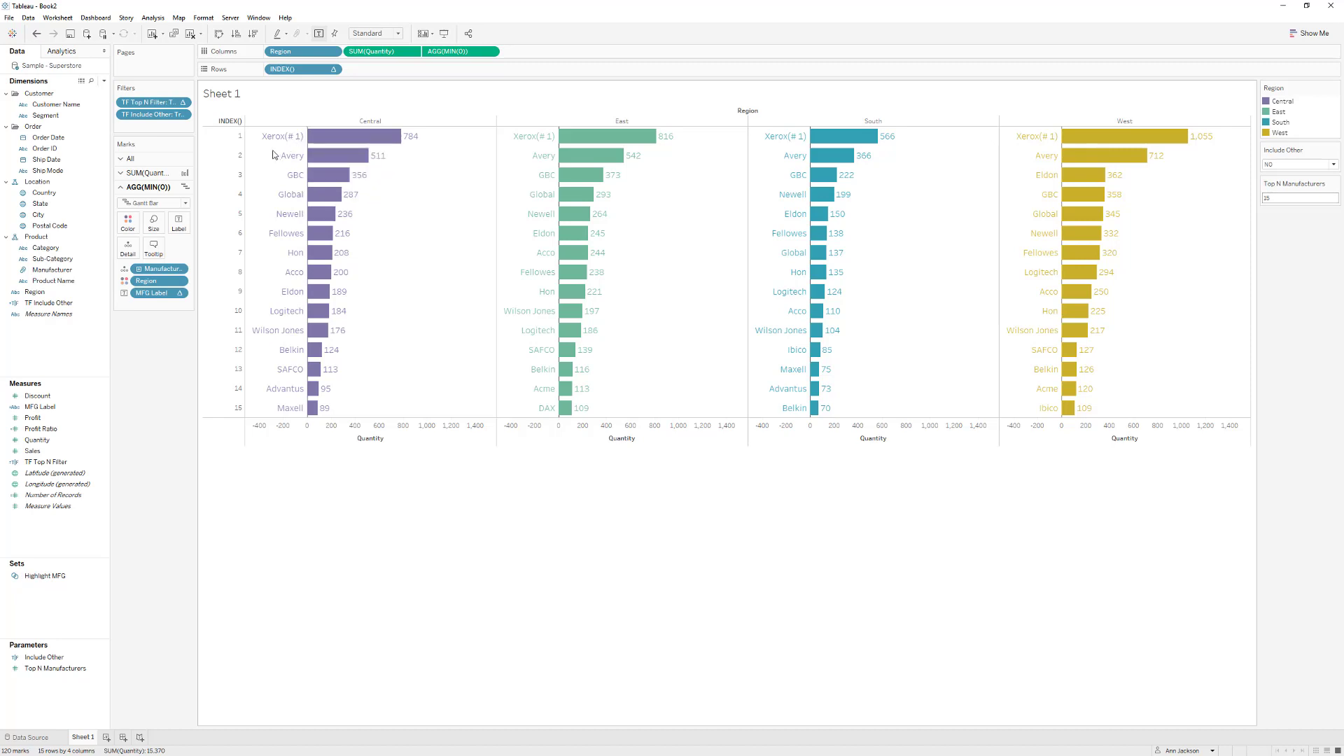
click(57, 17)
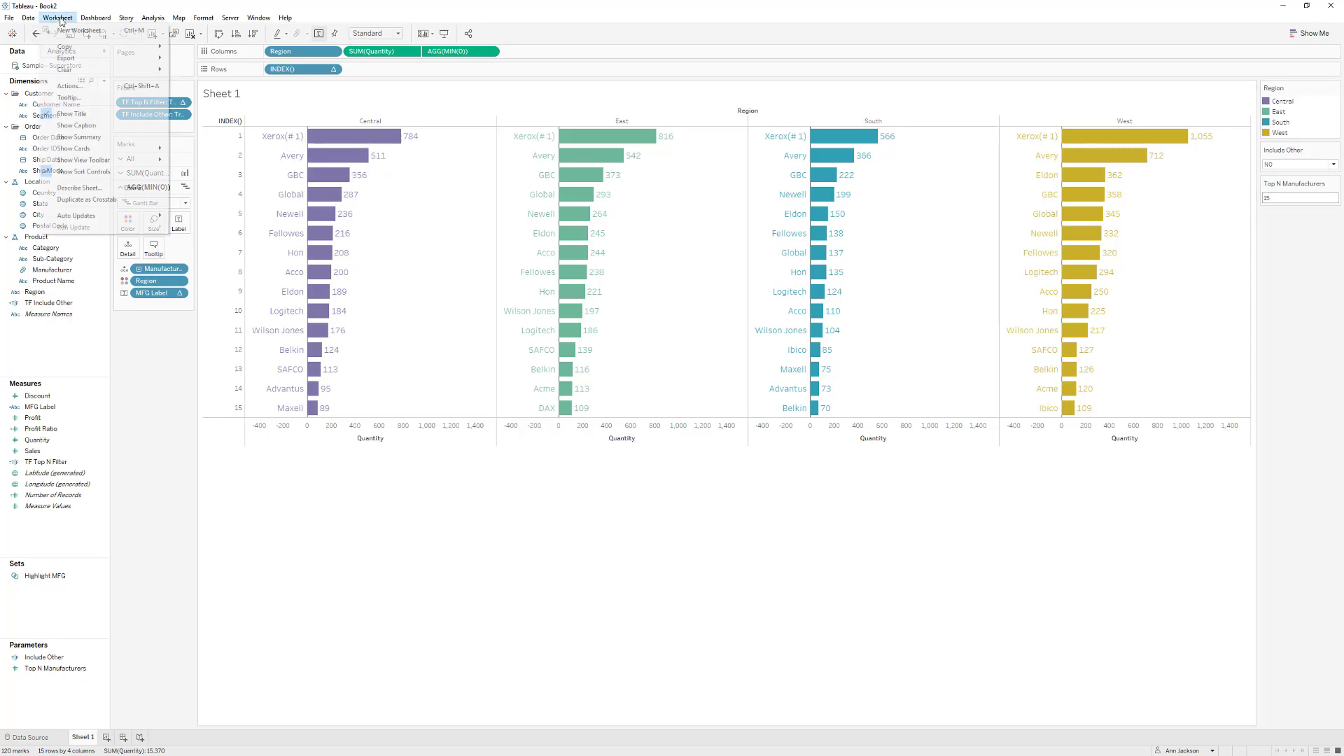
click(93, 86)
click(526, 482)
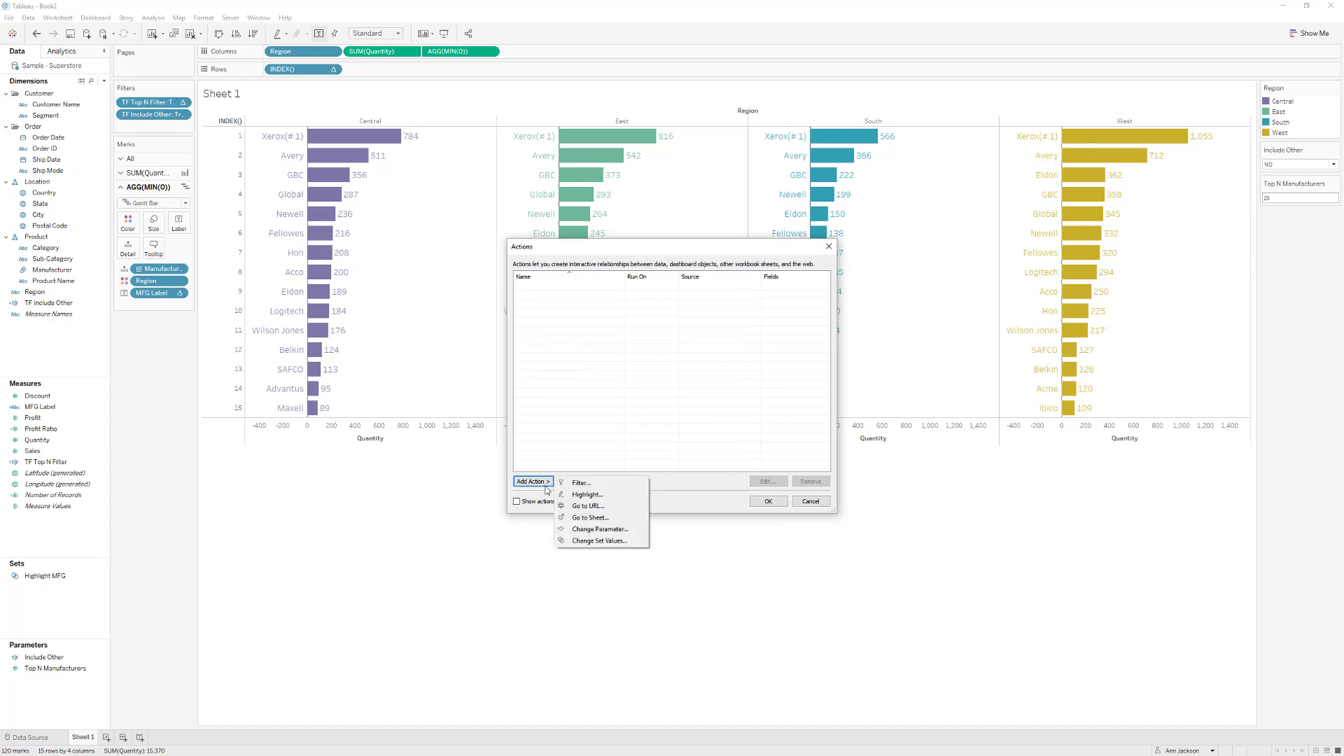
click(587, 541)
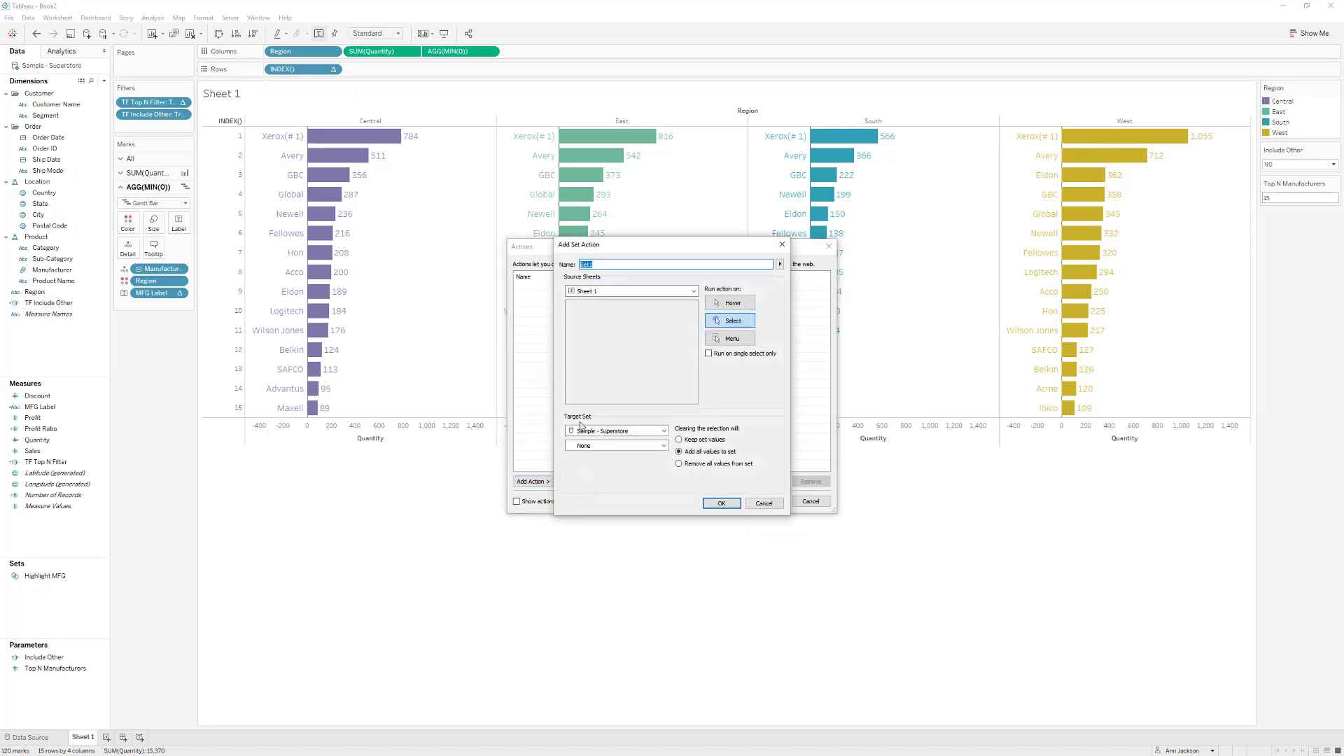
Name the set action Rank Highlight, run it on hover for single selections, target Highlight MFG and remove all values when cleared
text(Rank Highlight)
click(727, 303)
click(708, 354)
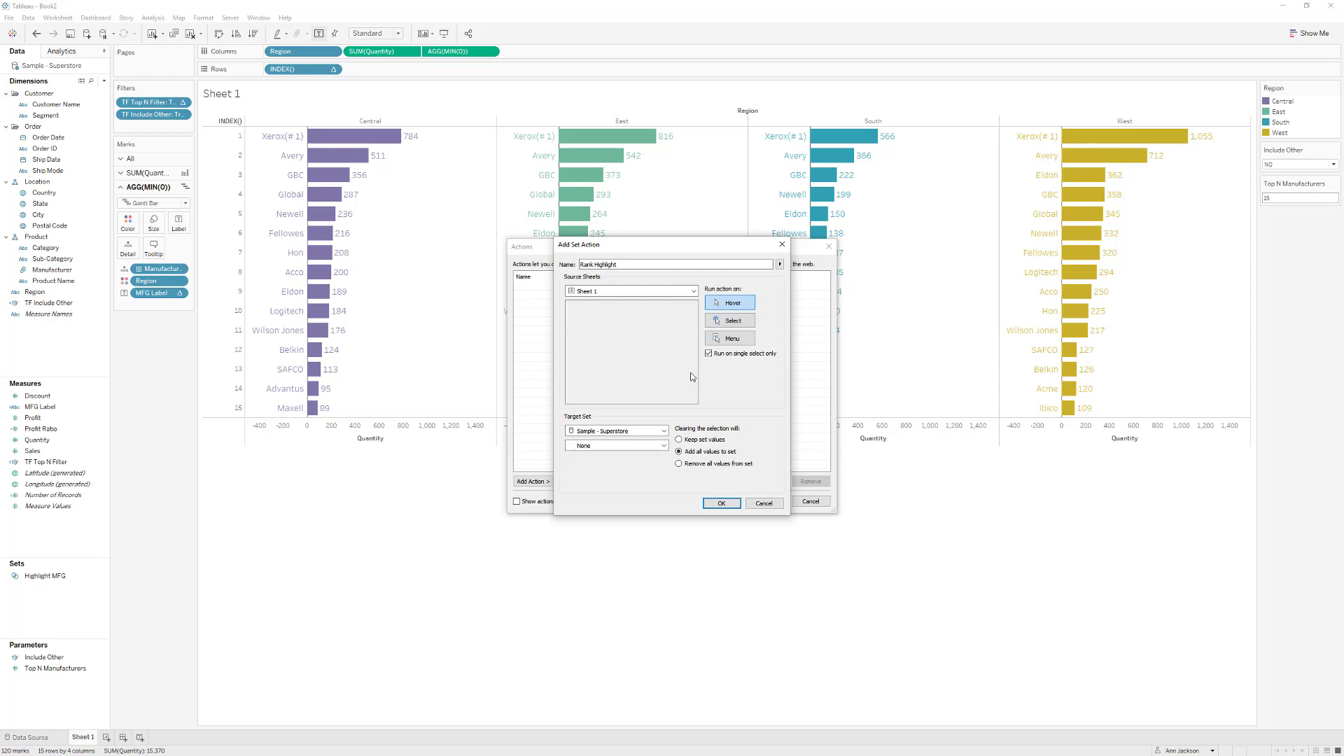
click(612, 442)
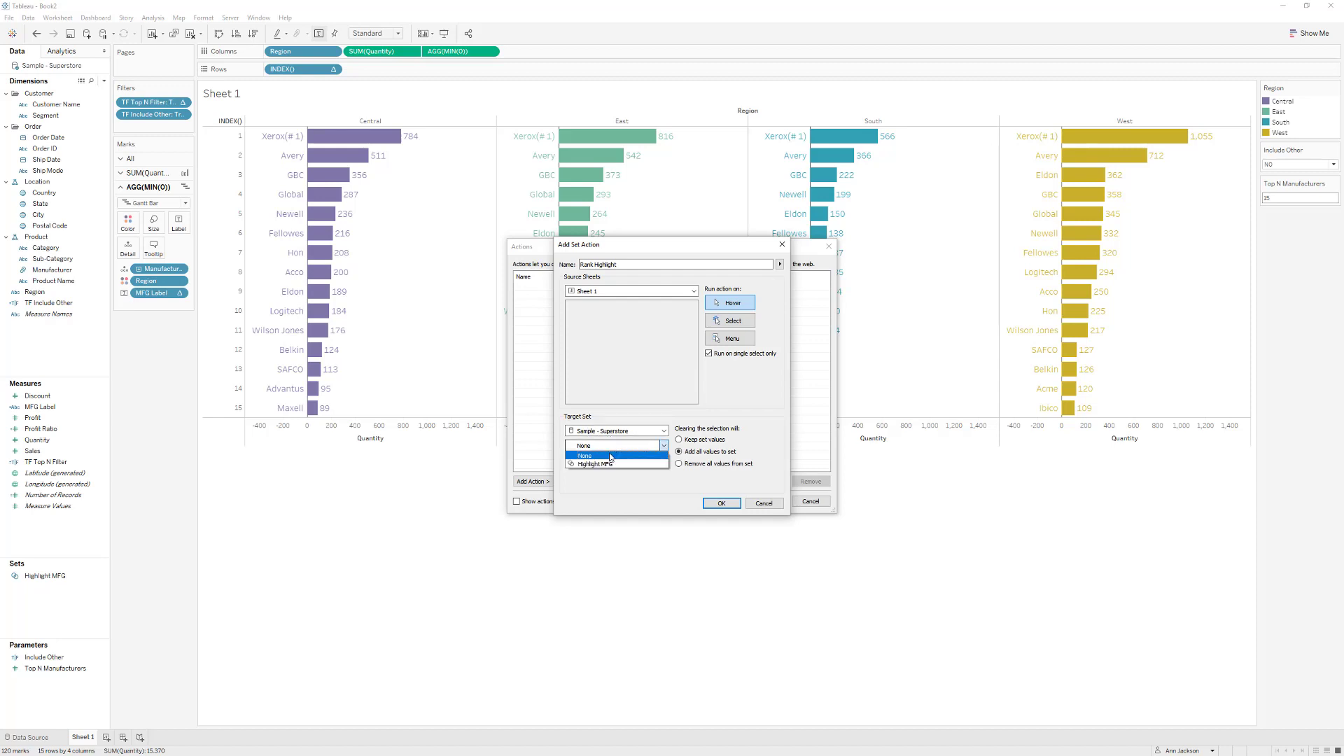
click(607, 466)
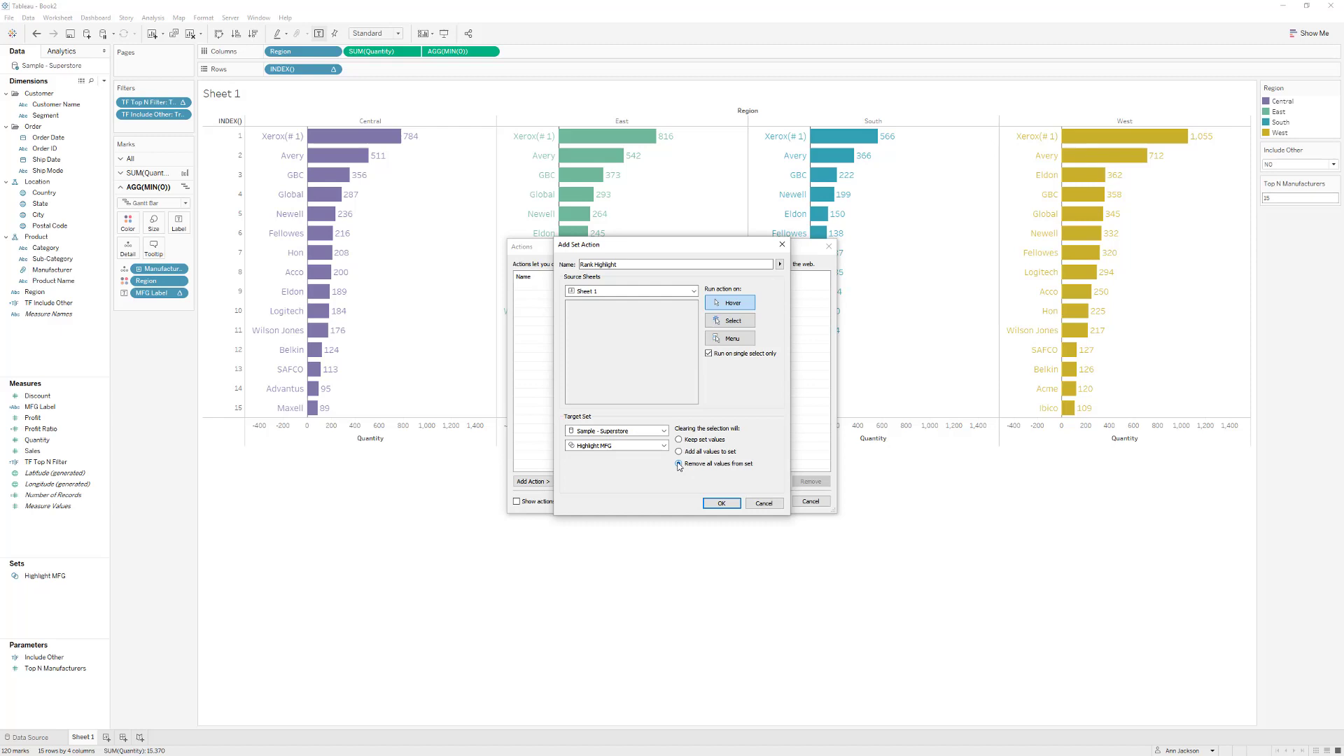
click(721, 503)
Add a highlight action named Highlight MFG that runs on hover and targets only the Manufacturer field, and close the actions list
click(549, 482)
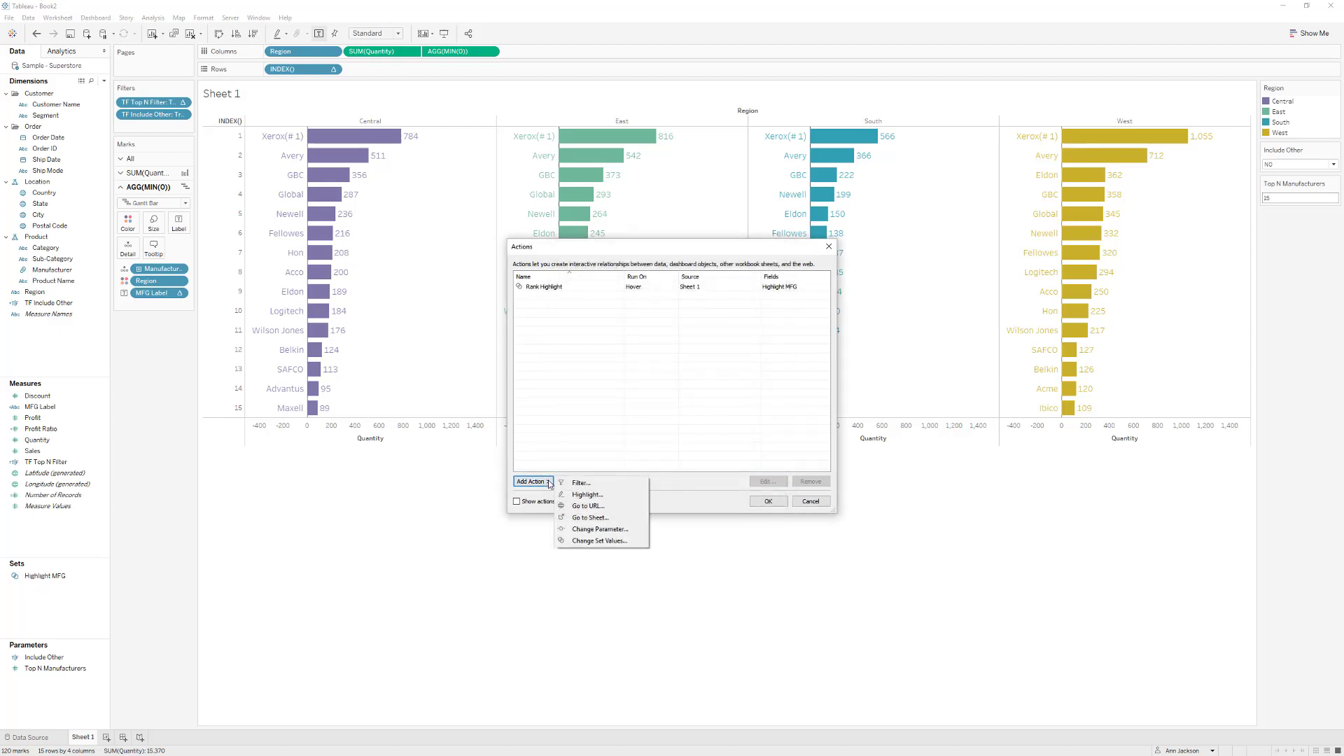
click(577, 495)
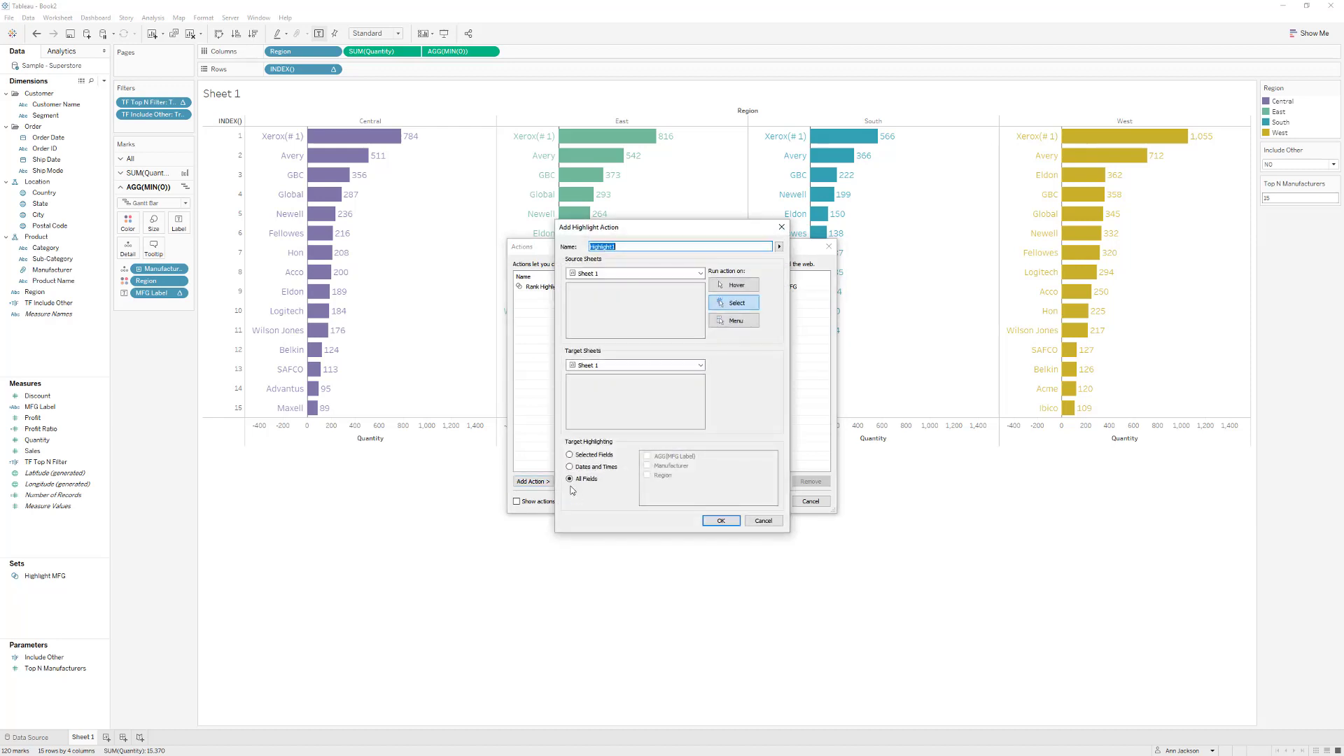
text(Highlight MFG)
click(733, 285)
click(571, 455)
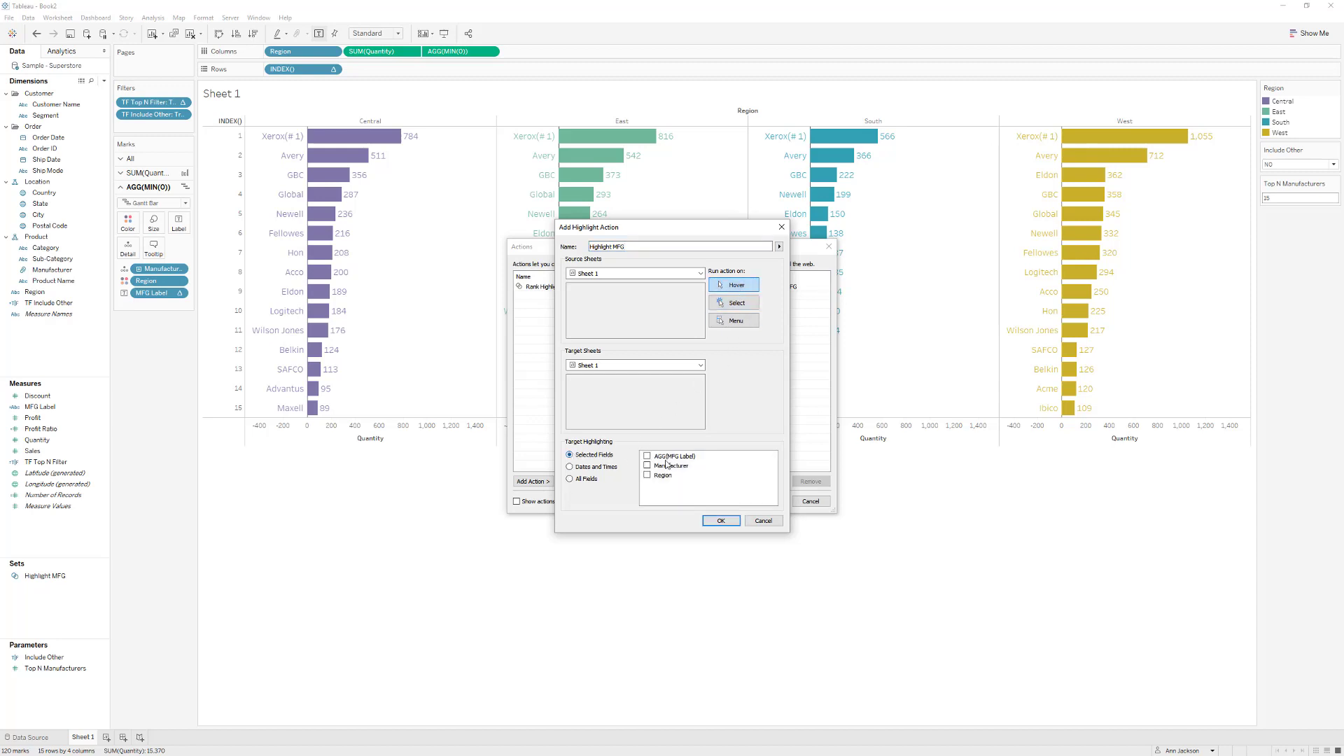
click(648, 466)
click(711, 522)
click(766, 502)
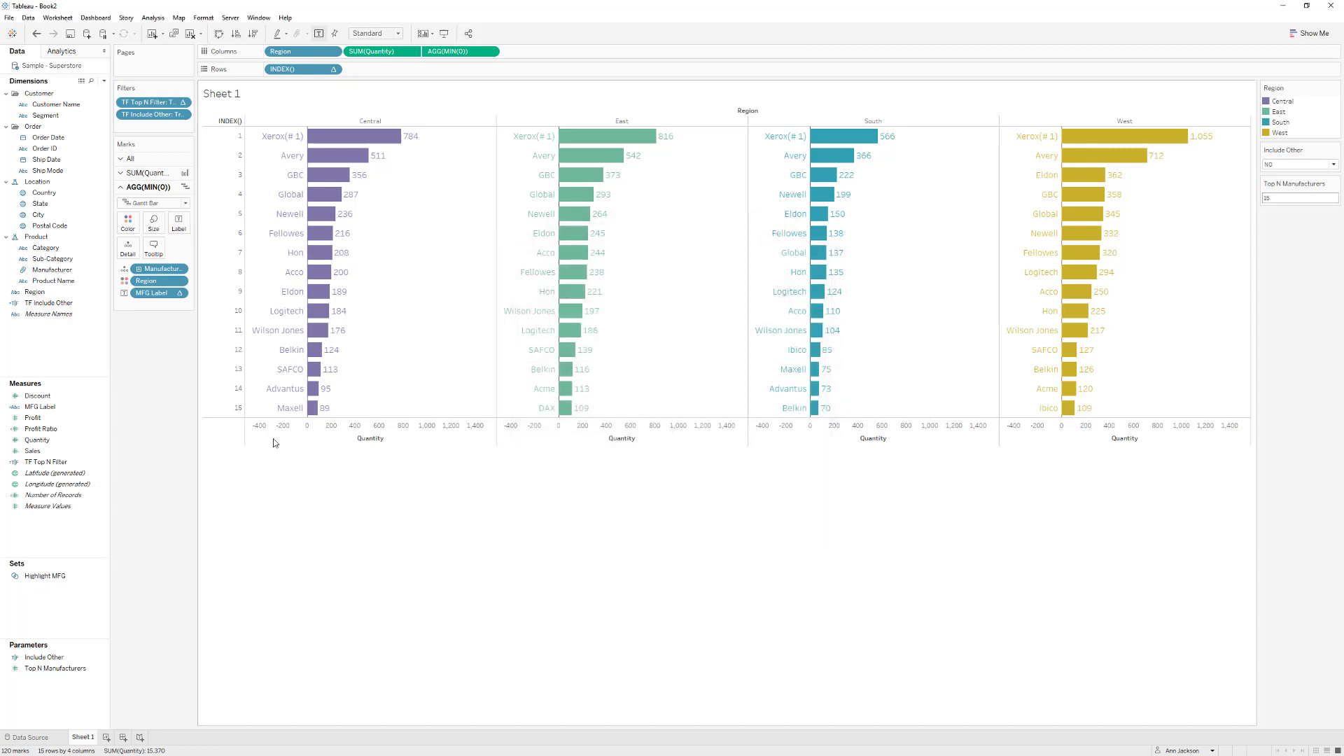
Test the hover highlighting on bars in the Central region and remove the space after the # in the MFG Label calculation
mouse_move(292, 143)
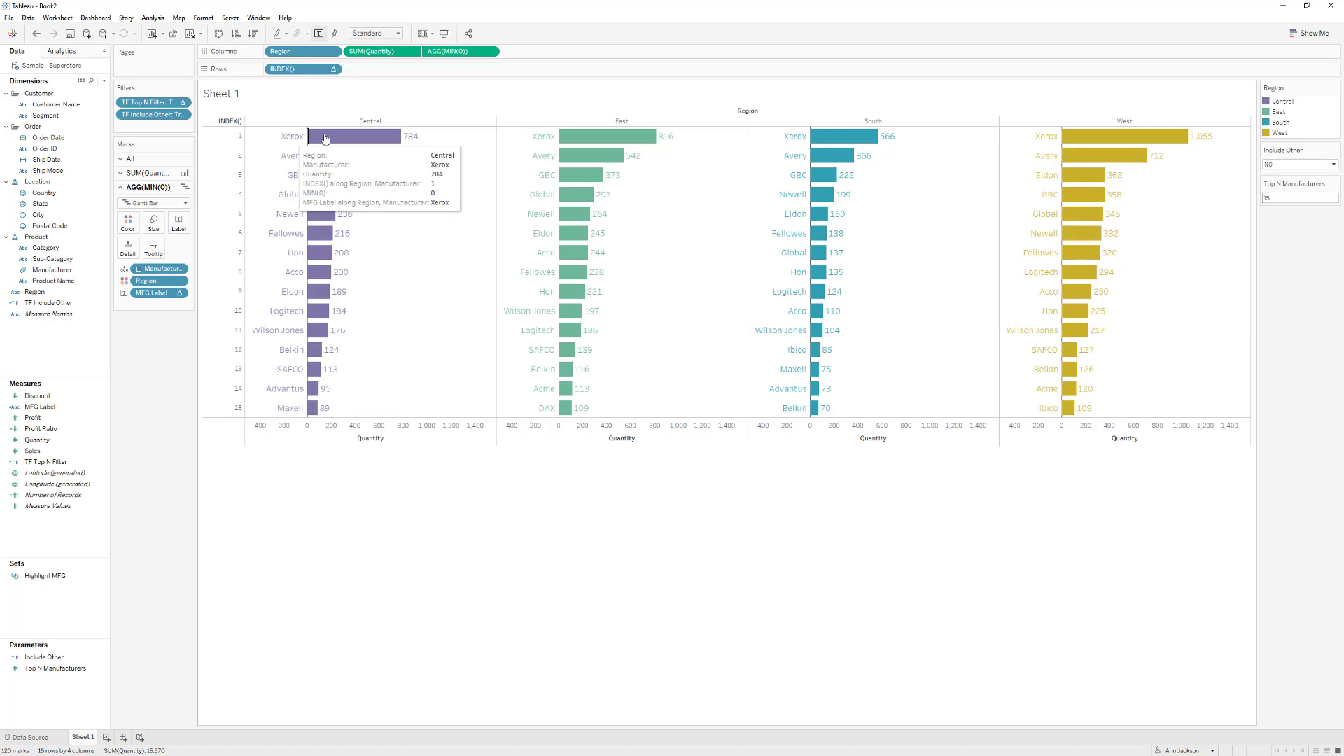
click(325, 137)
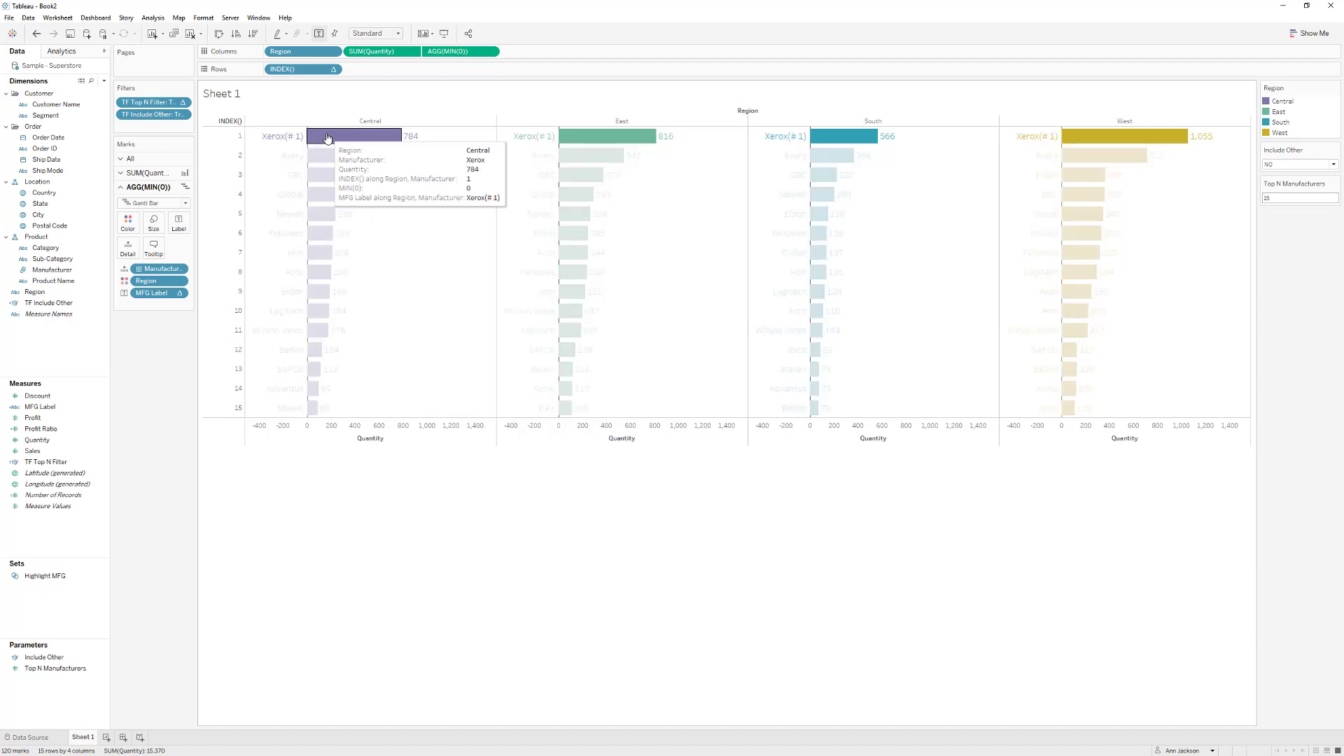
click(355, 189)
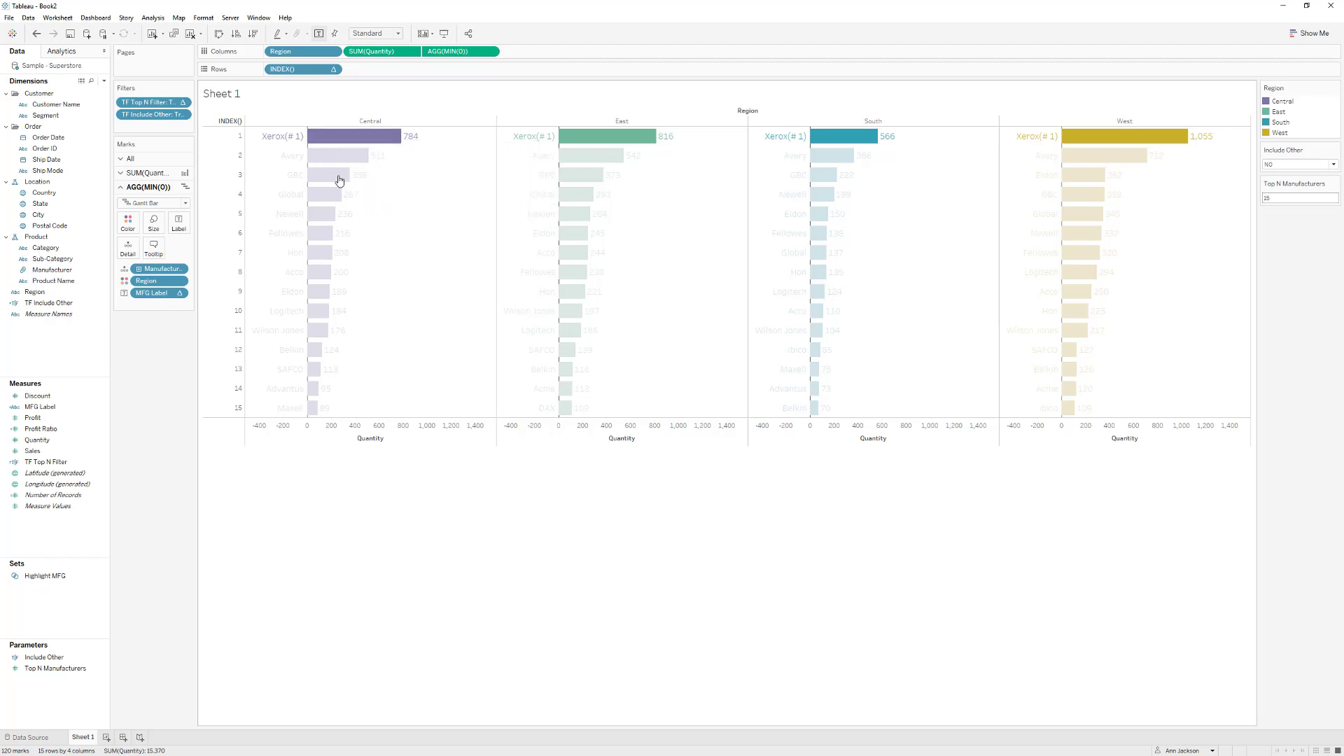
click(340, 180)
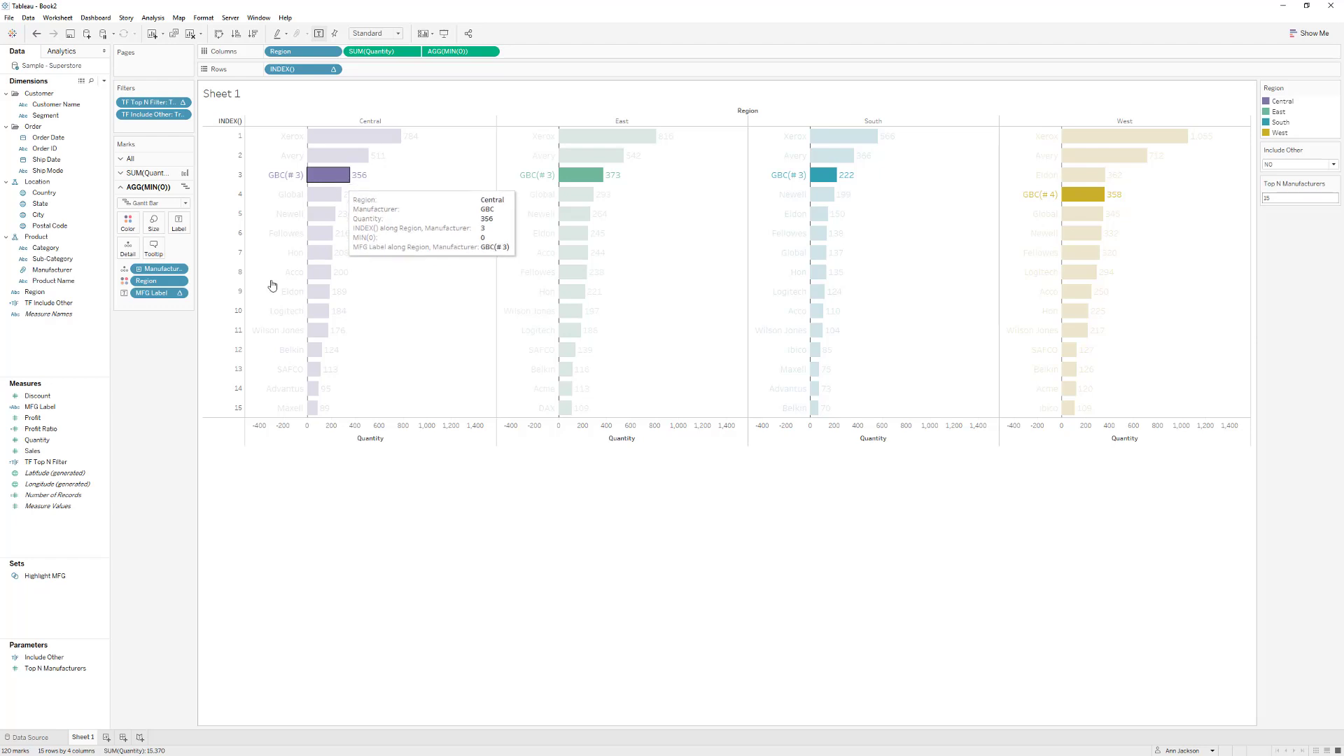
click(59, 411)
right_click(59, 413)
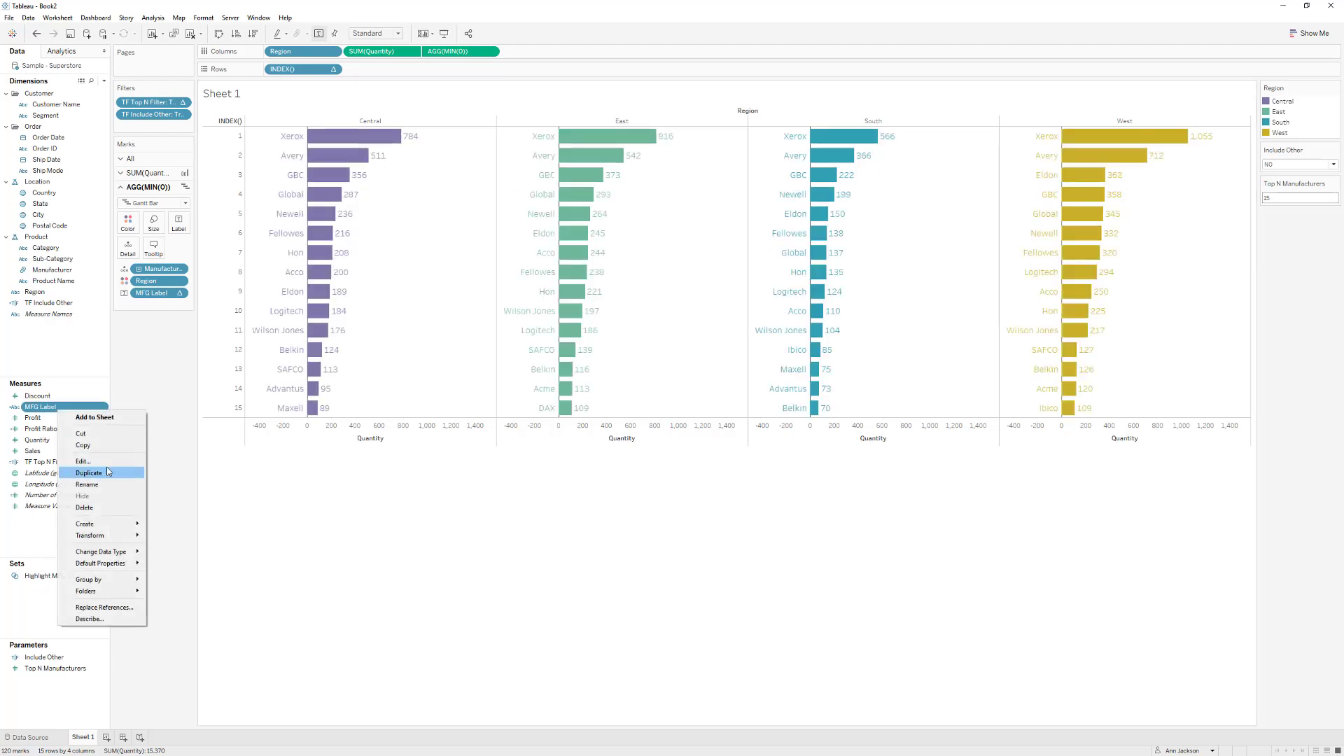
click(98, 460)
click(446, 330)
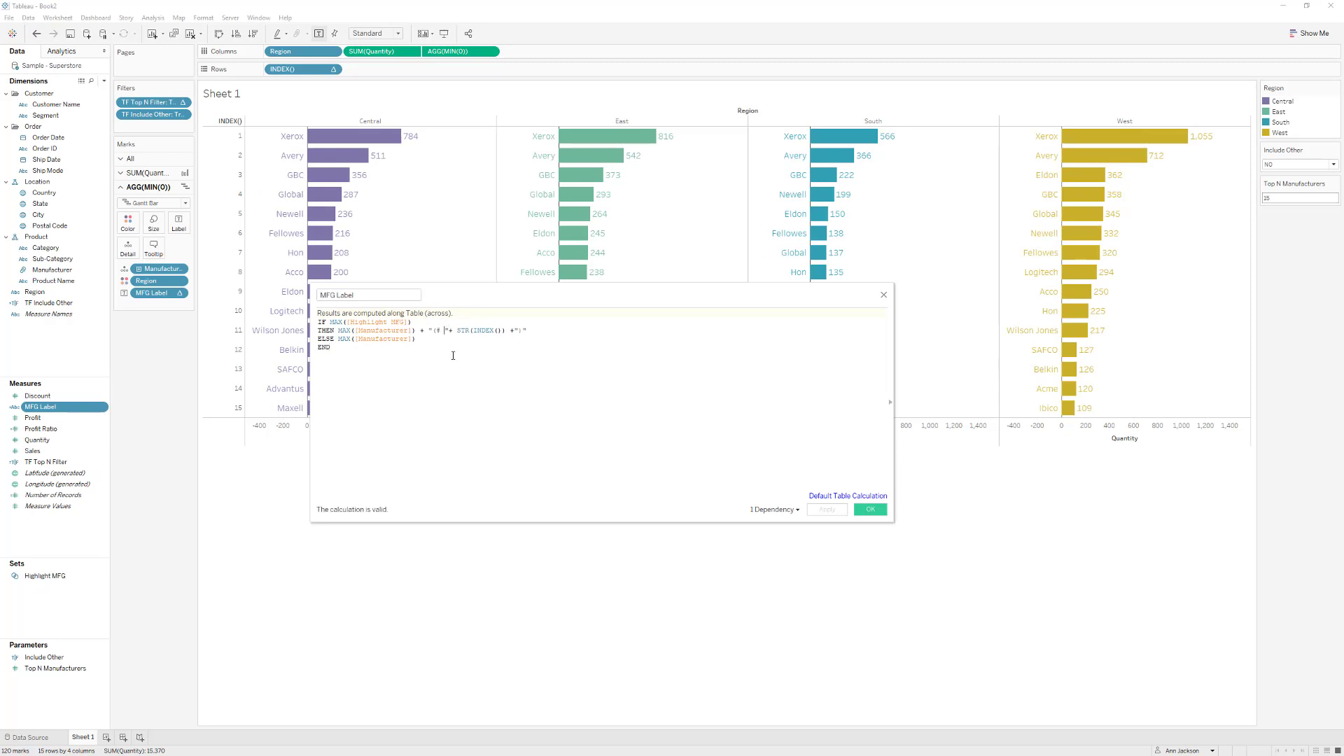
key(BackSpace)
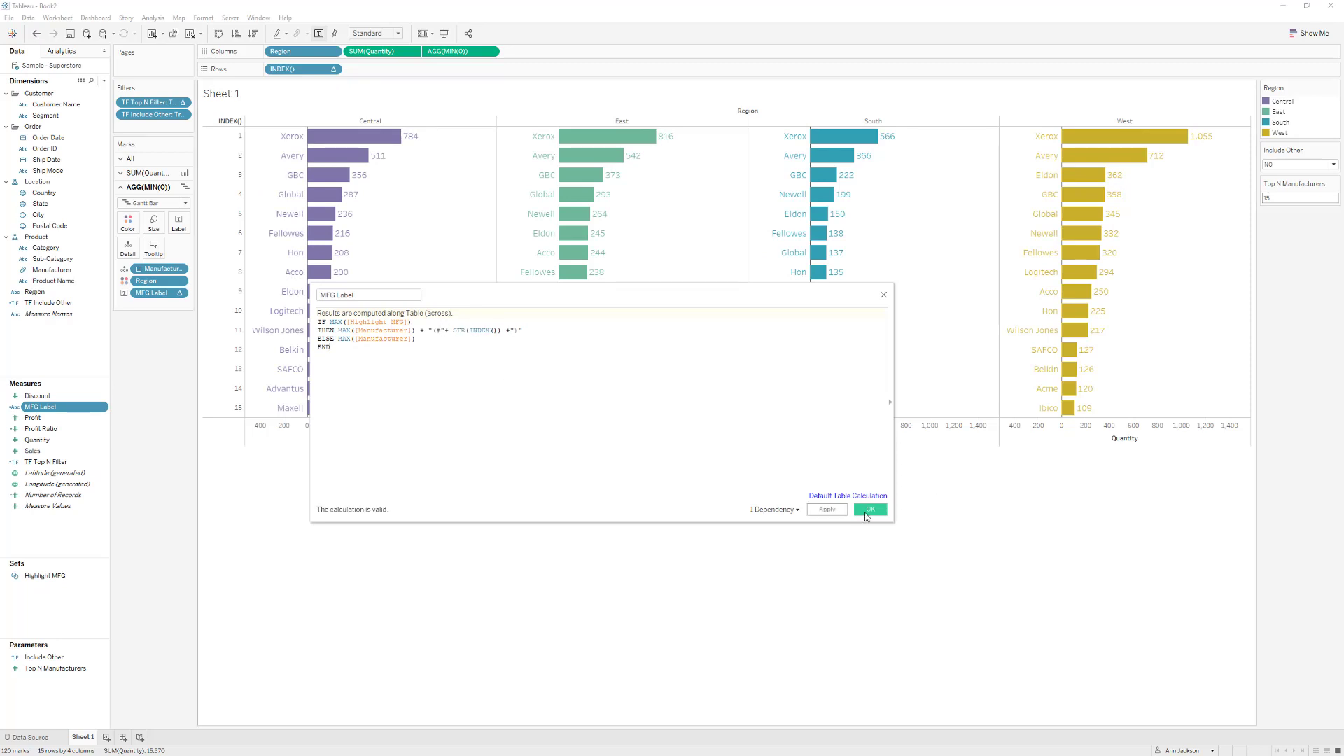
click(870, 509)
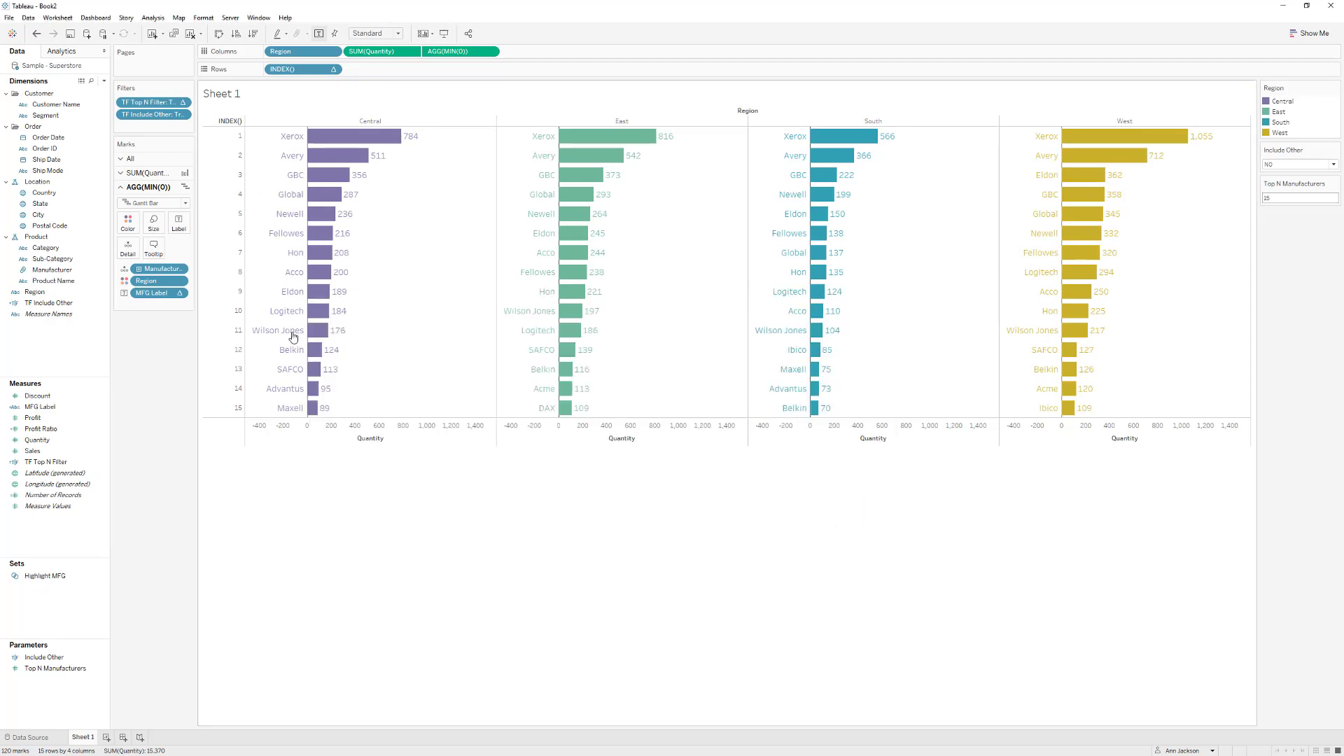
click(323, 331)
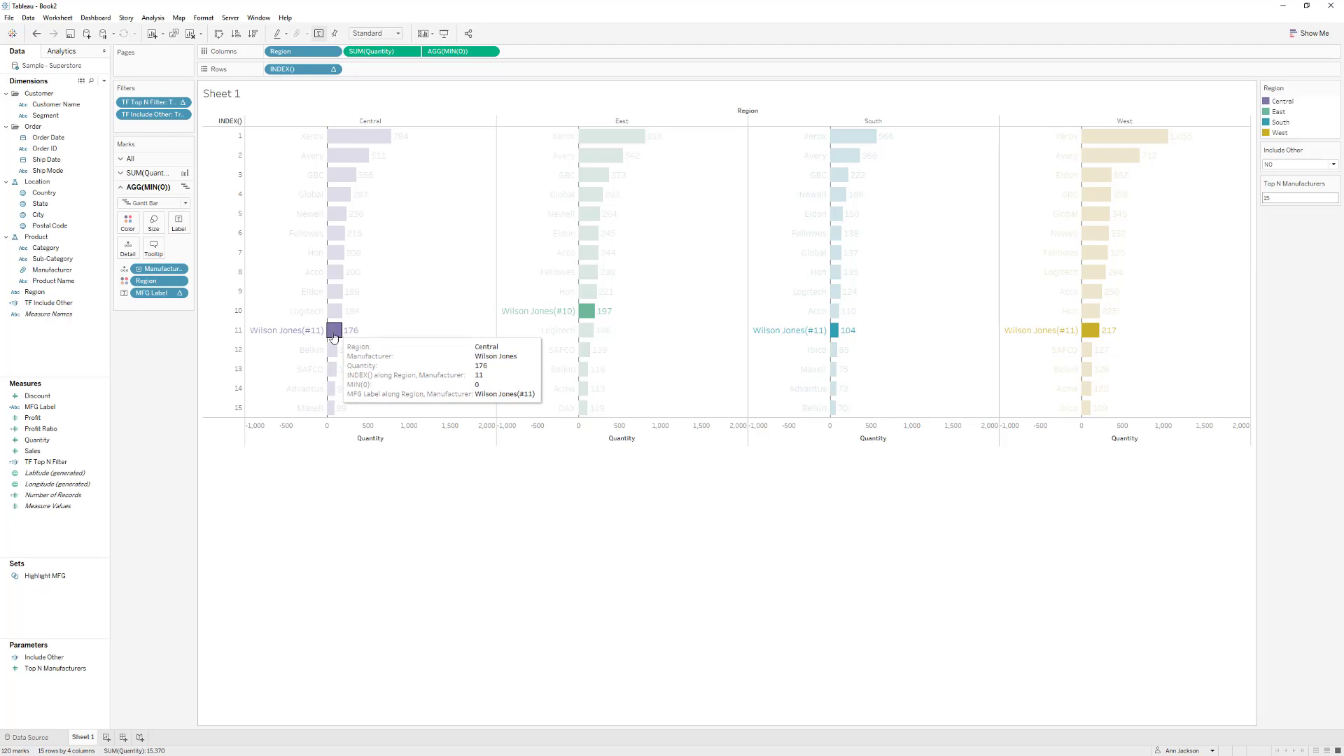
Enlarge the font of the Region column headers and hide the INDEX() row header
click(346, 122)
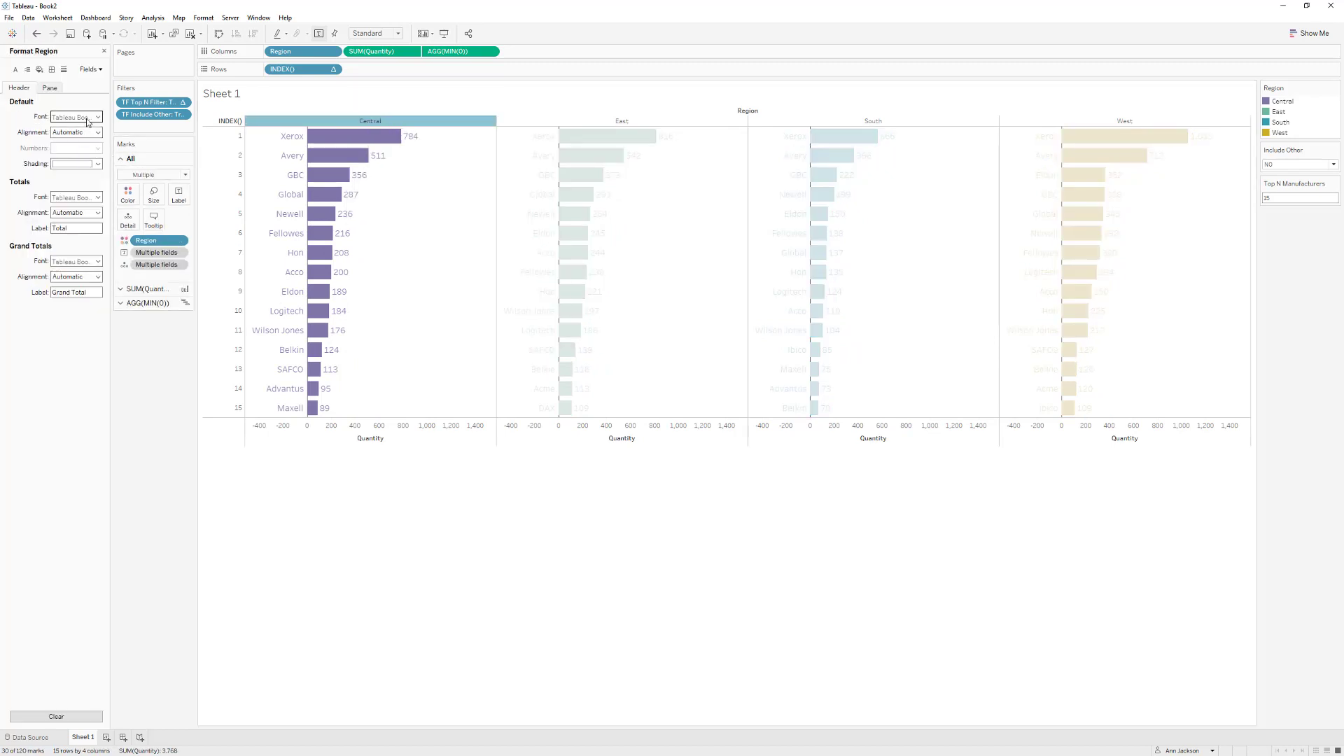
click(84, 117)
click(77, 145)
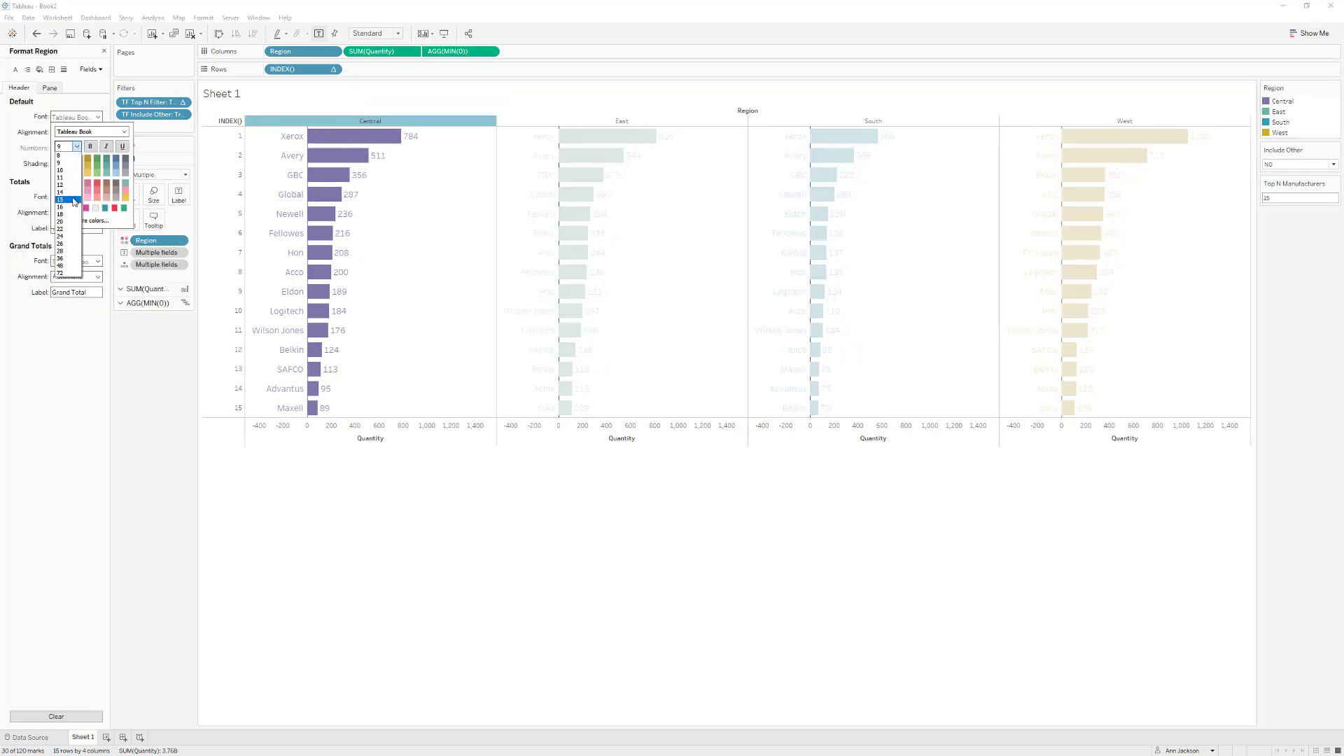
click(75, 206)
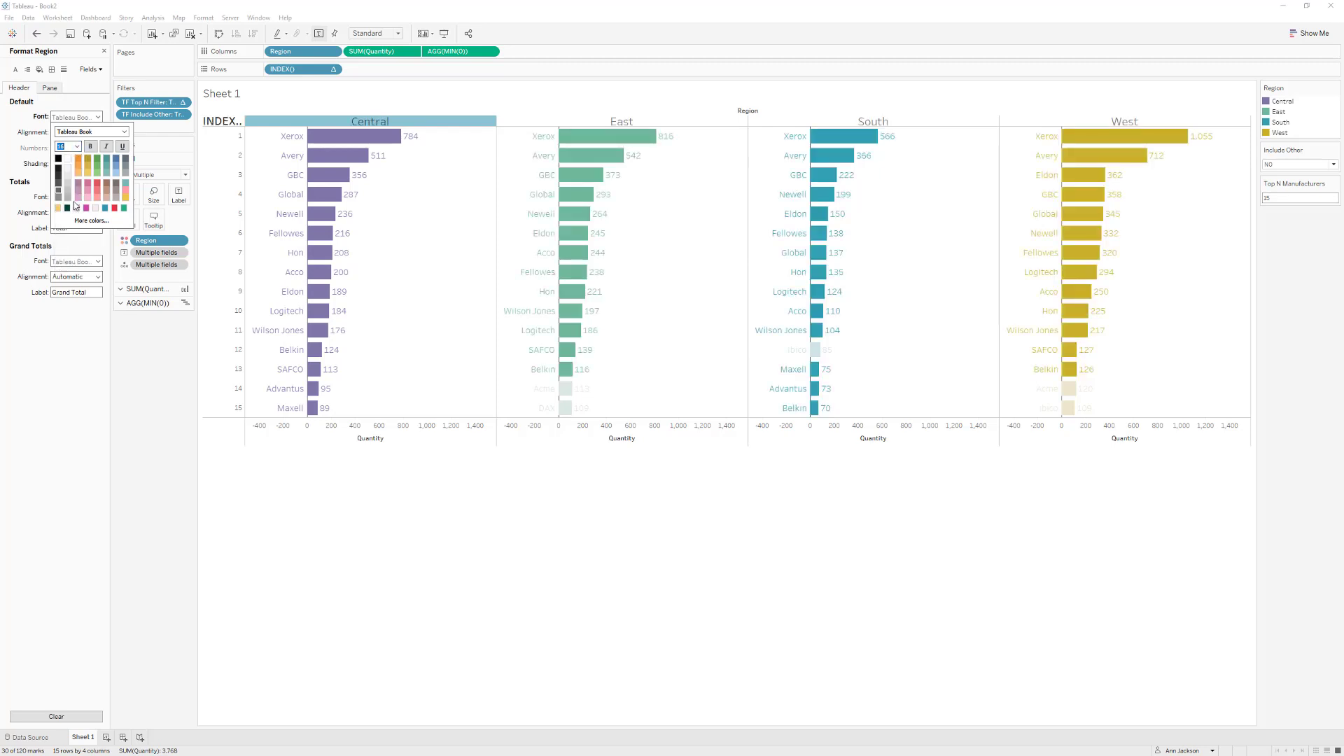
right_click(282, 72)
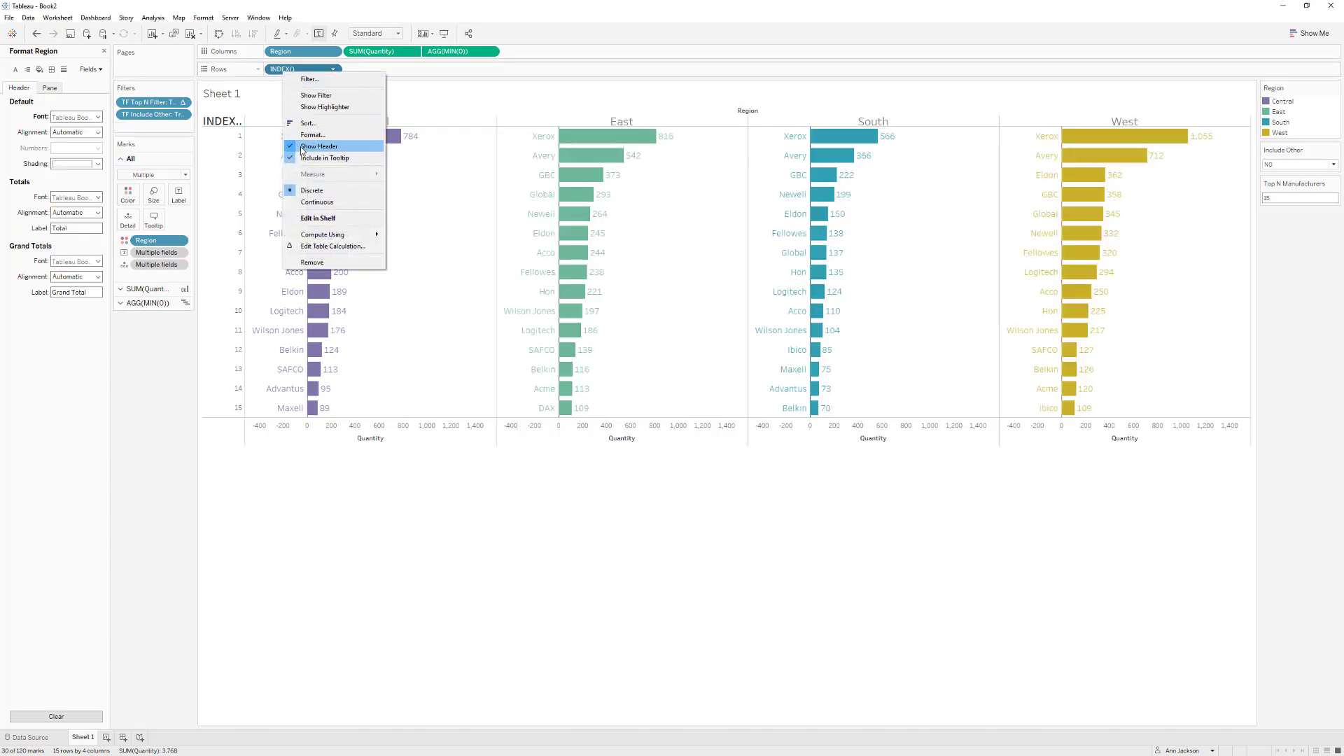
click(318, 146)
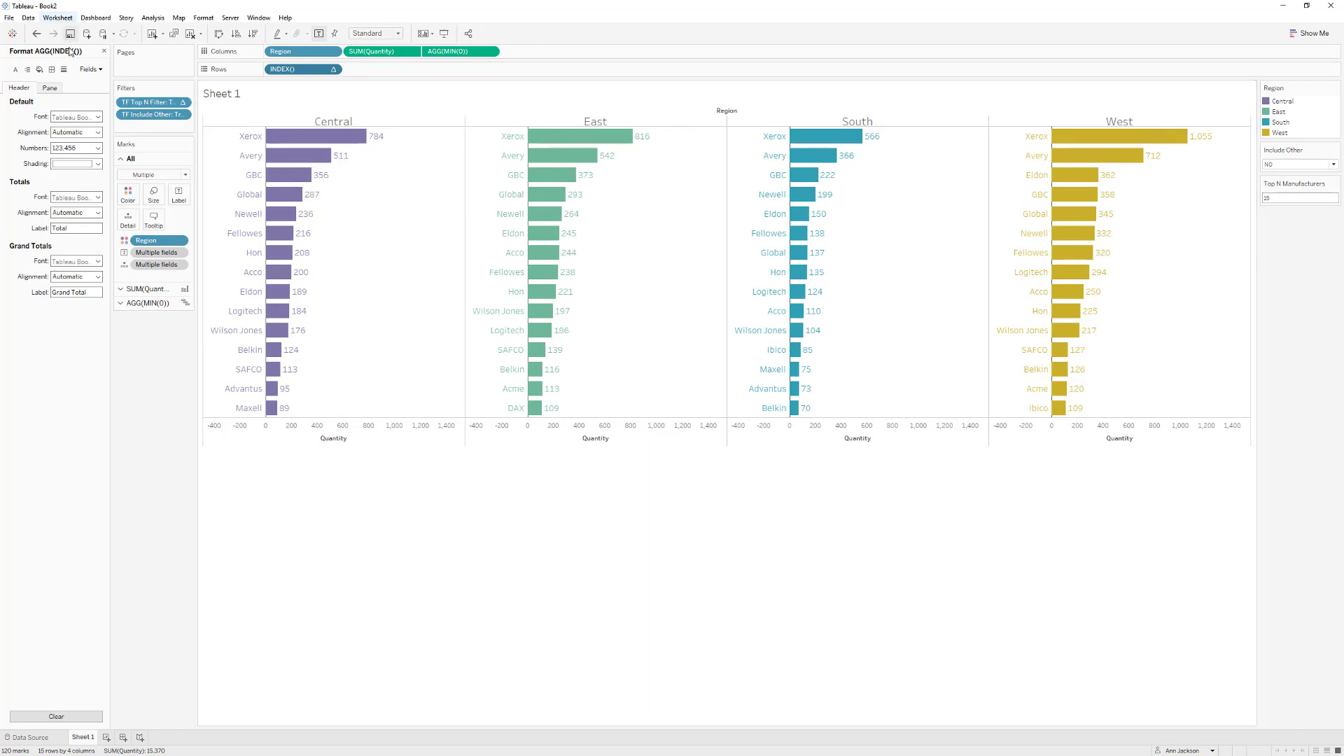
Clear the worksheet's tooltip text and turn off tooltips, command buttons and selection by category
click(58, 18)
click(70, 98)
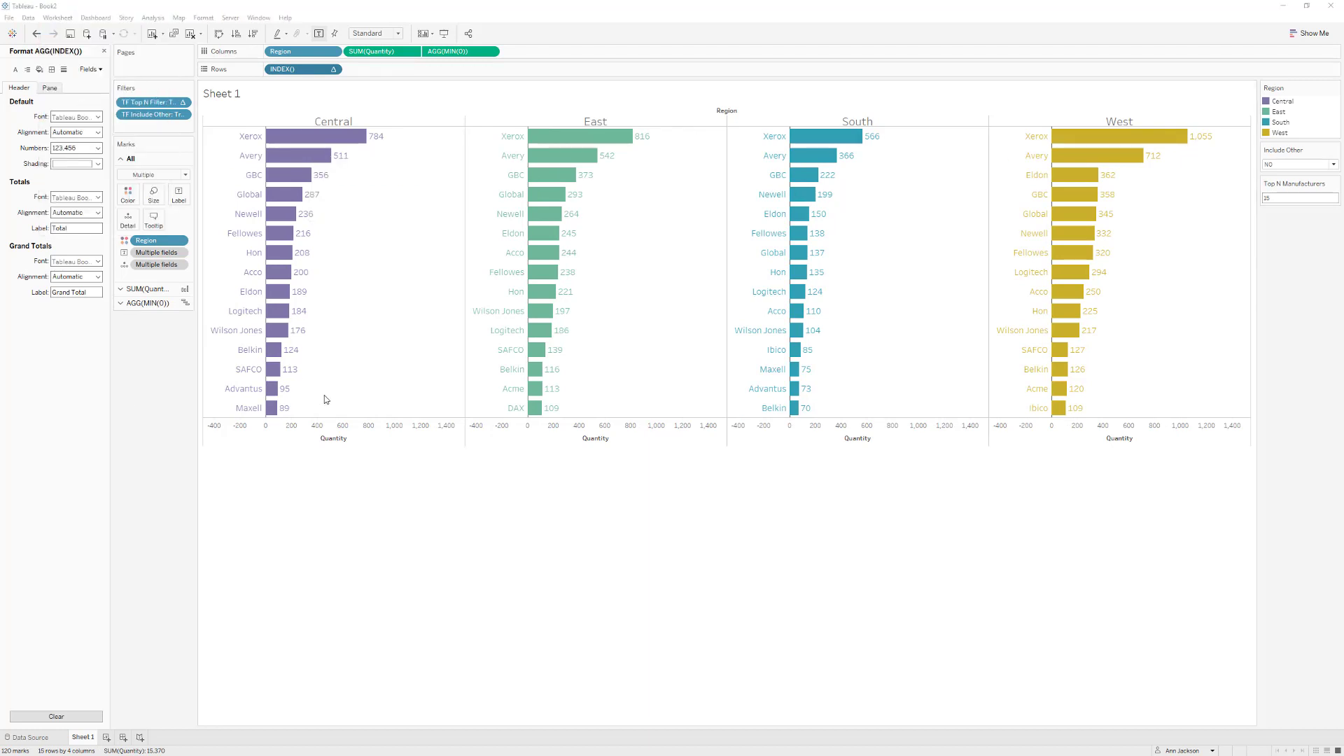
drag(413, 247, 473, 255)
drag(549, 358, 129, 247)
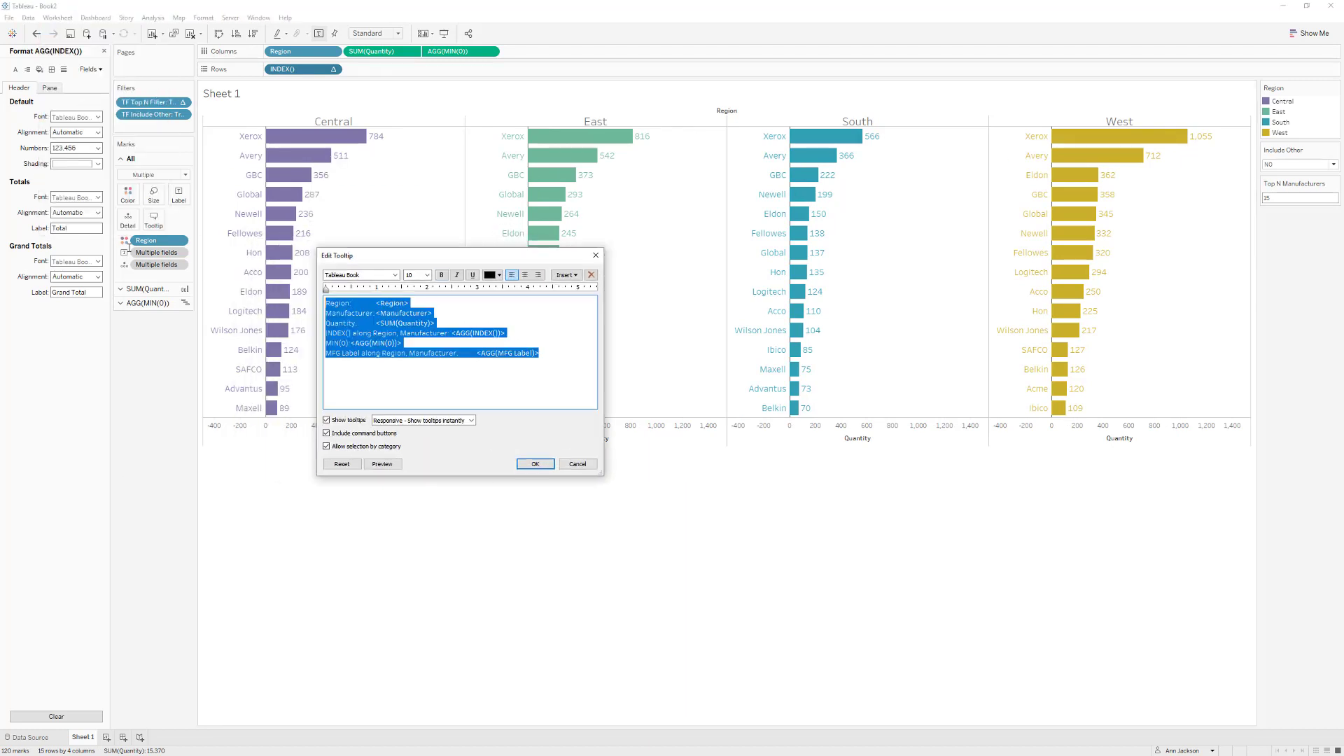
key(Delete)
click(326, 420)
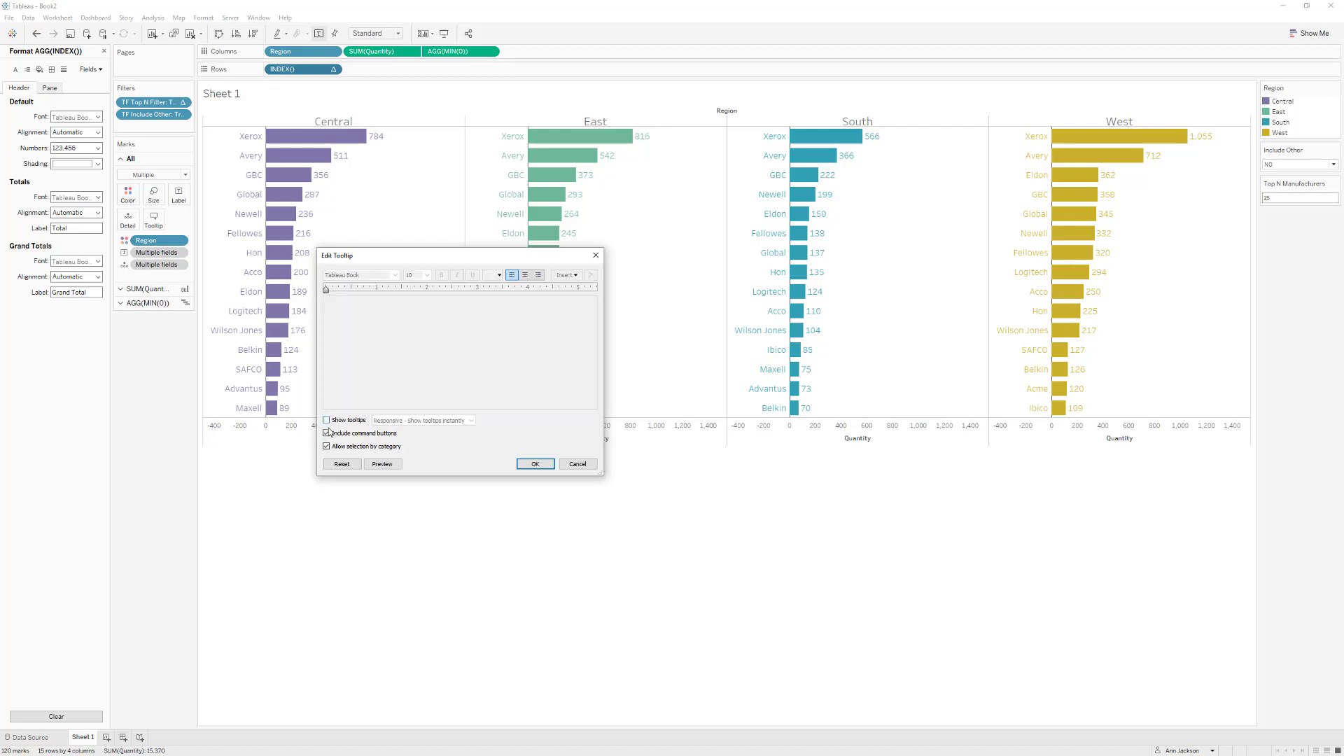
click(326, 447)
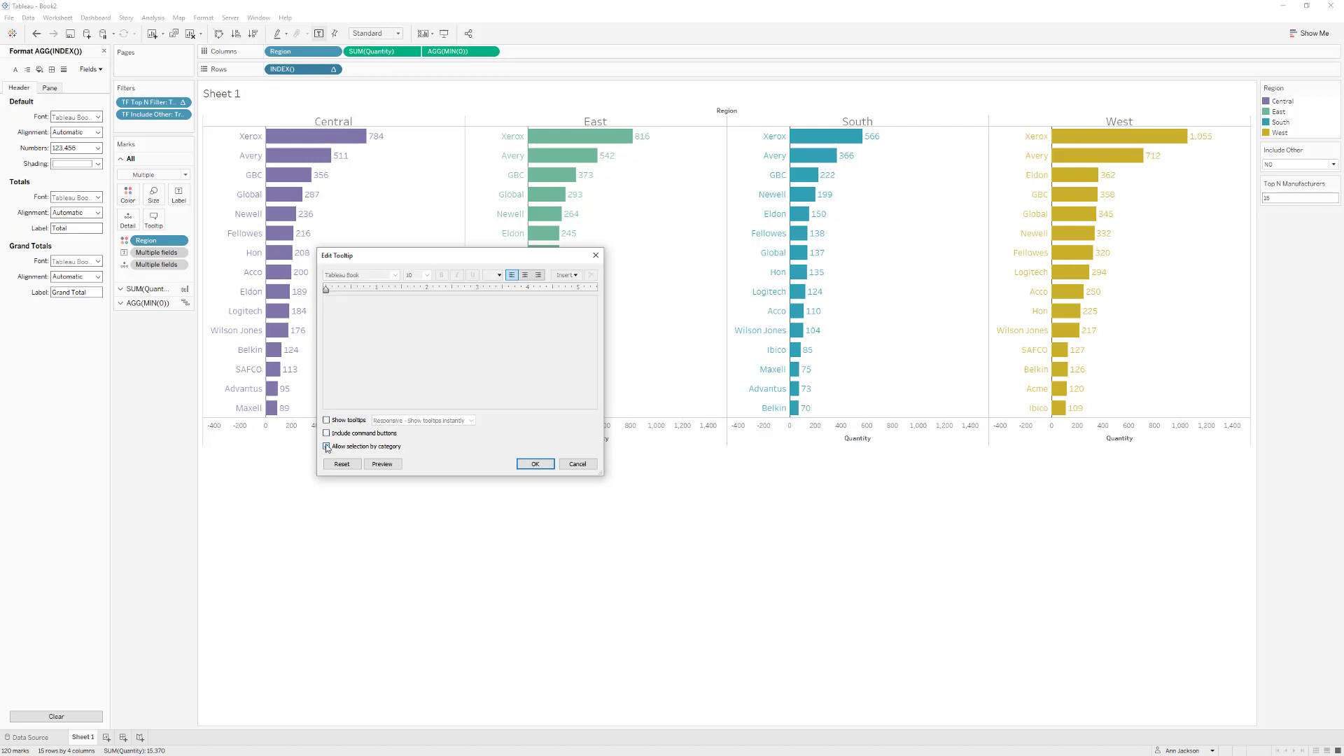
click(530, 464)
Hide the Quantity axis header and set the pane and header borders of the row and column dividers to None
right_click(236, 428)
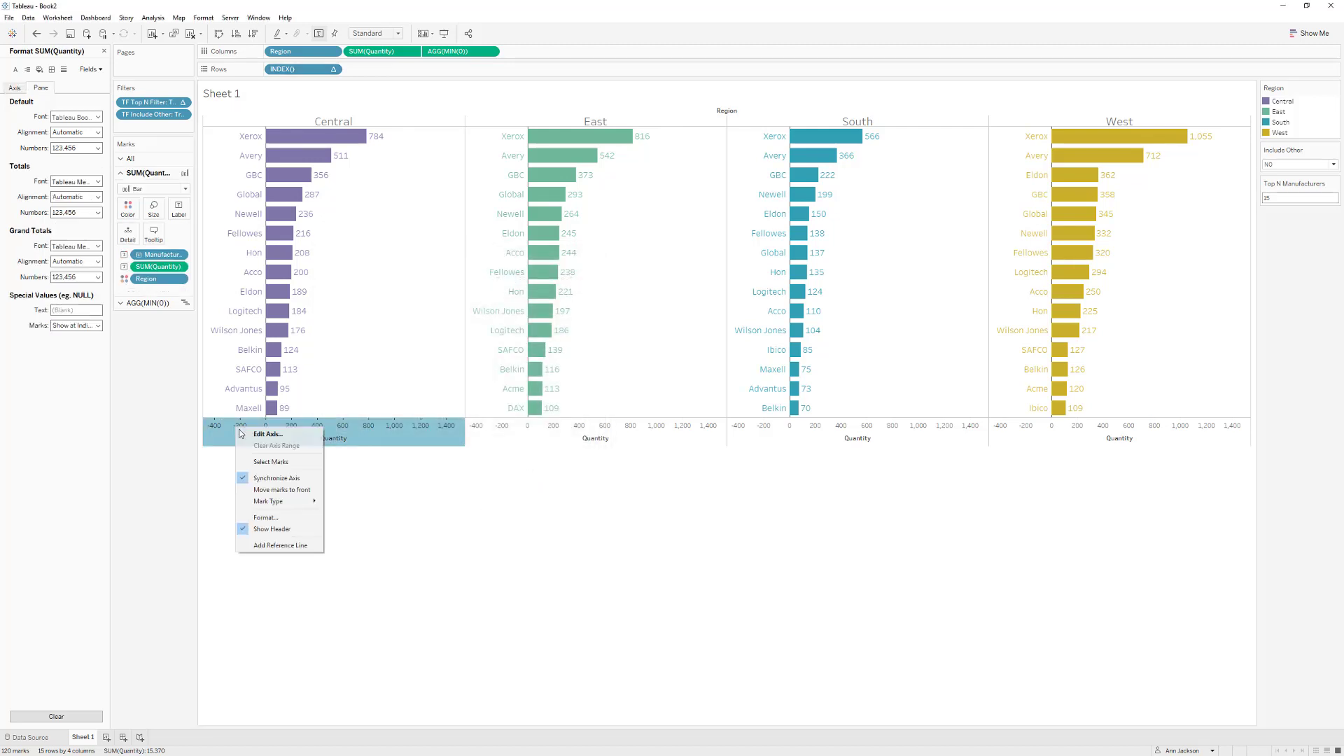
click(271, 529)
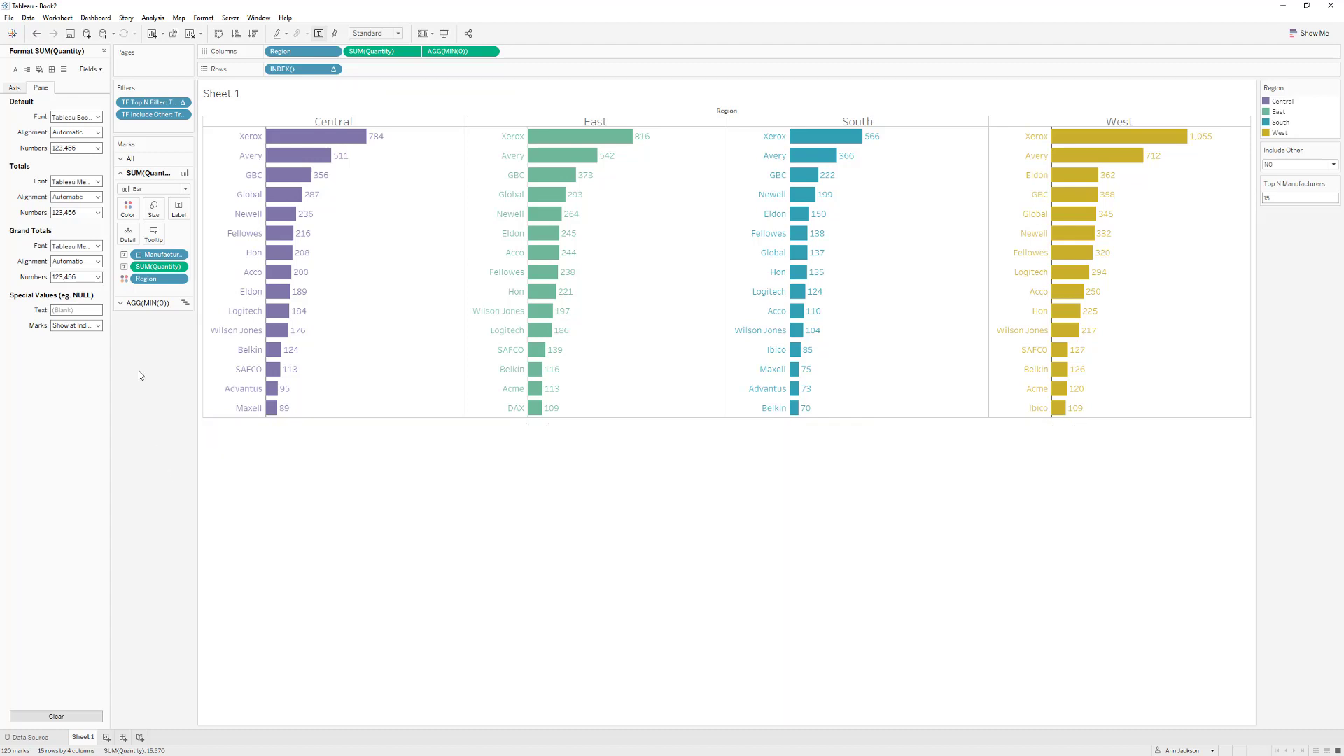
click(52, 70)
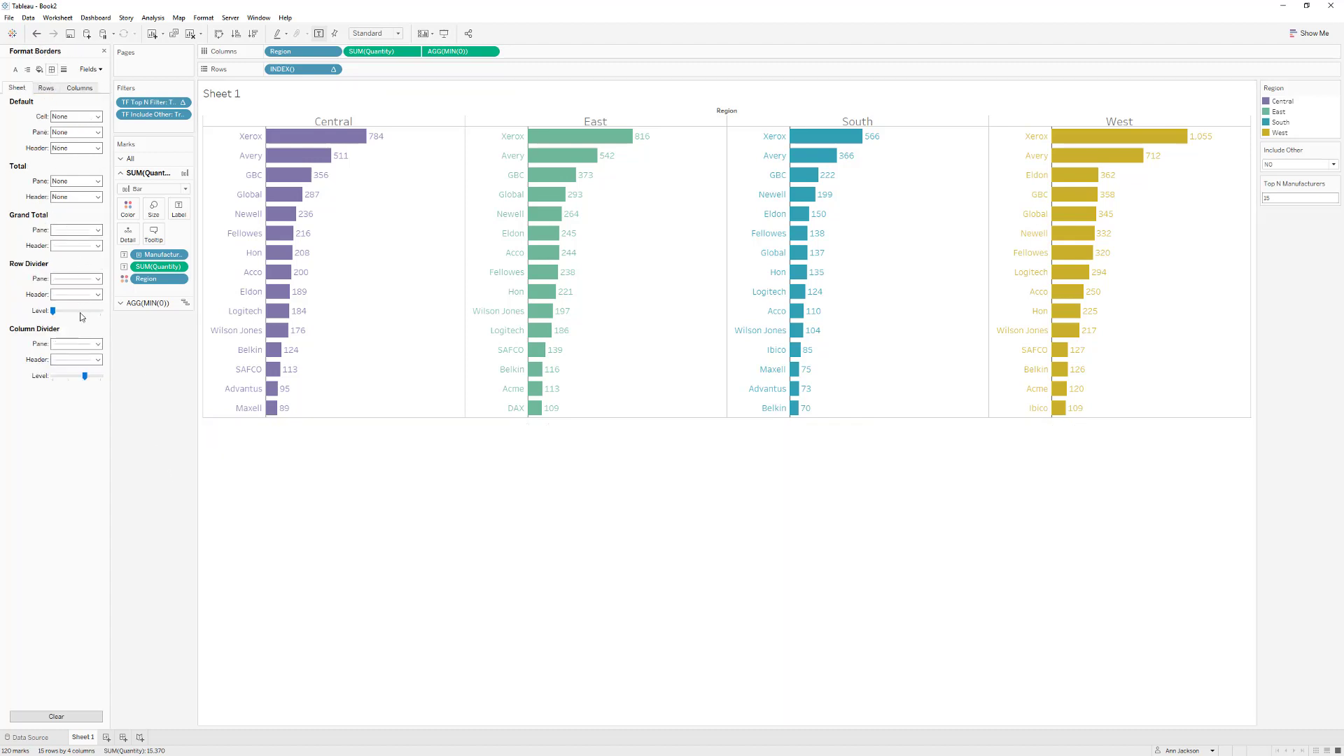
click(82, 343)
click(82, 358)
click(77, 279)
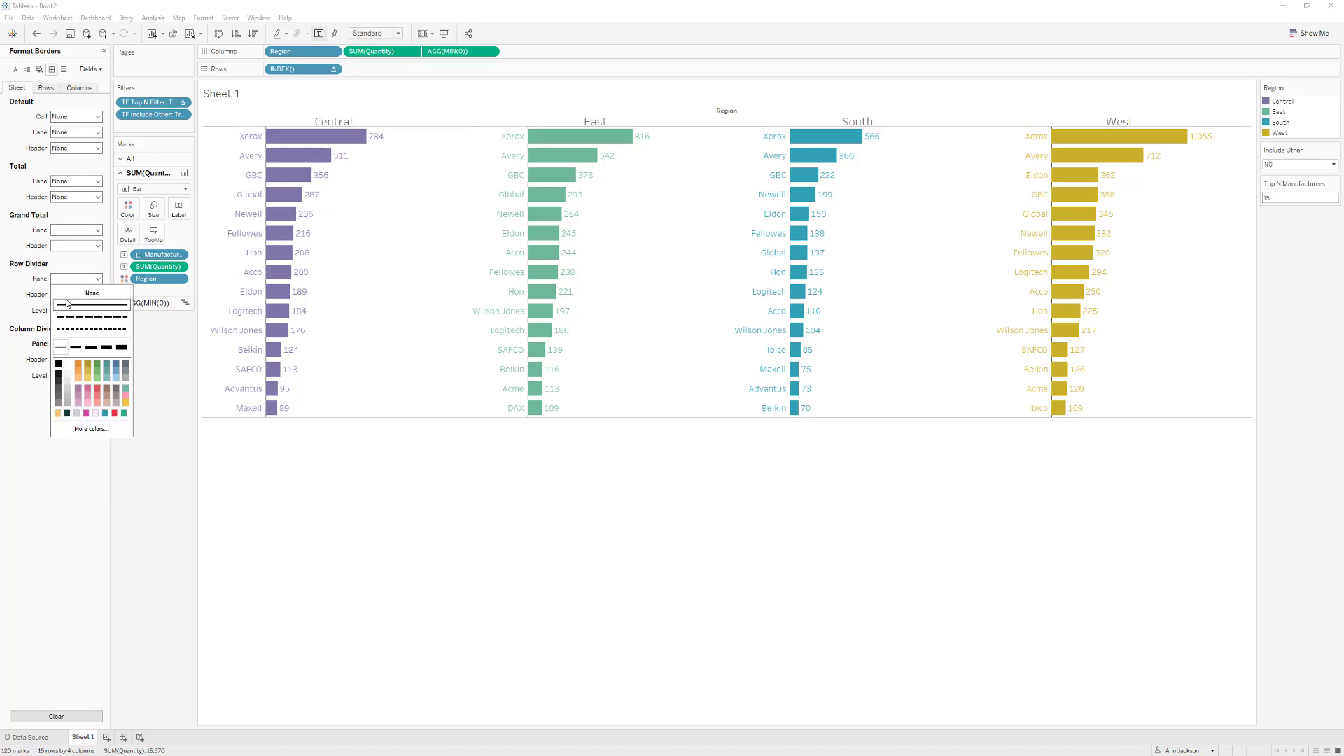
click(65, 300)
click(168, 422)
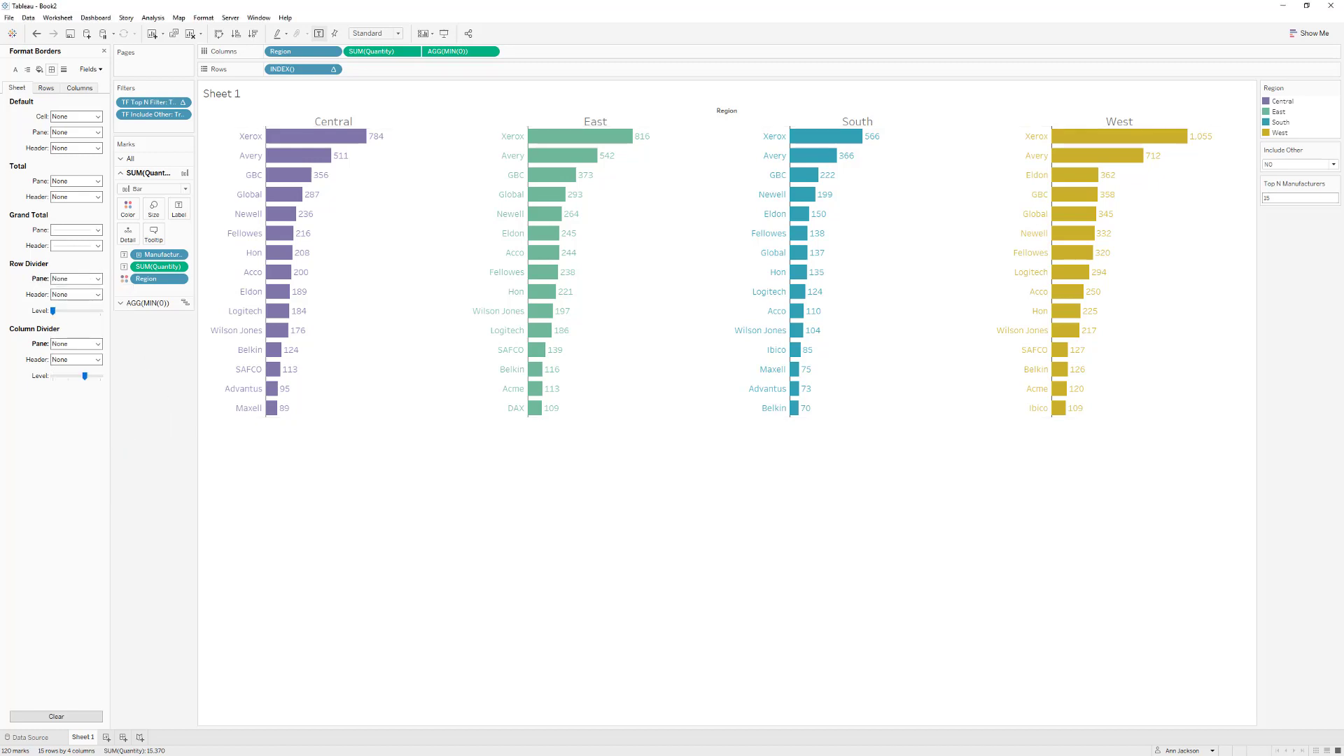
Copy the title block from the reference viz on Tableau Public in the browser and paste it into the Tableau worksheet's title
key(alt+Tab)
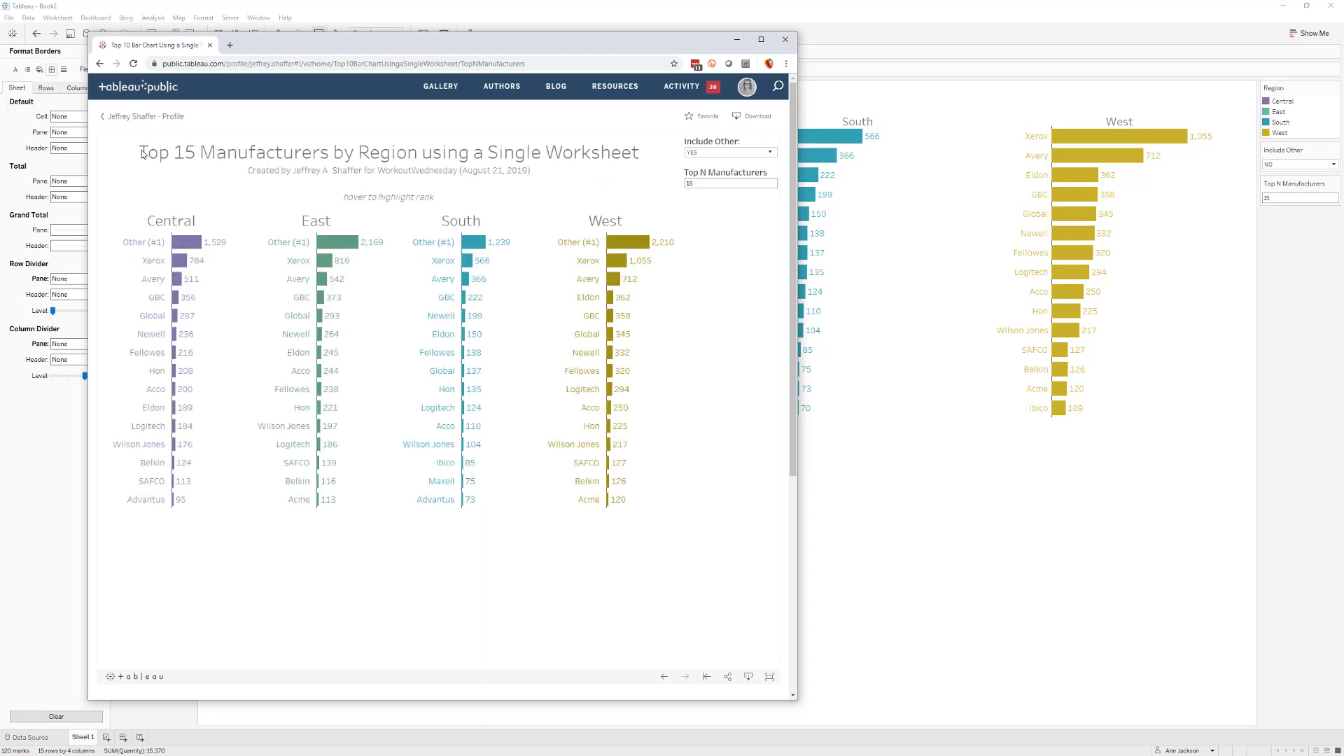
drag(142, 154, 423, 203)
key(ctrl+c)
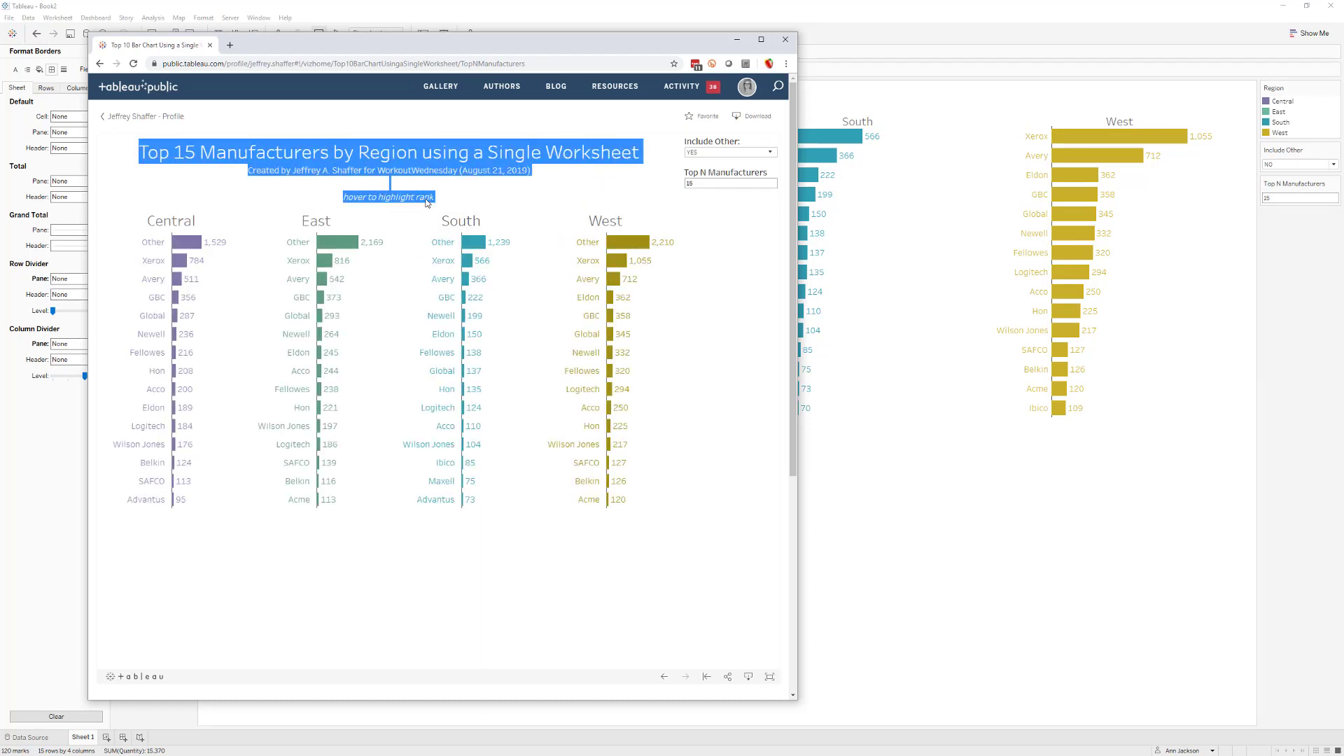
key(alt+Tab)
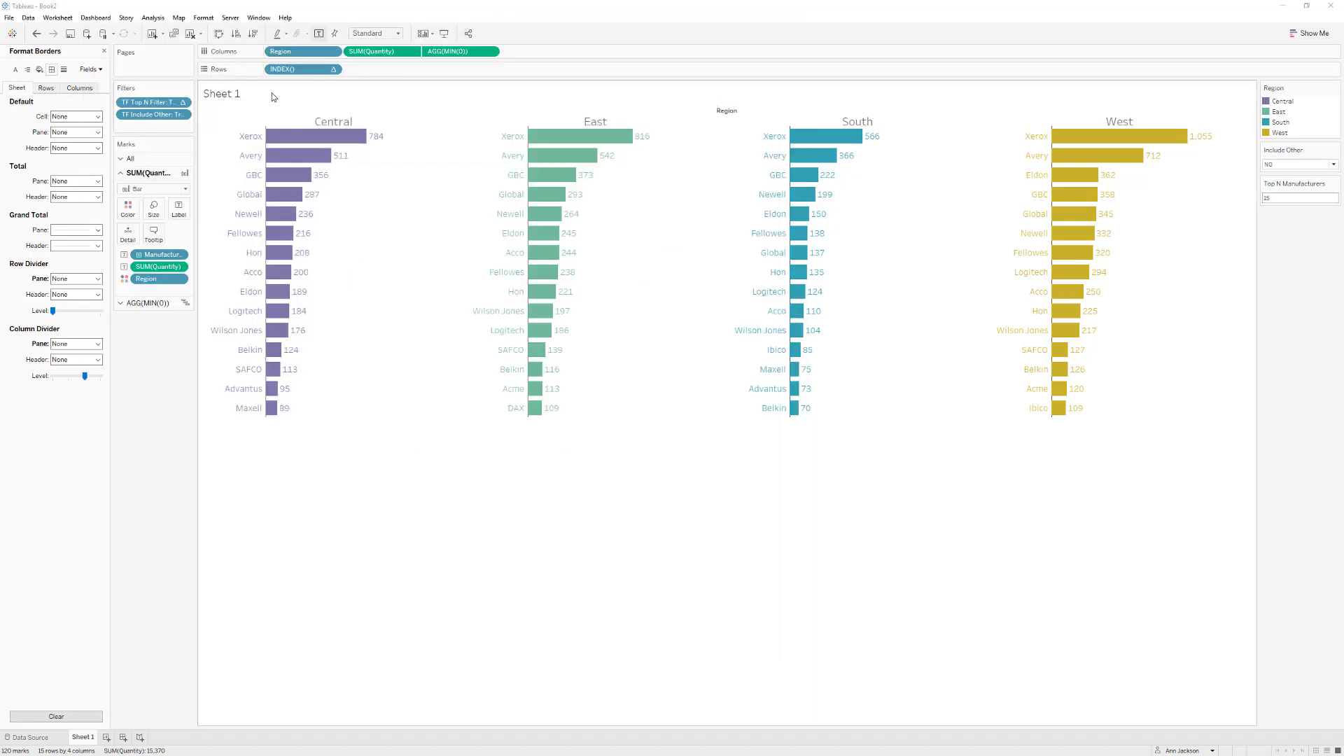
double_click(271, 93)
key(ctrl+v)
Delete the "Created by" credit line from the worksheet title and apply the edited title
scroll(406, 287, down, 1)
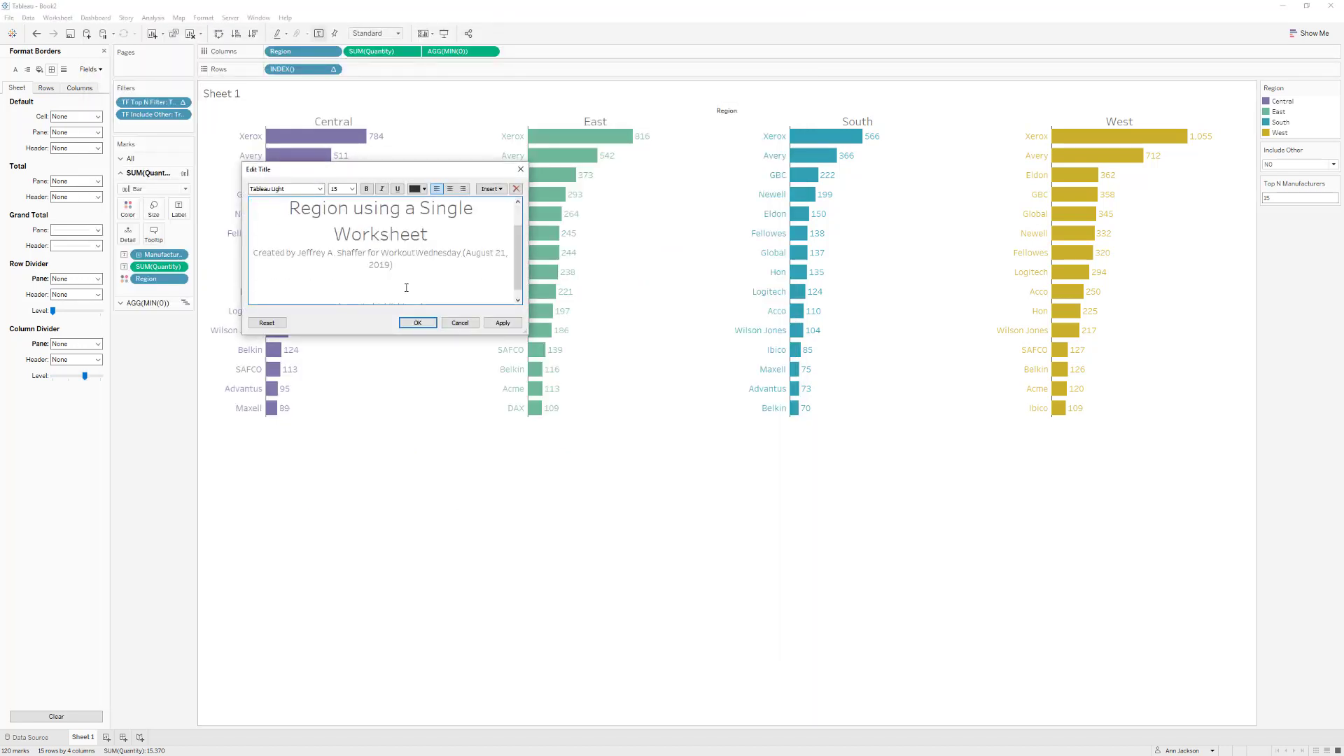
drag(396, 256, 247, 243)
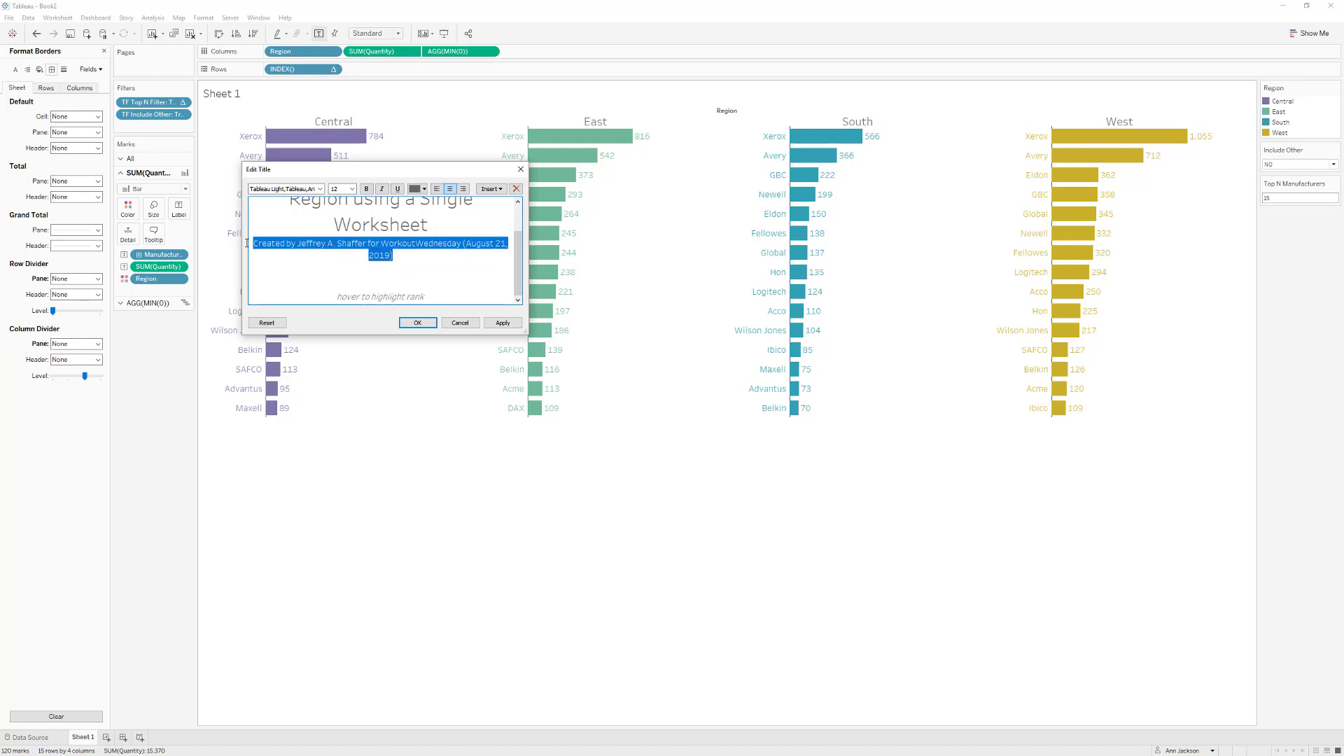
key(Delete)
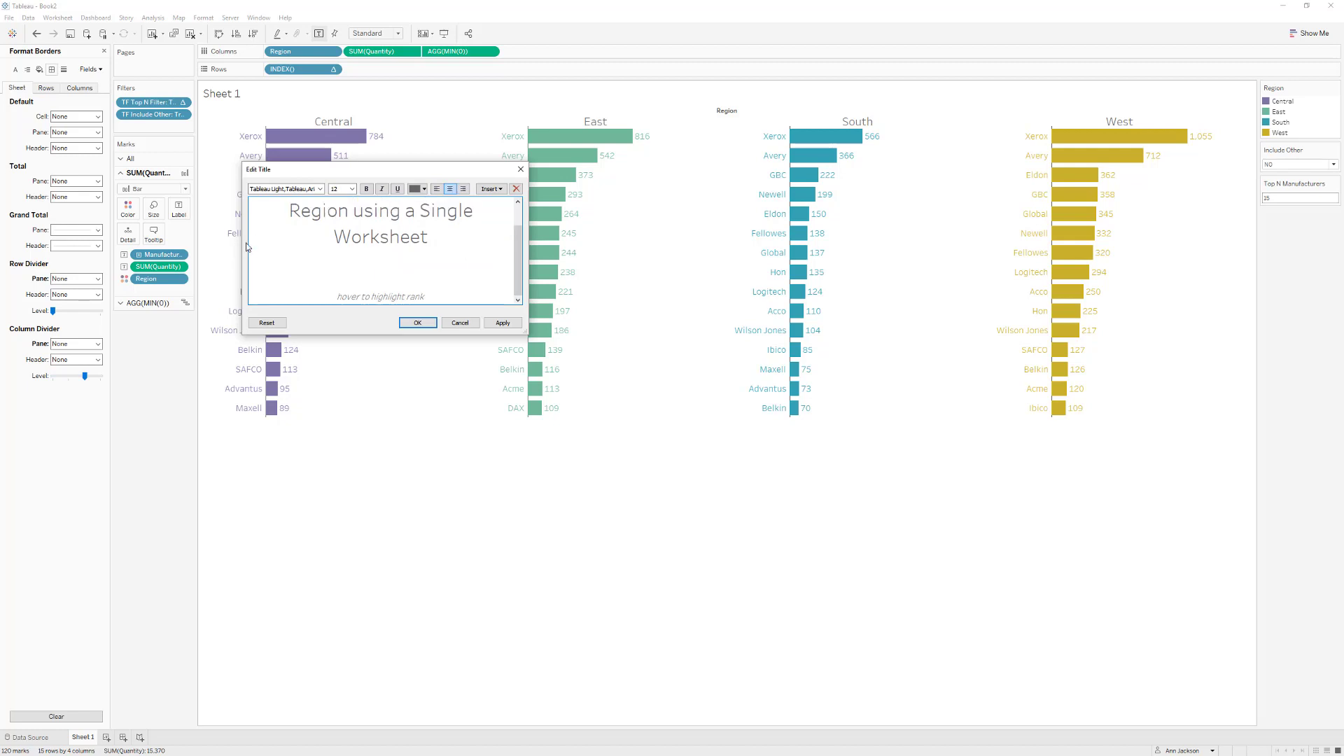
click(499, 324)
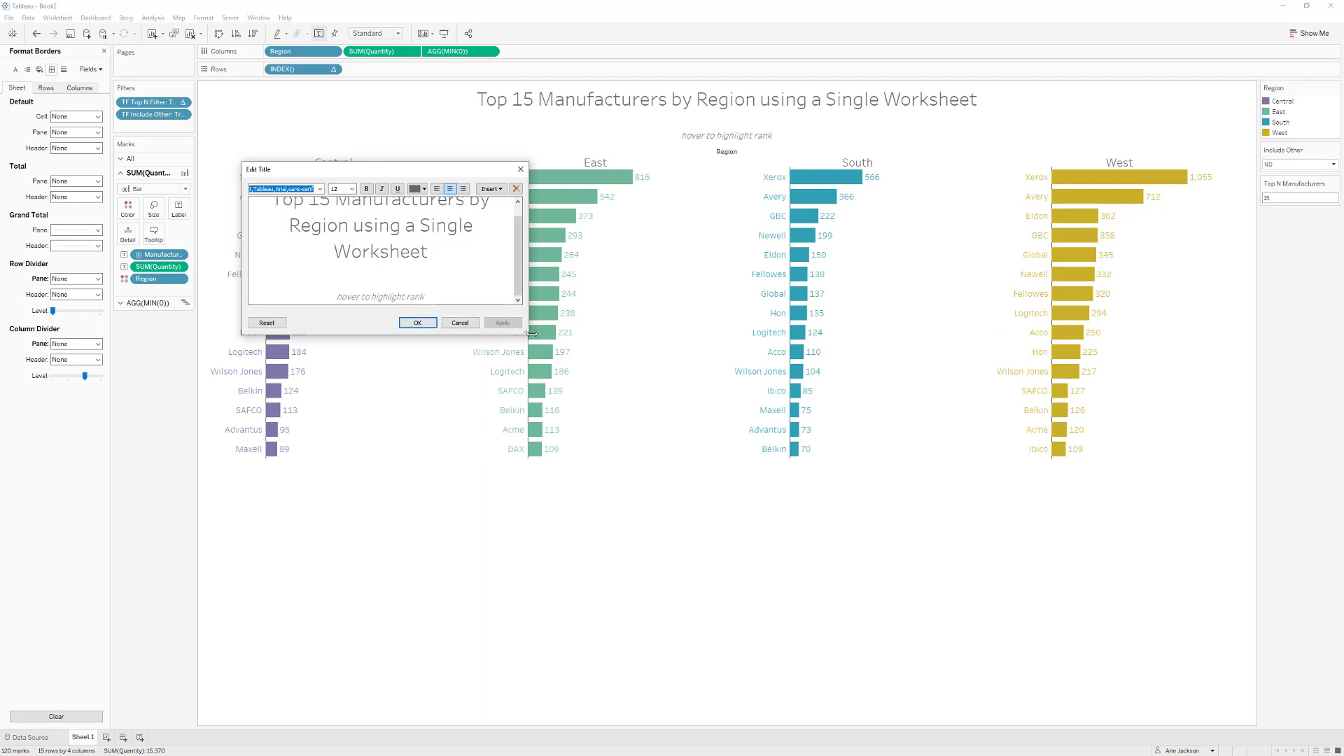
drag(528, 334, 578, 400)
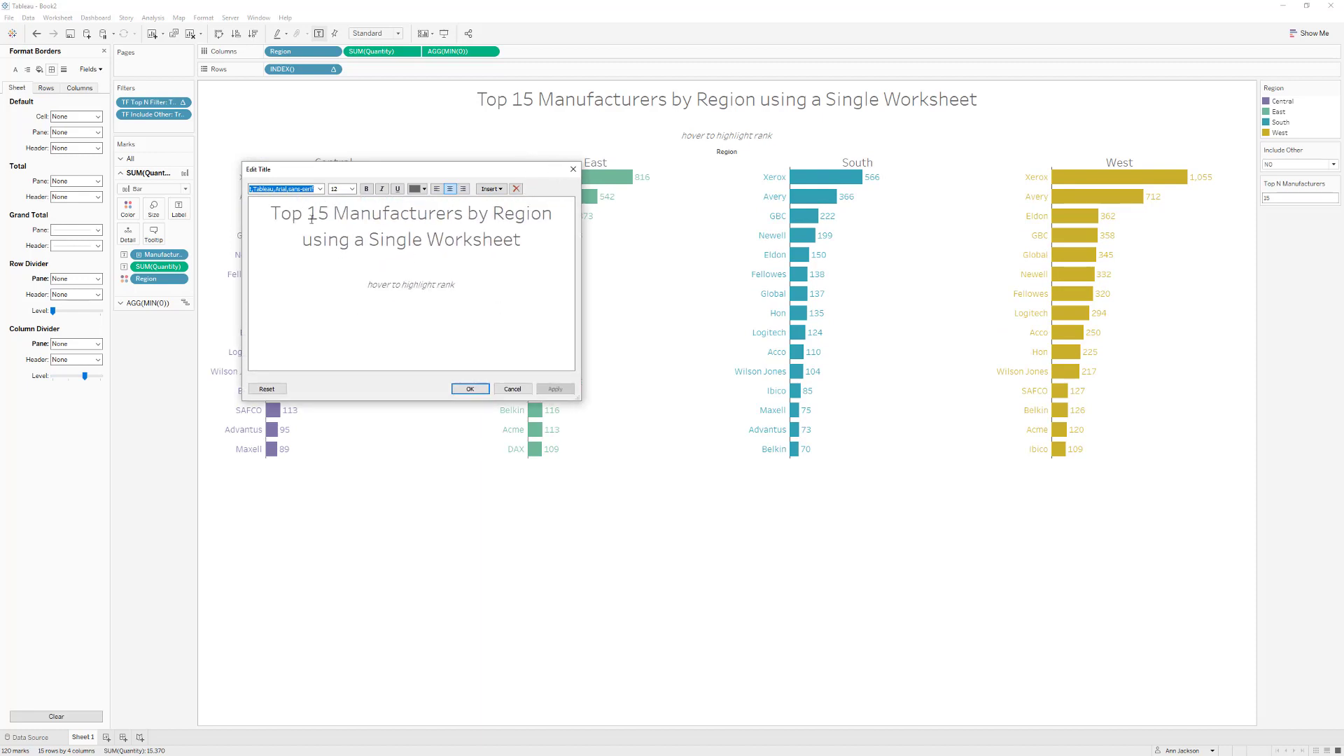
click(311, 218)
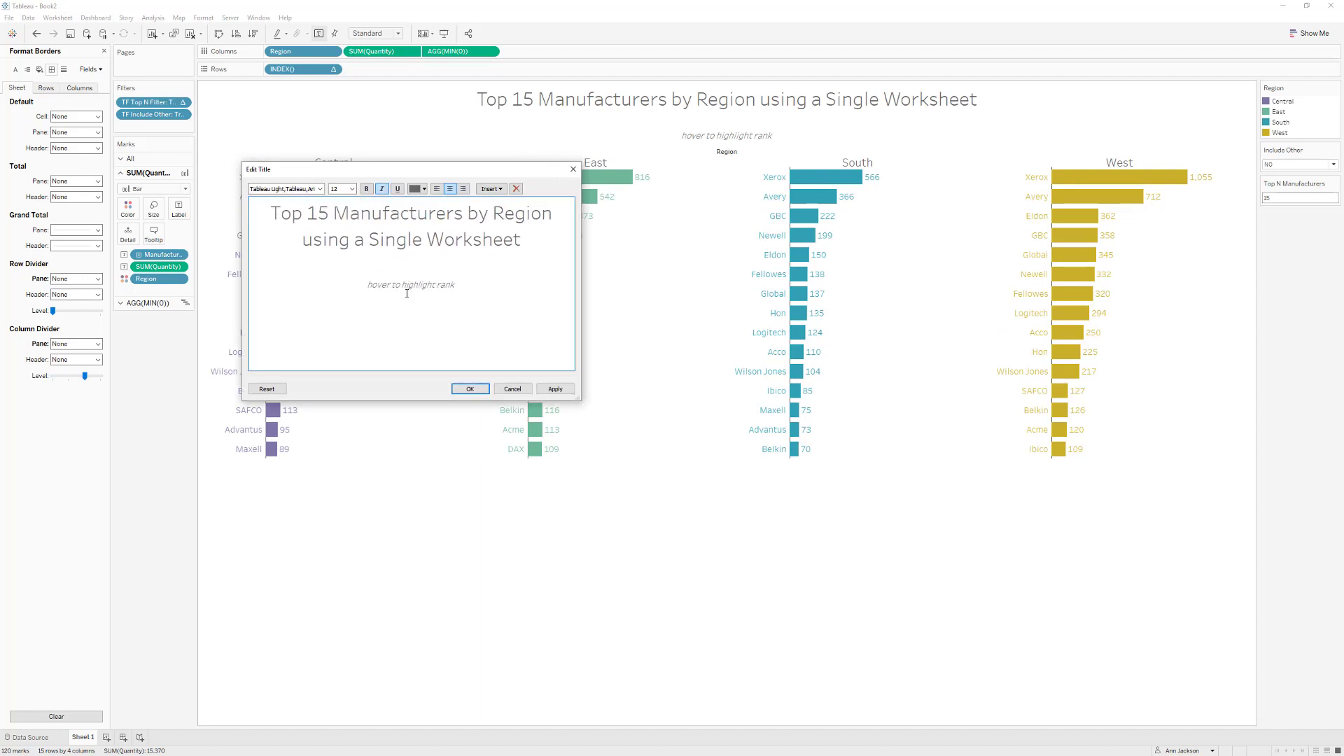
click(470, 388)
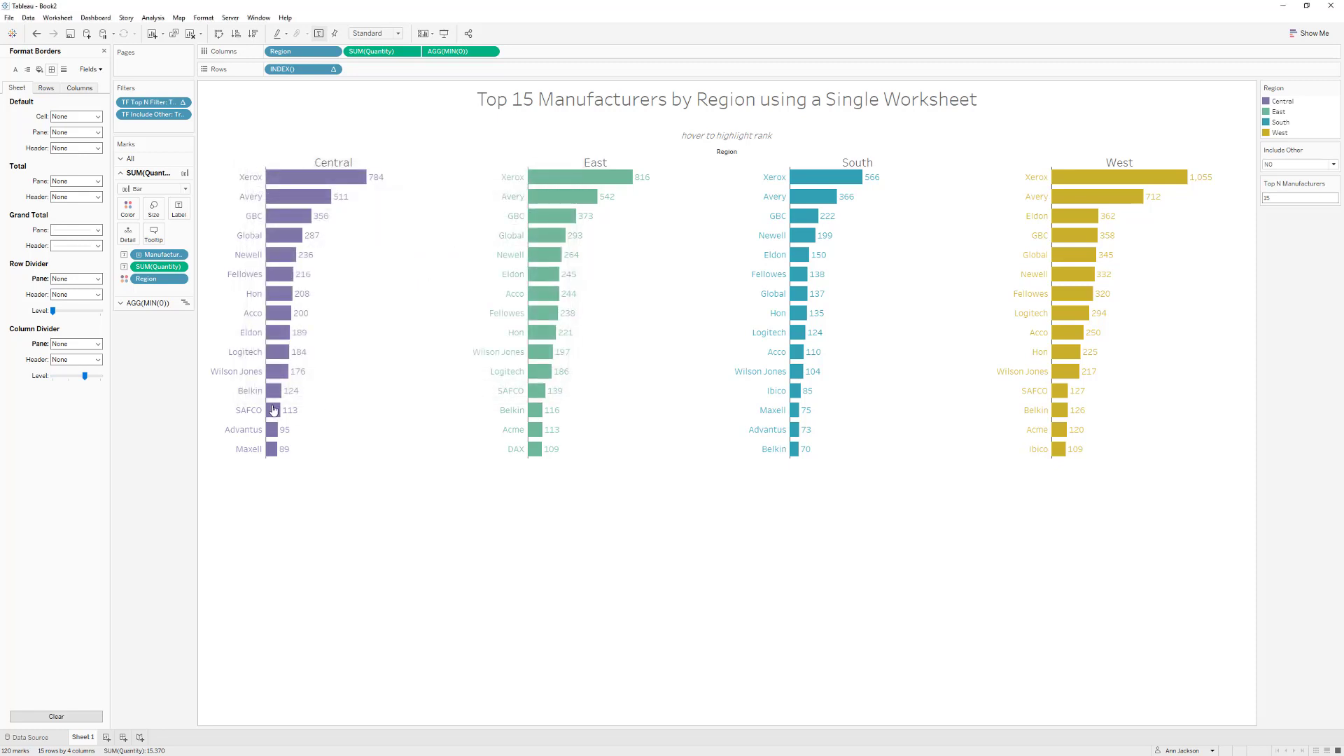
Show the worksheet caption and replace its text with "#WORKOUTWEDNESDAY2019 WEEK 34" followed by the workout design and workout author credits
mouse_move(275, 410)
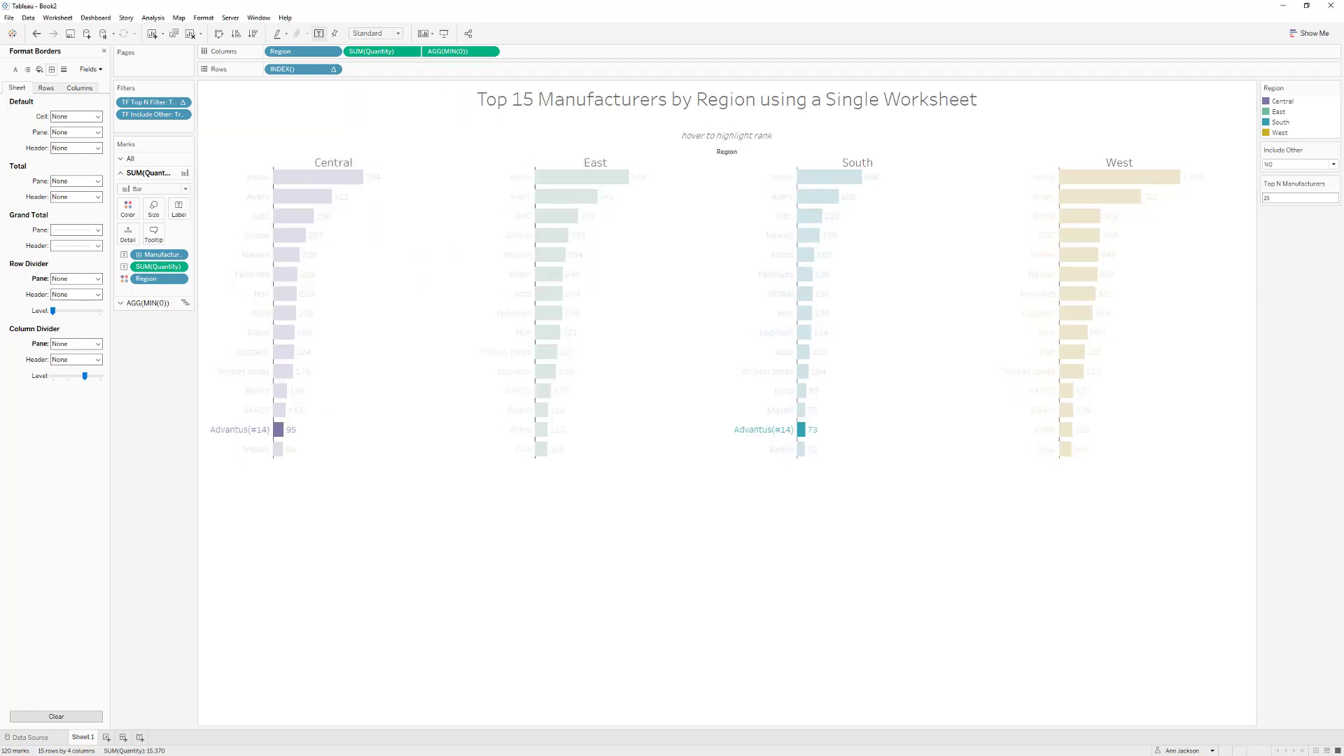
key(alt+Tab)
key(alt+Tab)
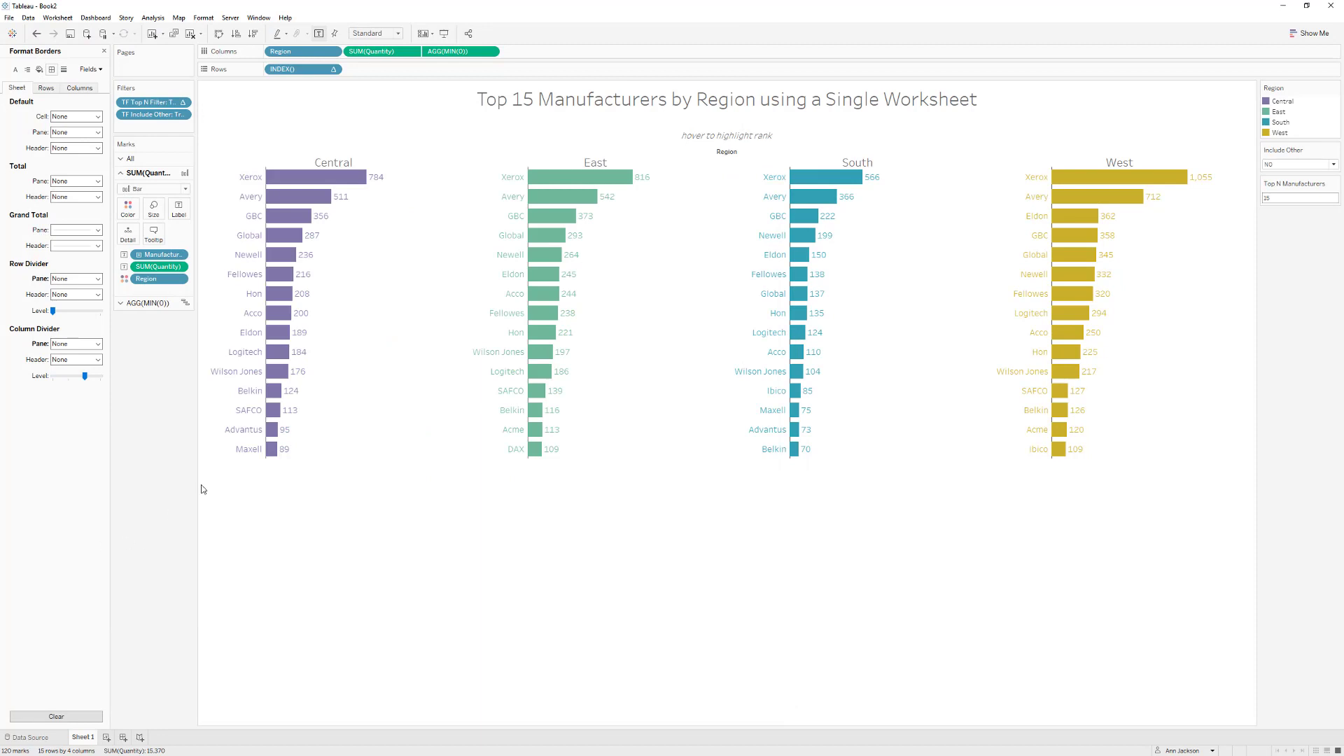
right_click(305, 663)
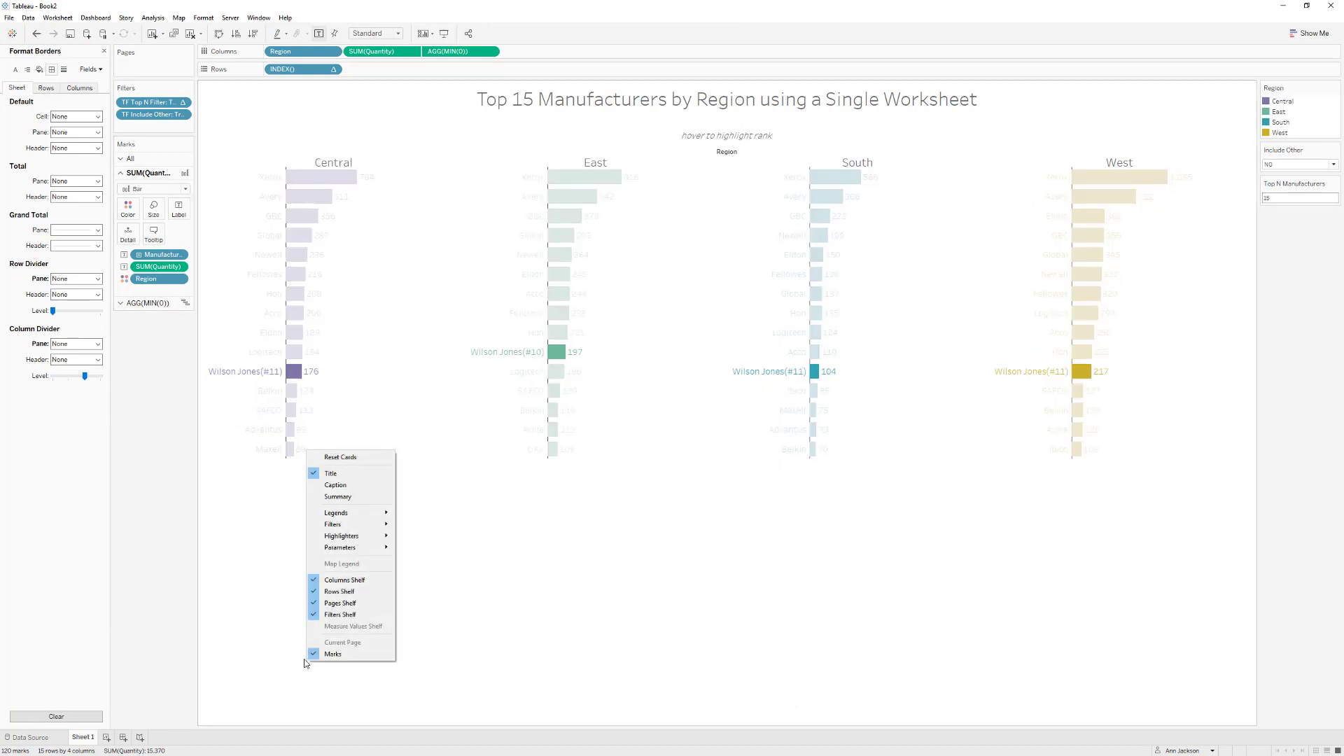
click(329, 484)
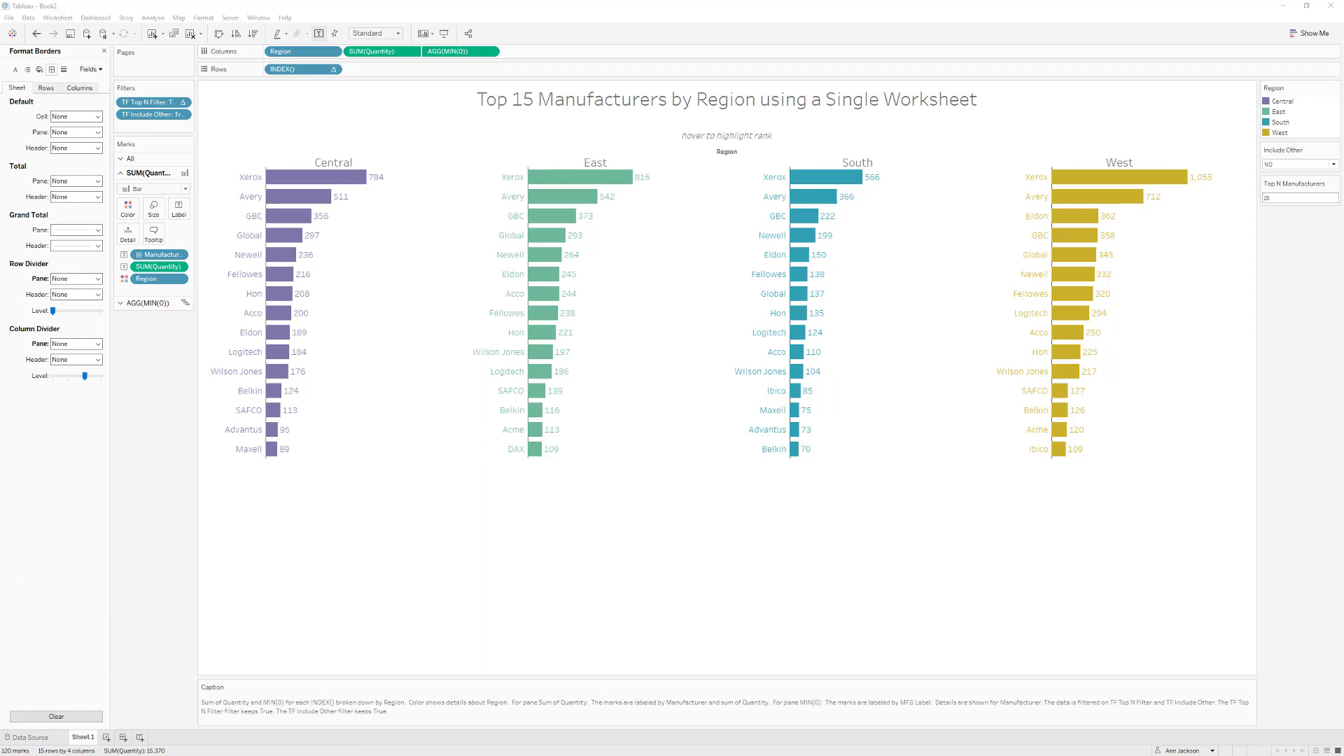
double_click(700, 705)
key(ctrl+a)
text(#WORKOUTWEDNESDAY2019 WEEK 34 | WORKOUT DESIGN: @HIGHVIZABILITY JEFFREY A SHAFFER | WORKOUT: @ANNUJACKSON)
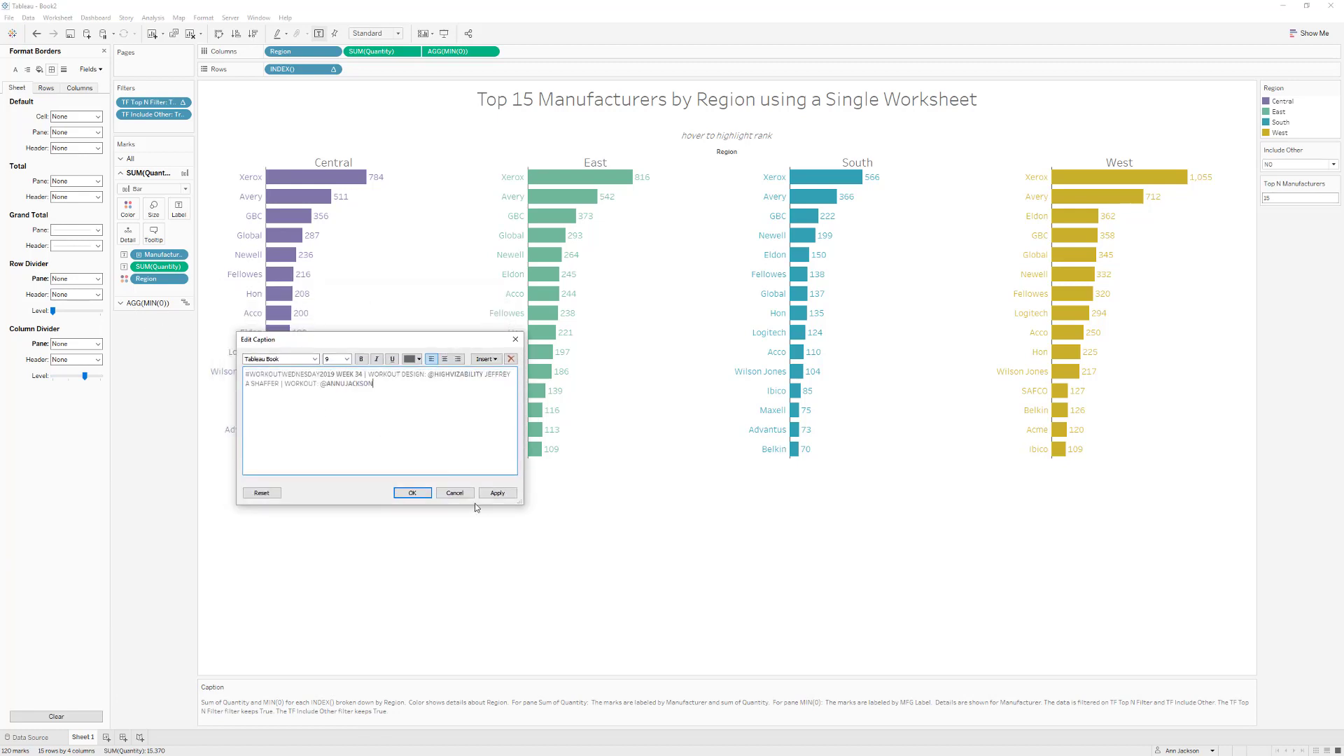
click(494, 493)
click(409, 493)
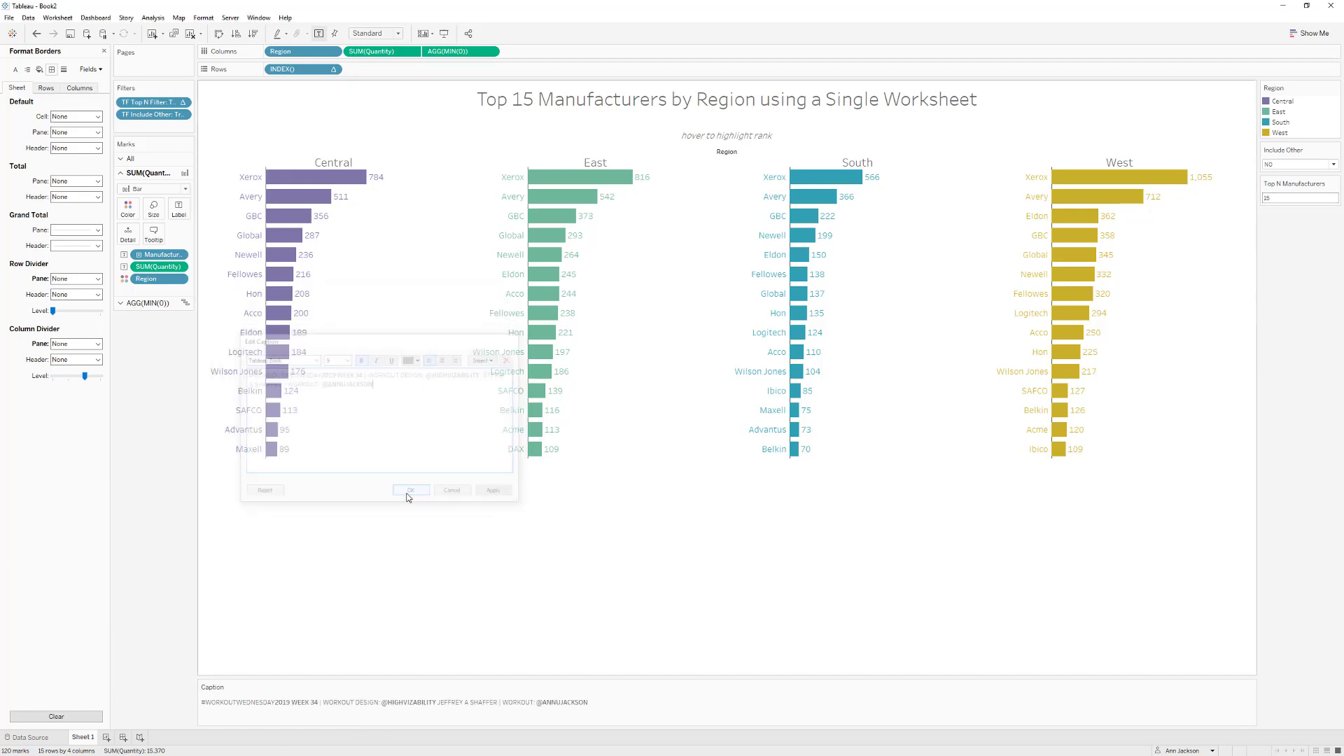
Hide the Region color legend and close the border formatting pane
click(1335, 89)
click(1273, 181)
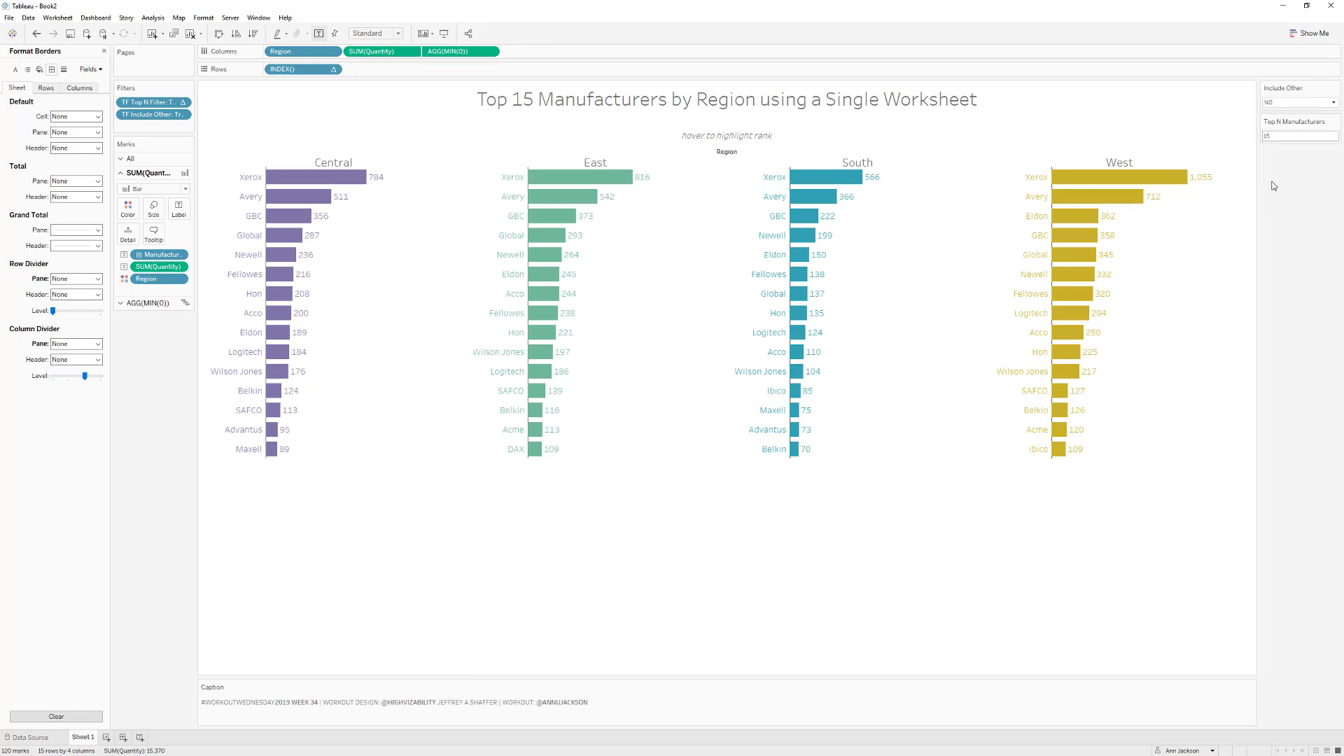
click(104, 51)
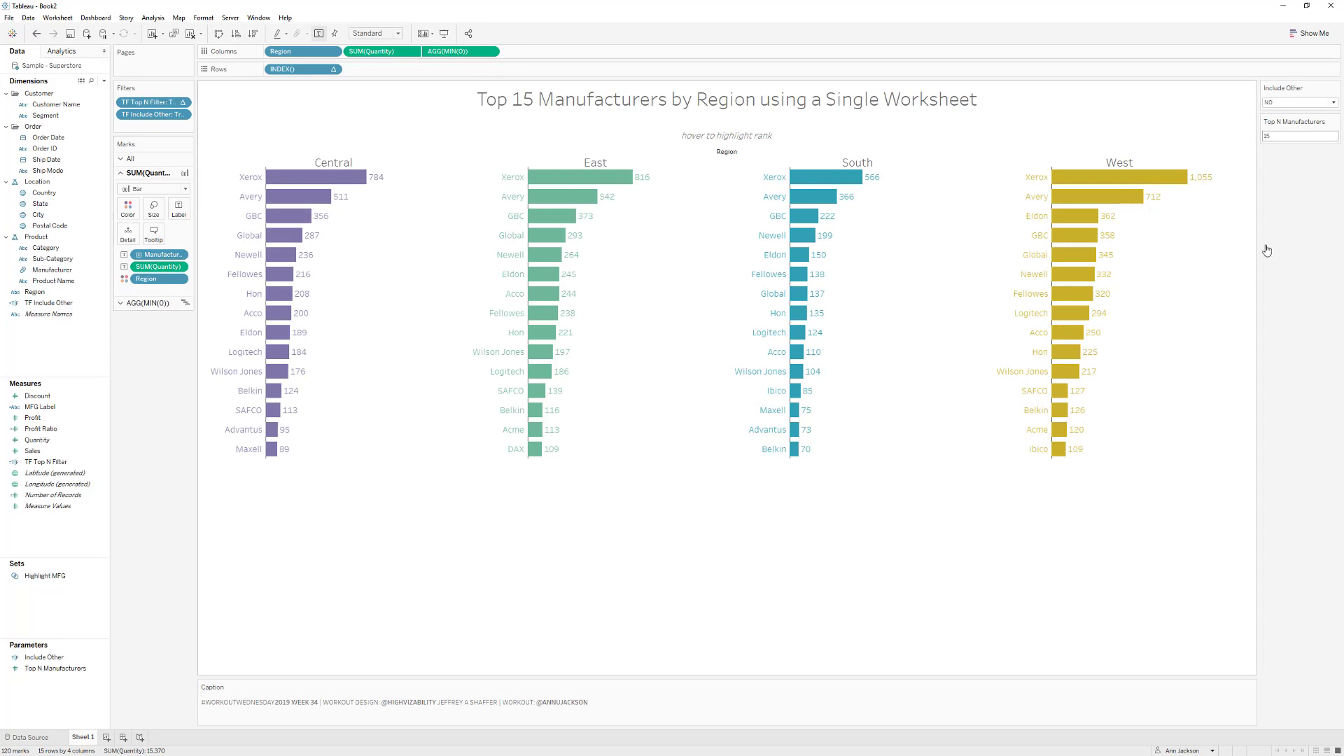
Set the Top N Manufacturers parameter to 25 and test the hover highlight on Maxell in the Central region
double_click(1277, 135)
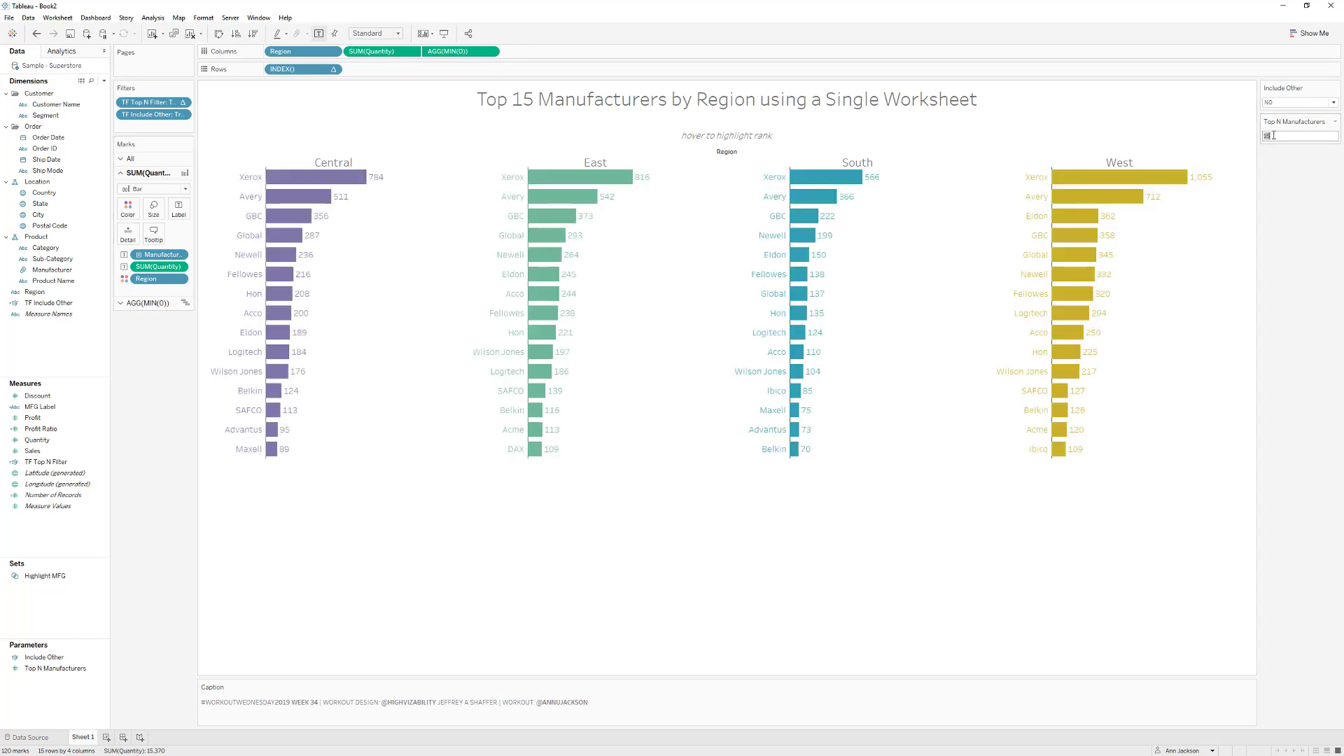
text(25)
key(Return)
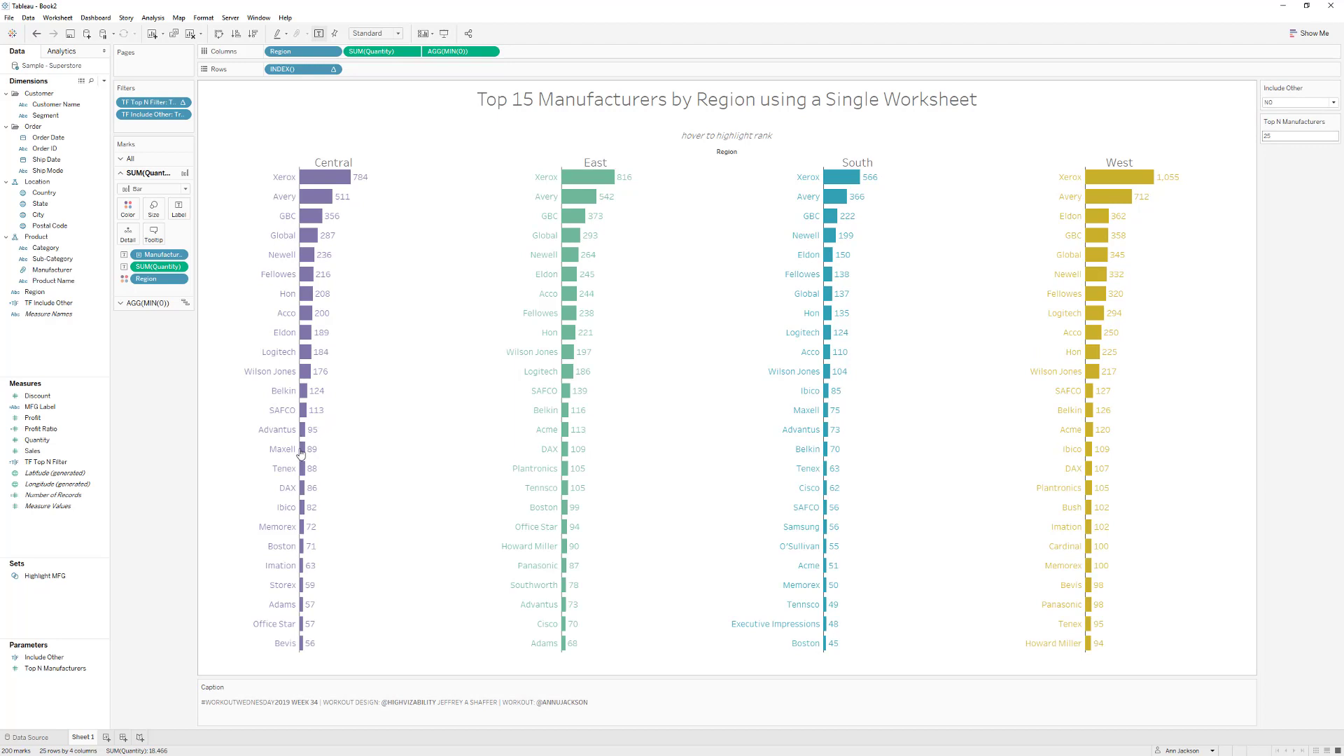
mouse_move(303, 453)
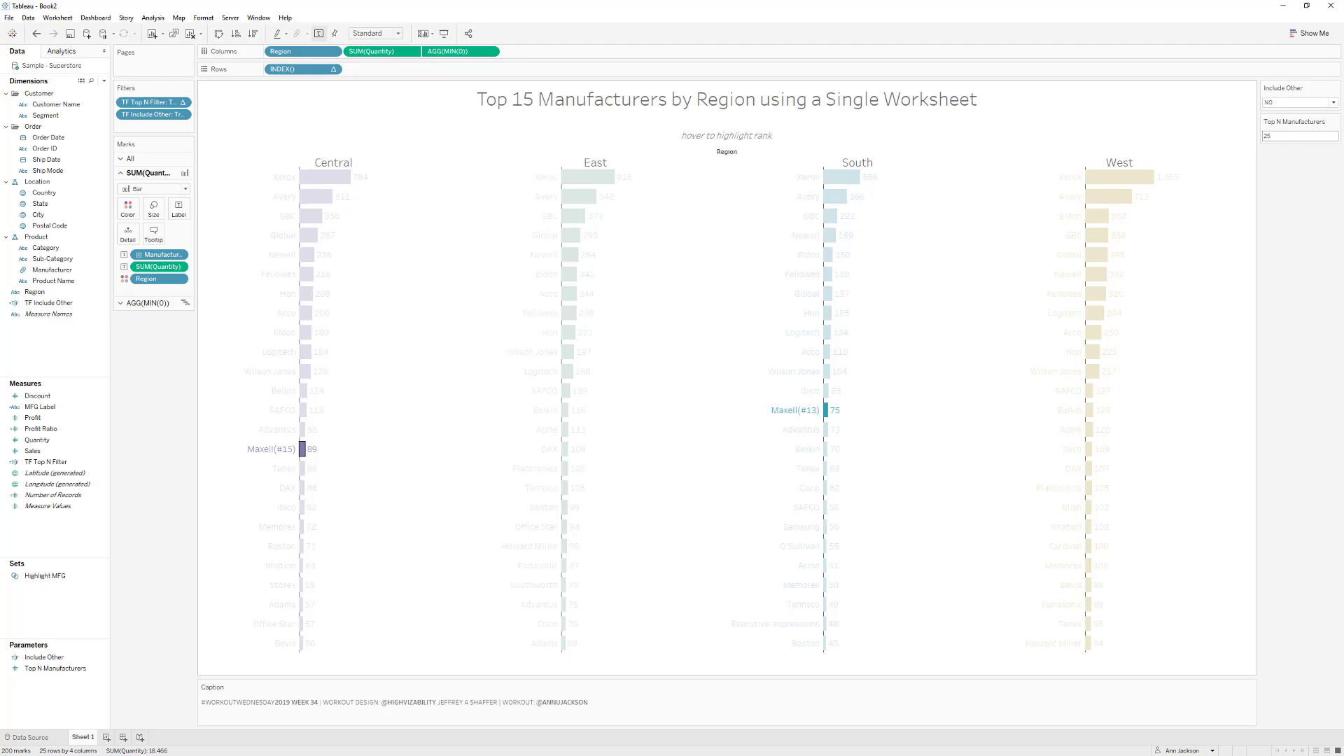
Switch to the reference viz in the browser, set its Top N Manufacturers to 25 for comparison, and minimize the browser
key(alt+Tab)
click(708, 184)
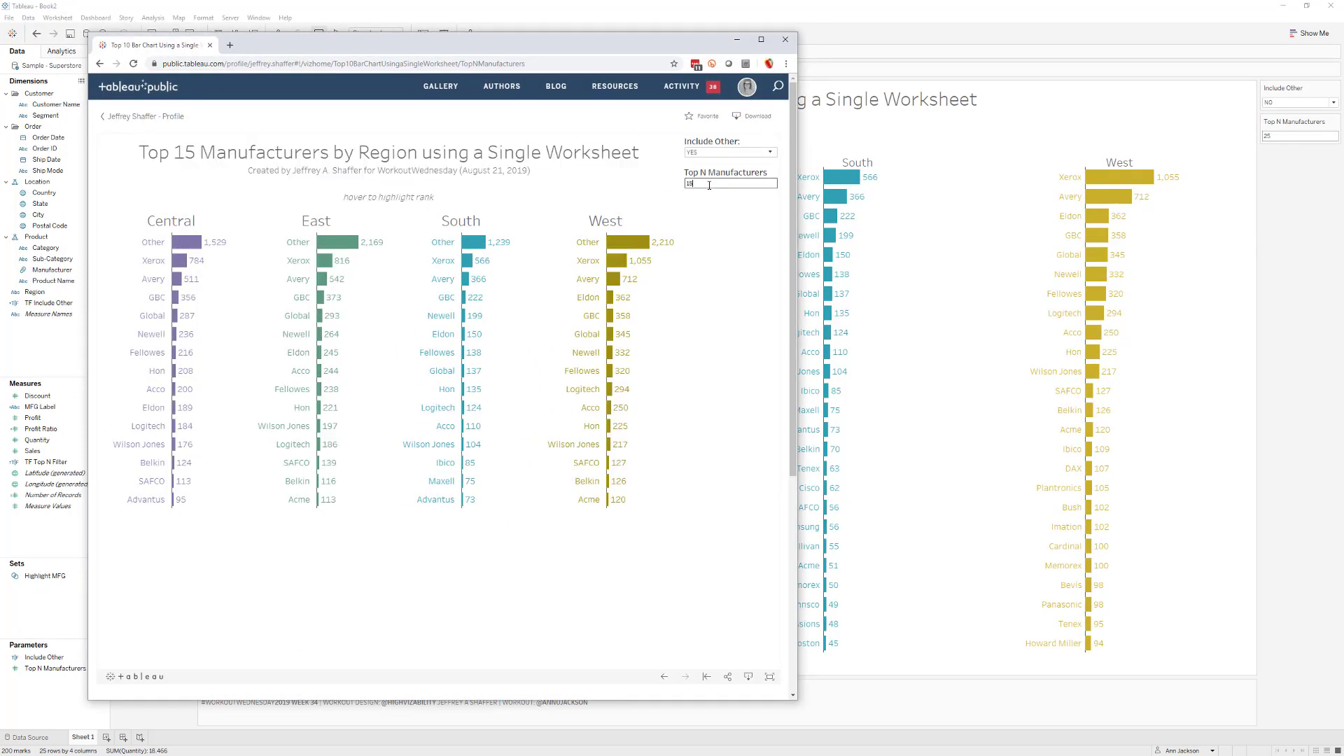
key(Return)
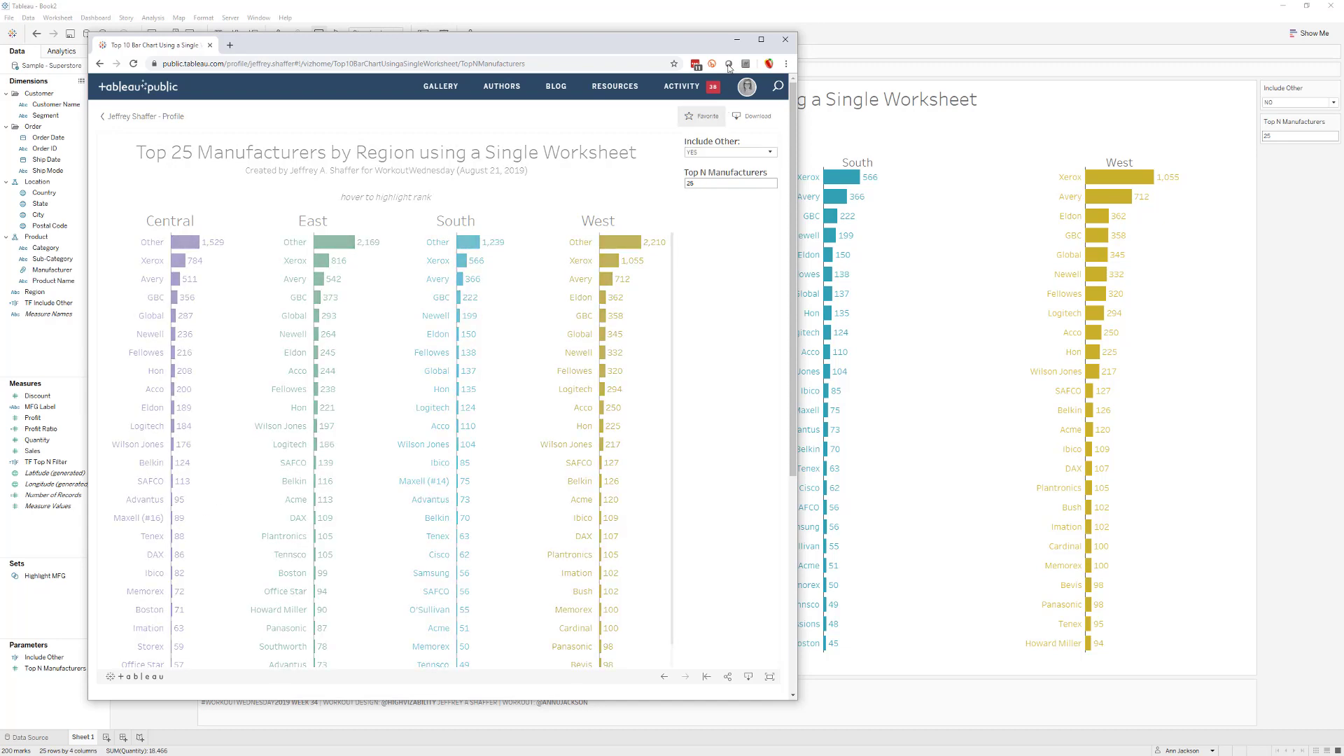
click(737, 40)
Set the worksheet's Include Other parameter to YES
click(1329, 104)
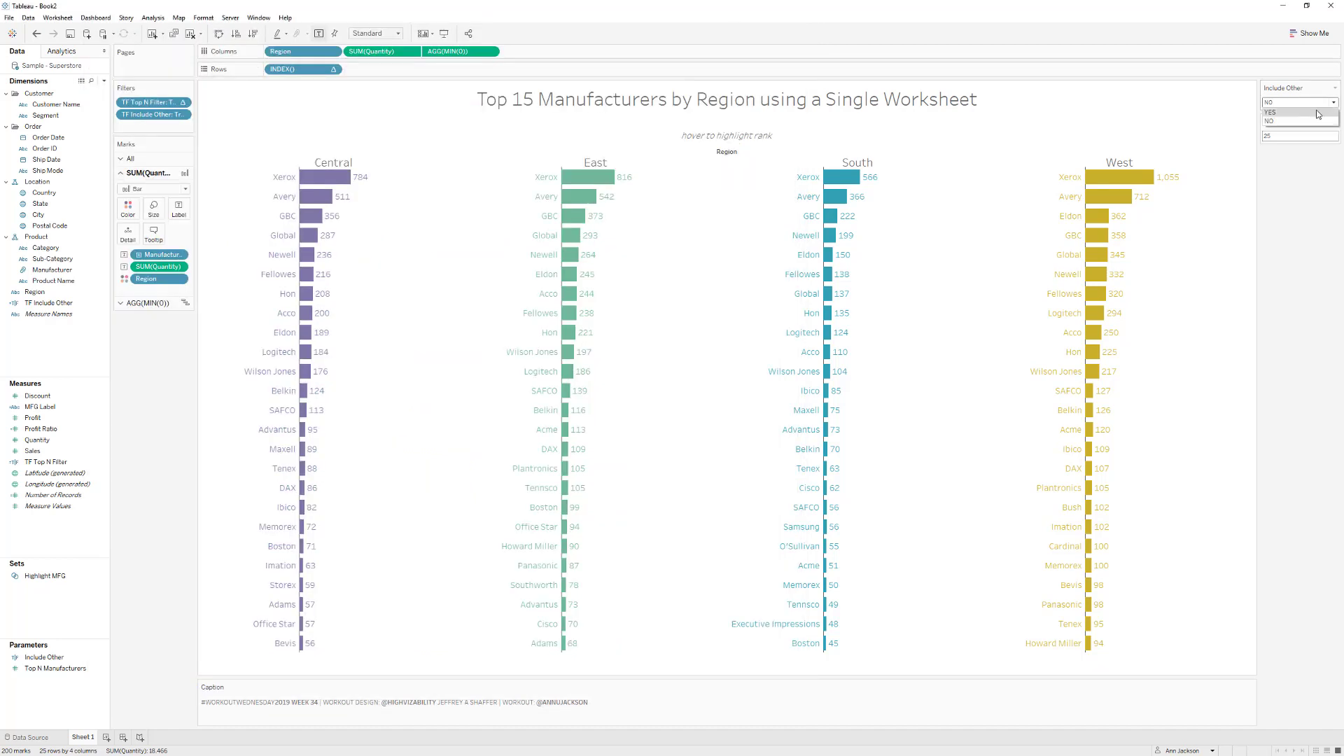
click(1317, 112)
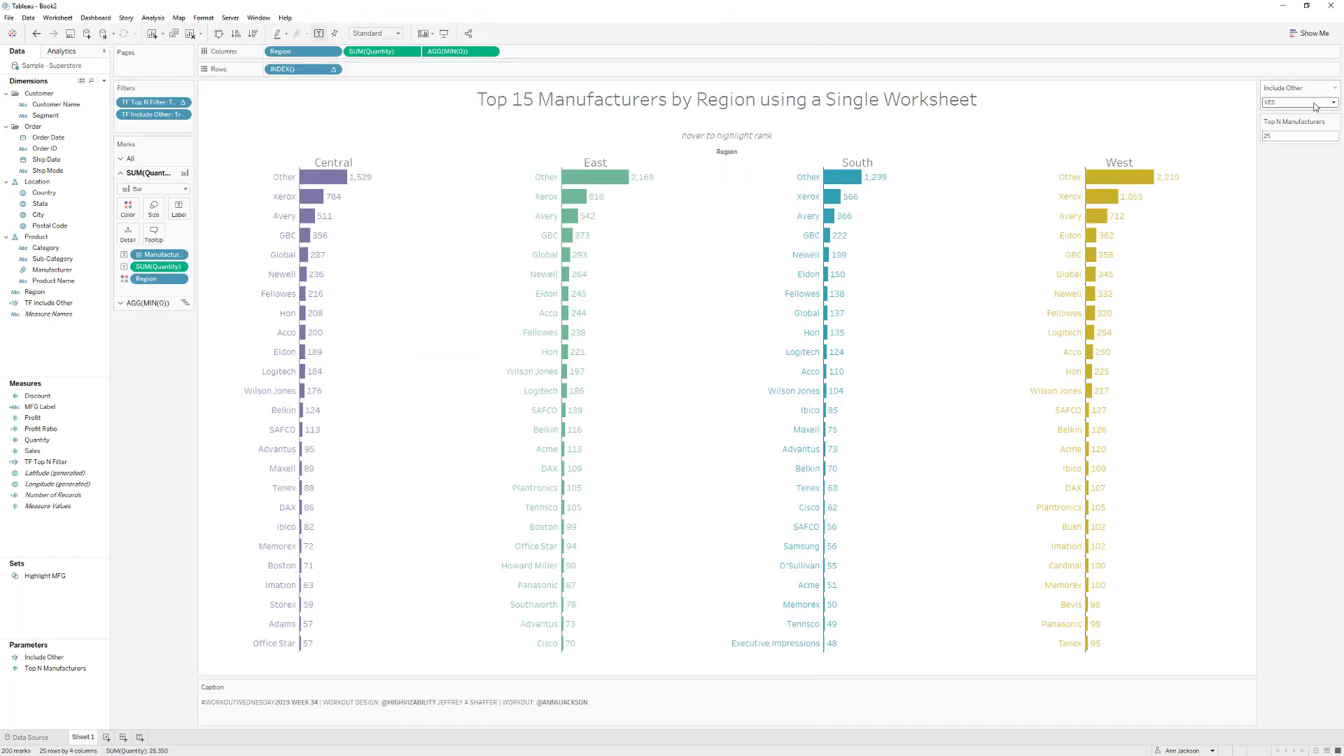
click(1315, 106)
click(1315, 108)
Replace the fixed number 15 in the worksheet title with the Top N Manufacturers parameter
double_click(533, 105)
double_click(308, 210)
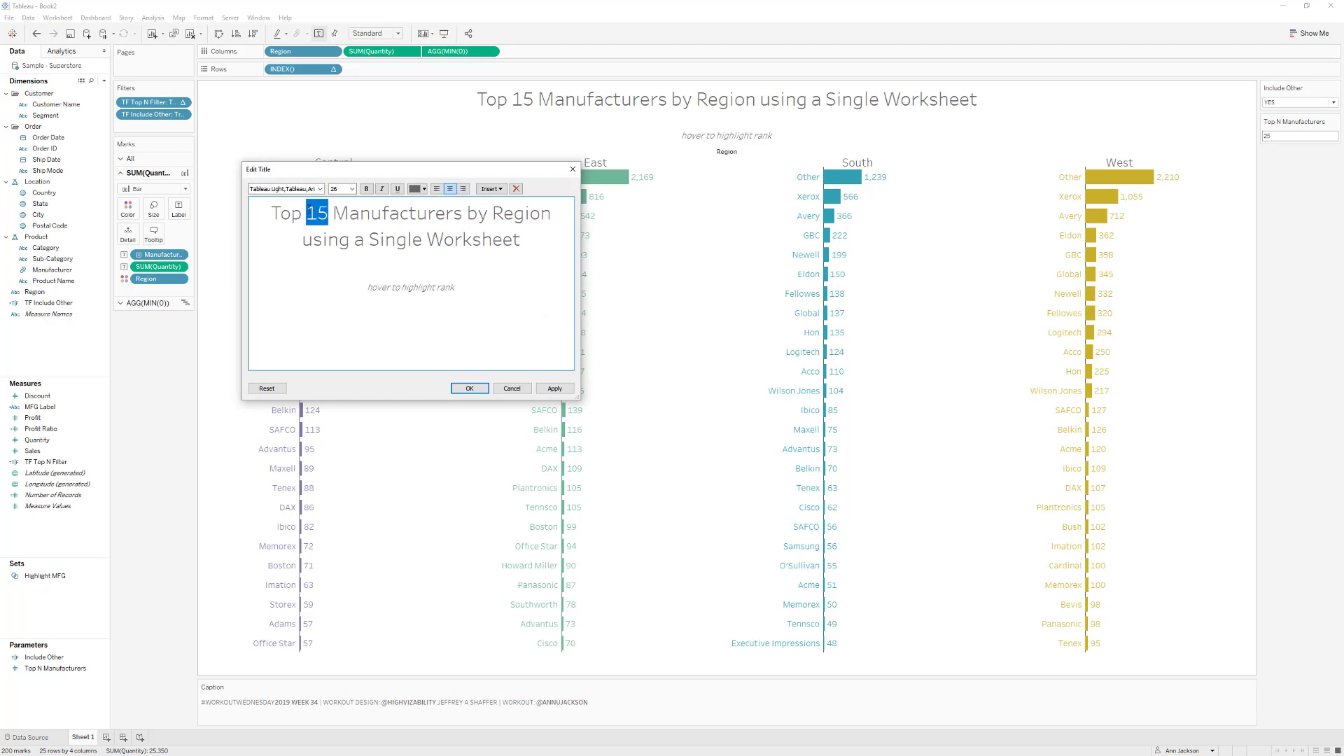
click(491, 188)
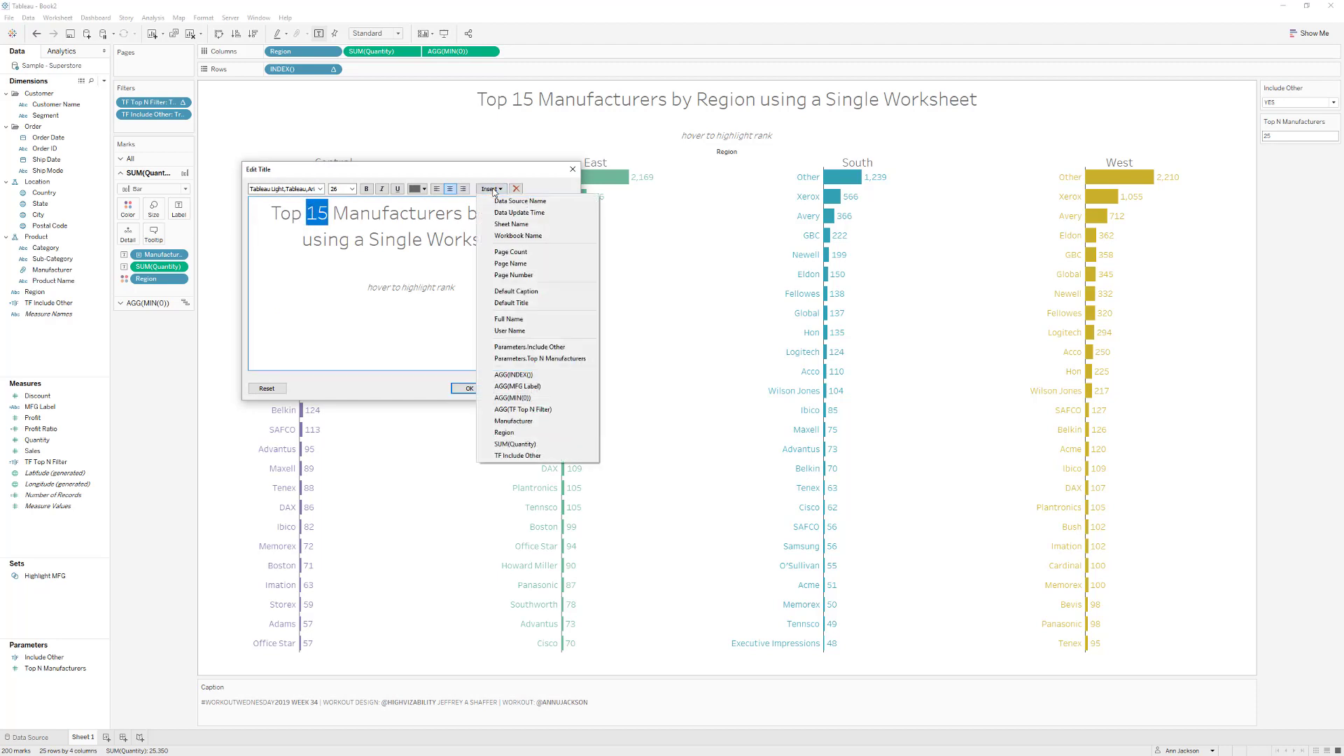
click(536, 358)
click(554, 388)
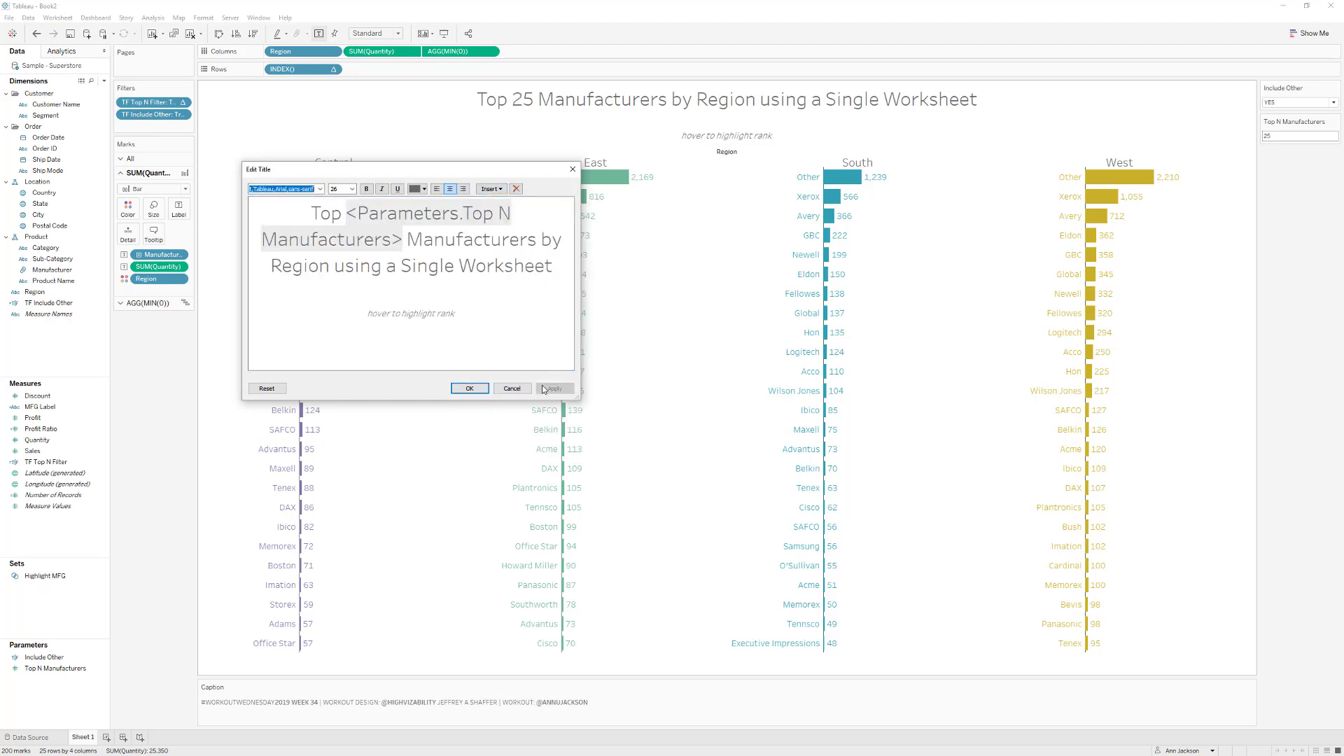
click(467, 388)
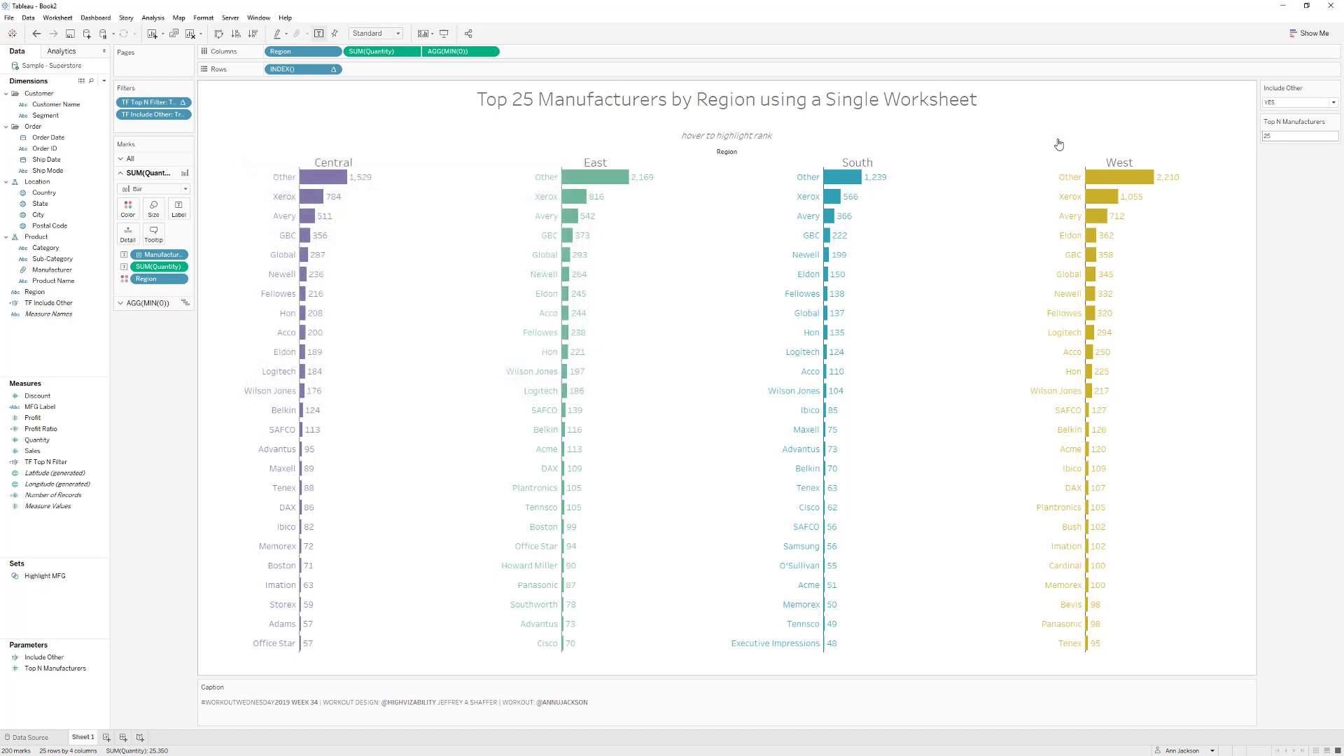
Set the Top N Manufacturers parameter to 20
double_click(1285, 135)
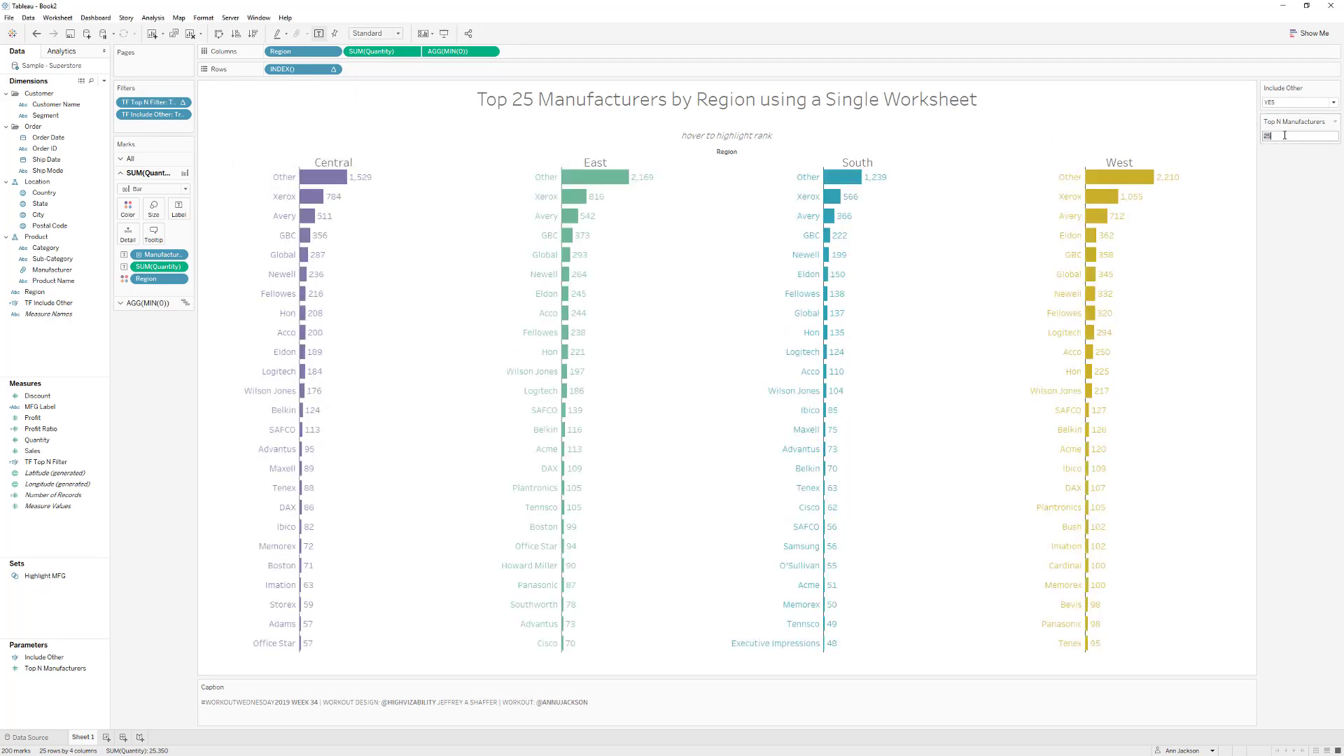
text(20)
key(Return)
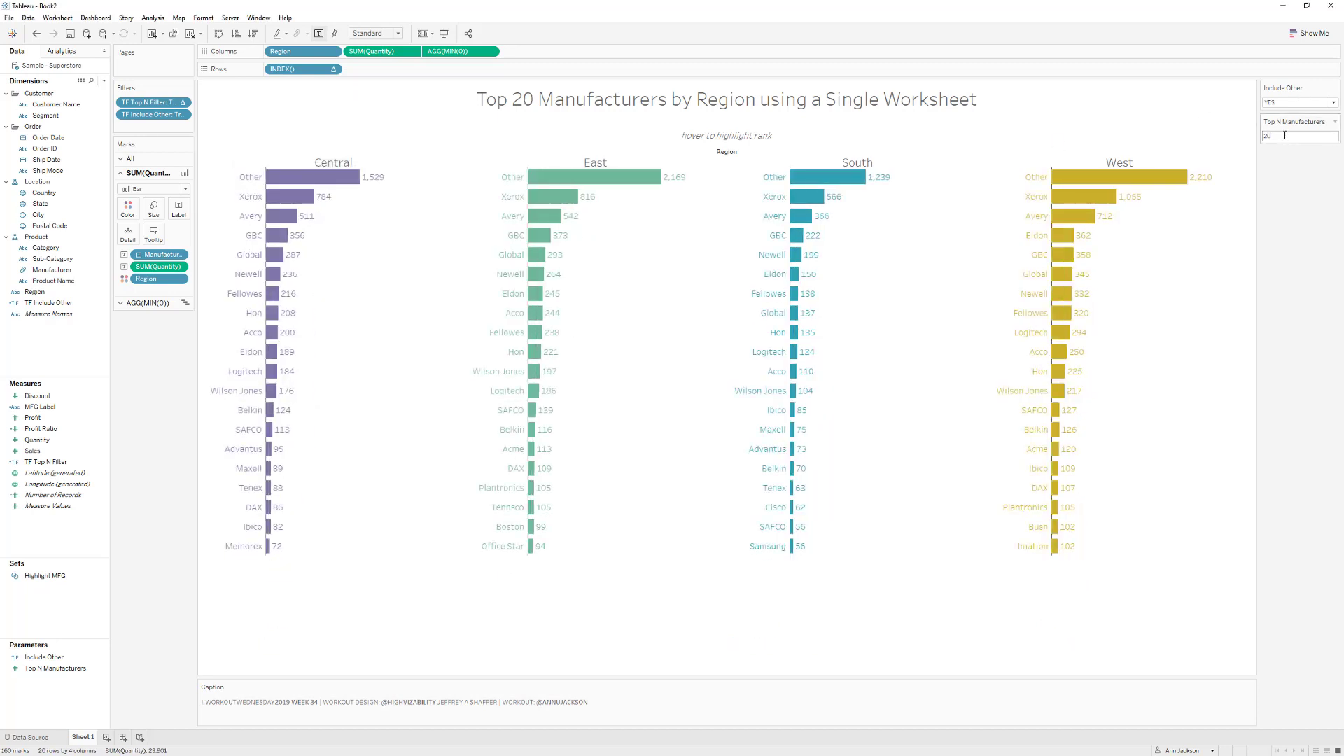
Hide the Region field label for columns and view the worksheet in presentation mode, testing the hover highlight on Global
right_click(726, 153)
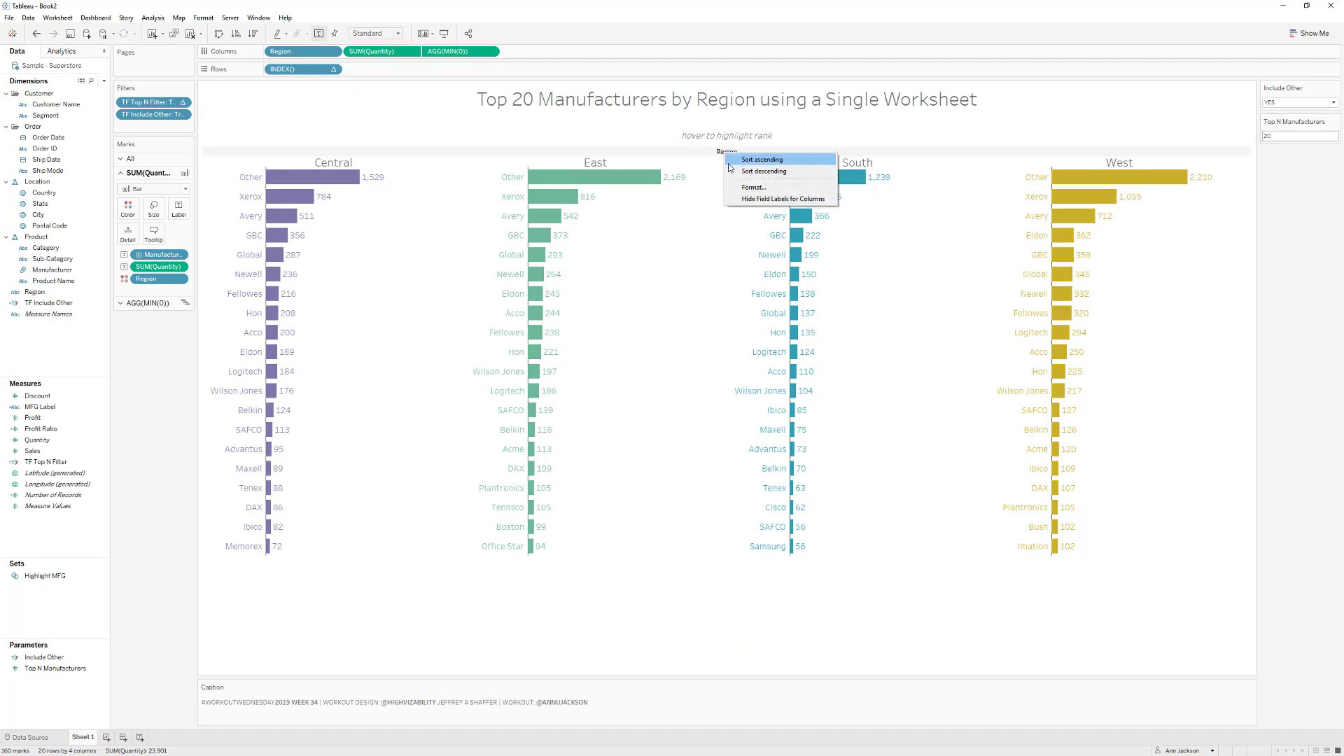
click(740, 199)
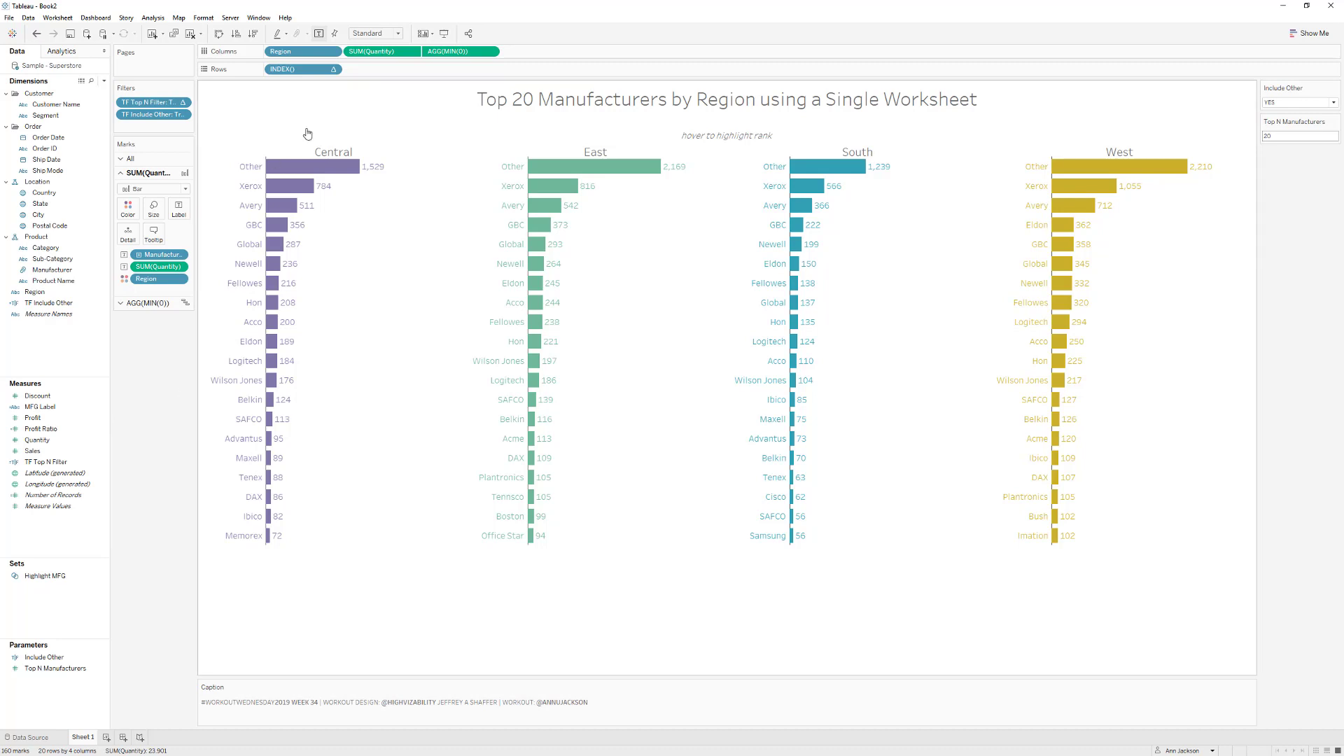
click(443, 33)
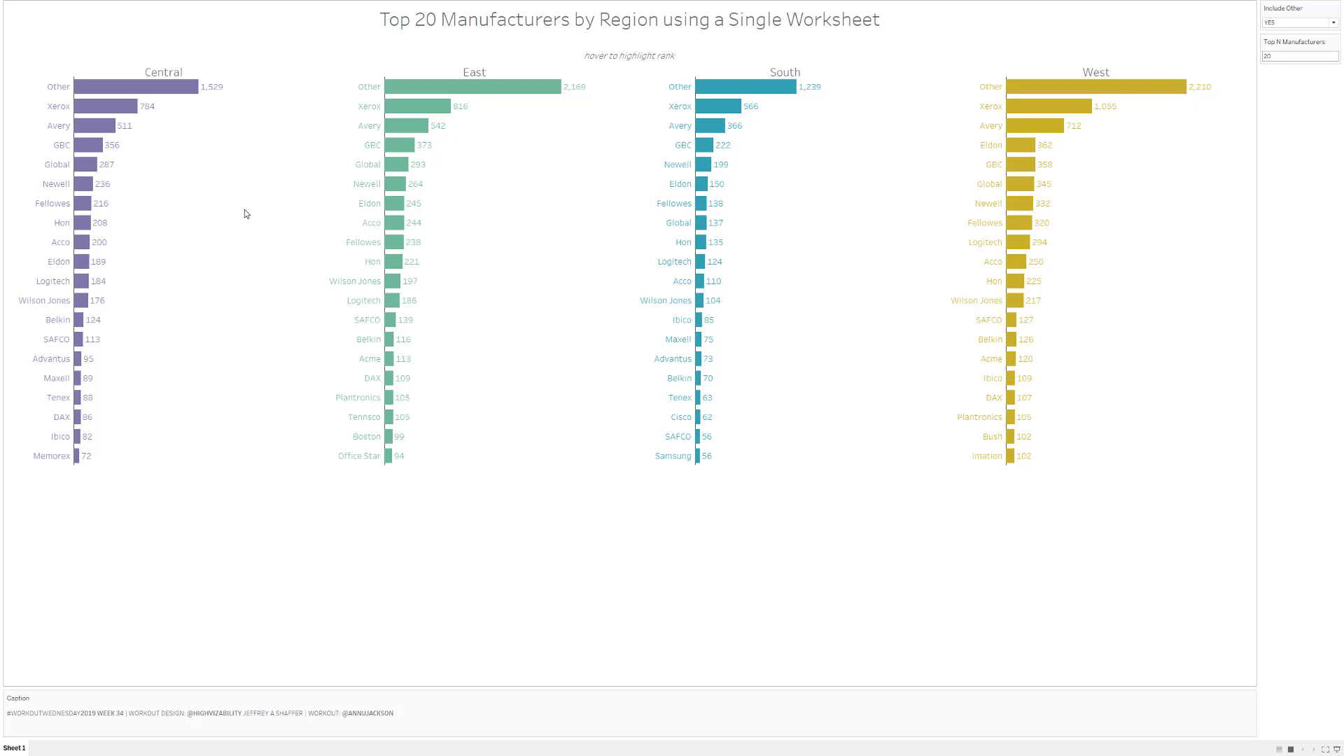
mouse_move(88, 166)
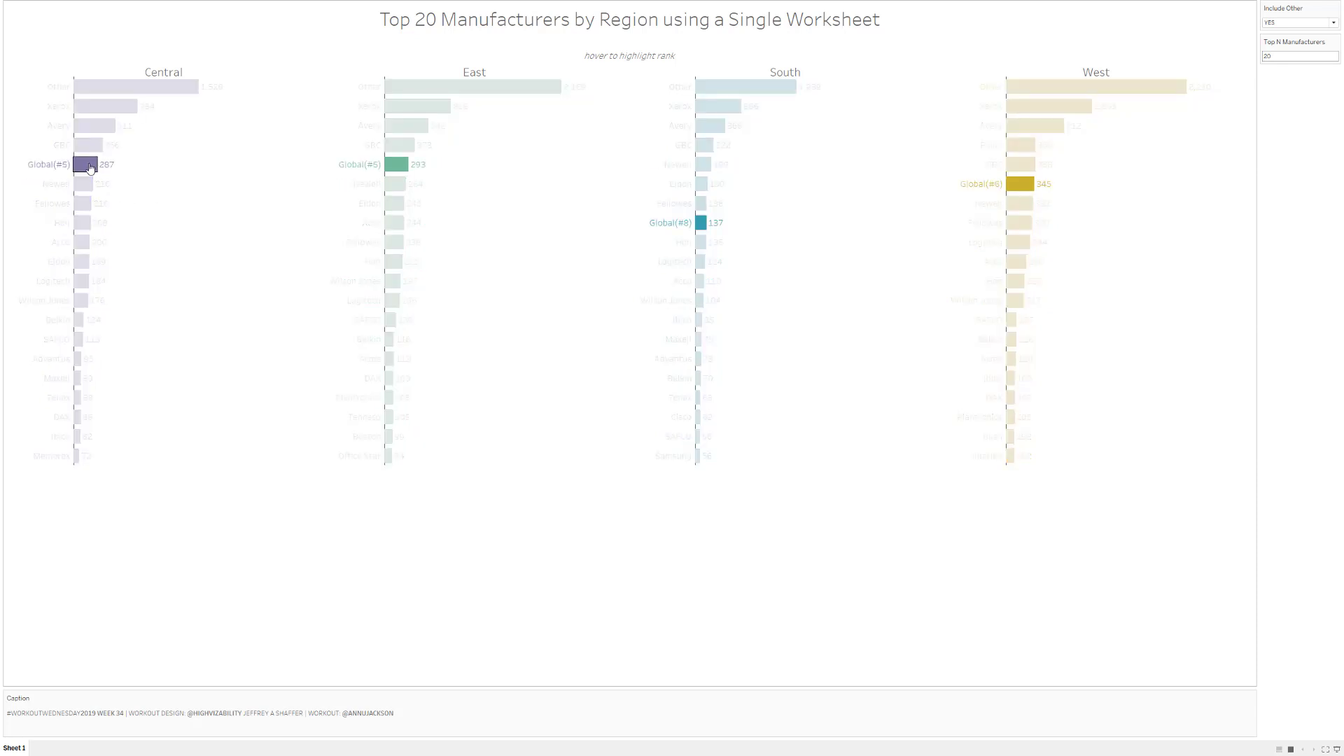